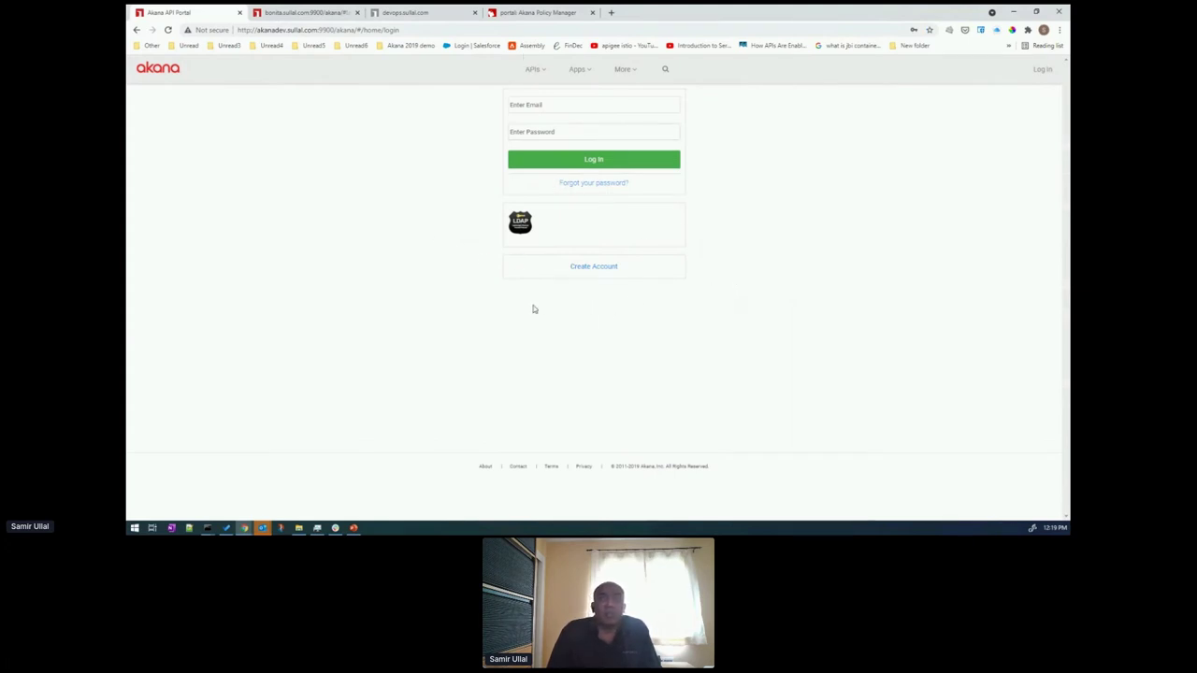
- Log in to the Akana API portal with the saved administrator e-mail and password instead of the LDAP login
{"action": "left_click", "coordinate": [520, 222]}
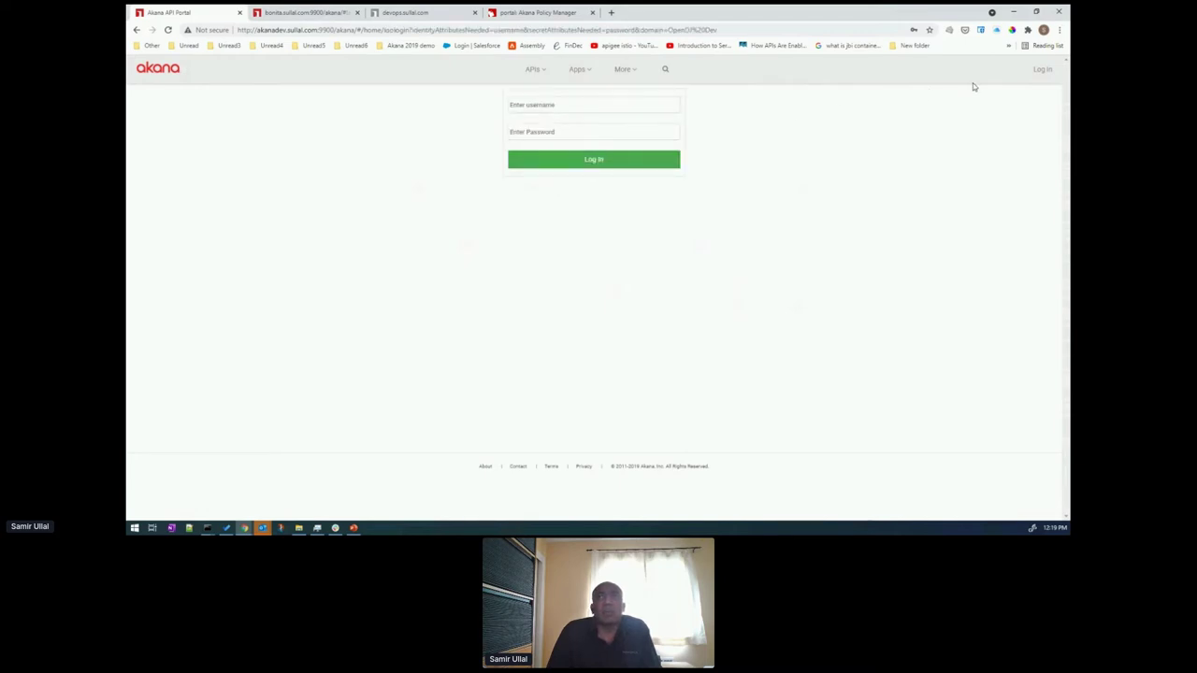
{"action": "left_click", "coordinate": [1039, 71]}
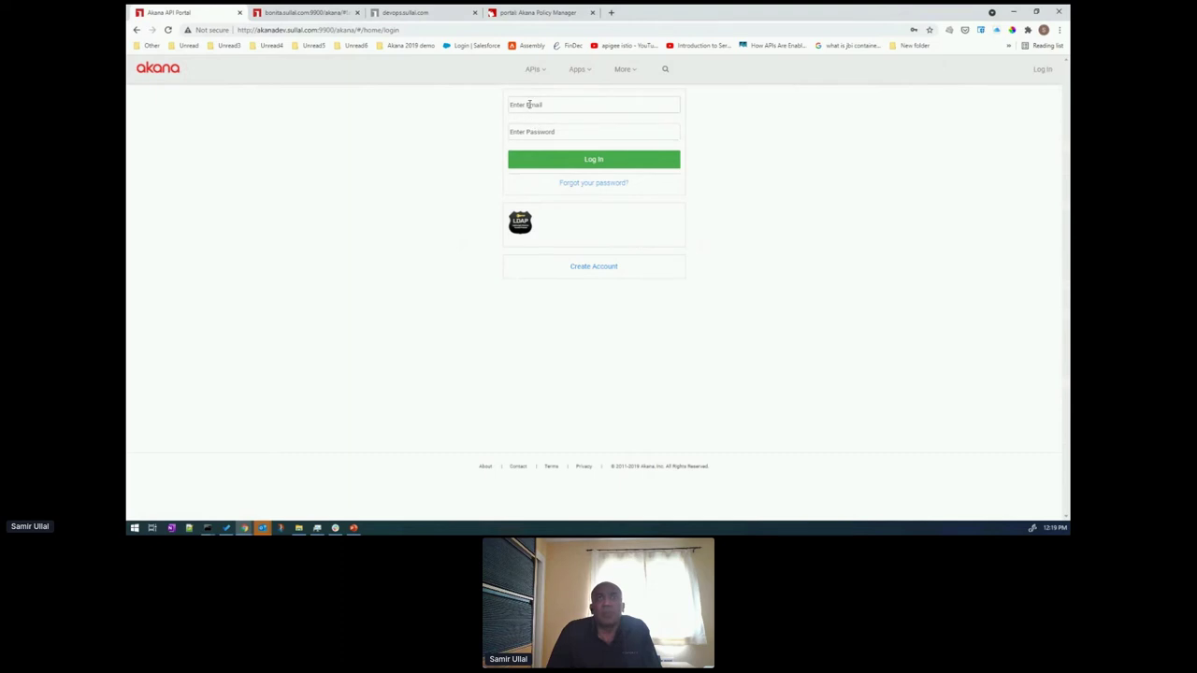
{"action": "left_click", "coordinate": [529, 104]}
{"action": "left_click", "coordinate": [542, 136]}
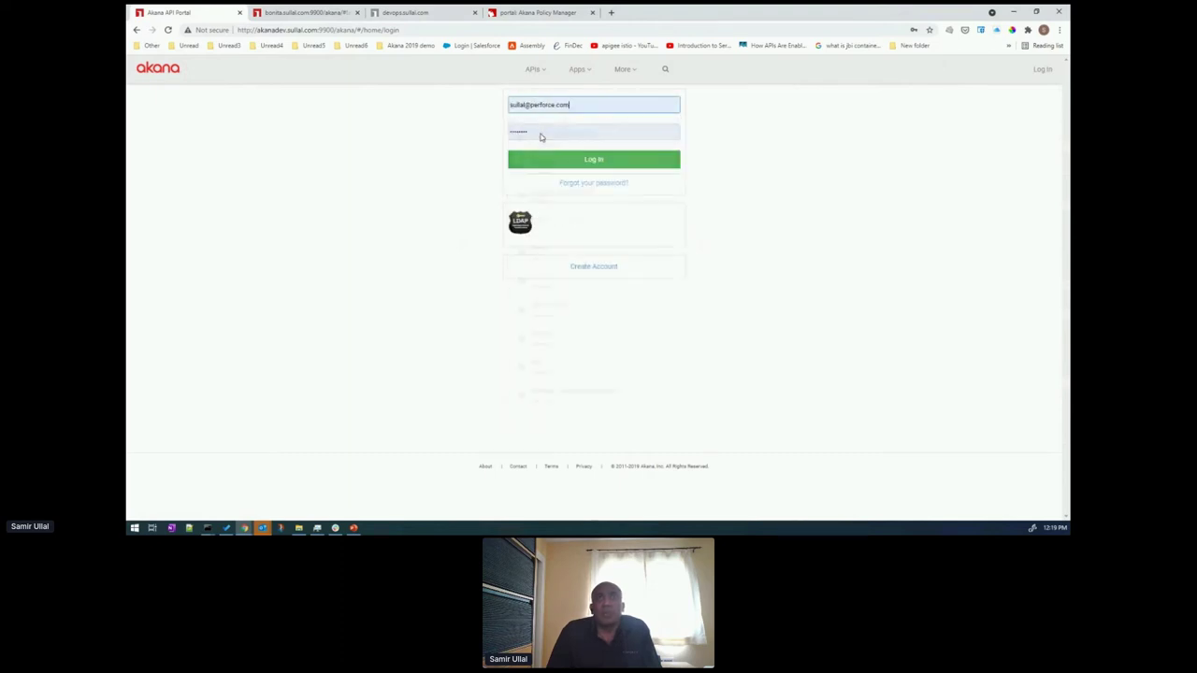
{"action": "left_click", "coordinate": [594, 160]}
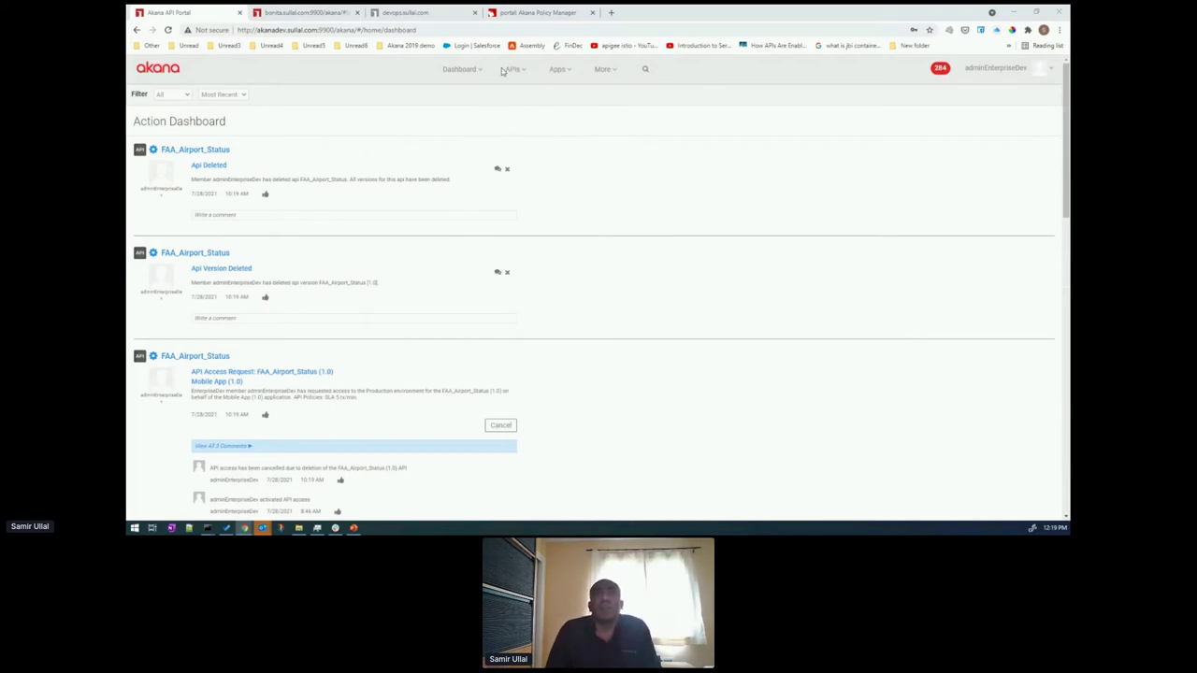
- List the administrator's own APIs and open the overview of the Geocoding Airport API
{"action": "left_click", "coordinate": [606, 71]}
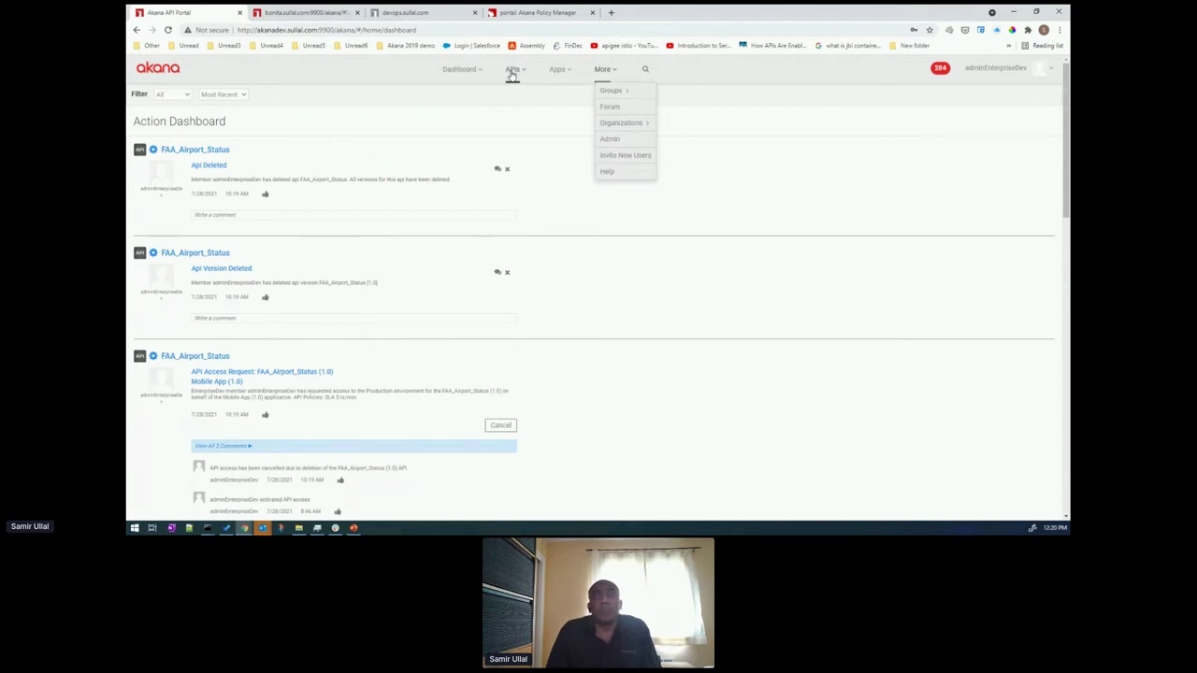
{"action": "left_click", "coordinate": [528, 99]}
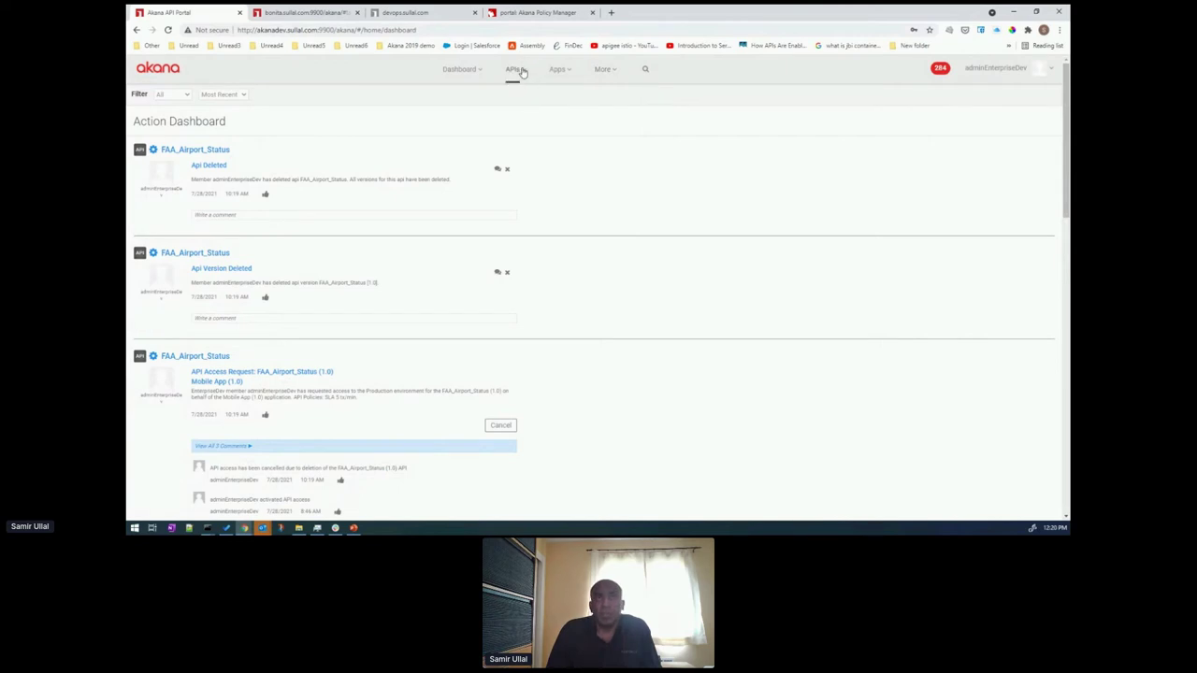
{"action": "left_click", "coordinate": [522, 71]}
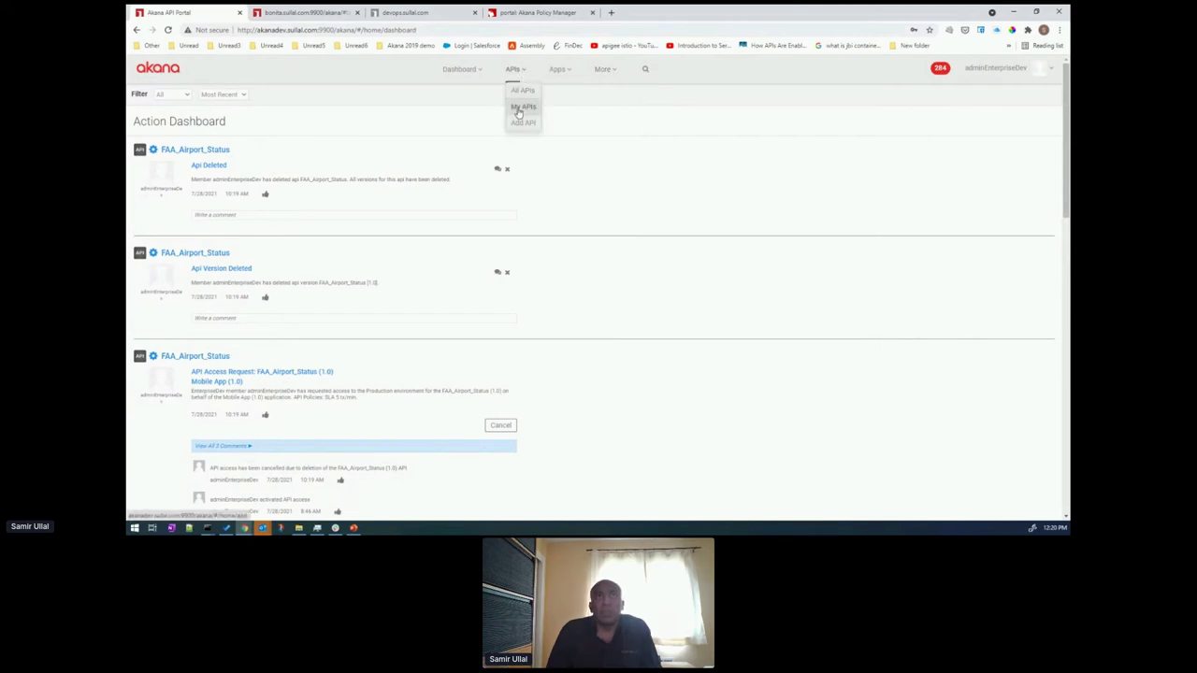
{"action": "left_click", "coordinate": [522, 108]}
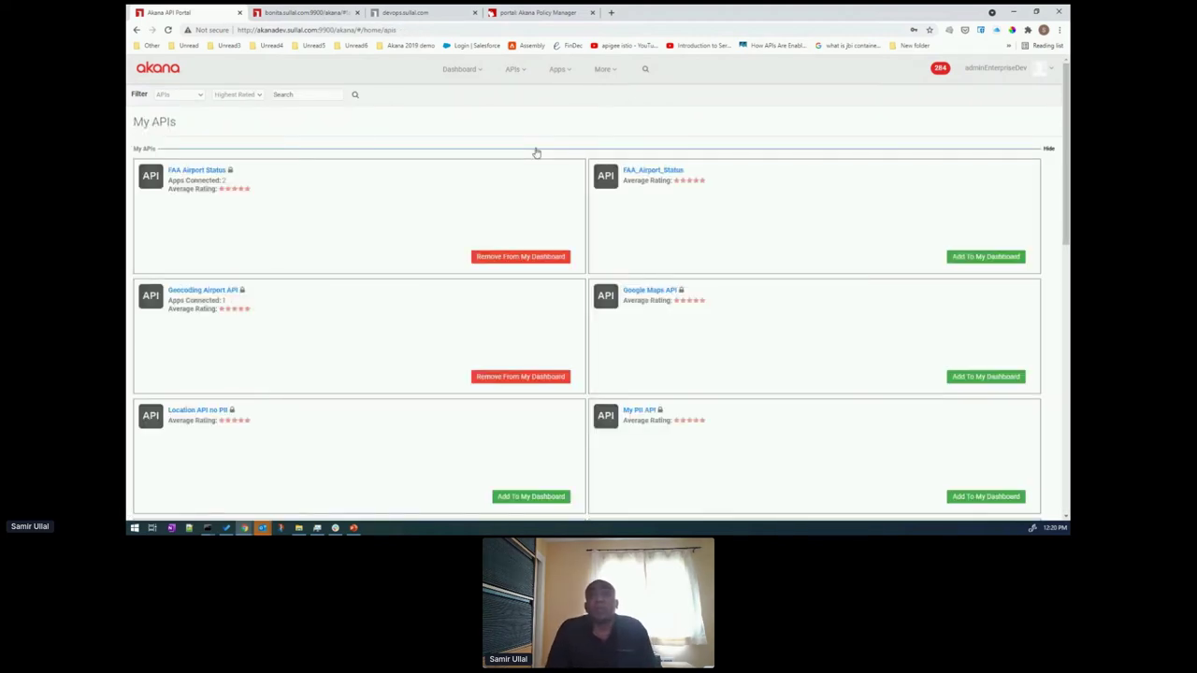
{"action": "scroll", "coordinate": [481, 299], "scroll_direction": "down", "scroll_amount": 1}
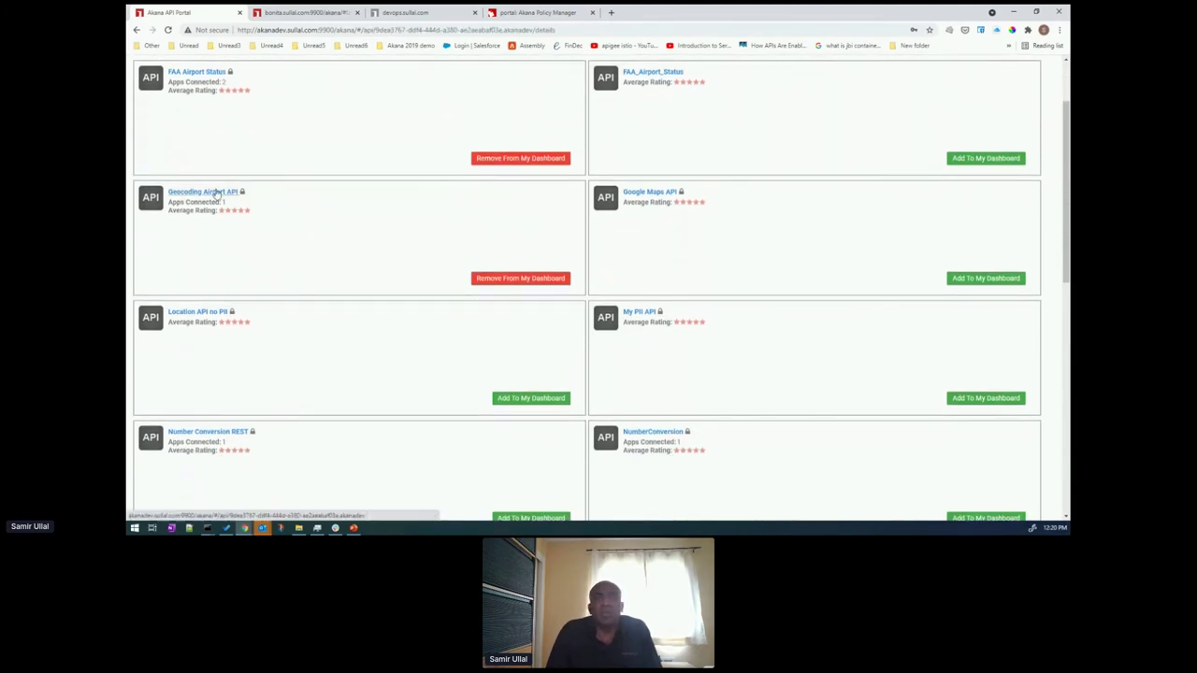
{"action": "left_click", "coordinate": [215, 192]}
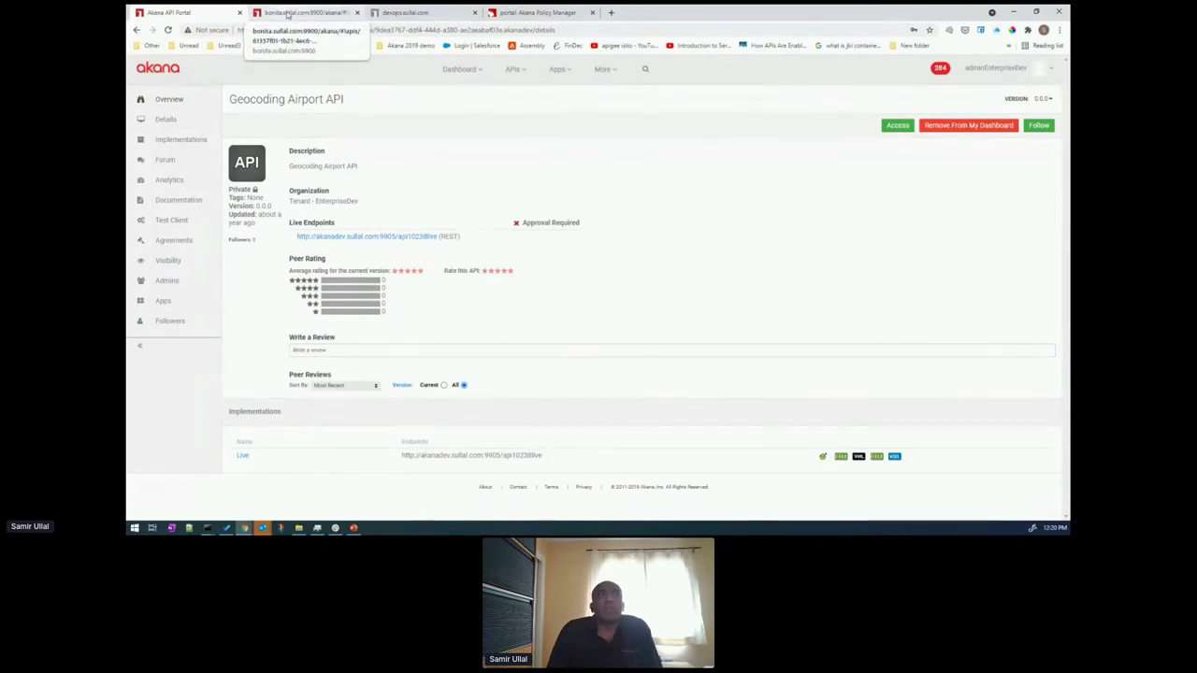
- Switch to the bonita.sullal.com developer portal and log in through LDAP with the saved developer username and password
{"action": "left_click", "coordinate": [288, 14]}
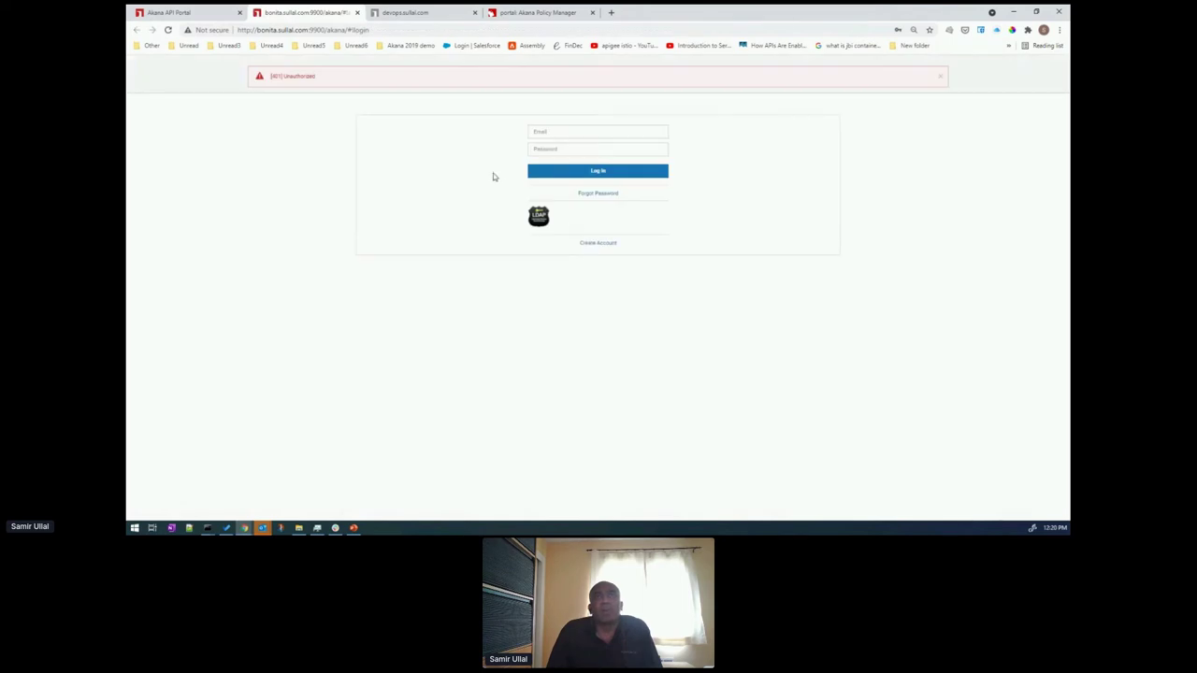
{"action": "left_click", "coordinate": [535, 134]}
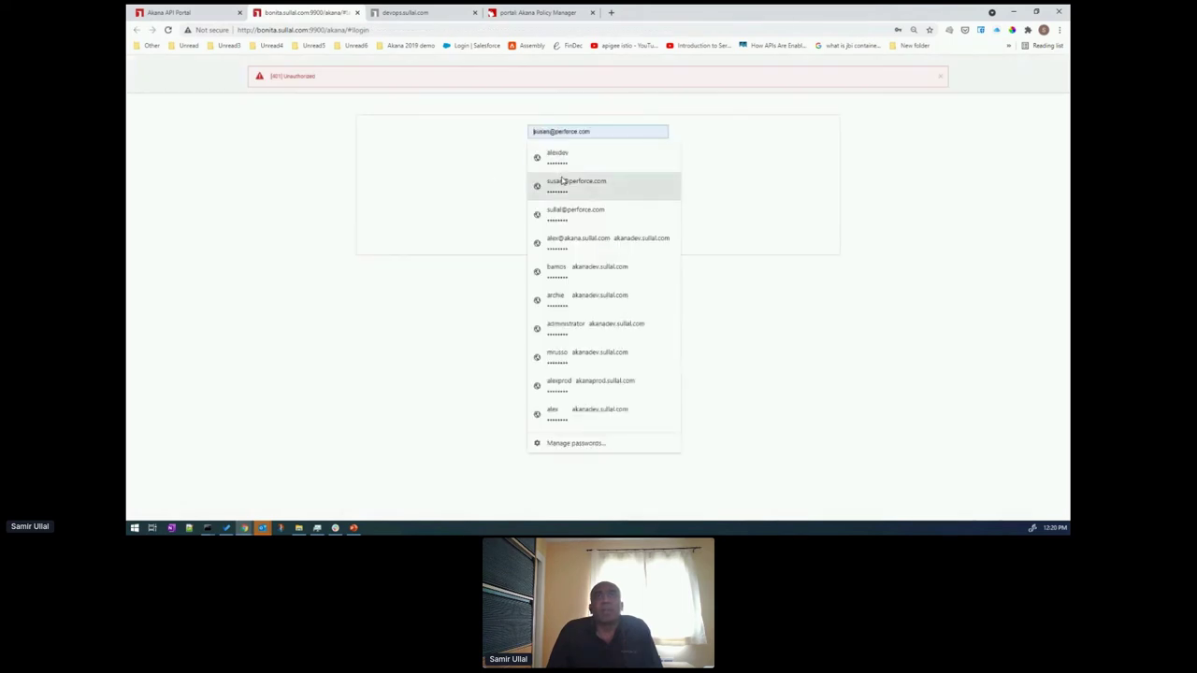
{"action": "left_click", "coordinate": [558, 163]}
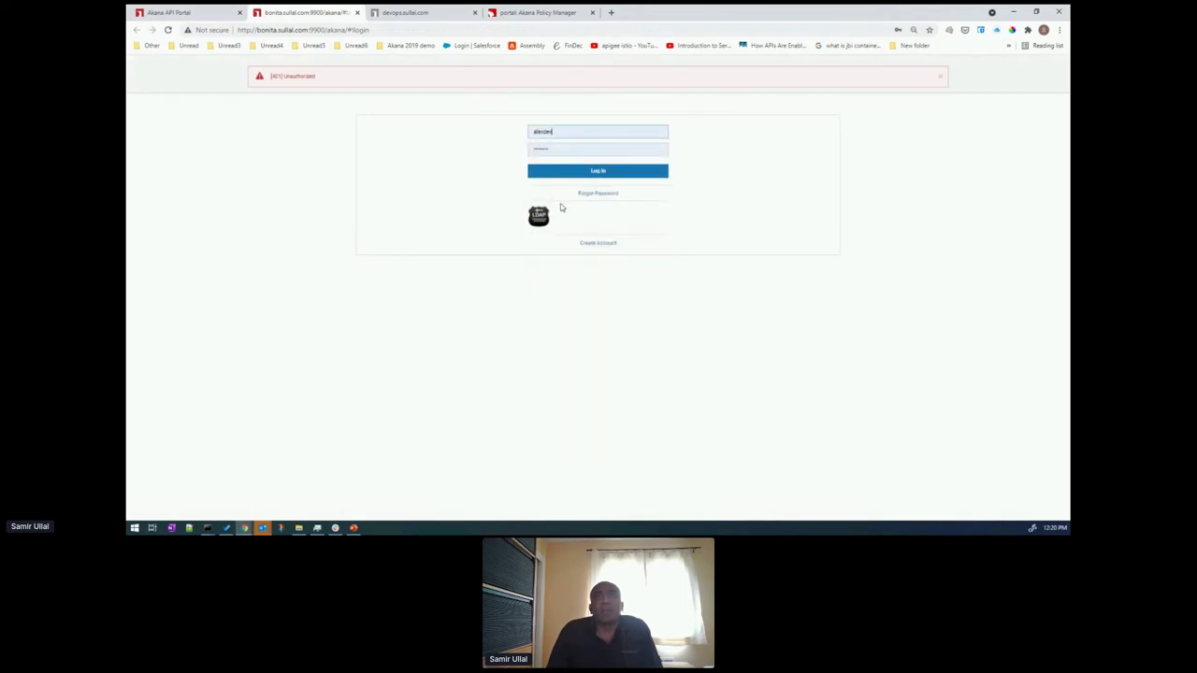
{"action": "left_click", "coordinate": [539, 219]}
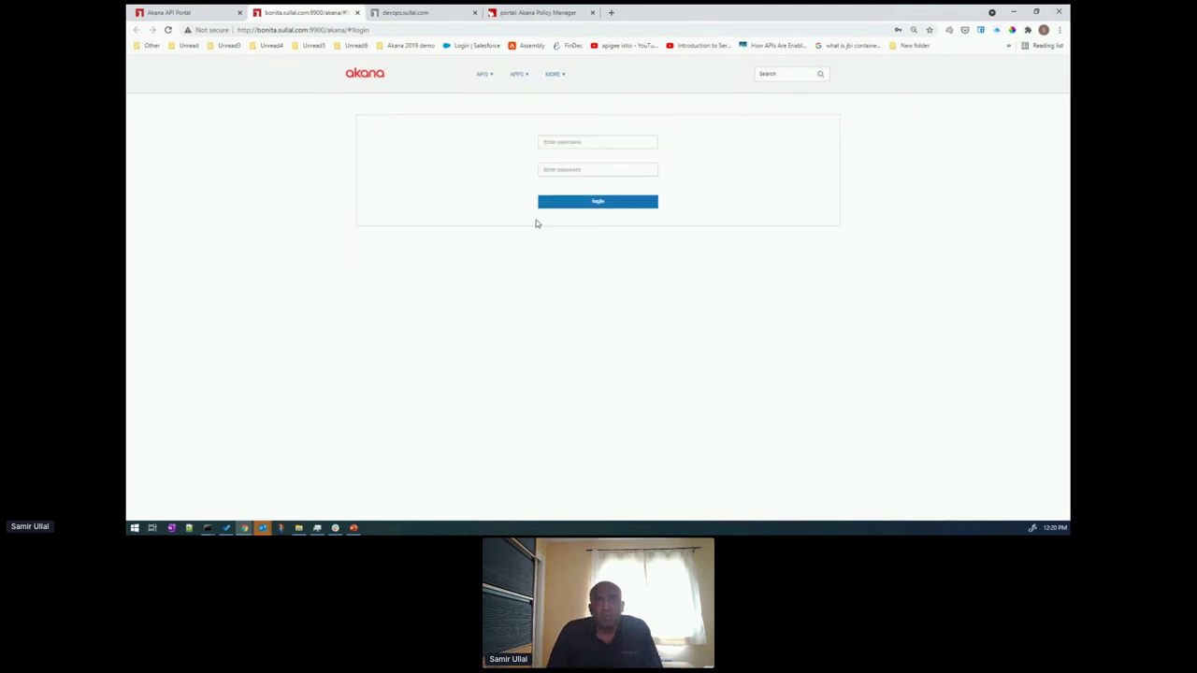
{"action": "left_click", "coordinate": [561, 142]}
{"action": "left_click", "coordinate": [567, 162]}
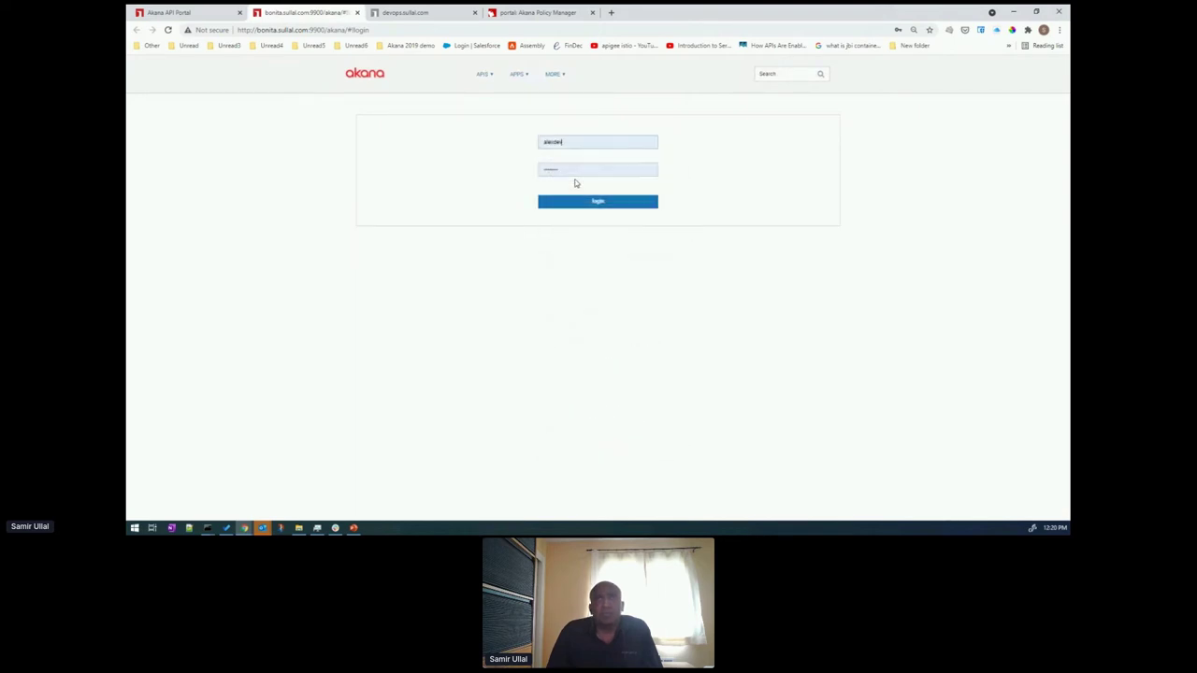
{"action": "left_click", "coordinate": [594, 204]}
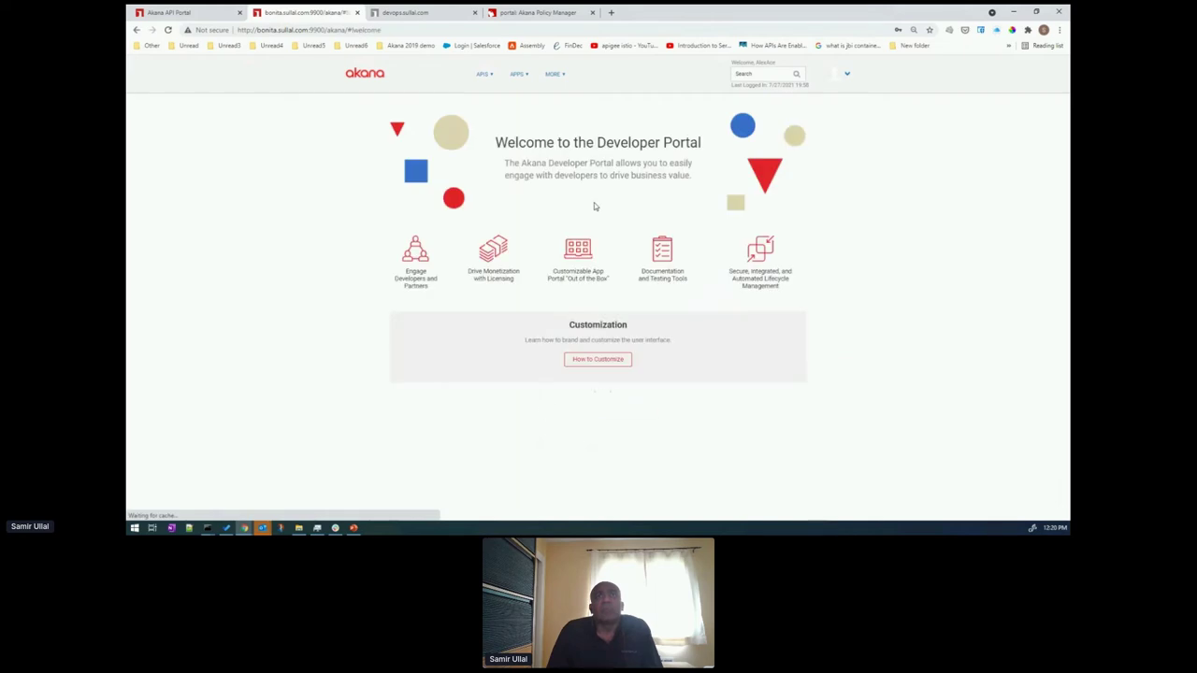
- List the APIs available in the developer portal and look through the whole catalogue
{"action": "left_click", "coordinate": [482, 74]}
{"action": "left_click", "coordinate": [486, 88]}
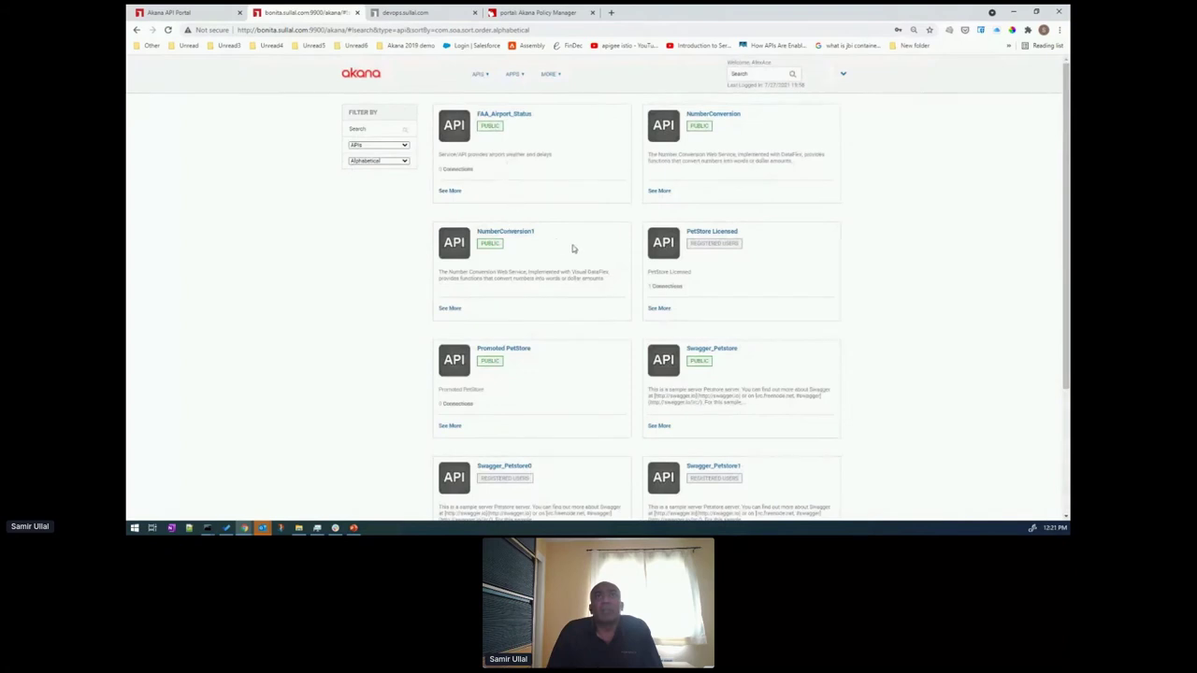
{"action": "scroll", "coordinate": [579, 266], "scroll_direction": "down", "scroll_amount": 3}
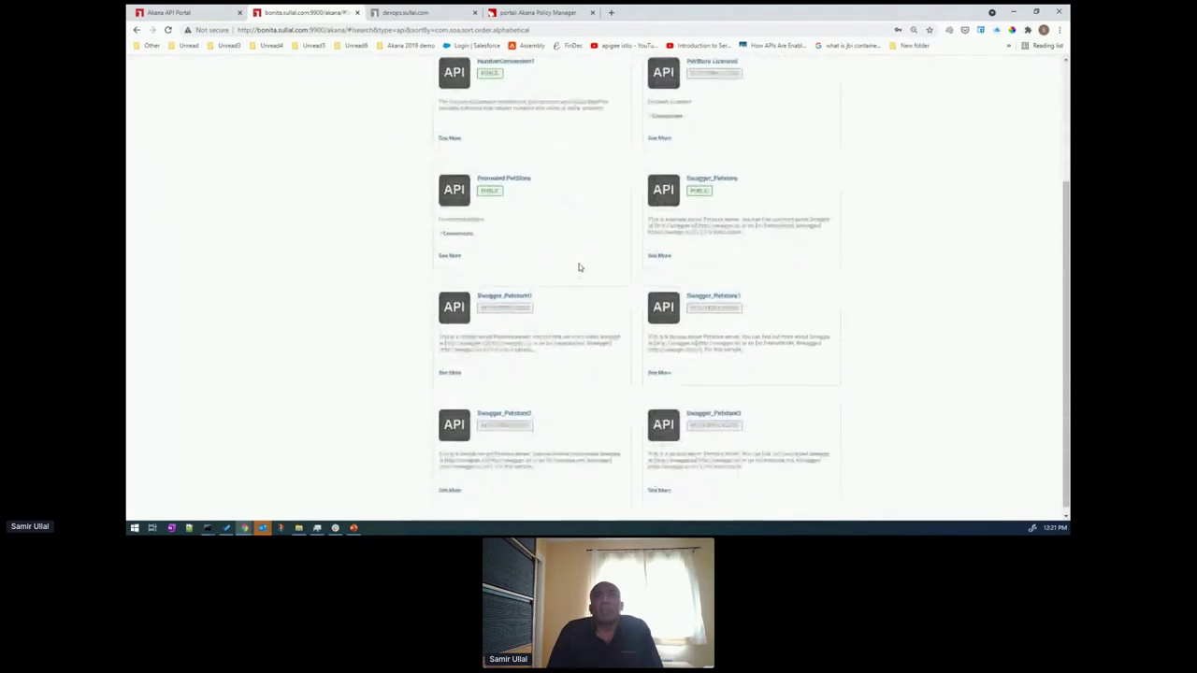
{"action": "scroll", "coordinate": [579, 268], "scroll_direction": "up", "scroll_amount": 4}
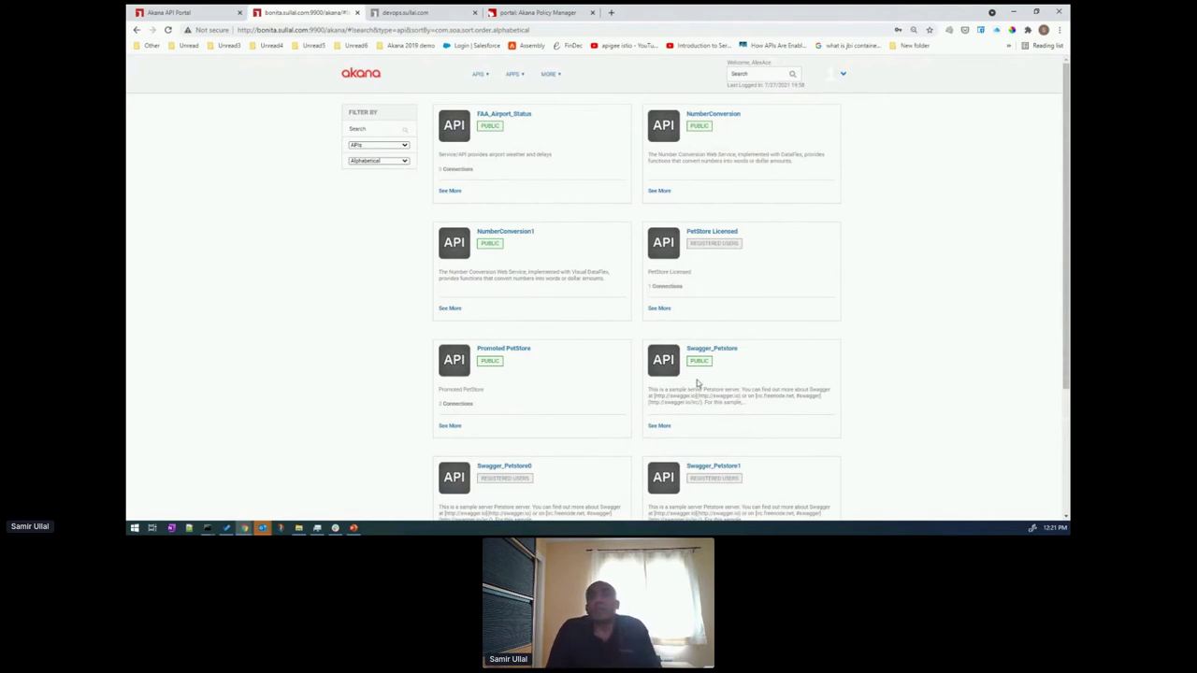
- Open the PetStore Licensed API and review the pet, store and user operations in its documentation
{"action": "left_click", "coordinate": [707, 236]}
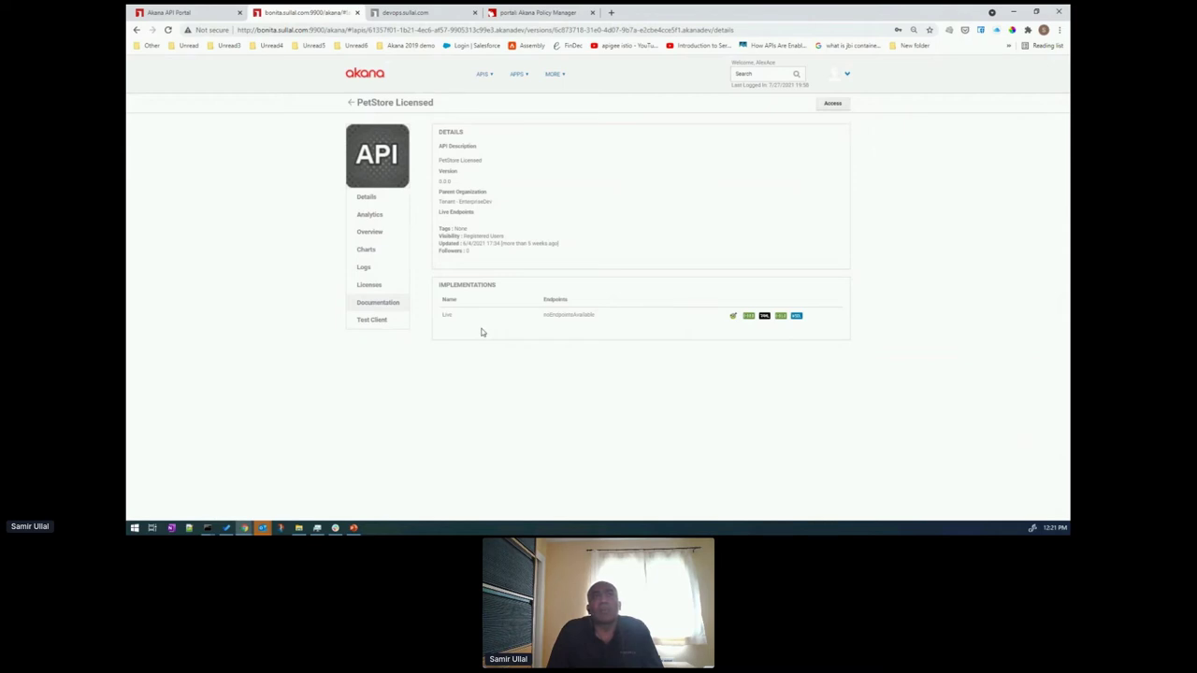
{"action": "left_click", "coordinate": [366, 305]}
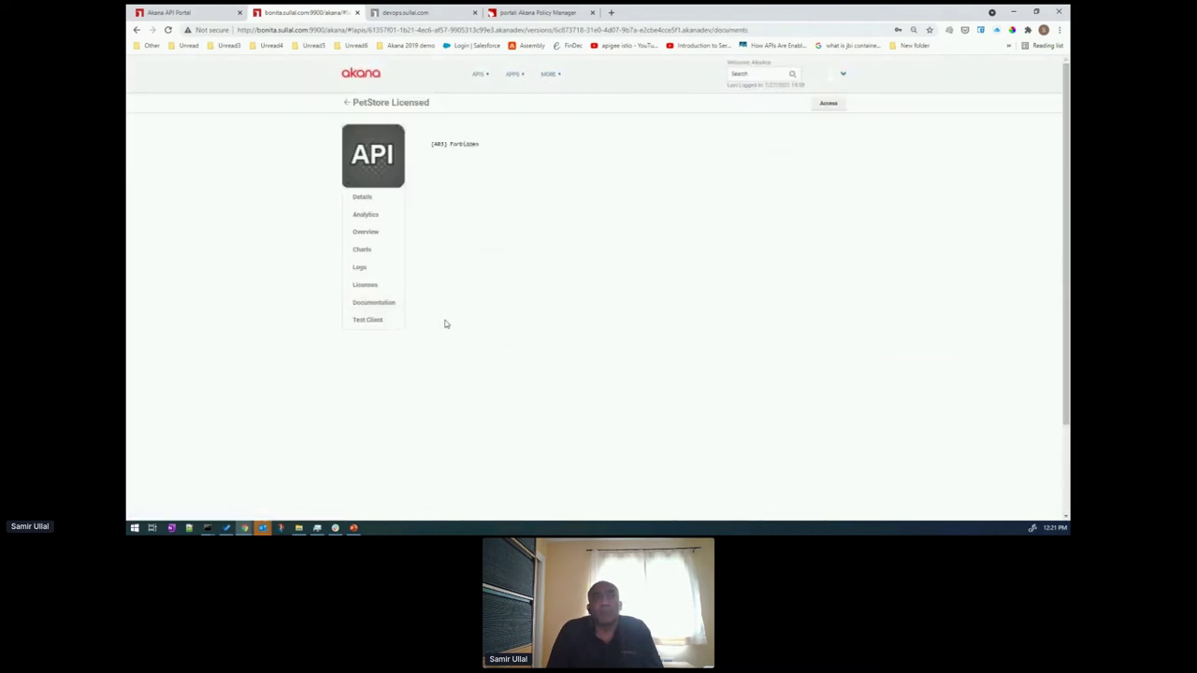
{"action": "scroll", "coordinate": [468, 318], "scroll_direction": "down", "scroll_amount": 3}
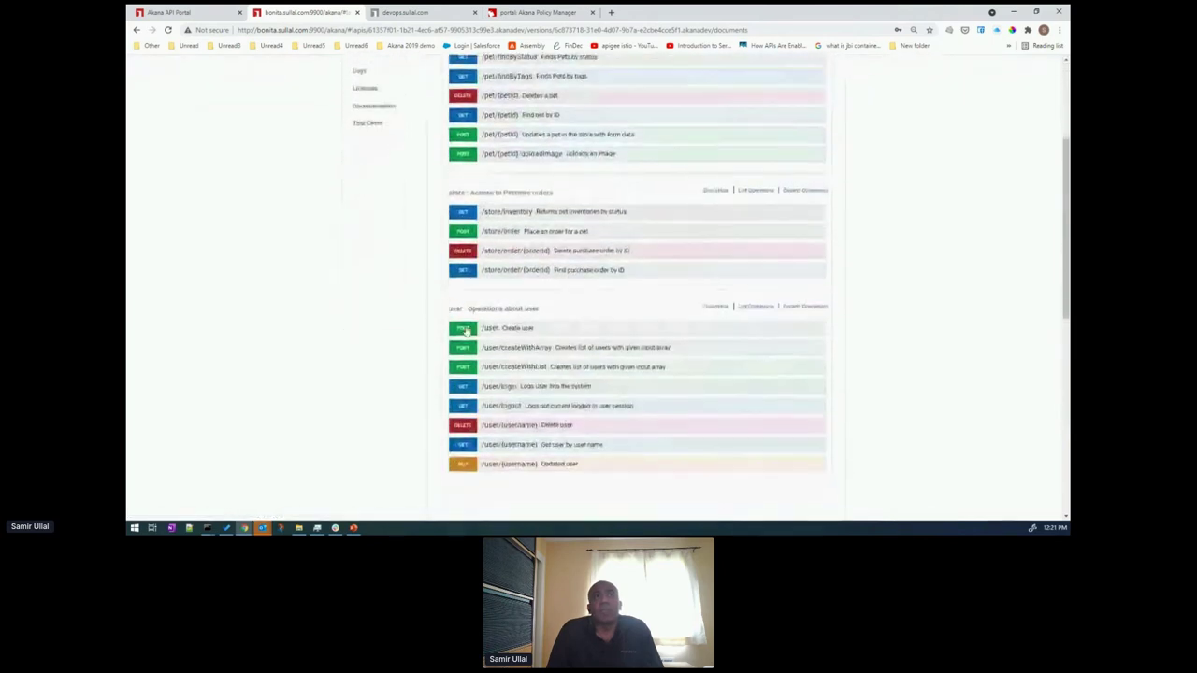
{"action": "scroll", "coordinate": [470, 345], "scroll_direction": "up", "scroll_amount": 3}
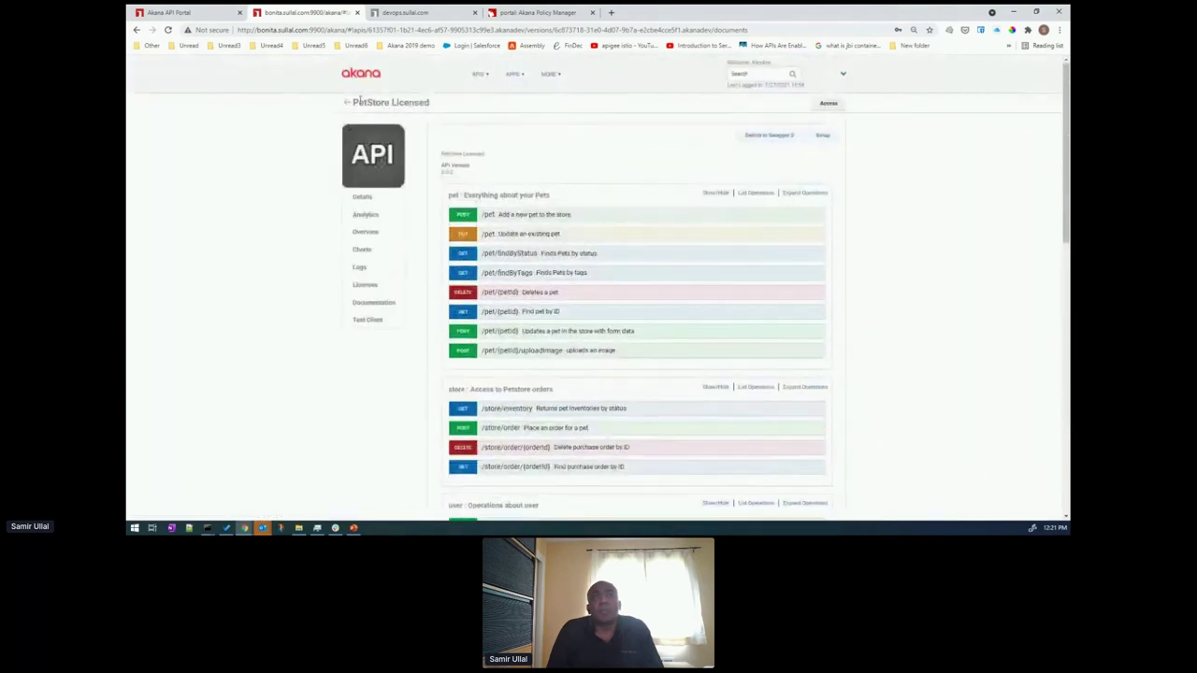
{"action": "left_click_drag", "start_coordinate": [354, 102], "coordinate": [432, 103]}
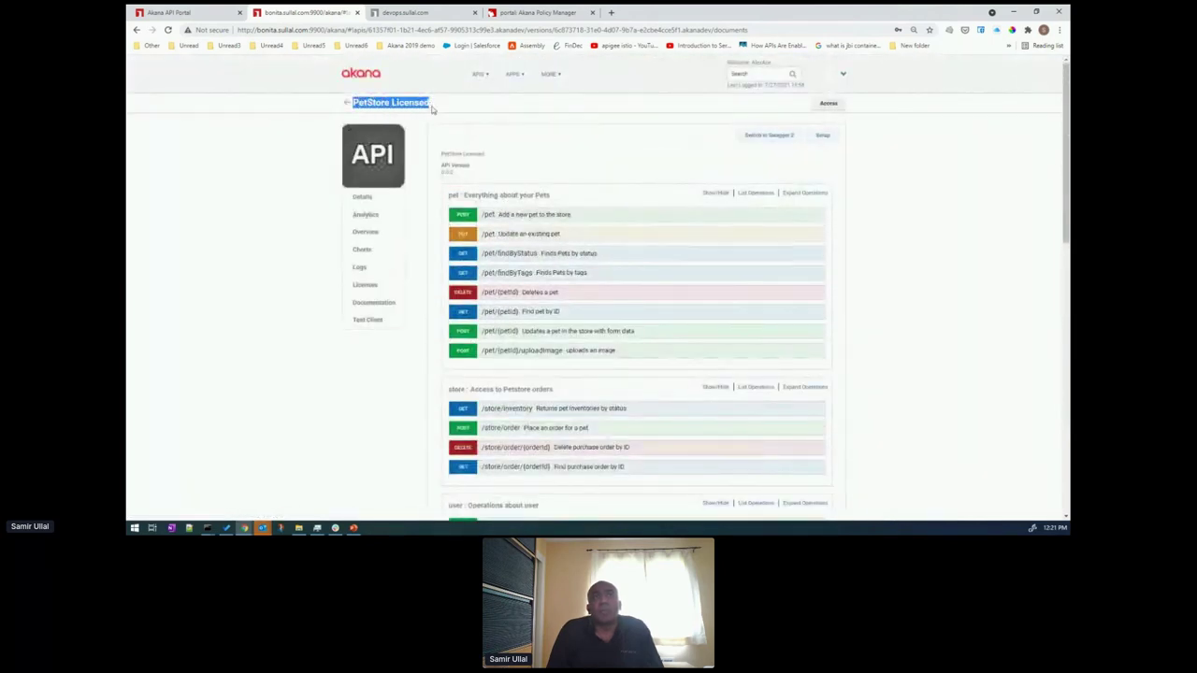
- Log out of the developer portal and log back in with the second saved account's e-mail and password
{"action": "left_click", "coordinate": [842, 74]}
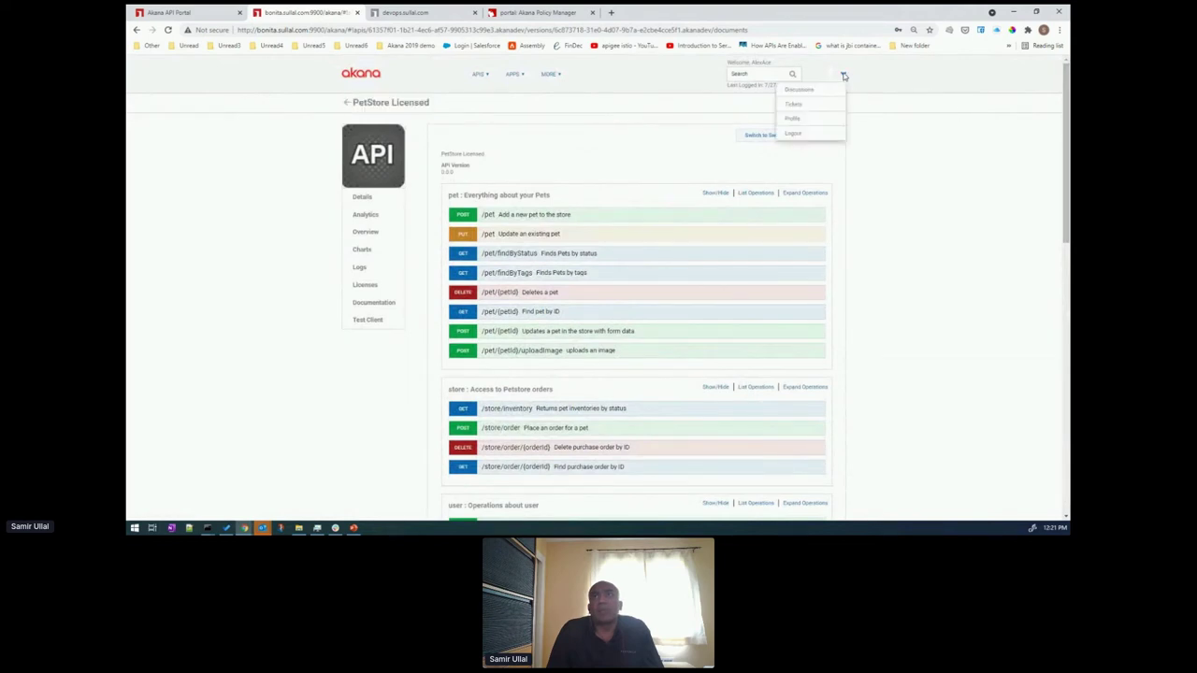
{"action": "left_click", "coordinate": [819, 137]}
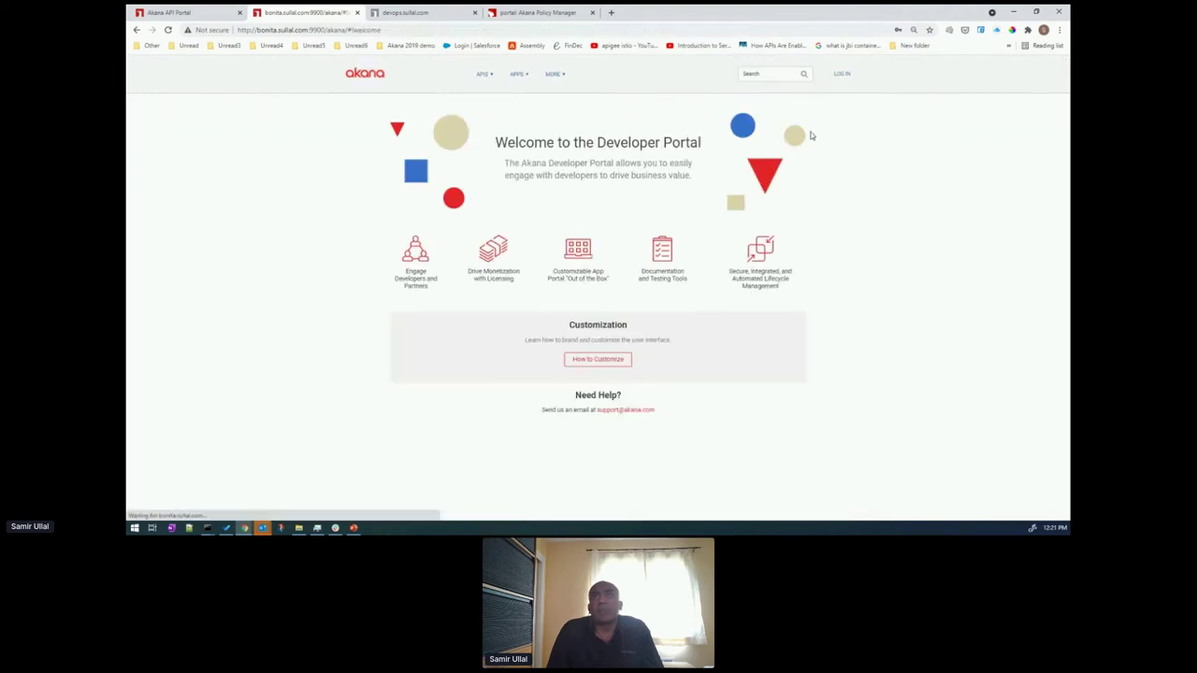
{"action": "left_click", "coordinate": [843, 73]}
{"action": "left_click", "coordinate": [540, 132]}
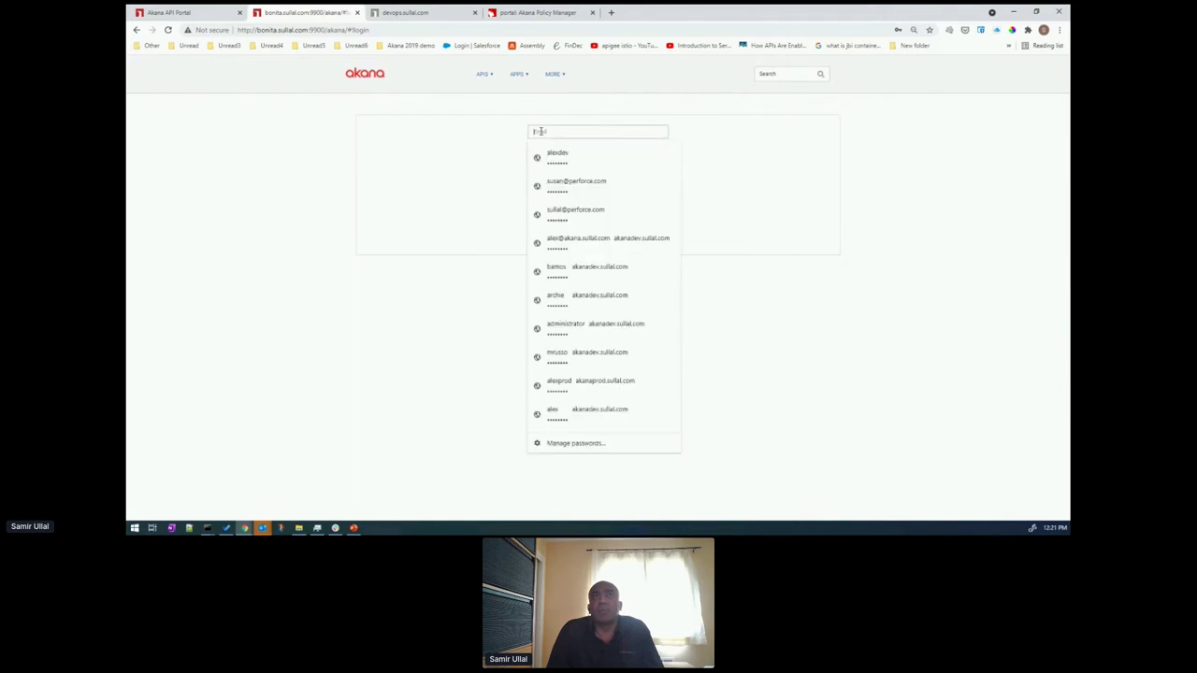
{"action": "left_click", "coordinate": [571, 180]}
{"action": "left_click", "coordinate": [579, 175]}
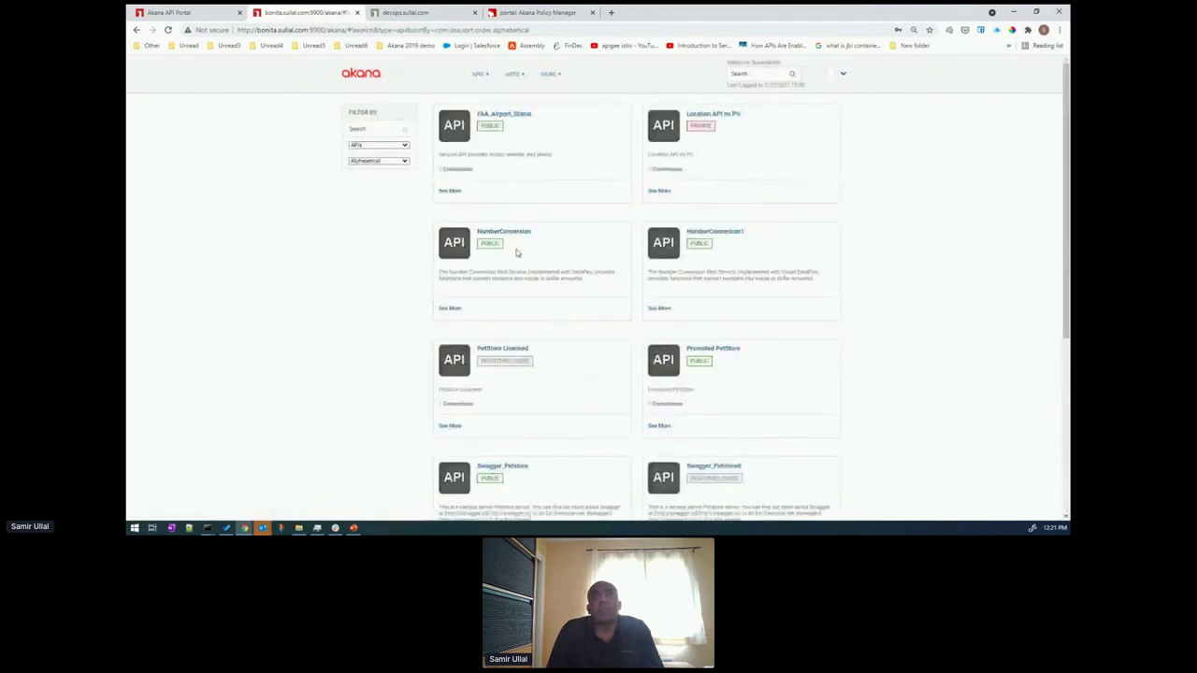
- Open the PetStore Licensed API from the catalogue and check which operations its documentation offers this account
{"action": "scroll", "coordinate": [513, 247], "scroll_direction": "down", "scroll_amount": 2}
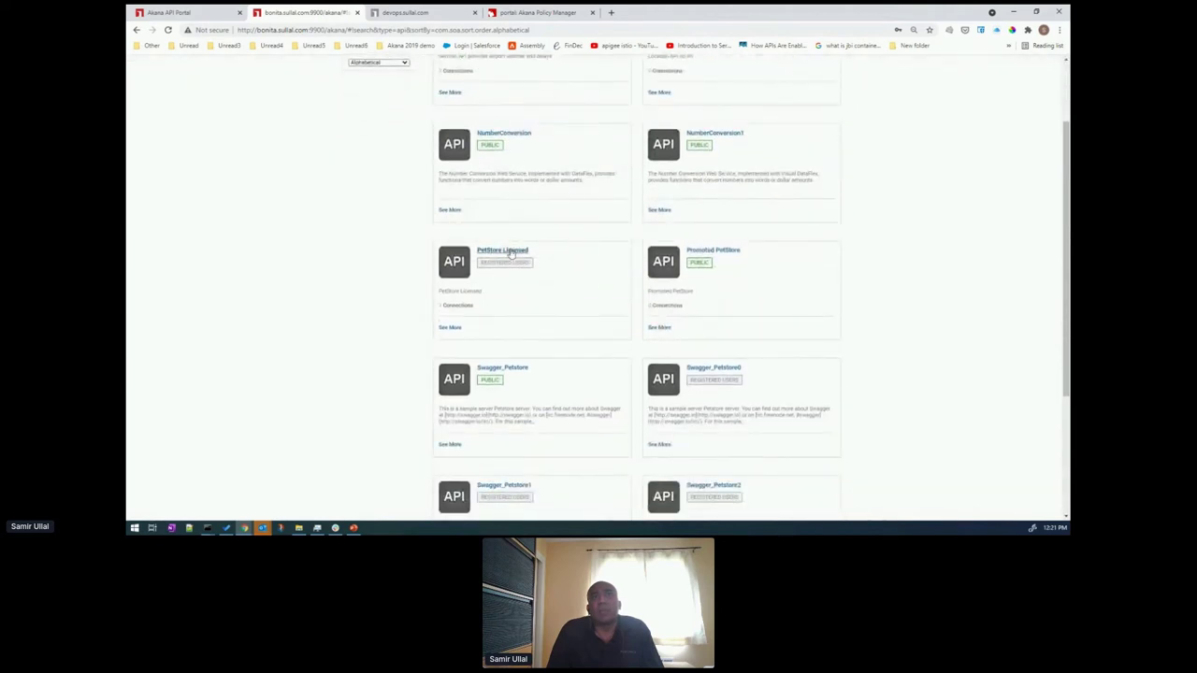
{"action": "left_click", "coordinate": [505, 249]}
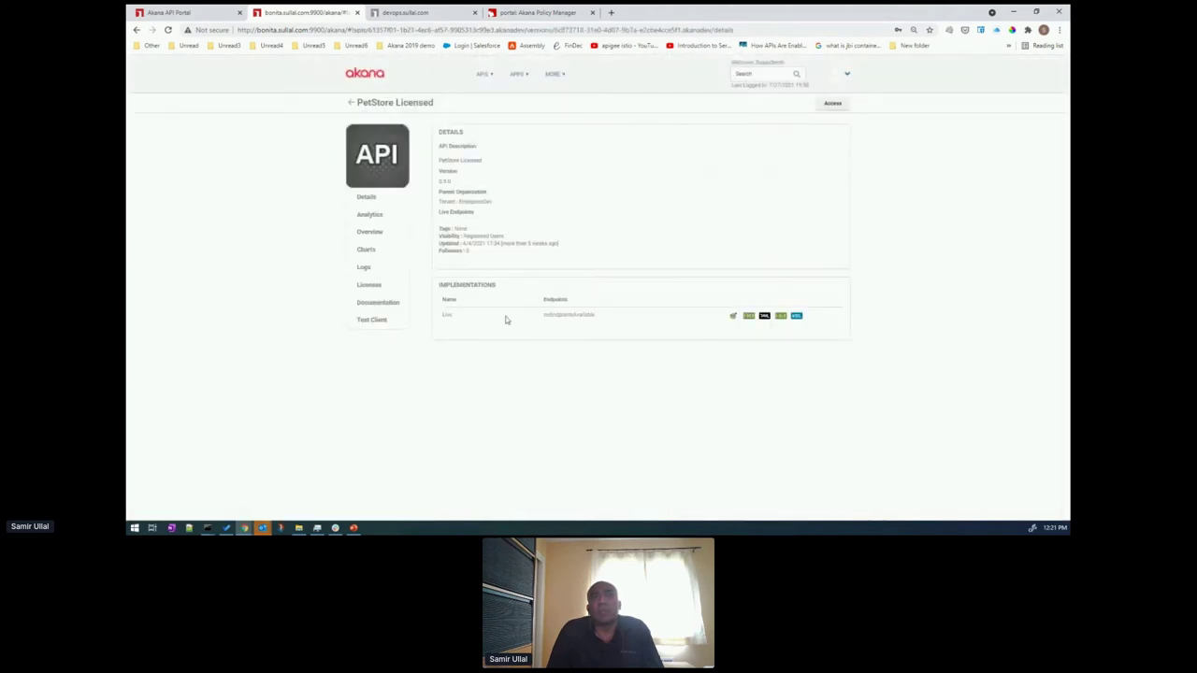
{"action": "left_click", "coordinate": [386, 304]}
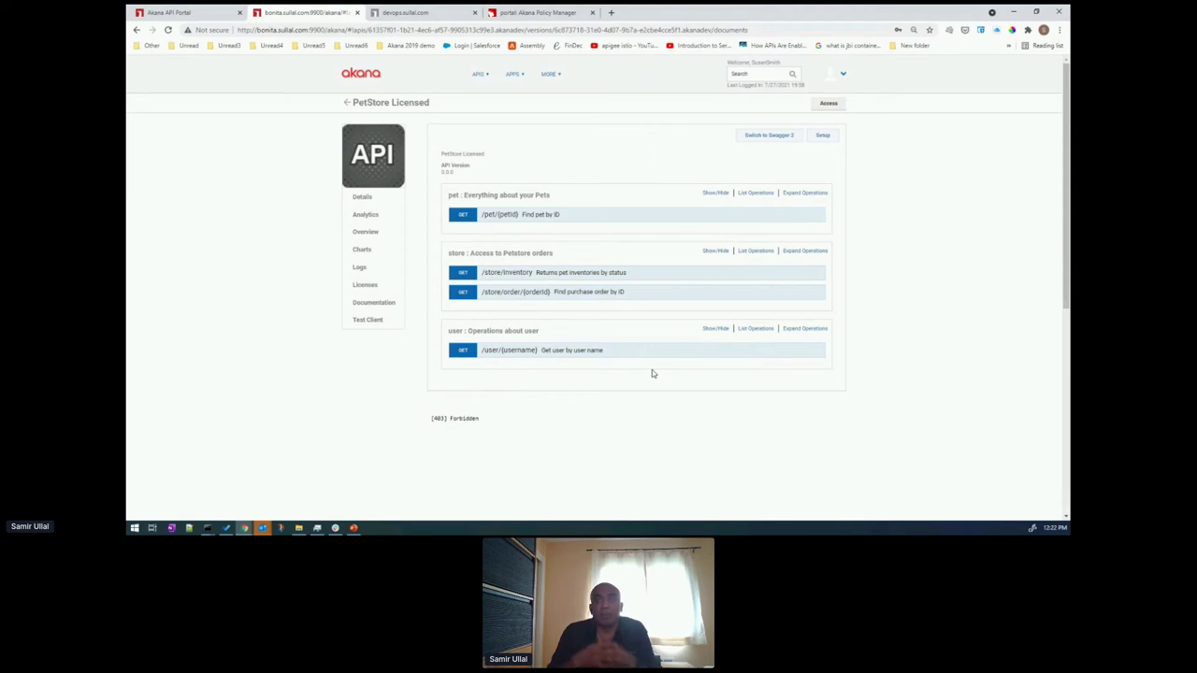
- Return to the administrator portal and view the Geocoding Airport API's forum, including its ticket and alert posting options
{"action": "left_click", "coordinate": [178, 13]}
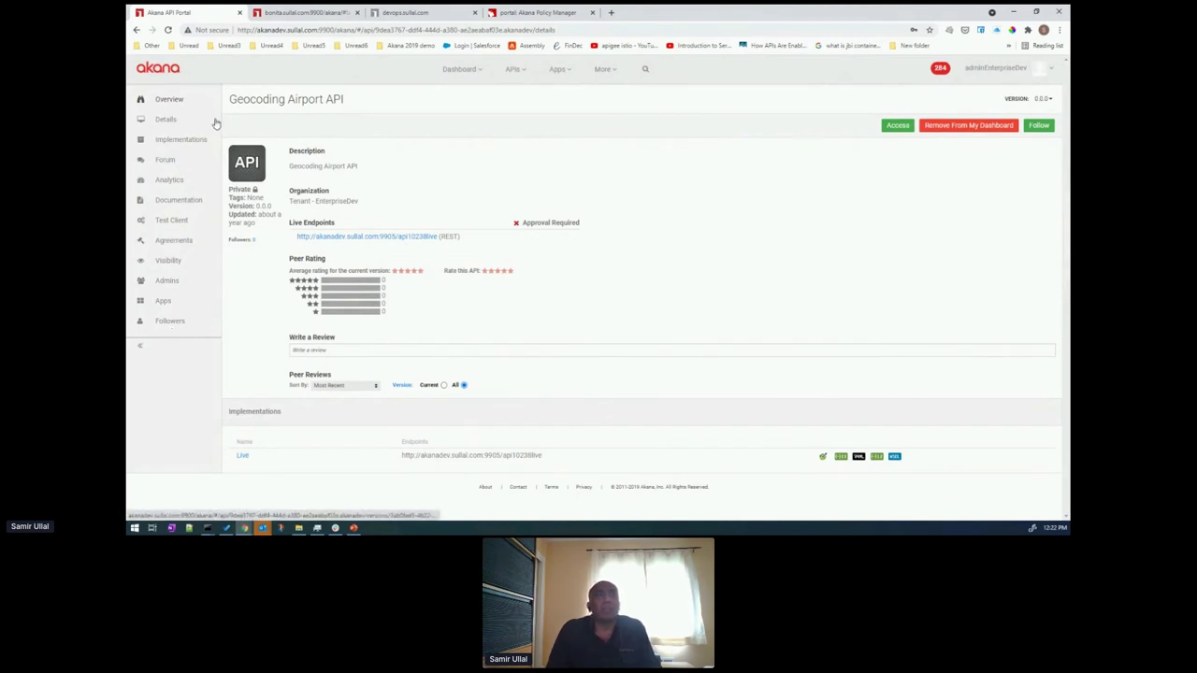
{"action": "left_click", "coordinate": [165, 161]}
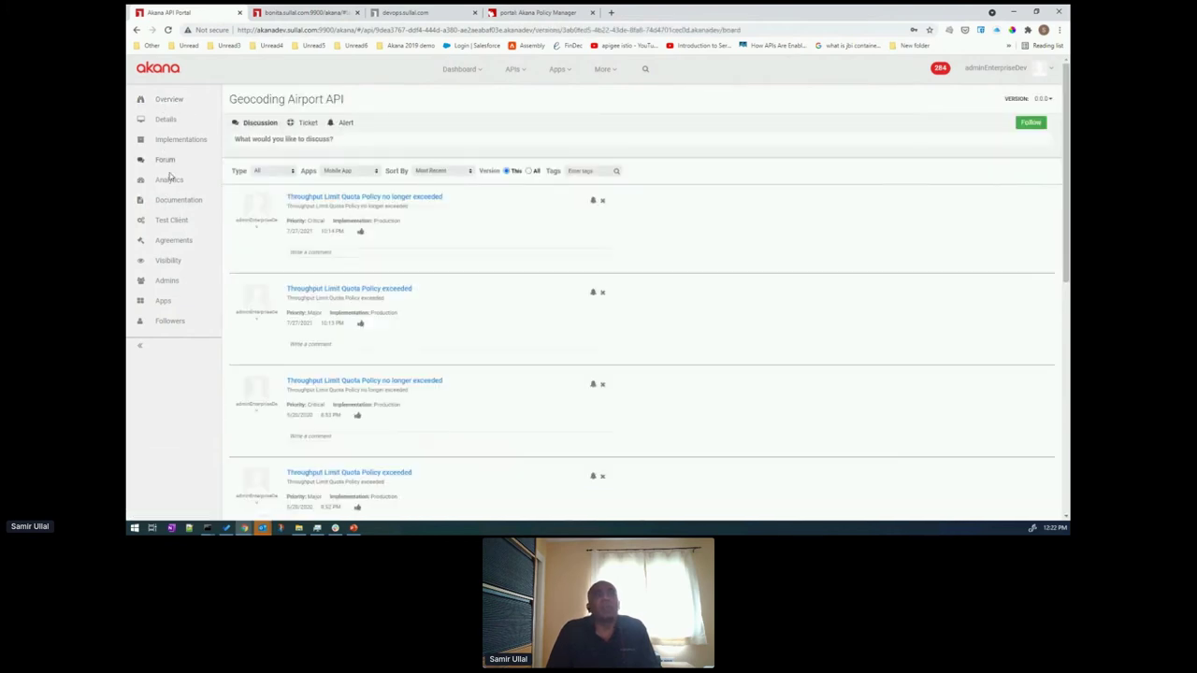
{"action": "left_click", "coordinate": [306, 124]}
{"action": "left_click", "coordinate": [344, 123]}
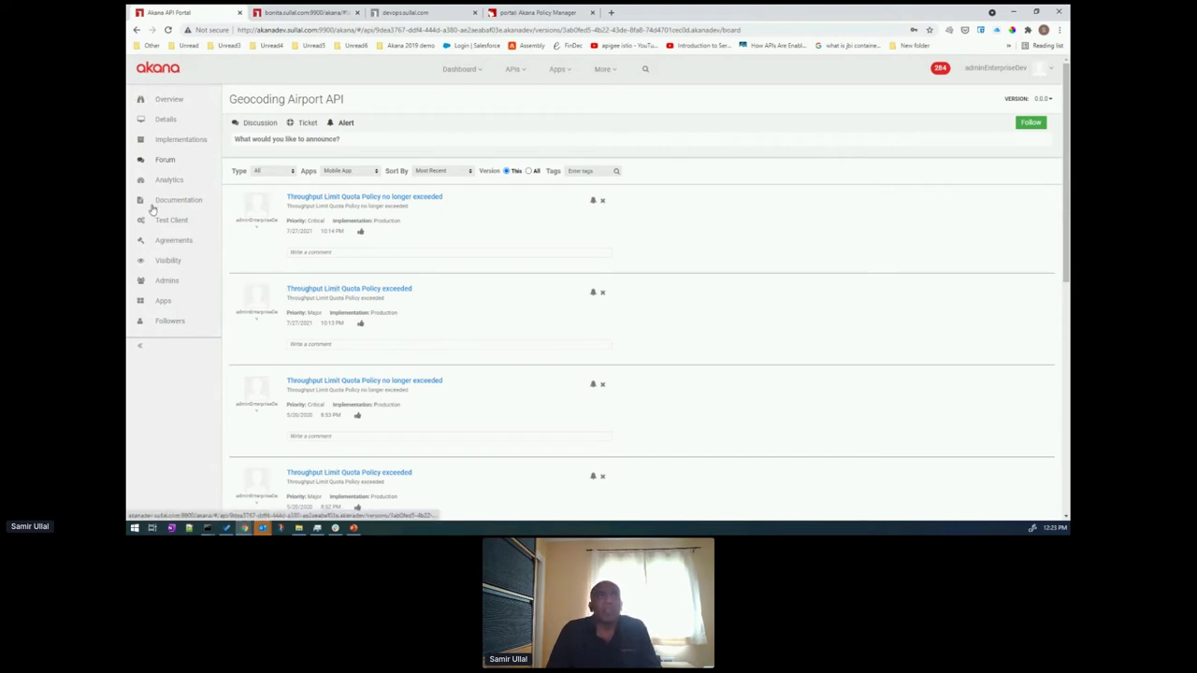
- Review the Geocoding Airport API's analytics overview and logs, and expand the operations in its documentation
{"action": "left_click", "coordinate": [167, 181]}
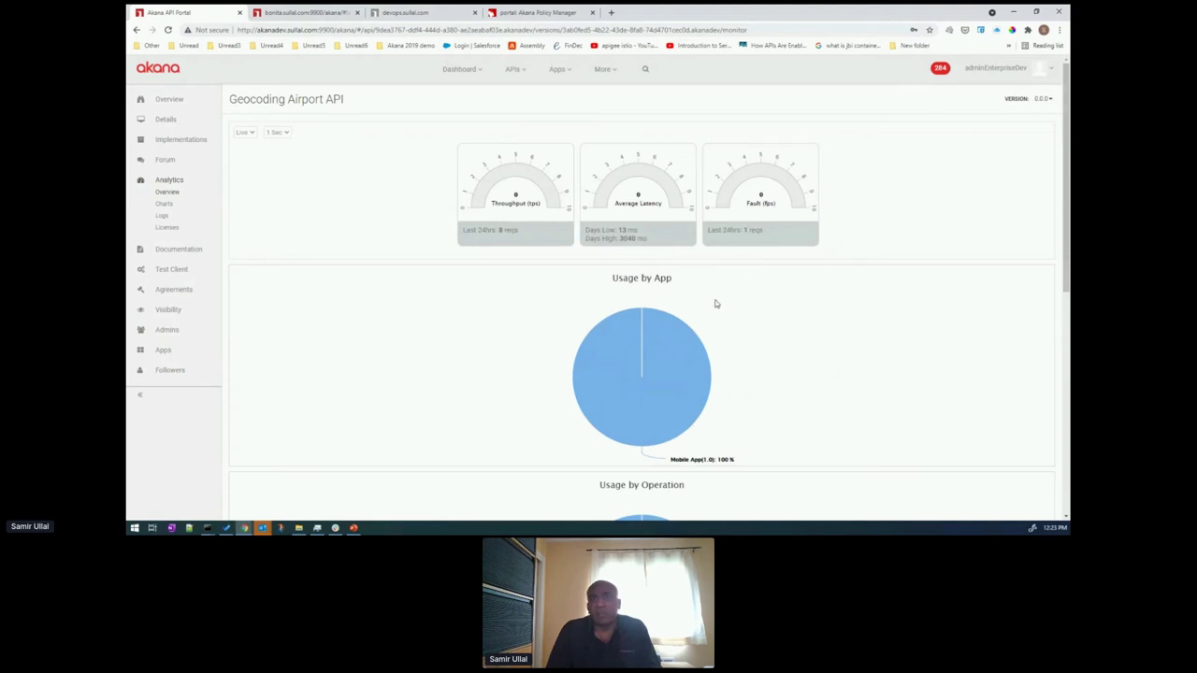
{"action": "left_click", "coordinate": [161, 216]}
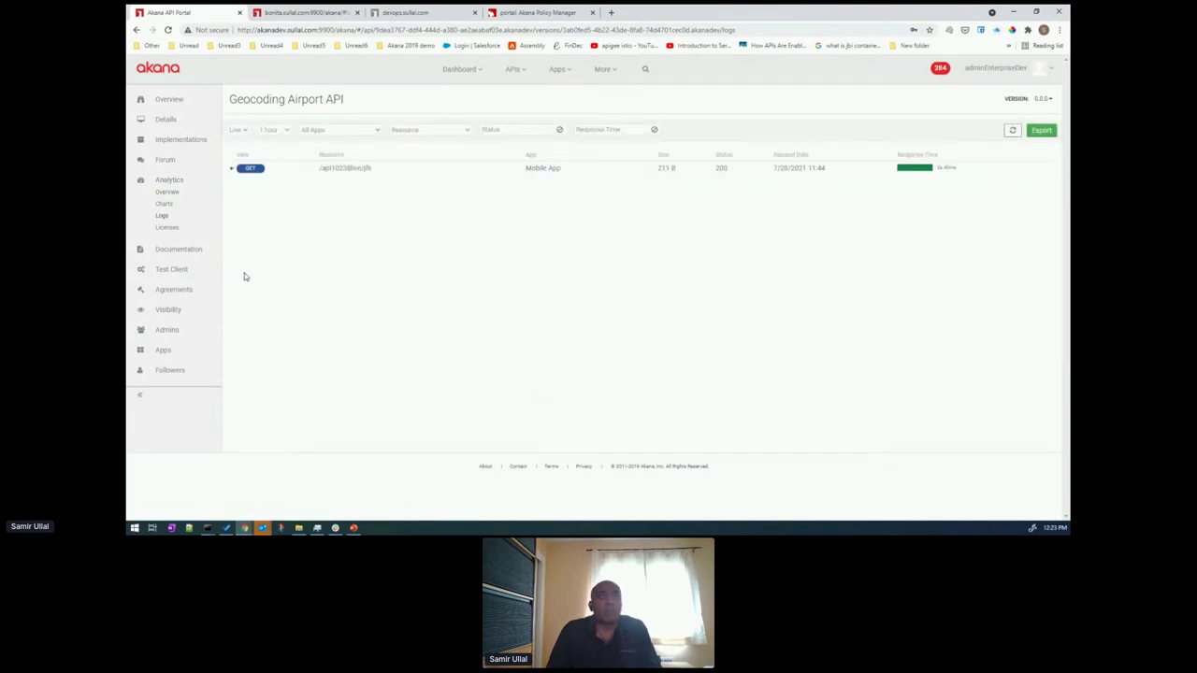
{"action": "left_click", "coordinate": [163, 250]}
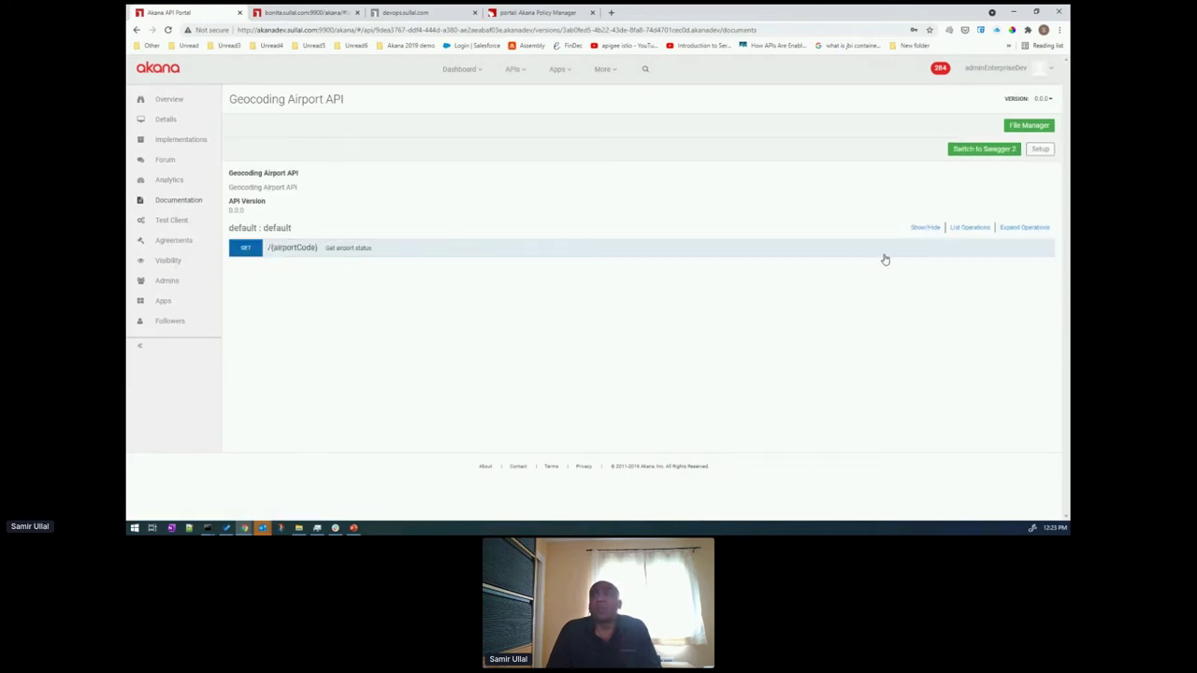
{"action": "left_click", "coordinate": [1008, 229]}
{"action": "scroll", "coordinate": [592, 362], "scroll_direction": "down", "scroll_amount": 4}
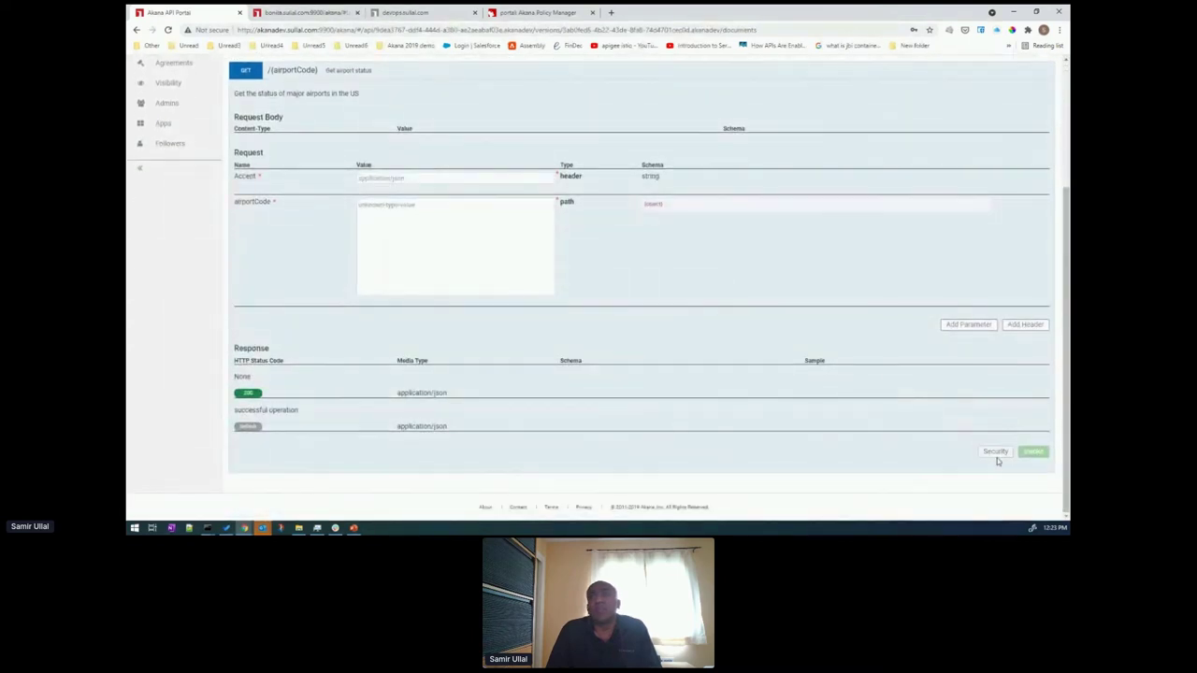
{"action": "scroll", "coordinate": [1002, 384], "scroll_direction": "up", "scroll_amount": 4}
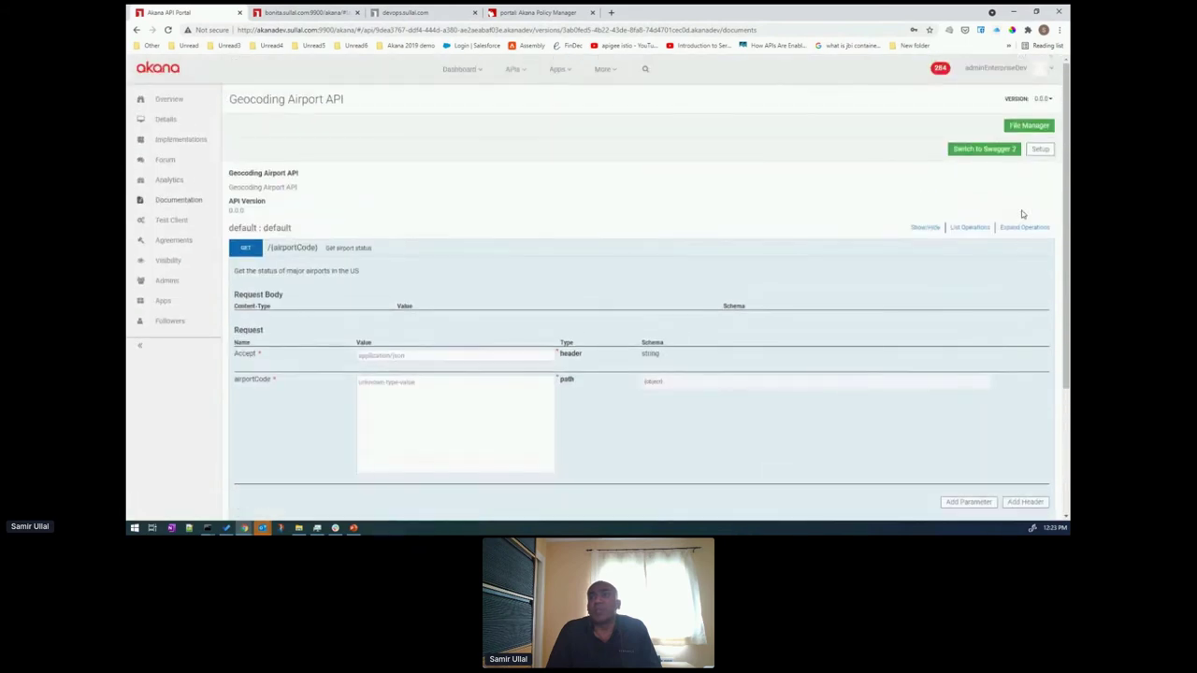
- Open the Geocoding Airport API's test client and set the airportCode parameter to jfk
{"action": "left_click", "coordinate": [185, 225]}
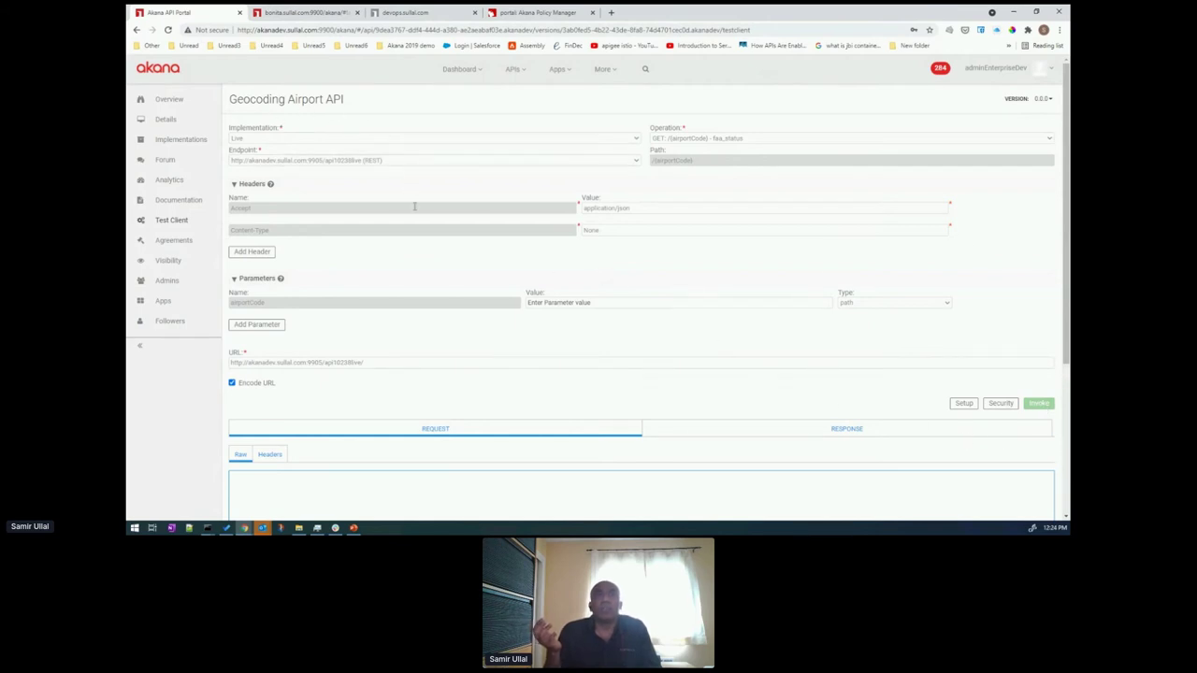
{"action": "left_click", "coordinate": [562, 305]}
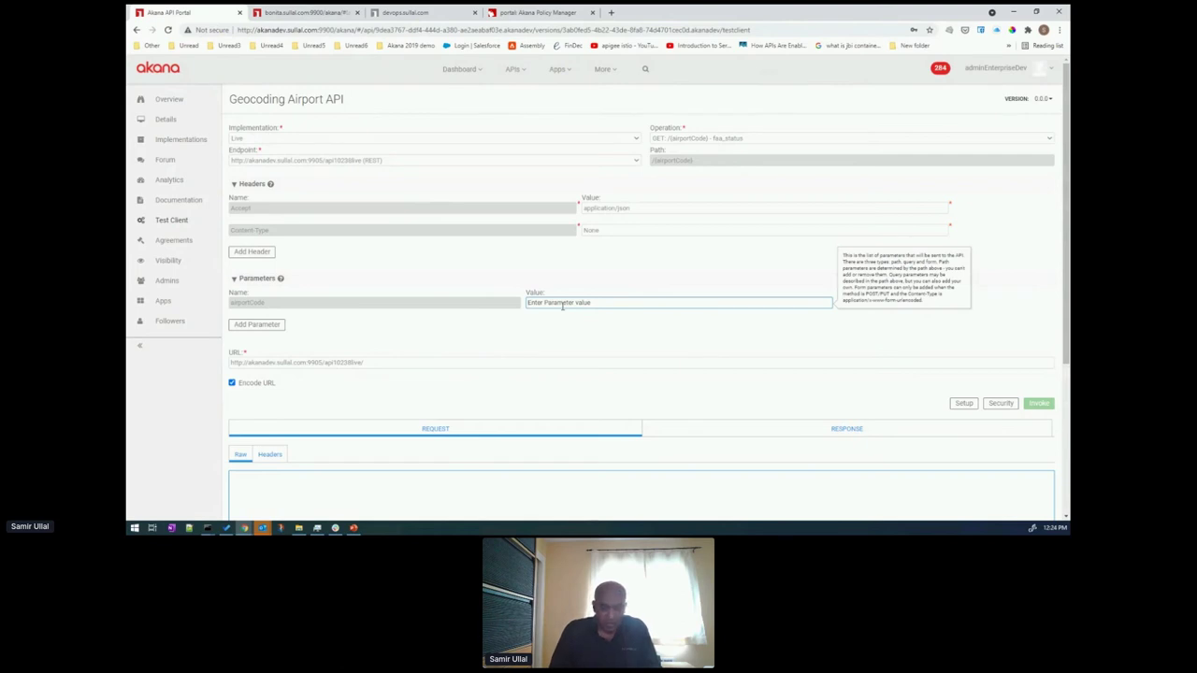
{"action": "left_click", "coordinate": [562, 305]}
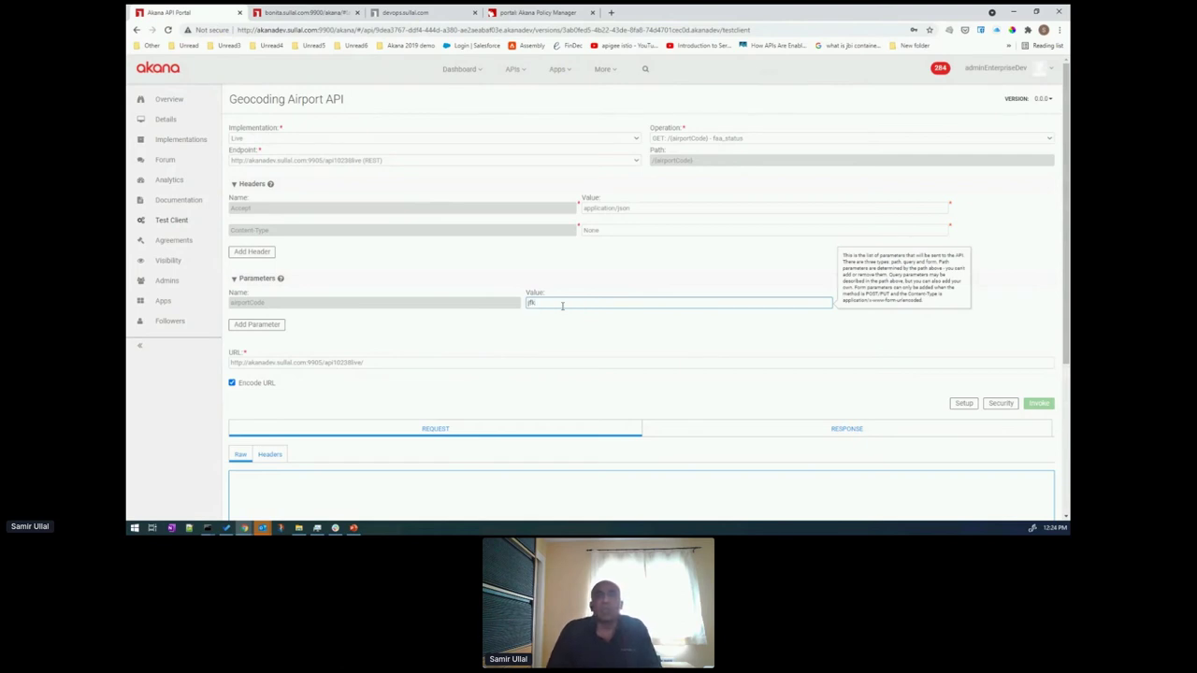
{"action": "left_click", "coordinate": [596, 315]}
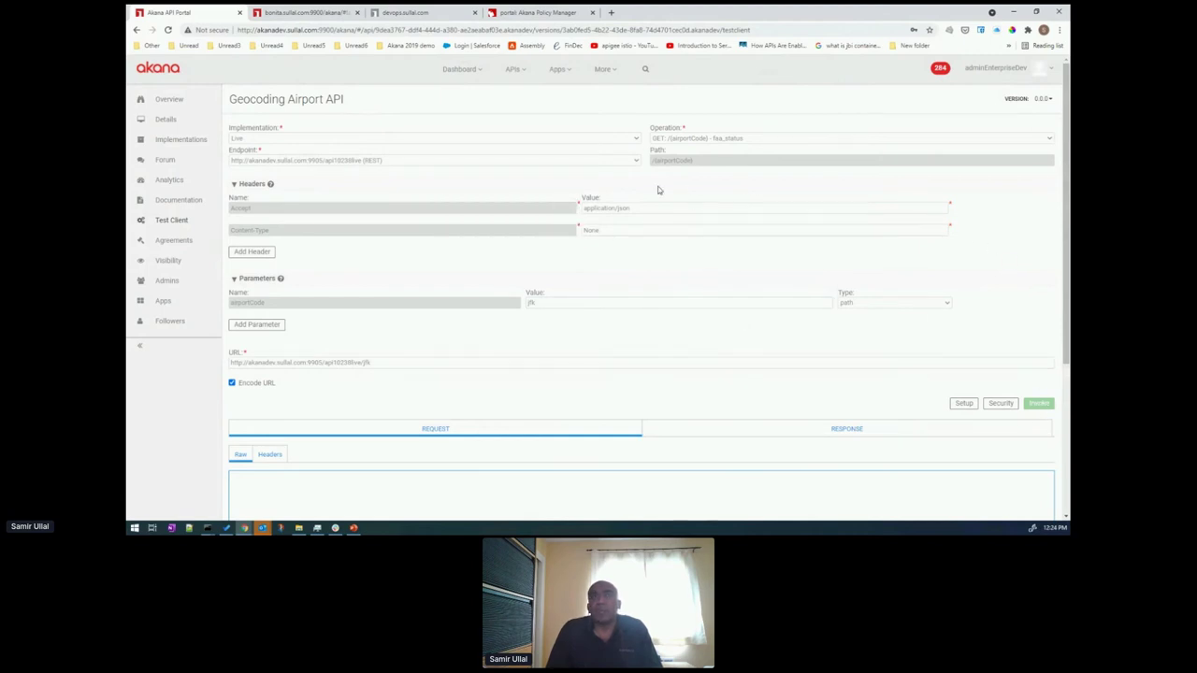
- Save the test client setup with Mobile App 1.0 as the calling app
{"action": "left_click", "coordinate": [963, 404]}
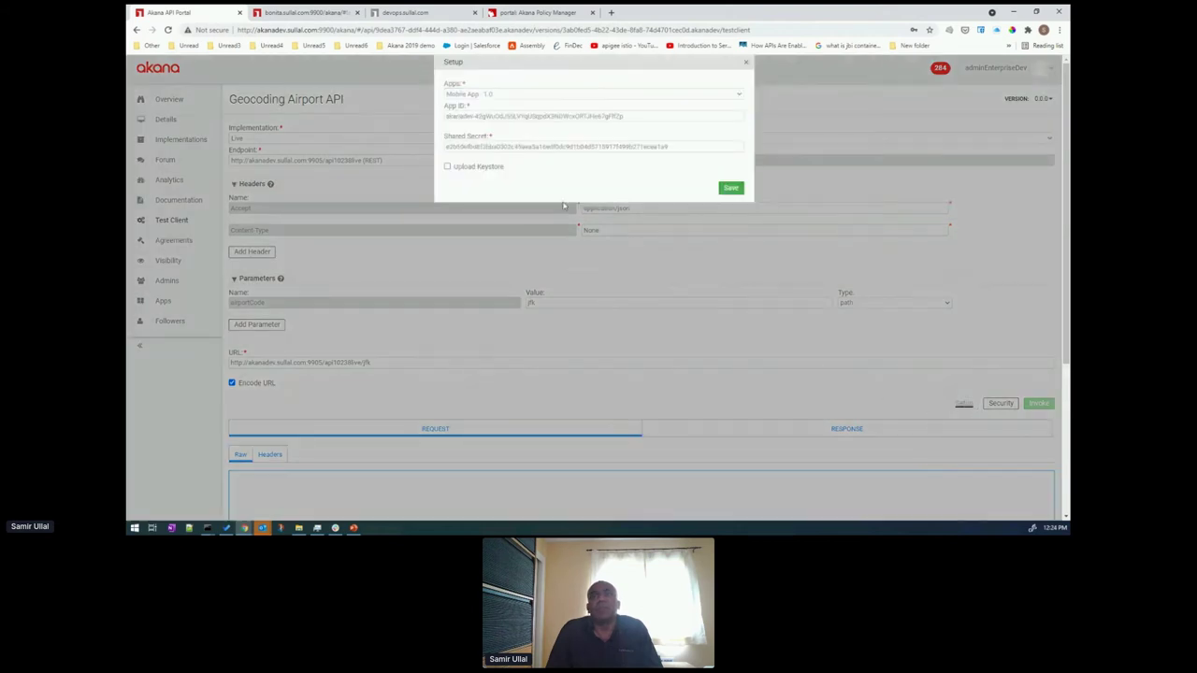
{"action": "left_click", "coordinate": [731, 188]}
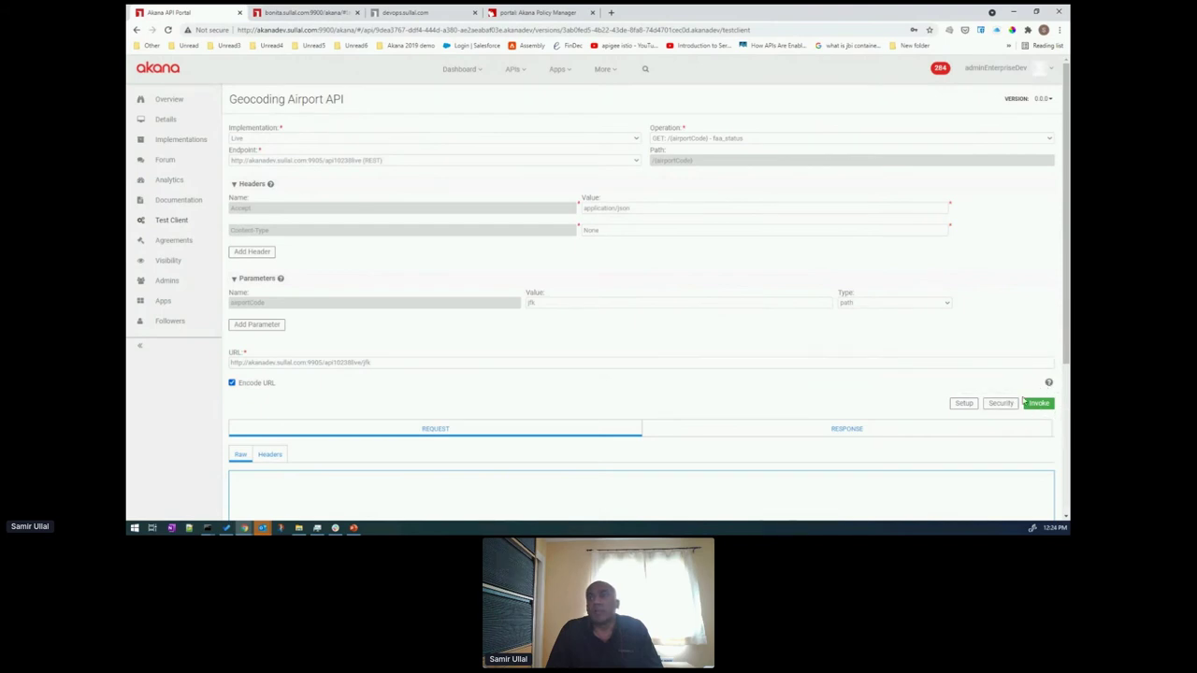
{"action": "left_click", "coordinate": [967, 422]}
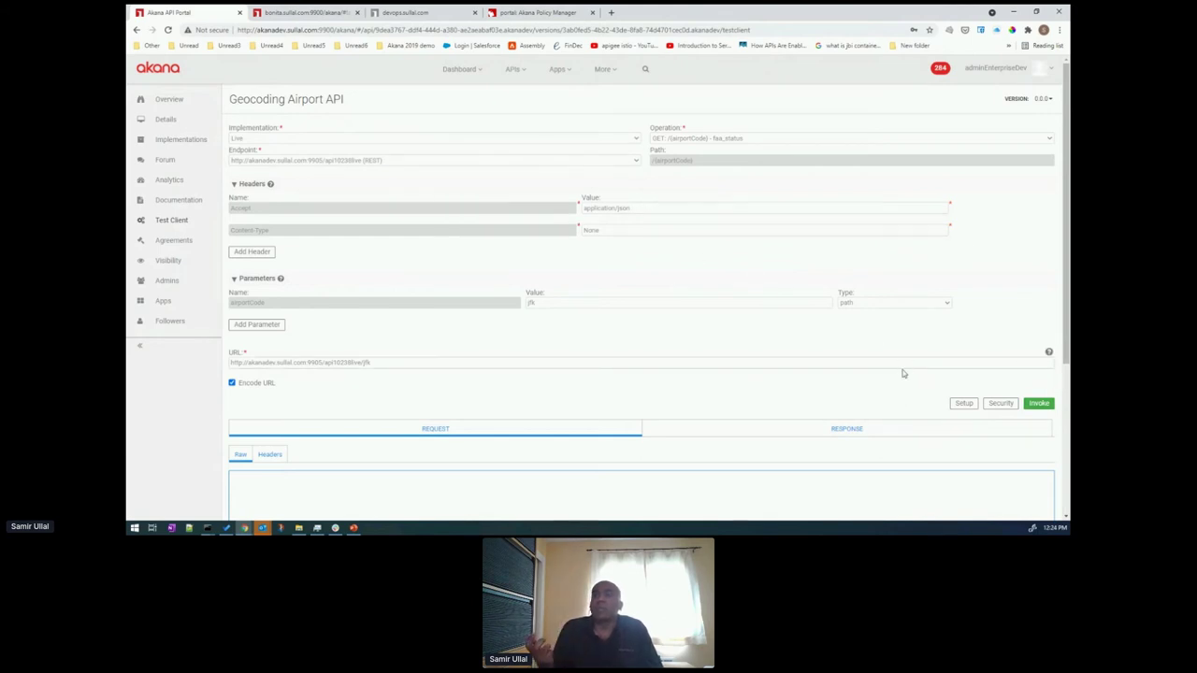
- Invoke the airport status request and show its response in formatted view
{"action": "left_click", "coordinate": [1040, 406]}
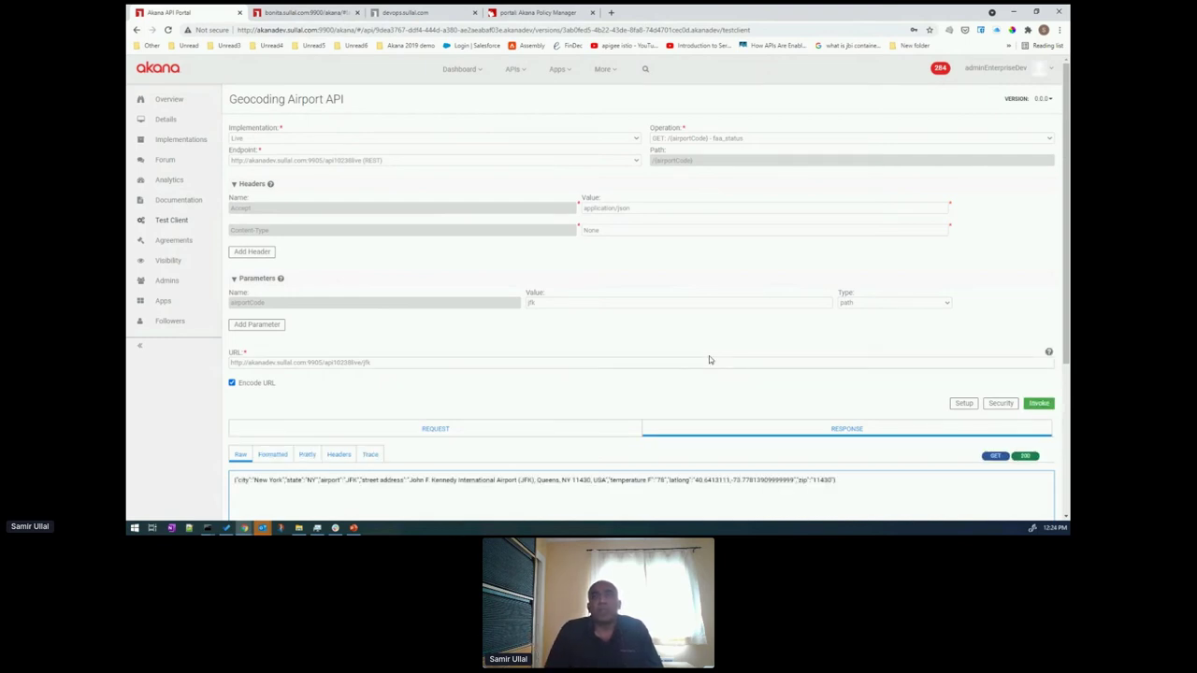
{"action": "scroll", "coordinate": [709, 359], "scroll_direction": "down", "scroll_amount": 1}
{"action": "left_click", "coordinate": [272, 356]}
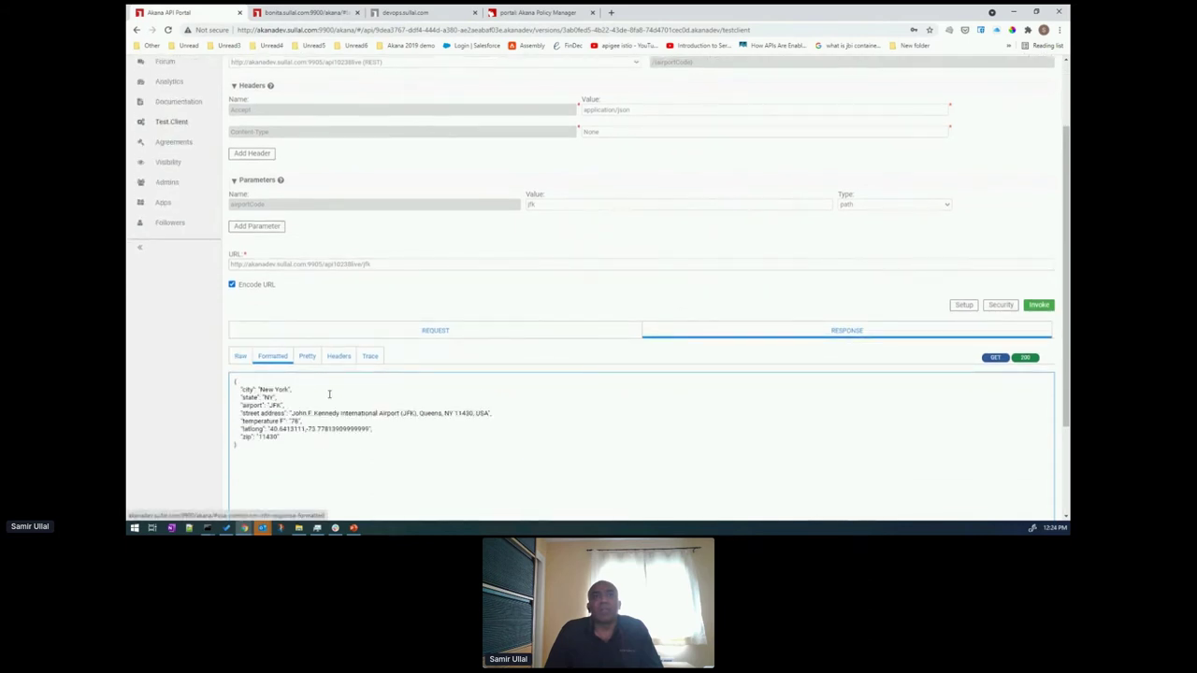
- Examine the headers sent with the test request, including the Atmosphere authorization header
{"action": "scroll", "coordinate": [351, 432], "scroll_direction": "up", "scroll_amount": 1}
{"action": "left_click", "coordinate": [434, 381]}
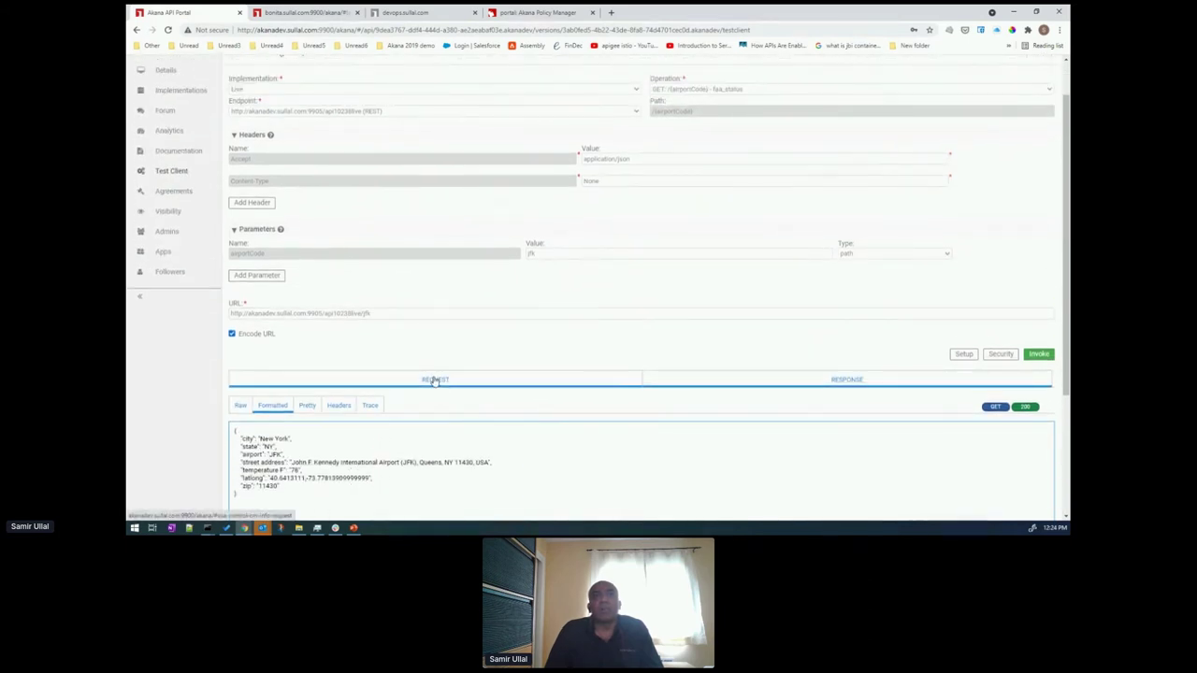
{"action": "left_click", "coordinate": [267, 406]}
{"action": "scroll", "coordinate": [309, 427], "scroll_direction": "down", "scroll_amount": 2}
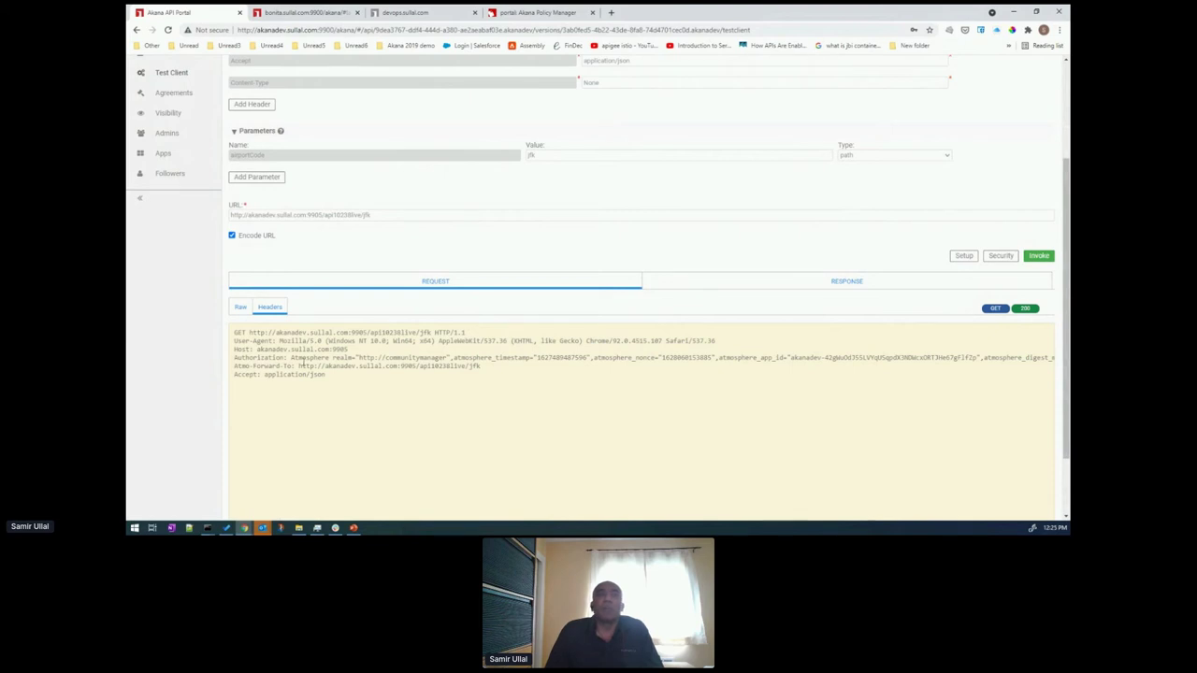
{"action": "left_click_drag", "start_coordinate": [309, 358], "coordinate": [420, 359]}
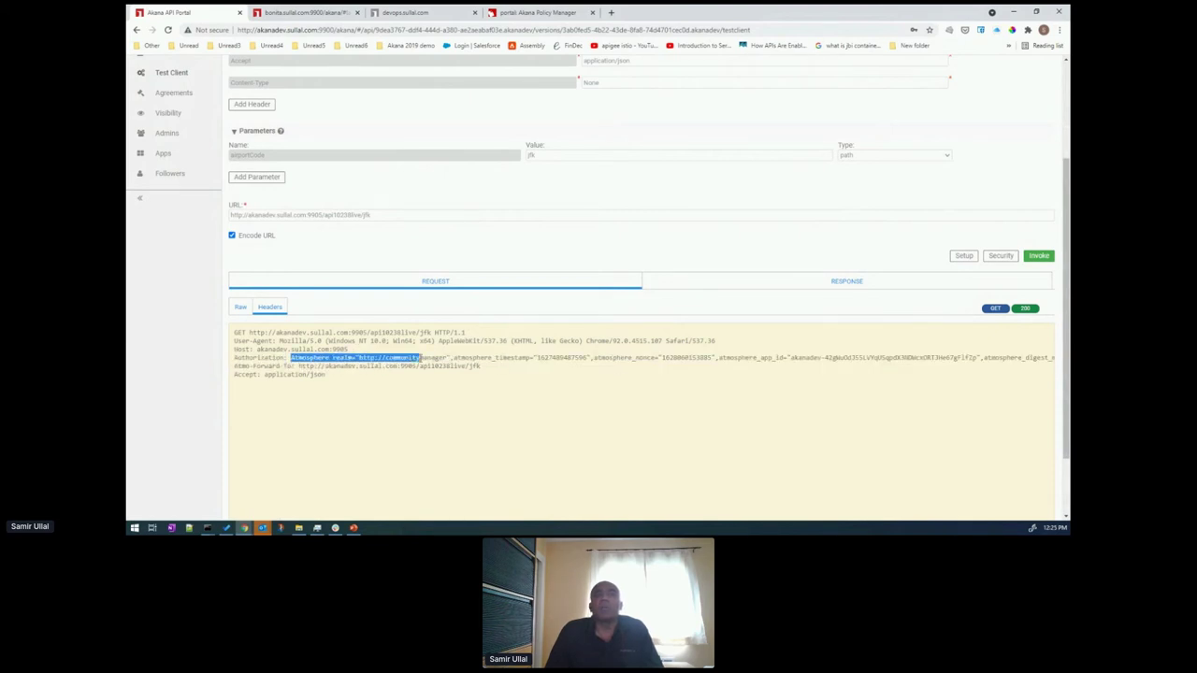
{"action": "left_click", "coordinate": [500, 462]}
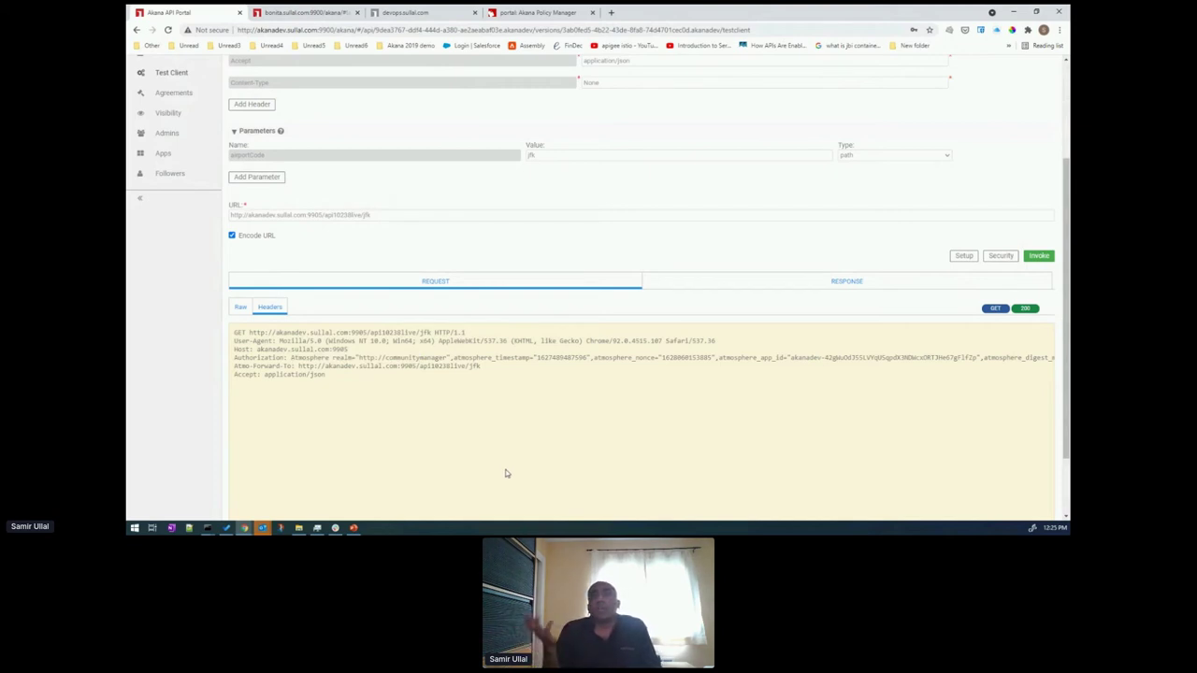
{"action": "scroll", "coordinate": [504, 471], "scroll_direction": "up", "scroll_amount": 1}
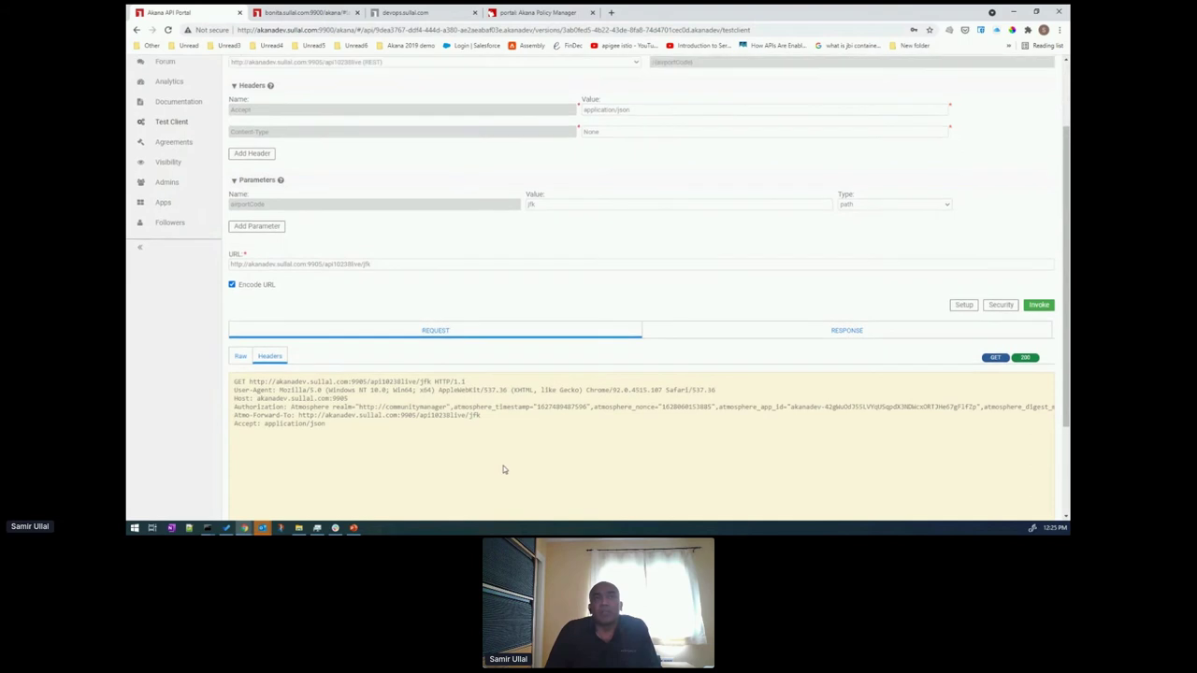
{"action": "scroll", "coordinate": [500, 466], "scroll_direction": "up", "scroll_amount": 1}
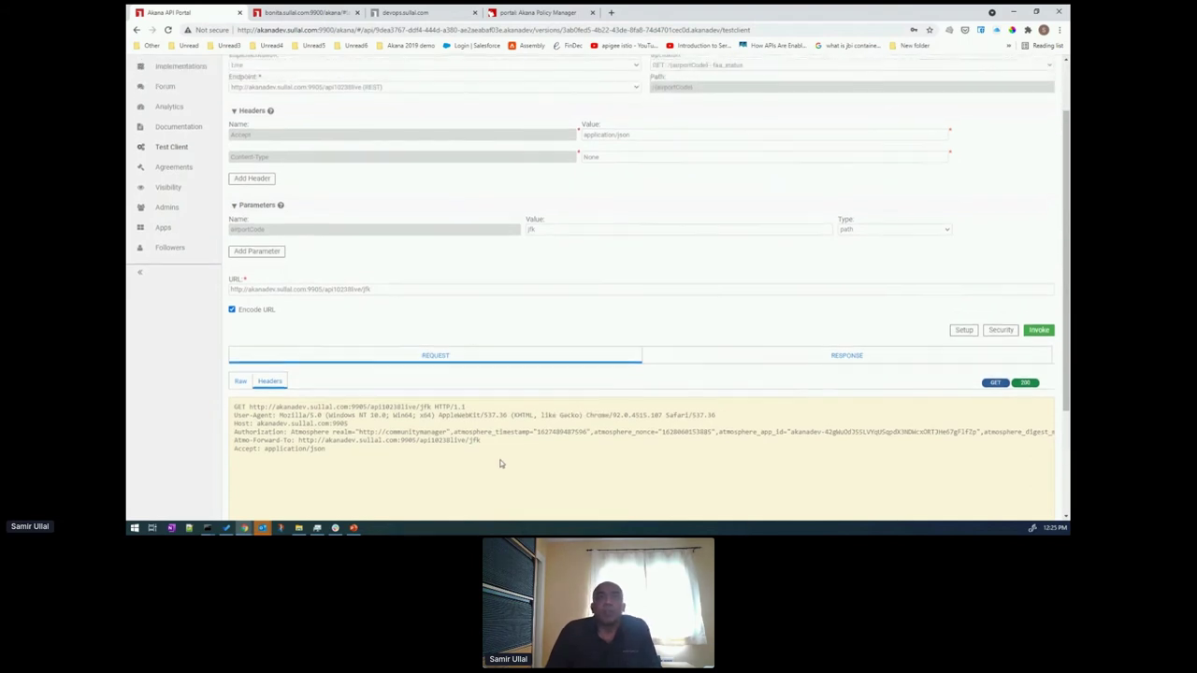
{"action": "scroll", "coordinate": [501, 464], "scroll_direction": "up", "scroll_amount": 2}
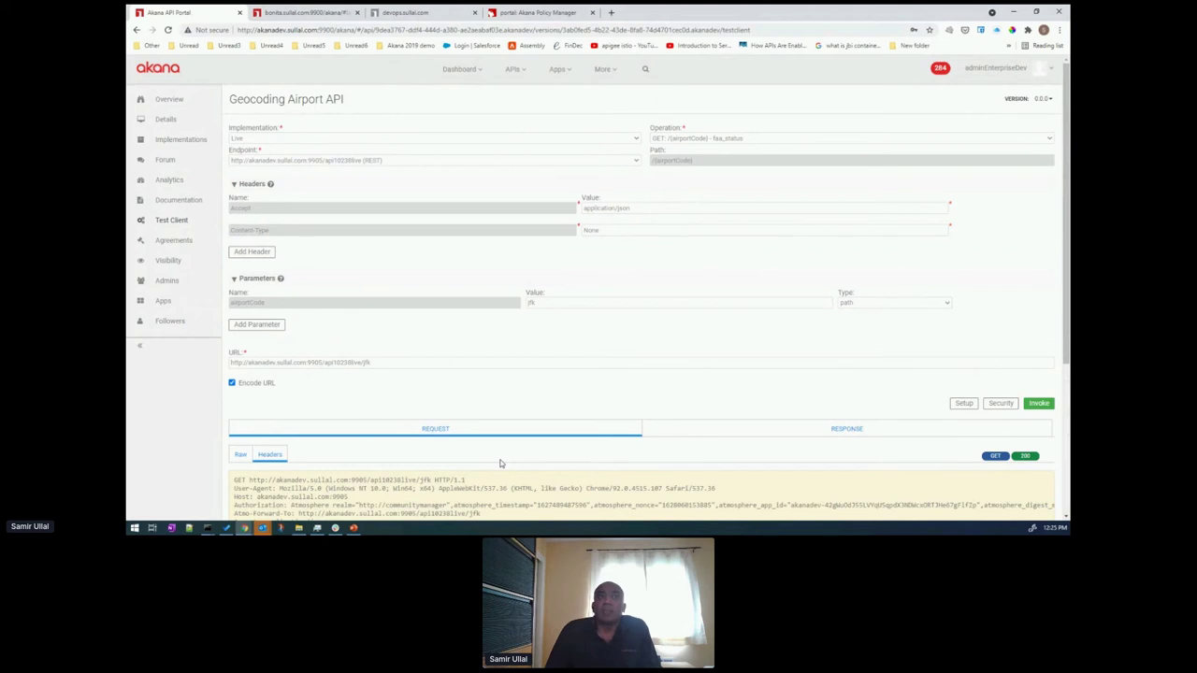
- Open the FAA_Airport_Status API from My APIs and view its test client
{"action": "mouse_move", "coordinate": [396, 308]}
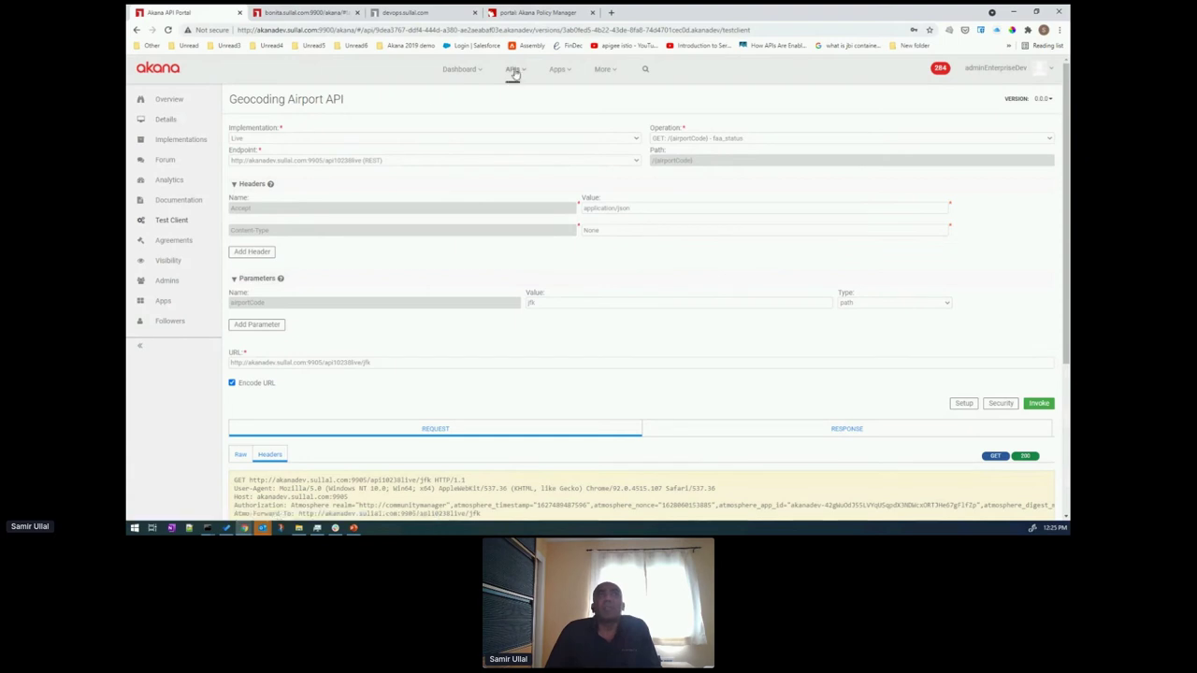
{"action": "mouse_move", "coordinate": [512, 71]}
{"action": "left_click", "coordinate": [522, 106]}
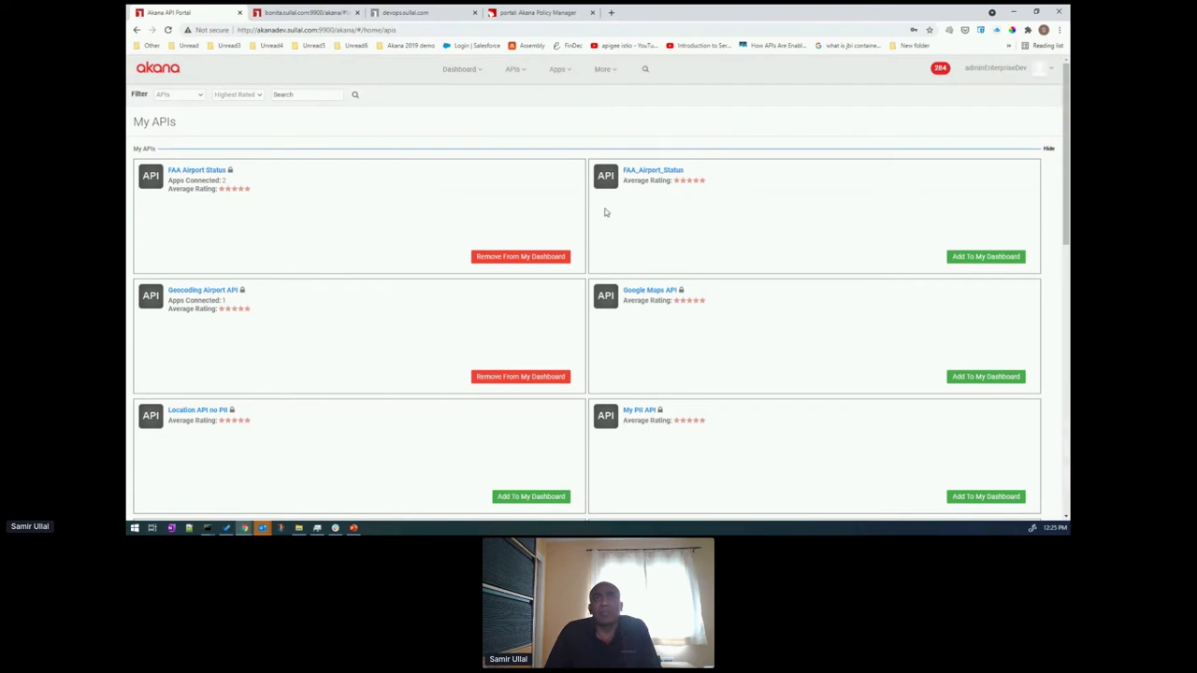
{"action": "left_click", "coordinate": [653, 170]}
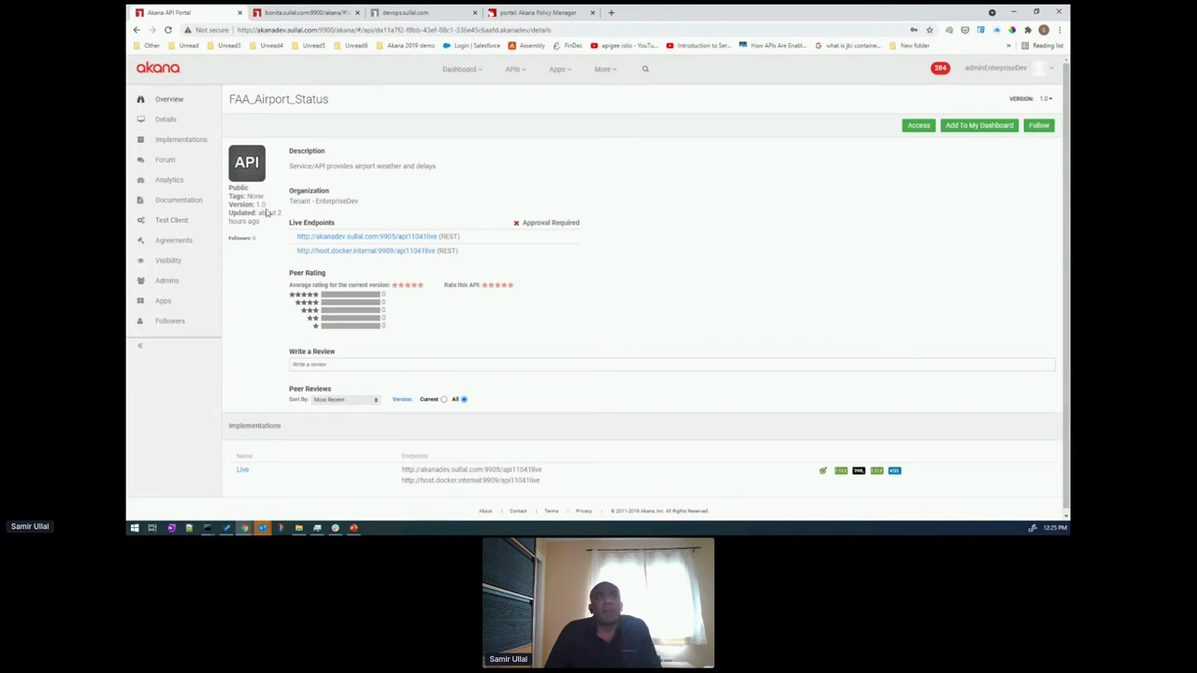
{"action": "left_click", "coordinate": [176, 224]}
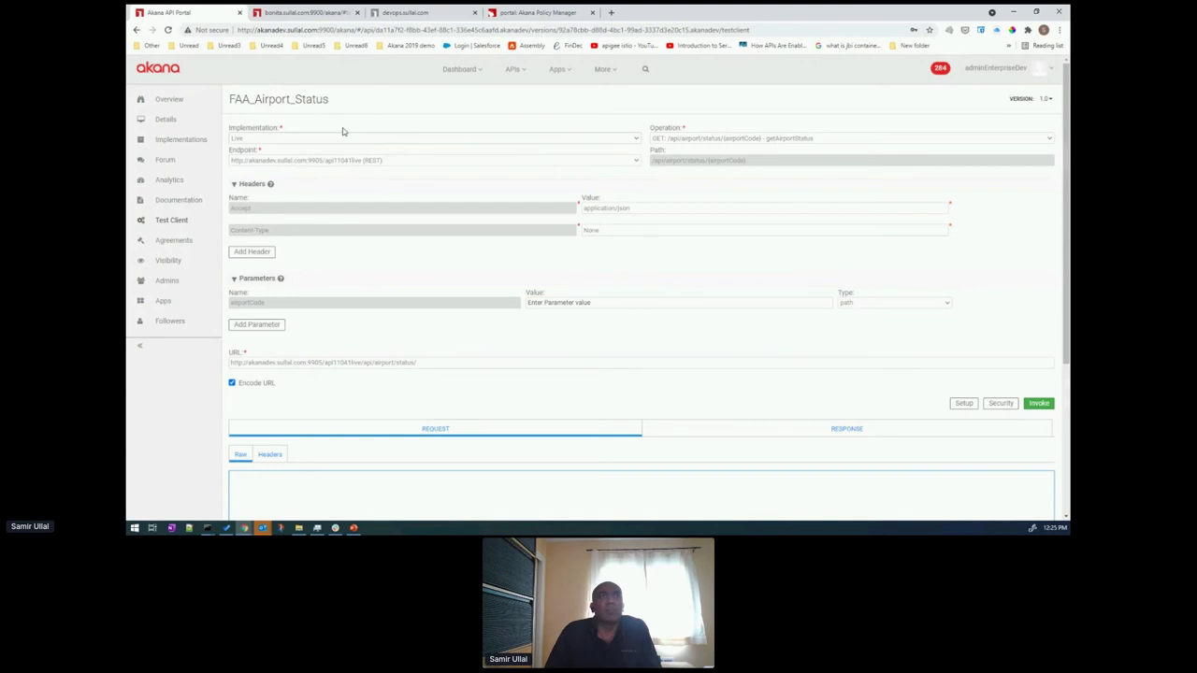
- Start adding a new API designed from scratch and name it "Api days API"
{"action": "left_click", "coordinate": [513, 72]}
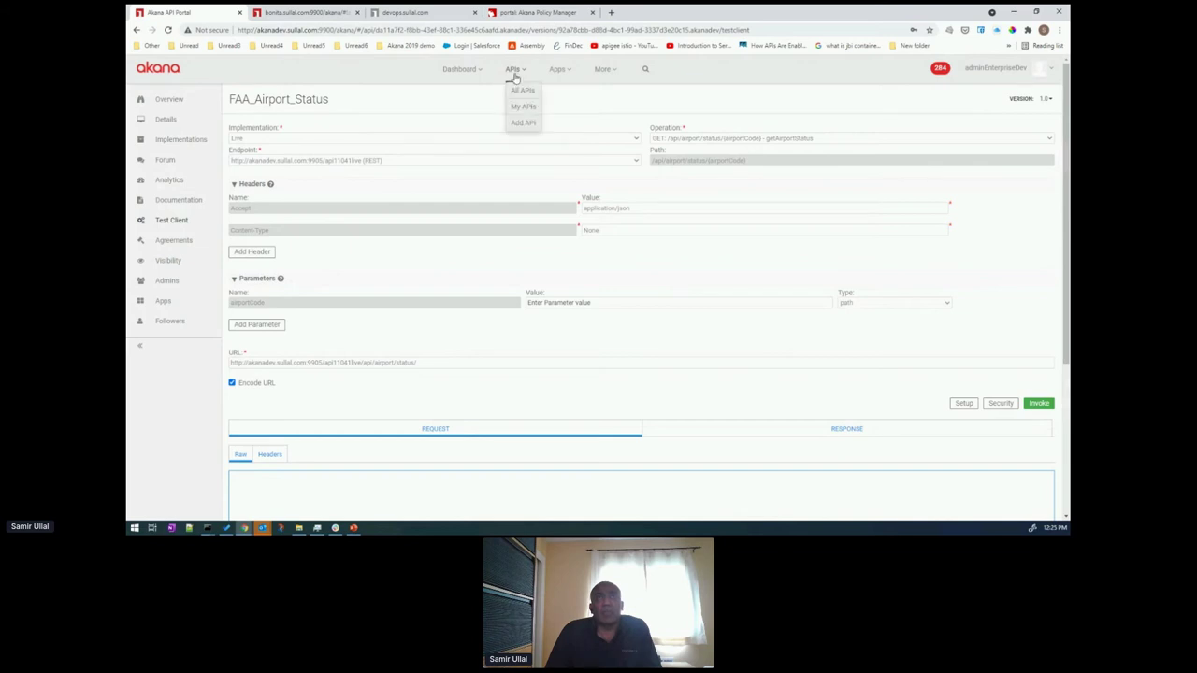
{"action": "left_click", "coordinate": [522, 124]}
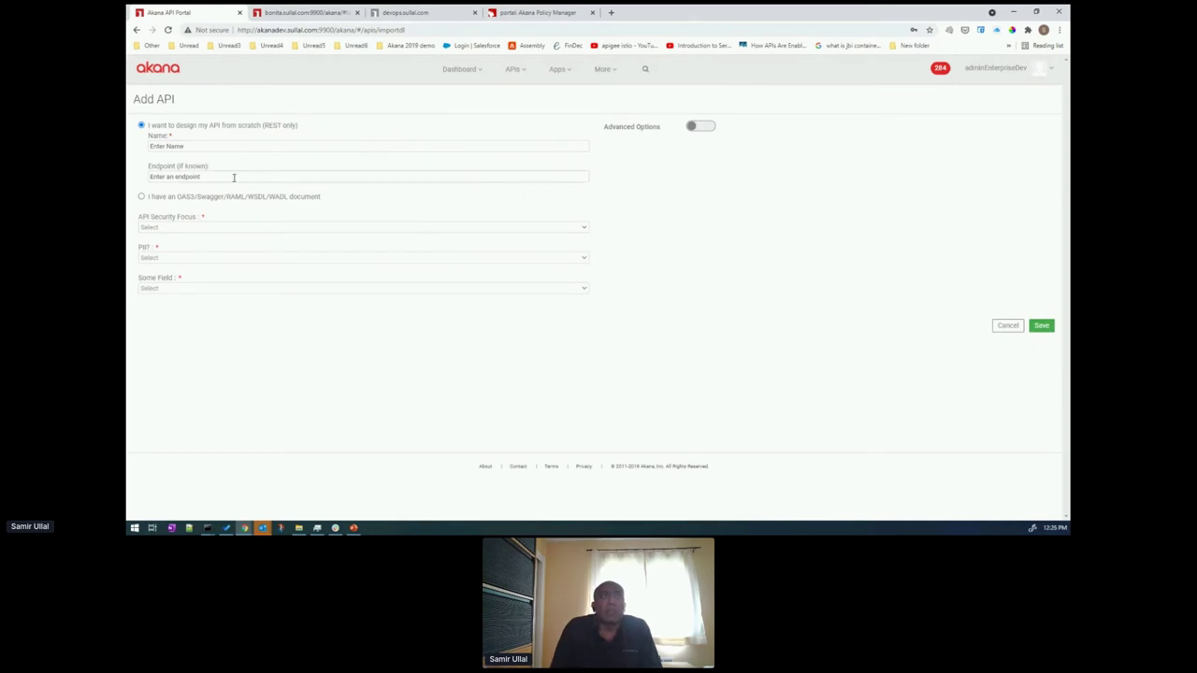
{"action": "left_click", "coordinate": [181, 145]}
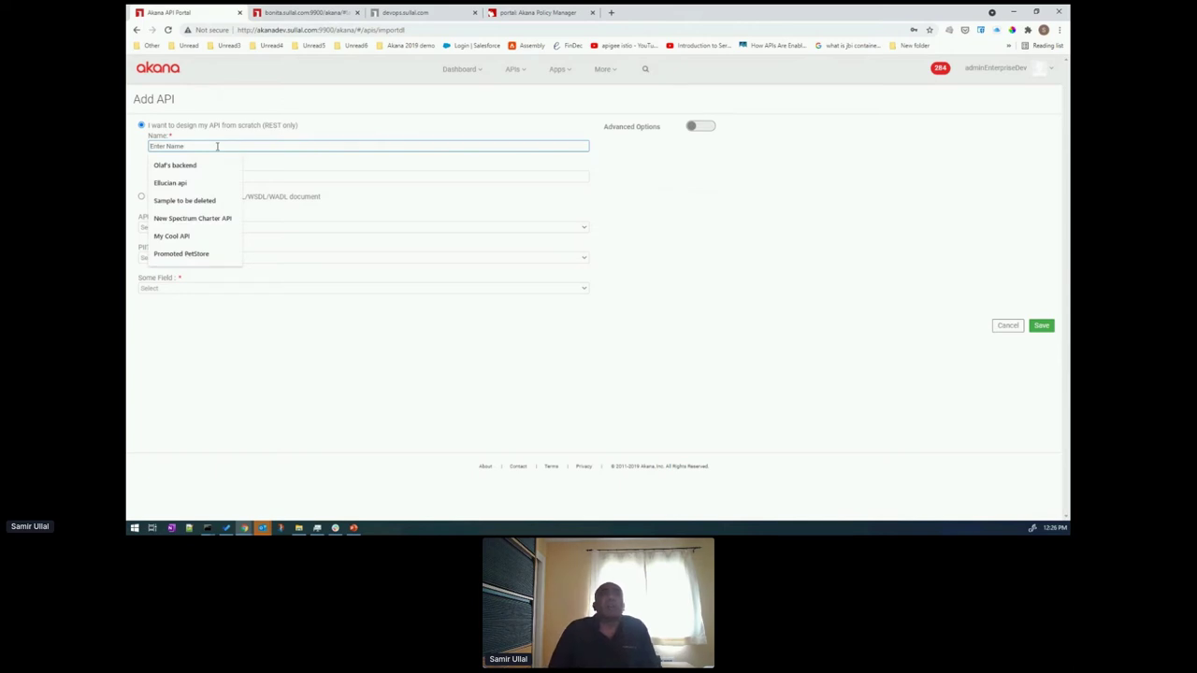
{"action": "type", "text": "Api"}
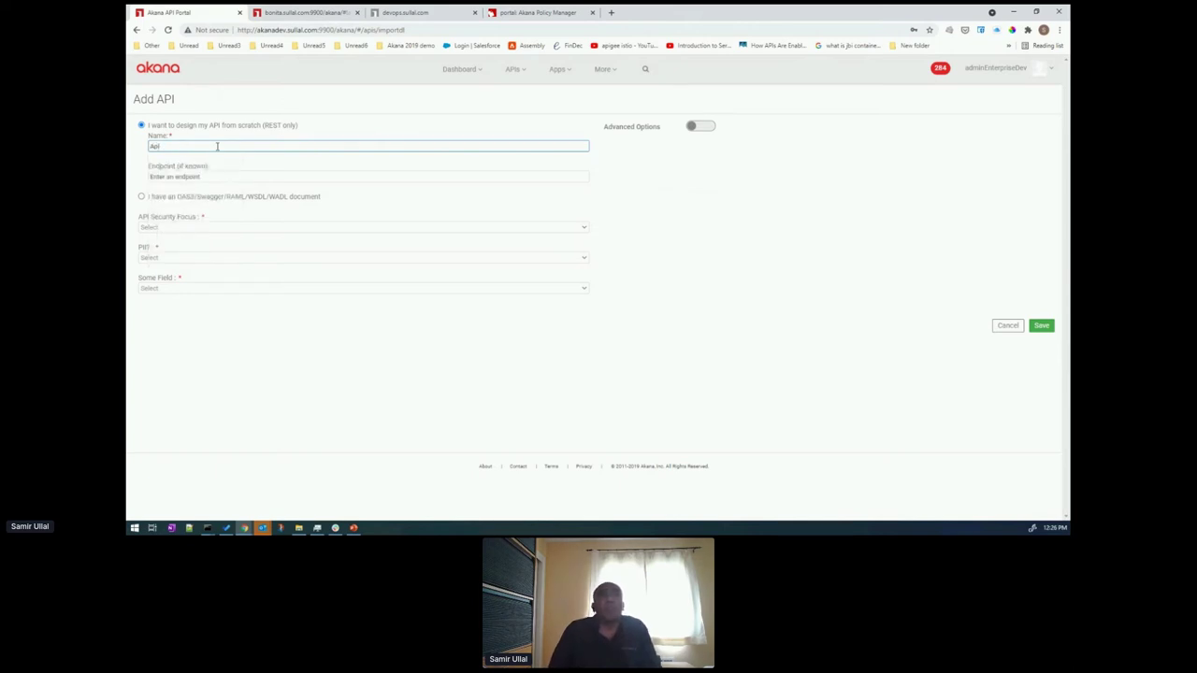
{"action": "type", "text": " days API"}
{"action": "left_click", "coordinate": [192, 177]}
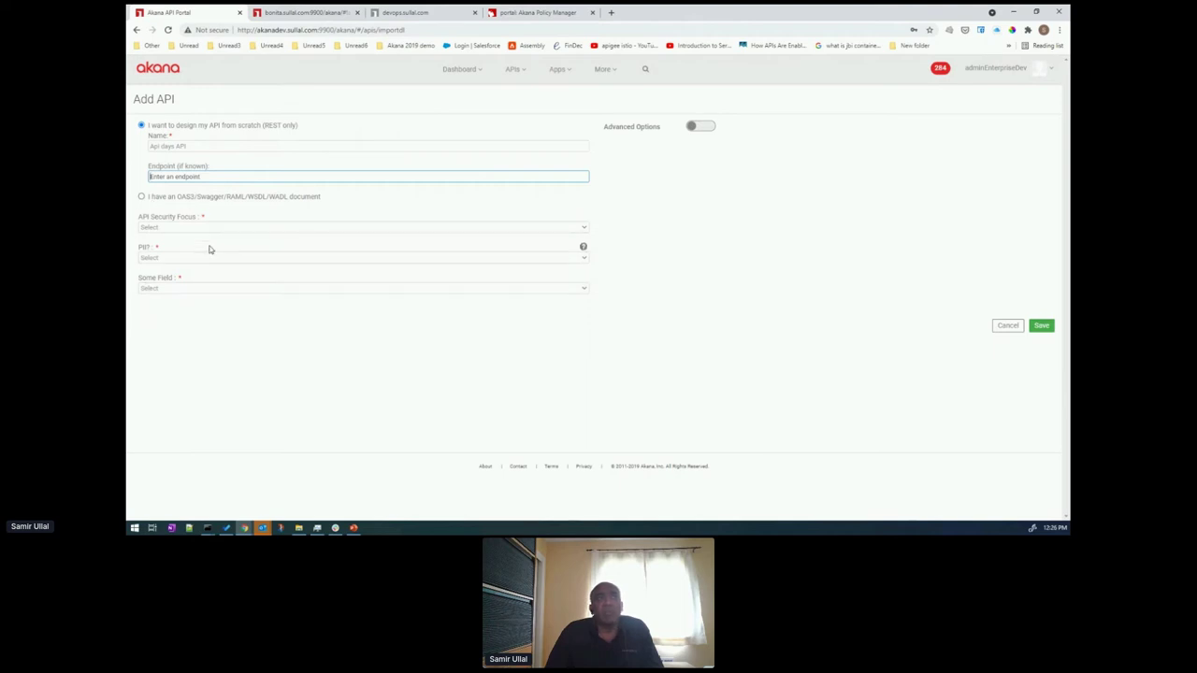
- Look through the API Security Focus and PII choices for the new API and set Some Field to Any Value 4
{"action": "left_click", "coordinate": [167, 228]}
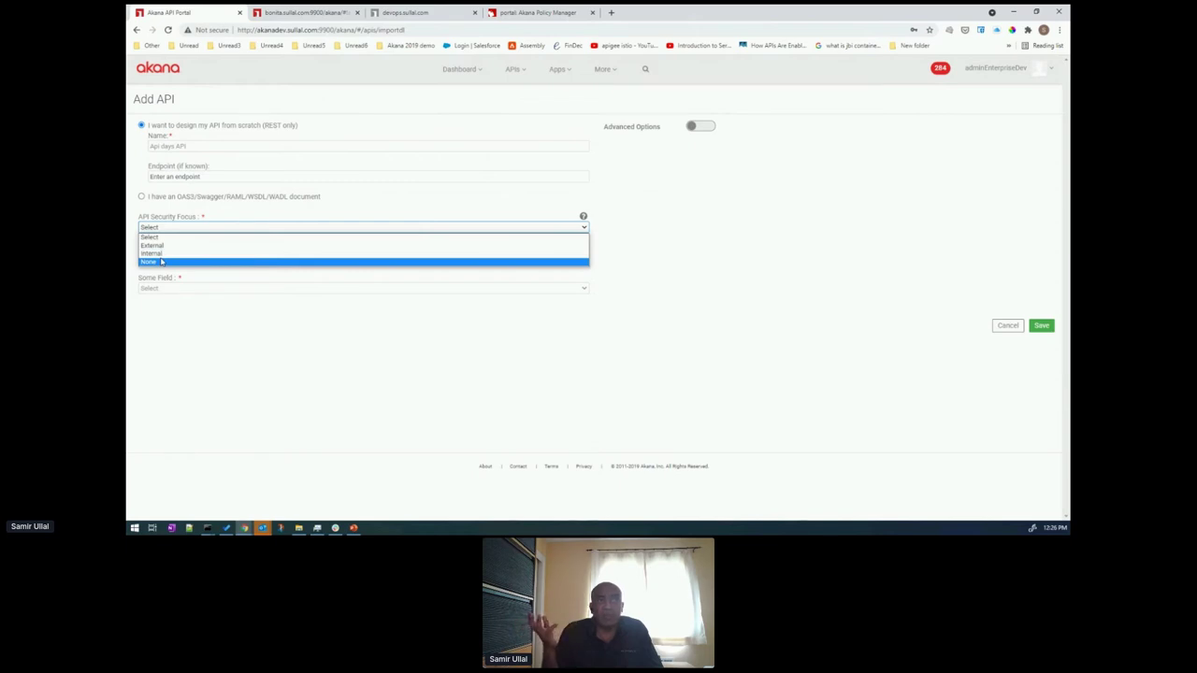
{"action": "left_click", "coordinate": [166, 290]}
{"action": "left_click", "coordinate": [165, 287]}
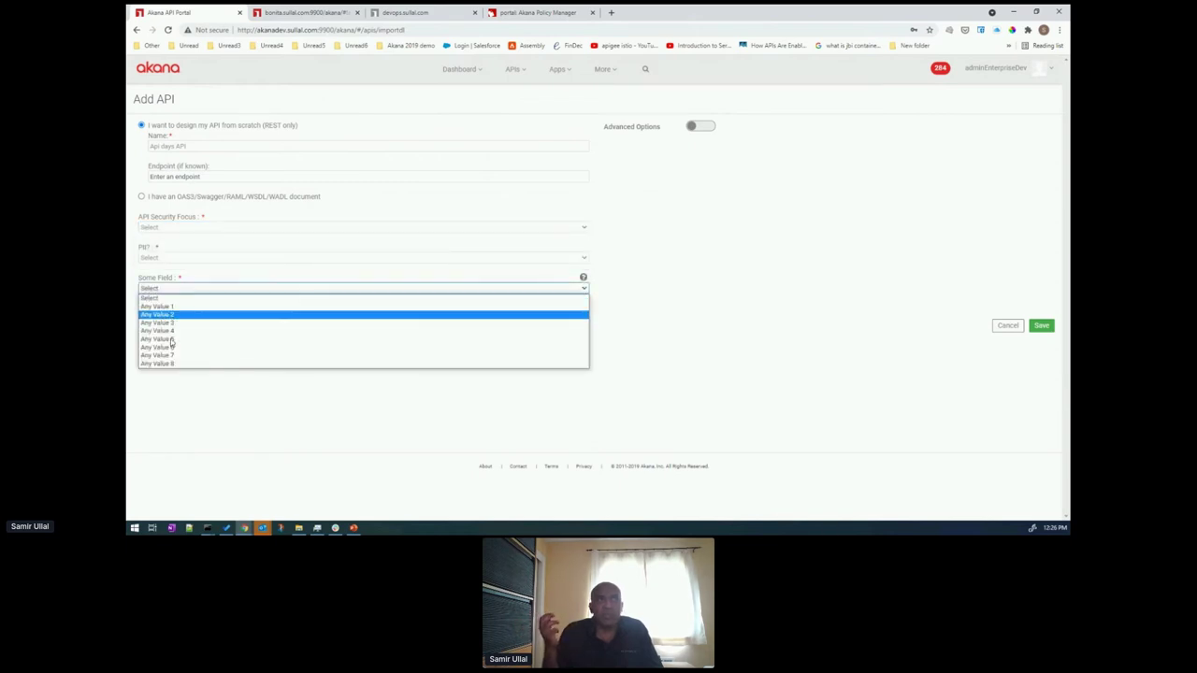
{"action": "left_click", "coordinate": [166, 330]}
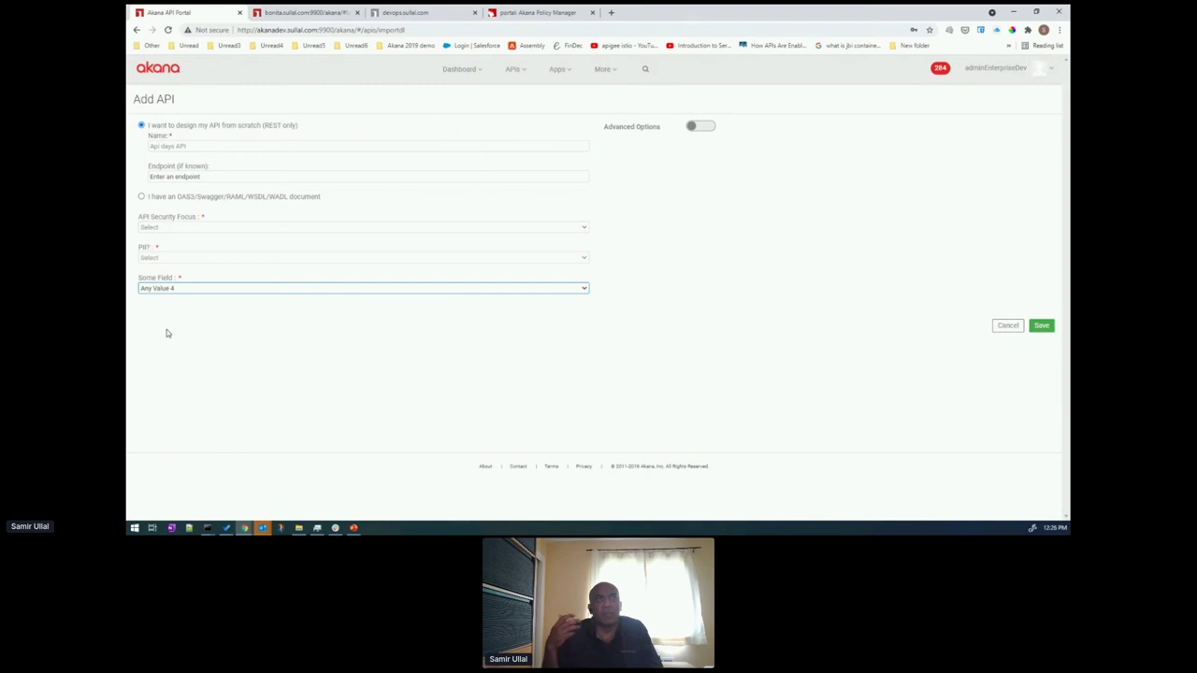
{"action": "left_click", "coordinate": [159, 261]}
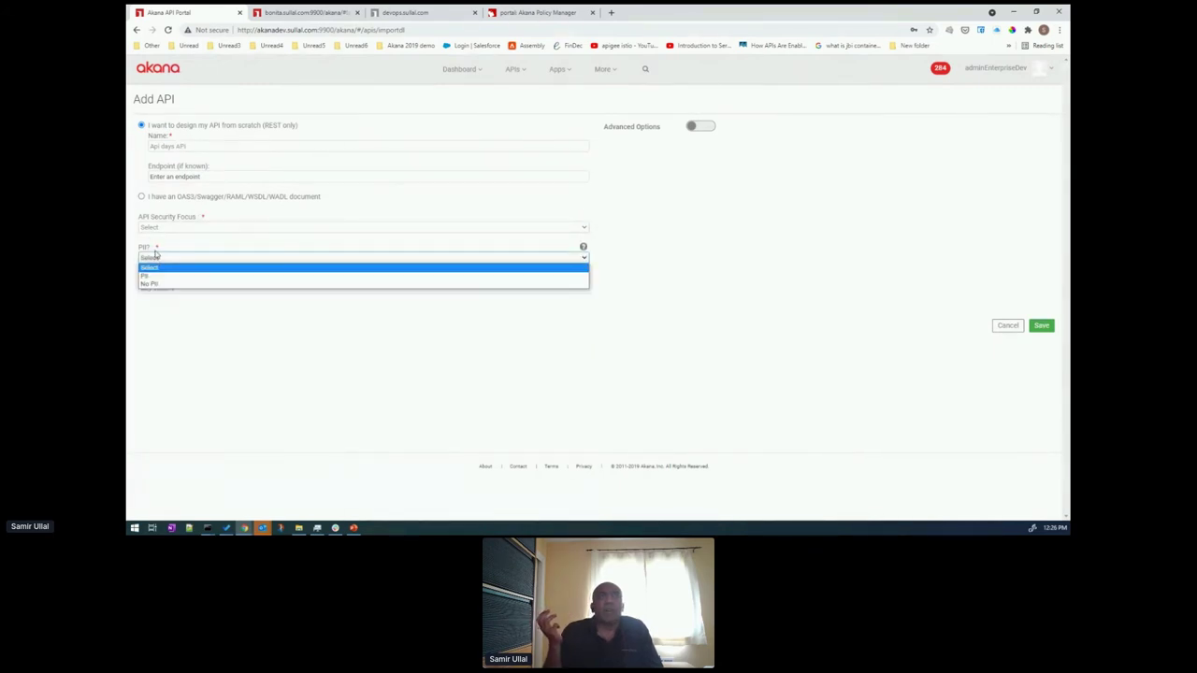
{"action": "left_click", "coordinate": [182, 337]}
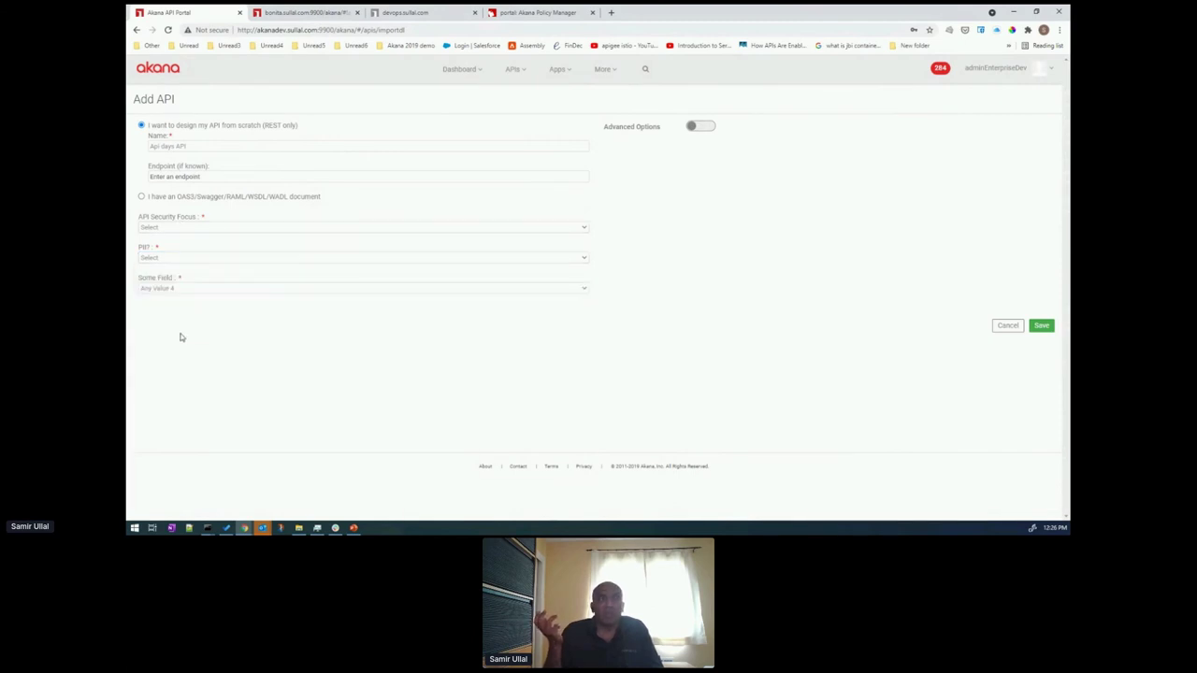
- Set API Security Focus to None and PII to No PII, and save the new Api days API
{"action": "left_click", "coordinate": [159, 259]}
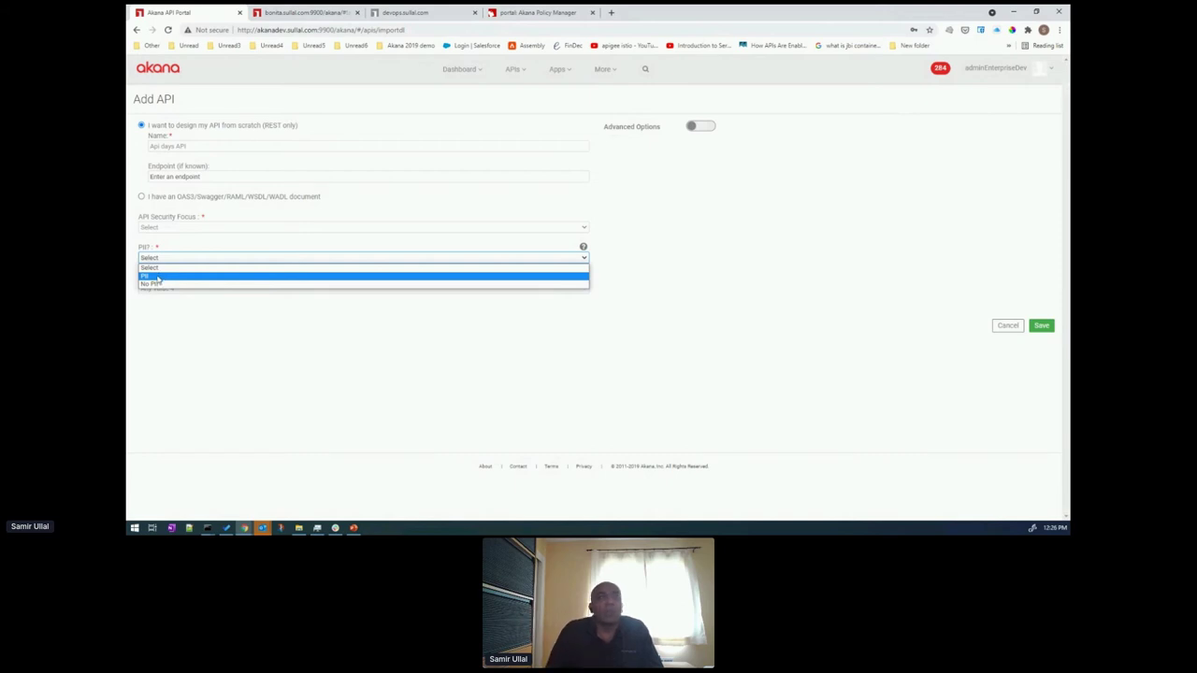
{"action": "left_click", "coordinate": [157, 284]}
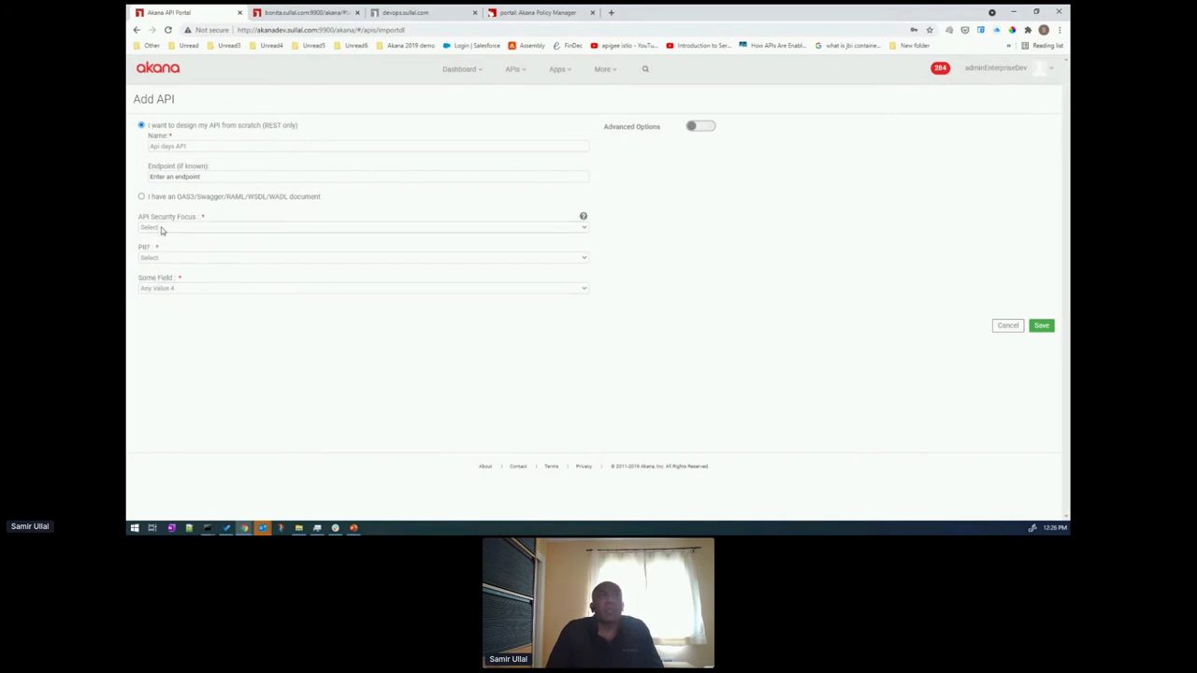
{"action": "left_click", "coordinate": [160, 230]}
{"action": "left_click", "coordinate": [164, 261]}
{"action": "left_click", "coordinate": [164, 259]}
{"action": "left_click", "coordinate": [161, 285]}
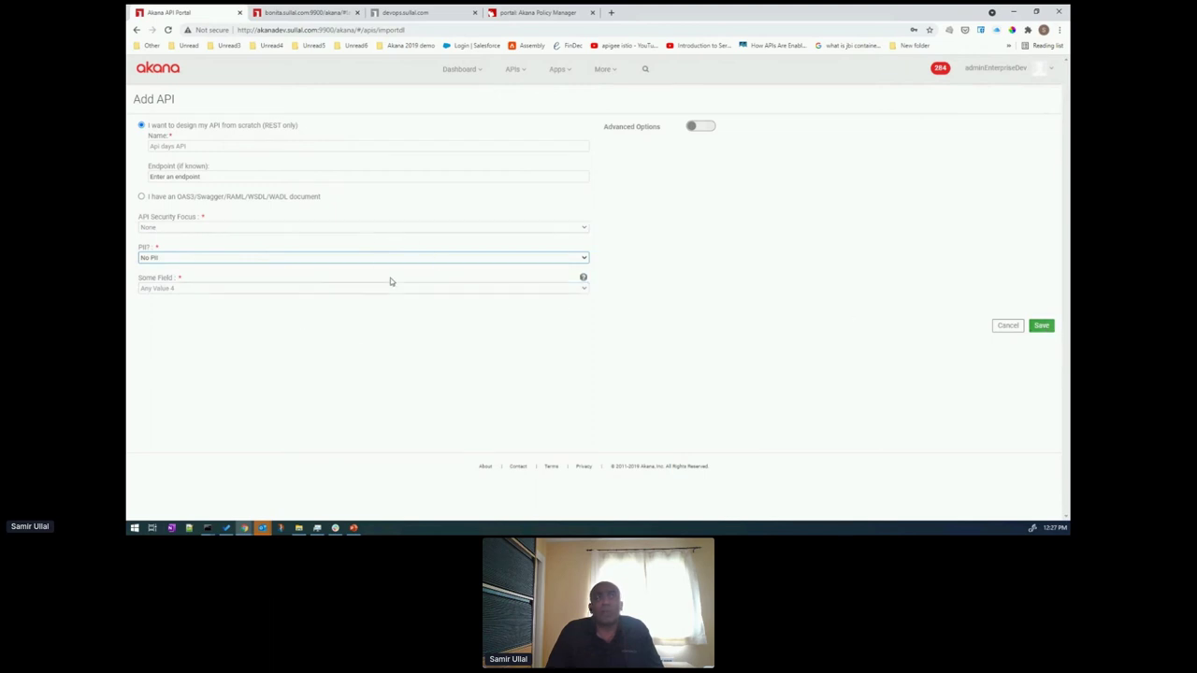
{"action": "left_click", "coordinate": [1042, 326]}
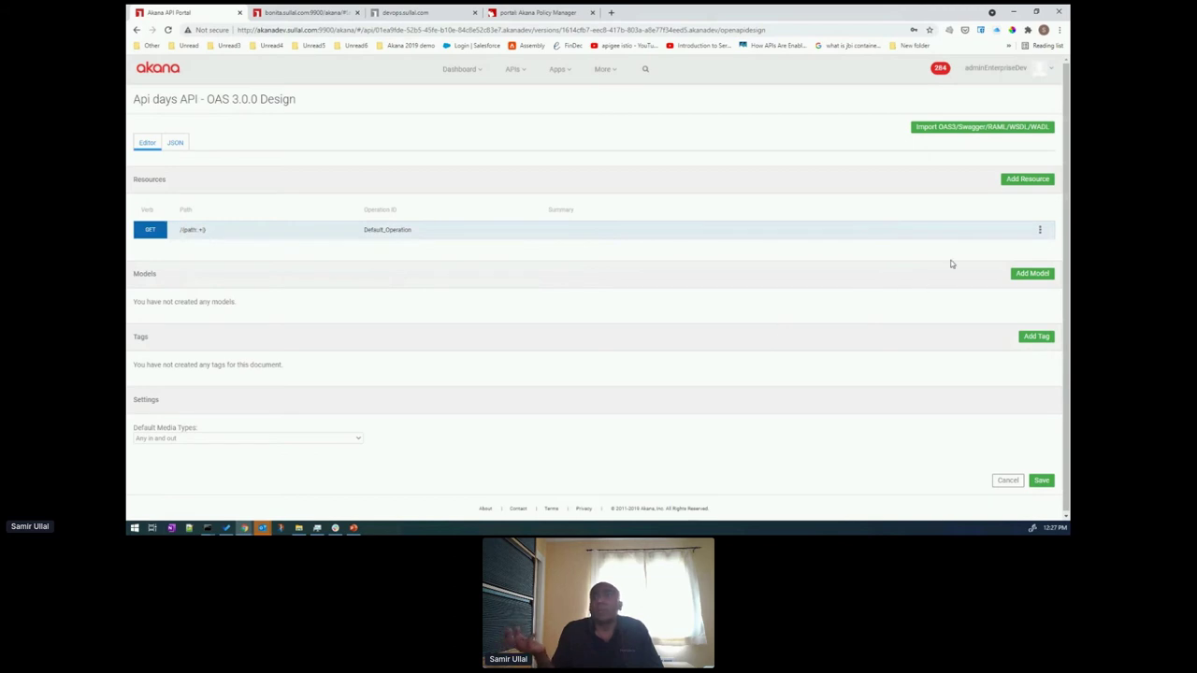
- Add a resource with the POST, PUT, DELETE and PATCH verbs to the Api days API design, keeping the default path
{"action": "left_click", "coordinate": [1028, 178]}
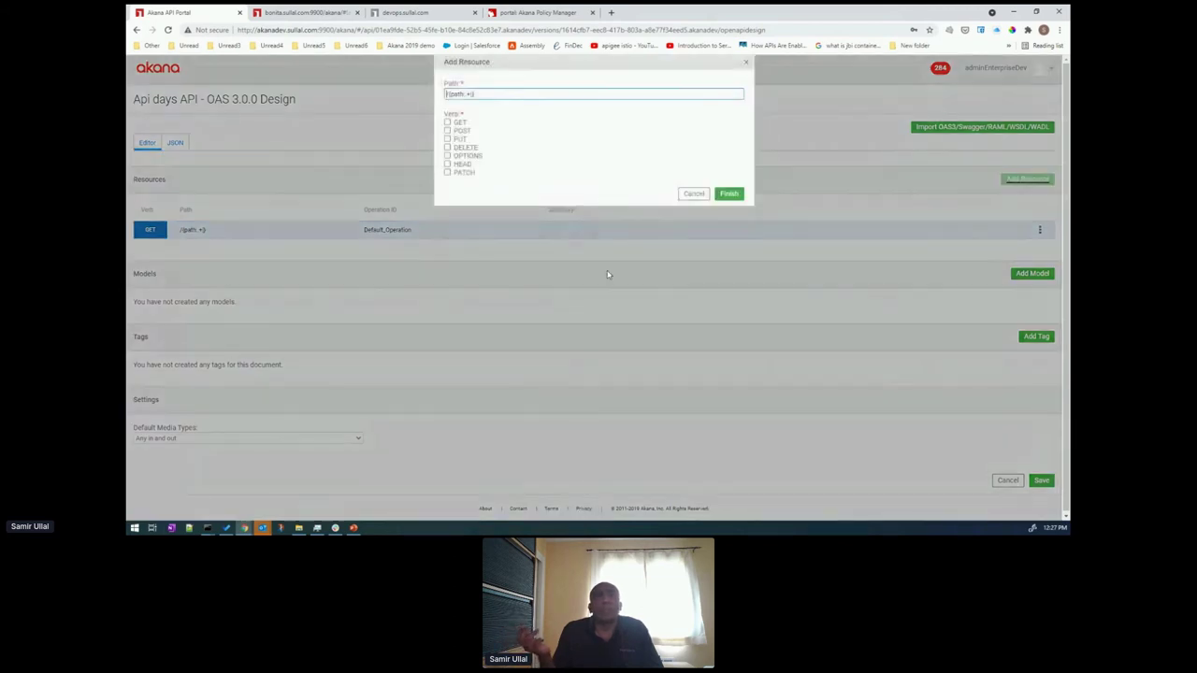
{"action": "left_click", "coordinate": [447, 130]}
{"action": "left_click", "coordinate": [447, 138]}
{"action": "left_click", "coordinate": [447, 146]}
{"action": "left_click", "coordinate": [447, 172]}
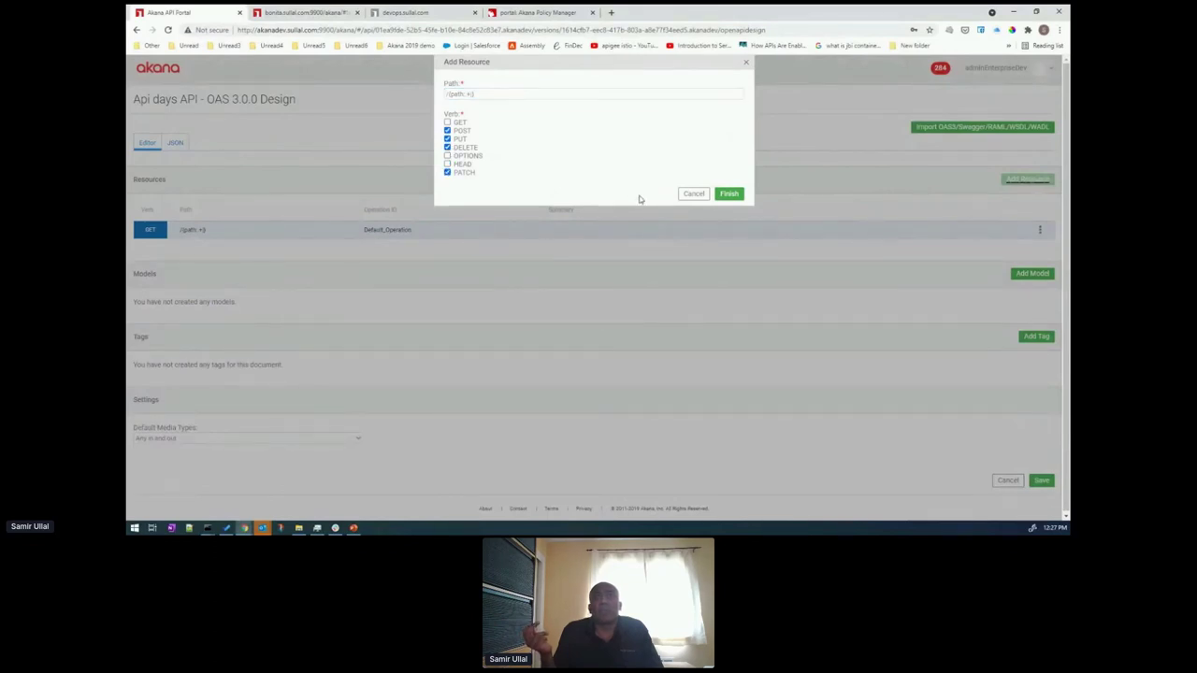
{"action": "left_click", "coordinate": [729, 193]}
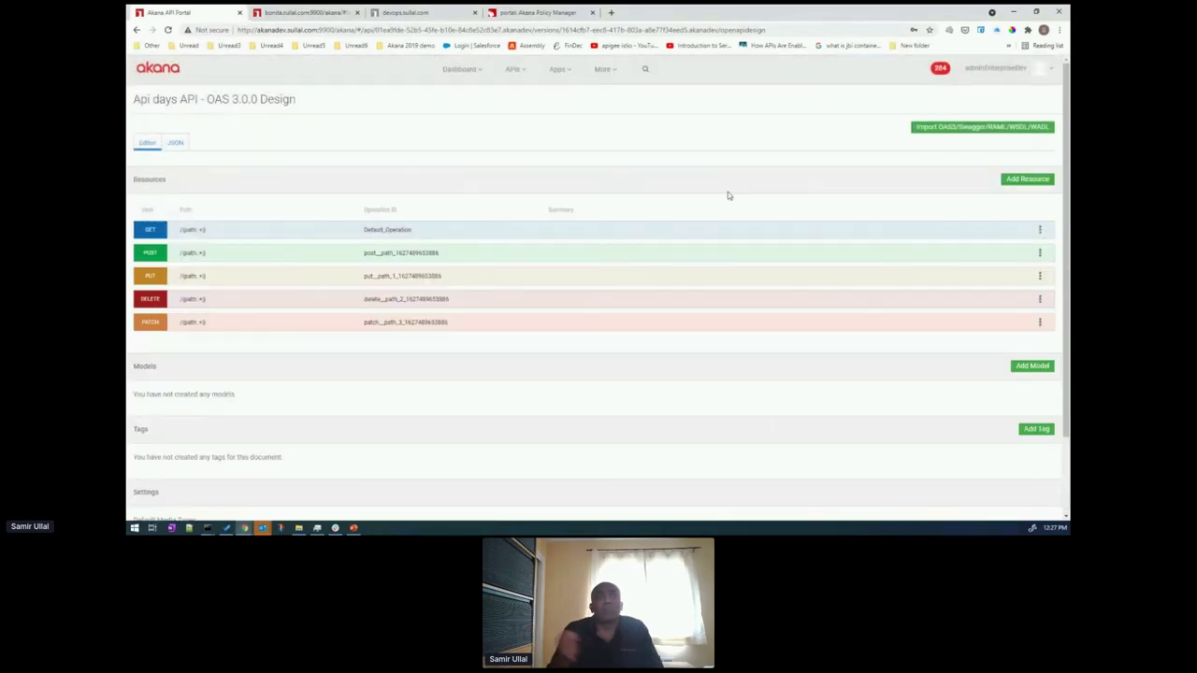
- Expand the POST resource and look through its editable settings without changing them
{"action": "left_click", "coordinate": [1039, 254]}
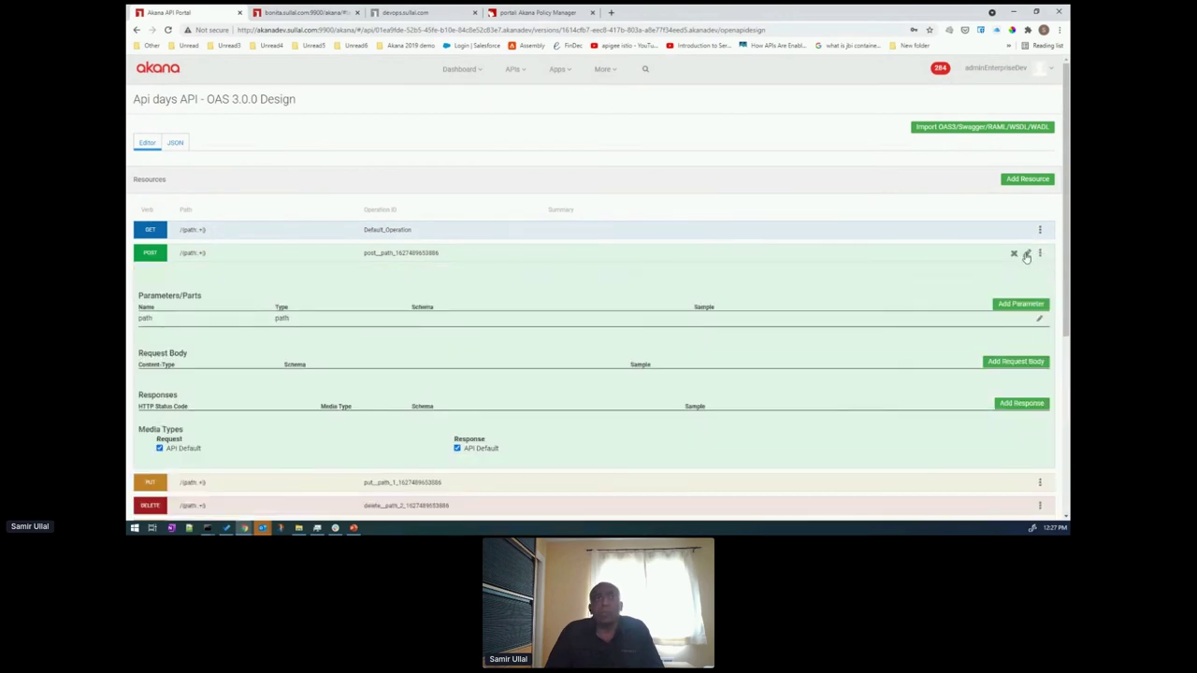
{"action": "left_click", "coordinate": [1026, 255]}
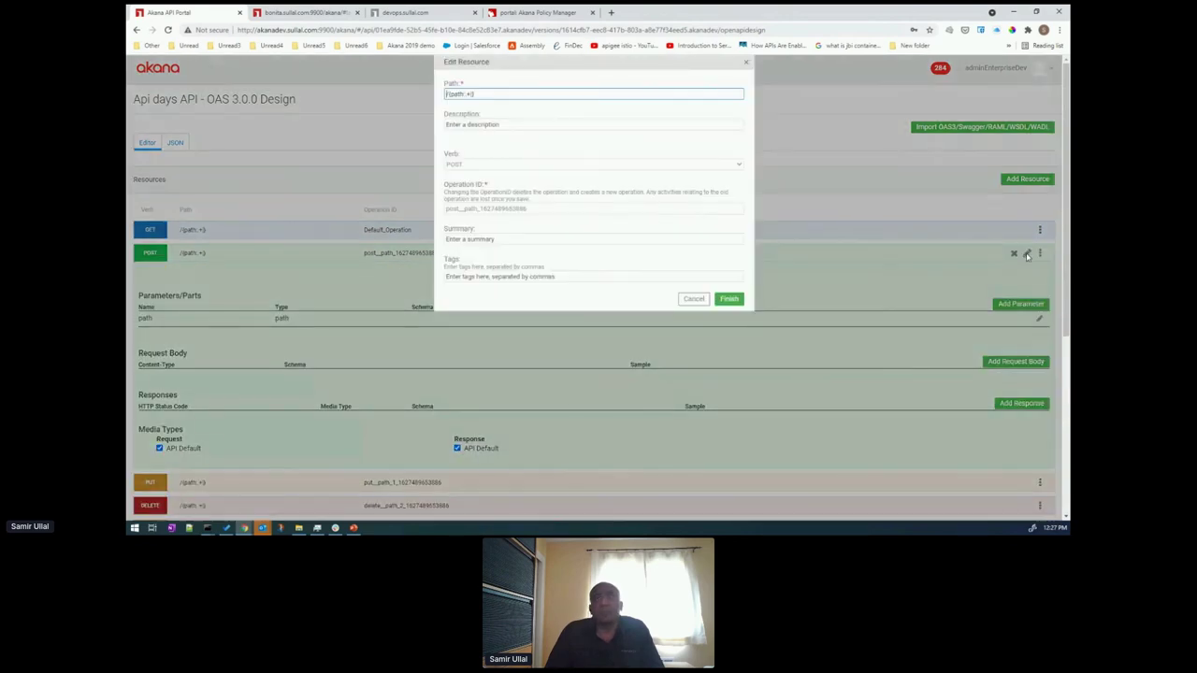
{"action": "left_click", "coordinate": [692, 300]}
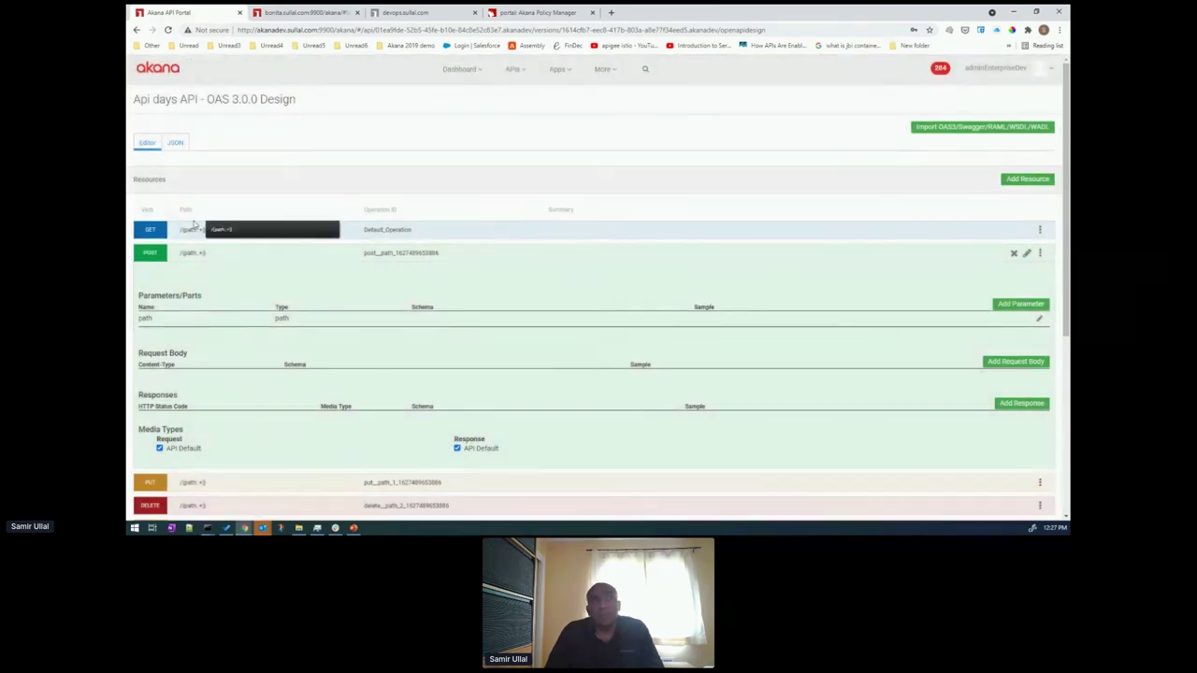
- Review the design's JSON source and its resource list, and leave the designer without saving
{"action": "left_click", "coordinate": [175, 146]}
{"action": "scroll", "coordinate": [239, 230], "scroll_direction": "down", "scroll_amount": 3}
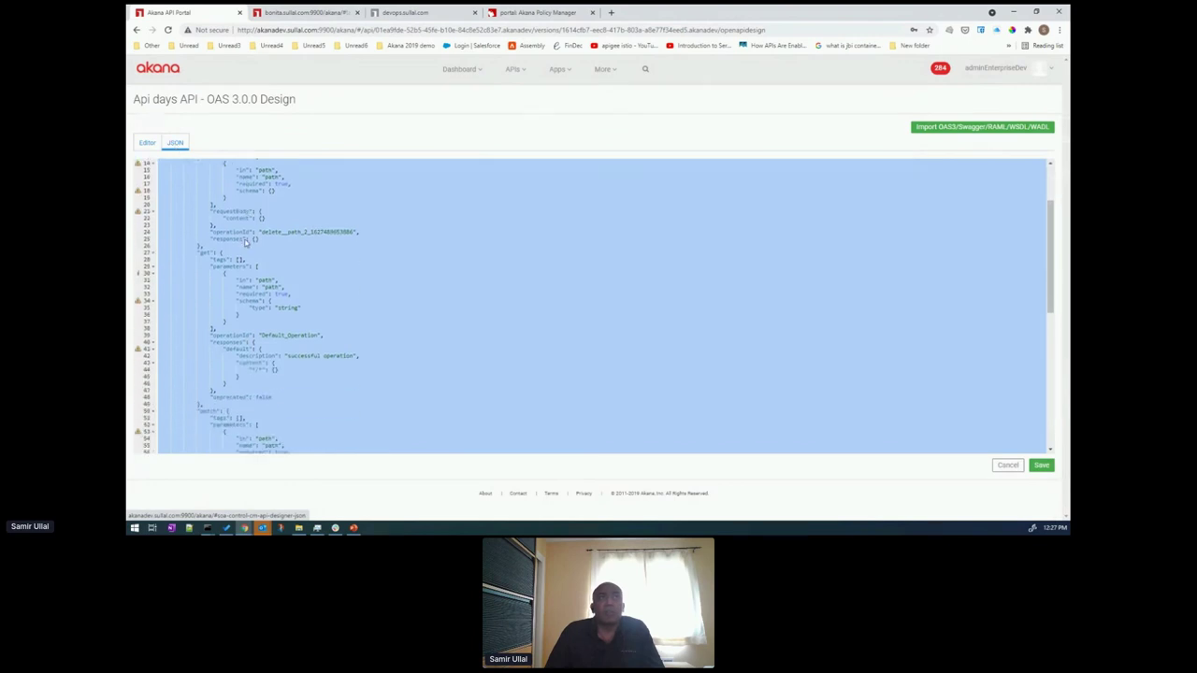
{"action": "scroll", "coordinate": [269, 304], "scroll_direction": "down", "scroll_amount": 5}
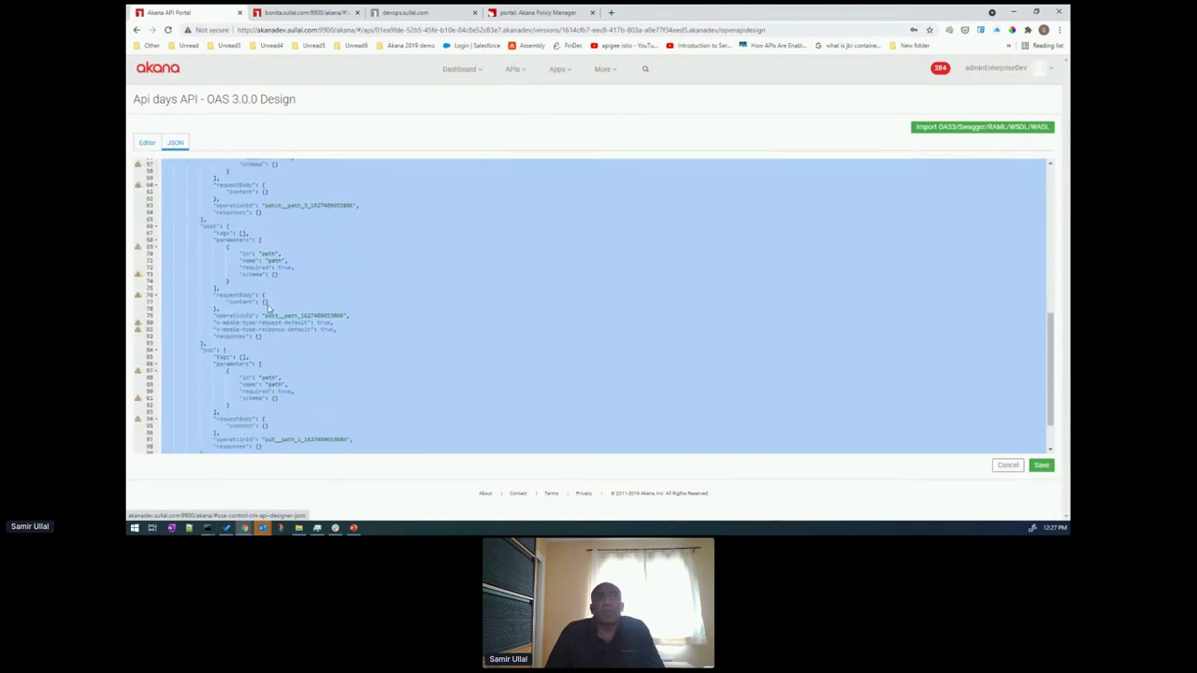
{"action": "scroll", "coordinate": [269, 305], "scroll_direction": "down", "scroll_amount": 2}
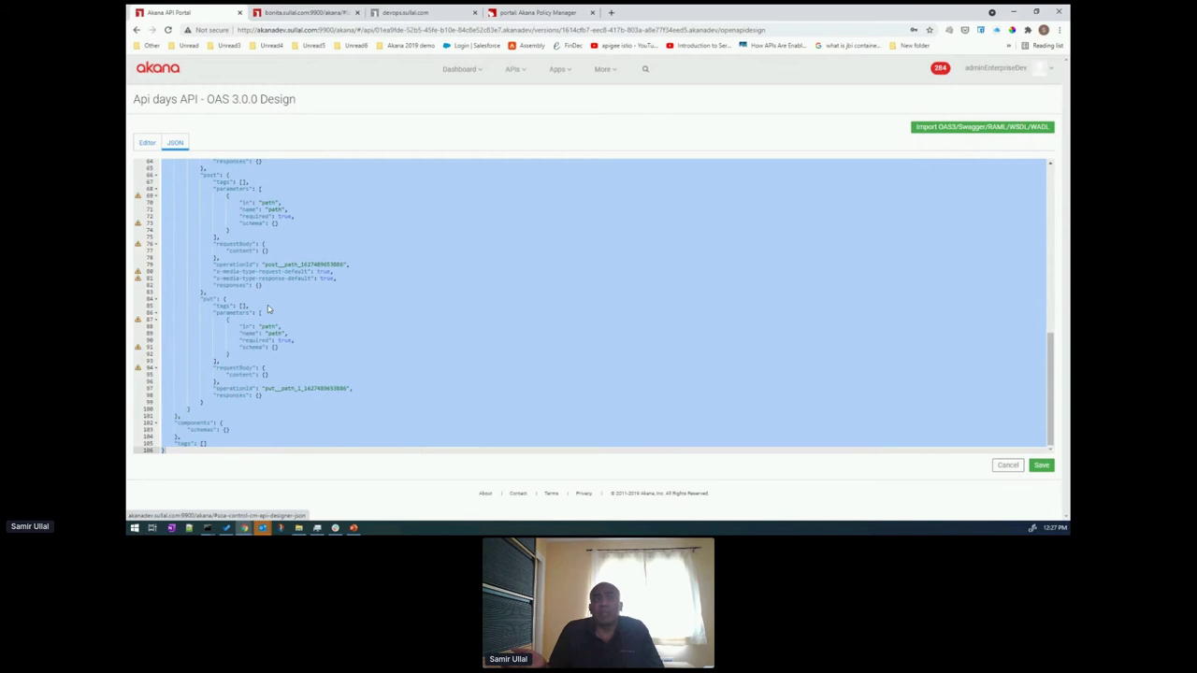
{"action": "left_click", "coordinate": [145, 145]}
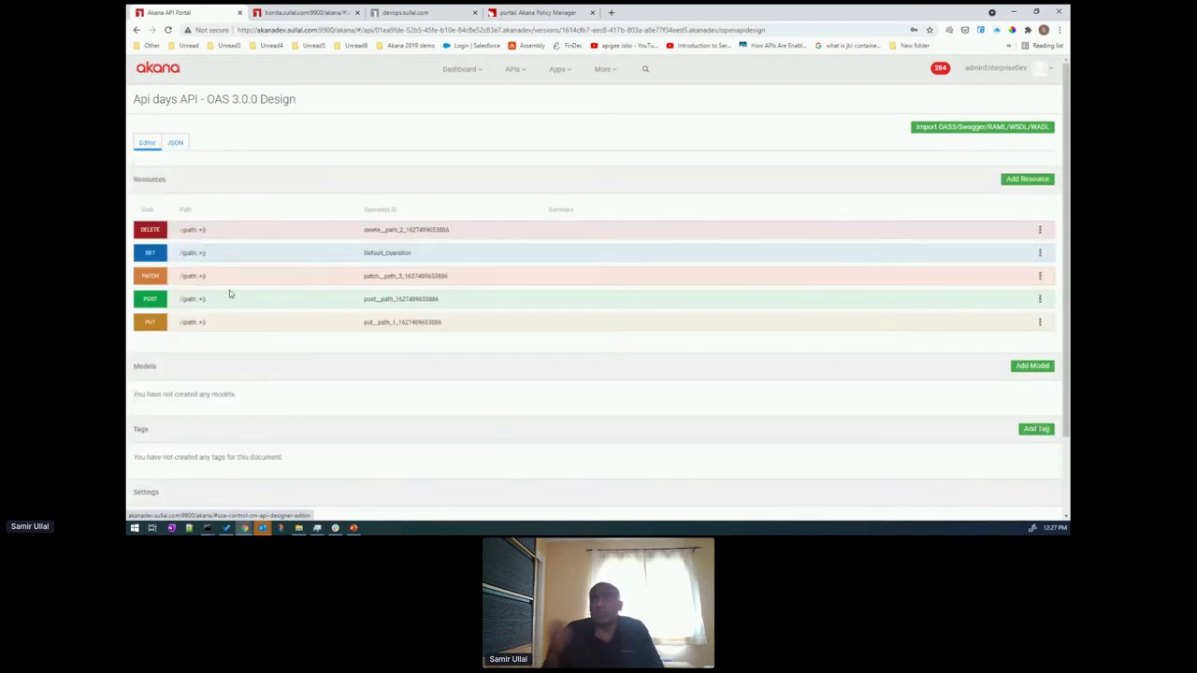
{"action": "scroll", "coordinate": [676, 364], "scroll_direction": "down", "scroll_amount": 2}
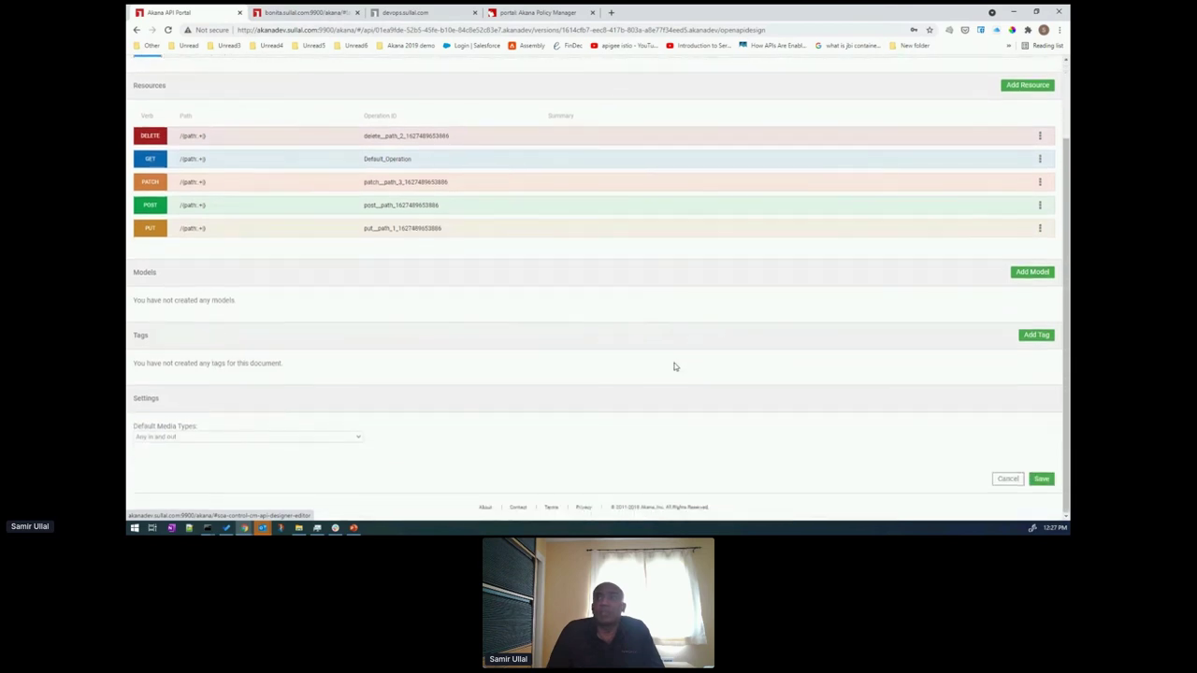
{"action": "left_click", "coordinate": [1007, 479]}
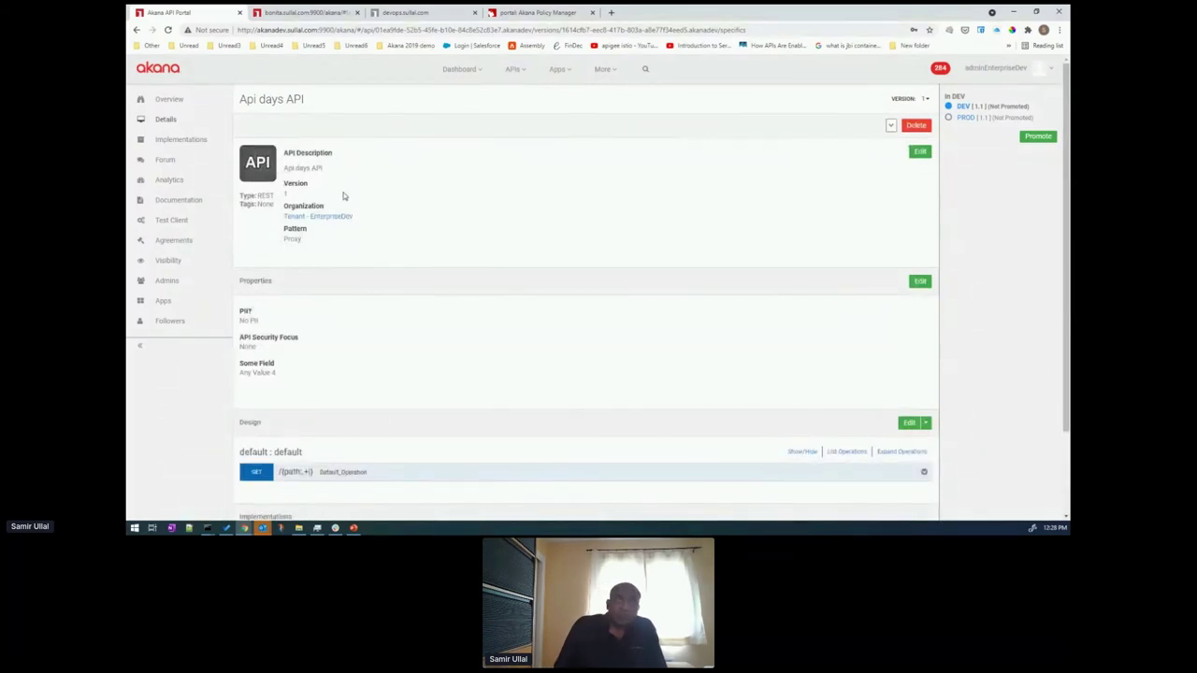
- Start adding another API from an existing OAS3/Swagger document, using the file faa_airport.json
{"action": "left_click", "coordinate": [513, 72]}
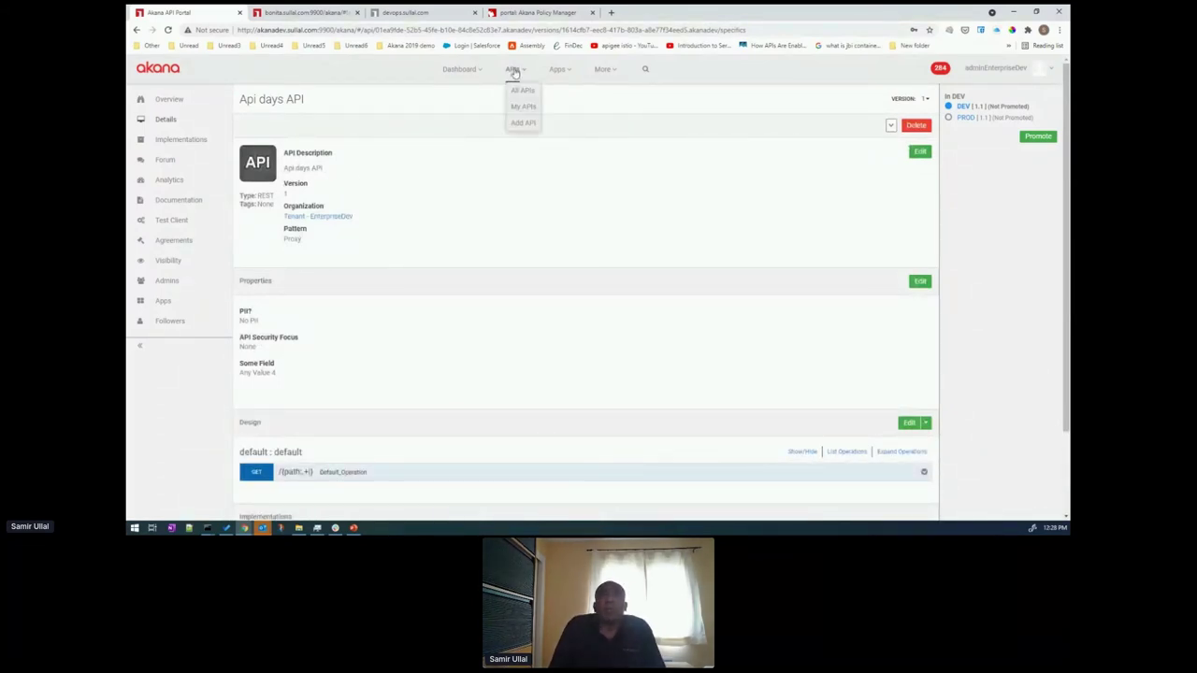
{"action": "left_click", "coordinate": [520, 120]}
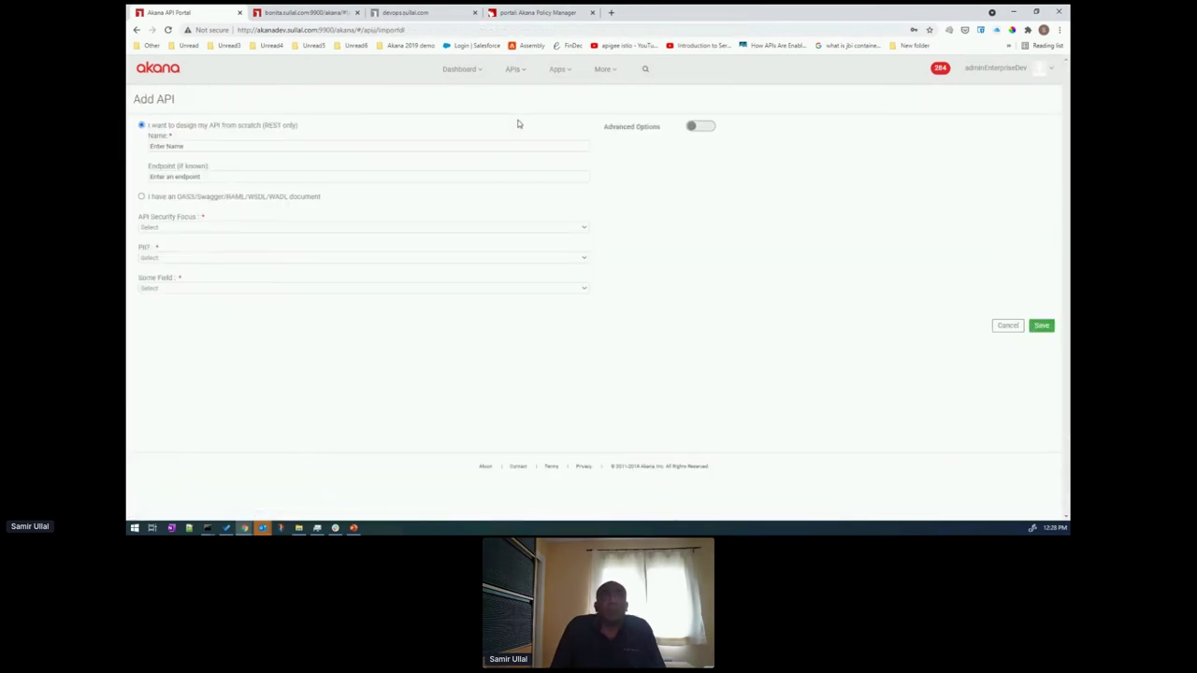
{"action": "left_click", "coordinate": [142, 197]}
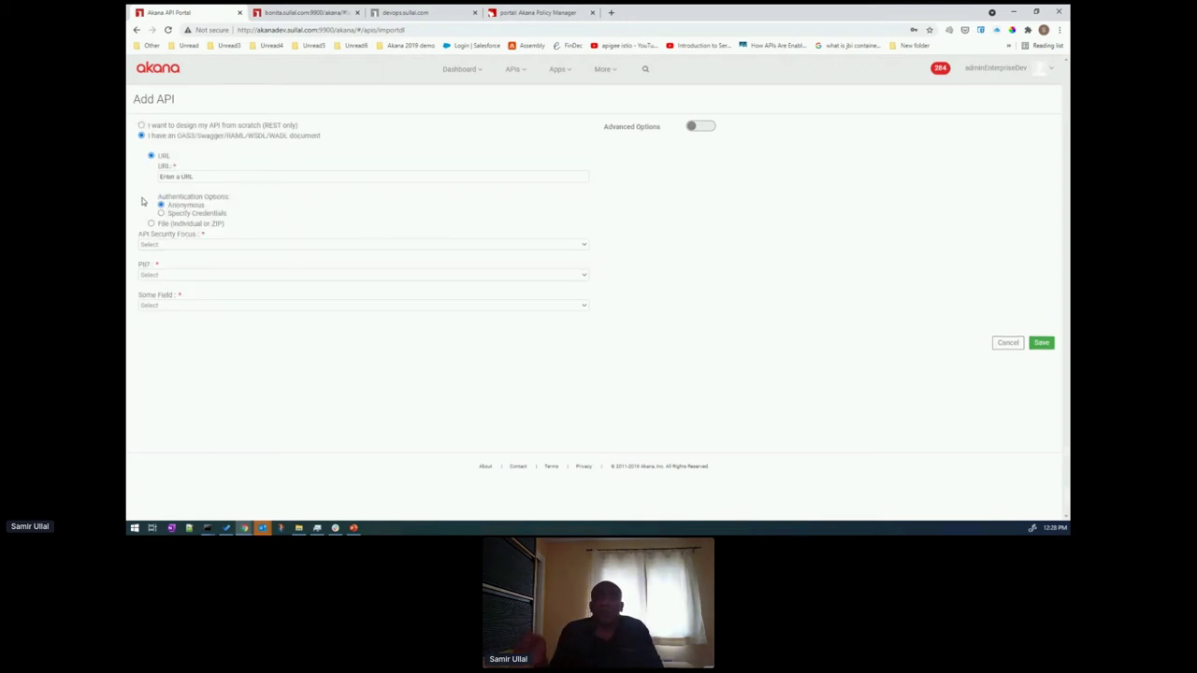
{"action": "left_click", "coordinate": [155, 225]}
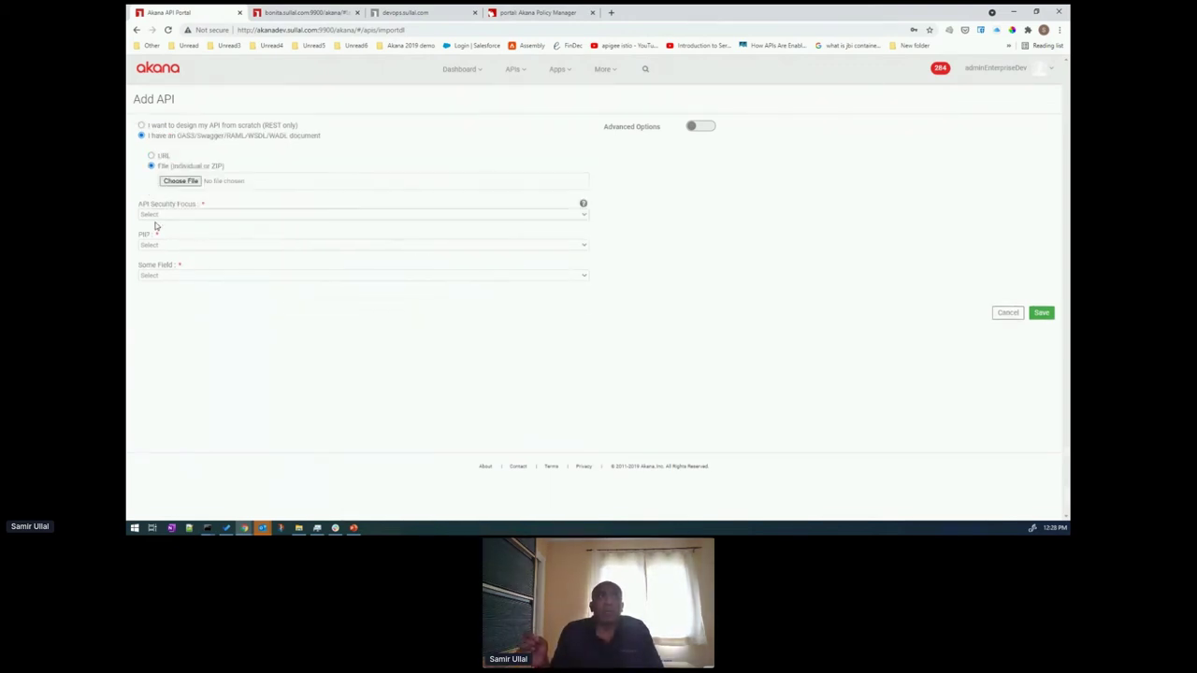
{"action": "left_click", "coordinate": [183, 180]}
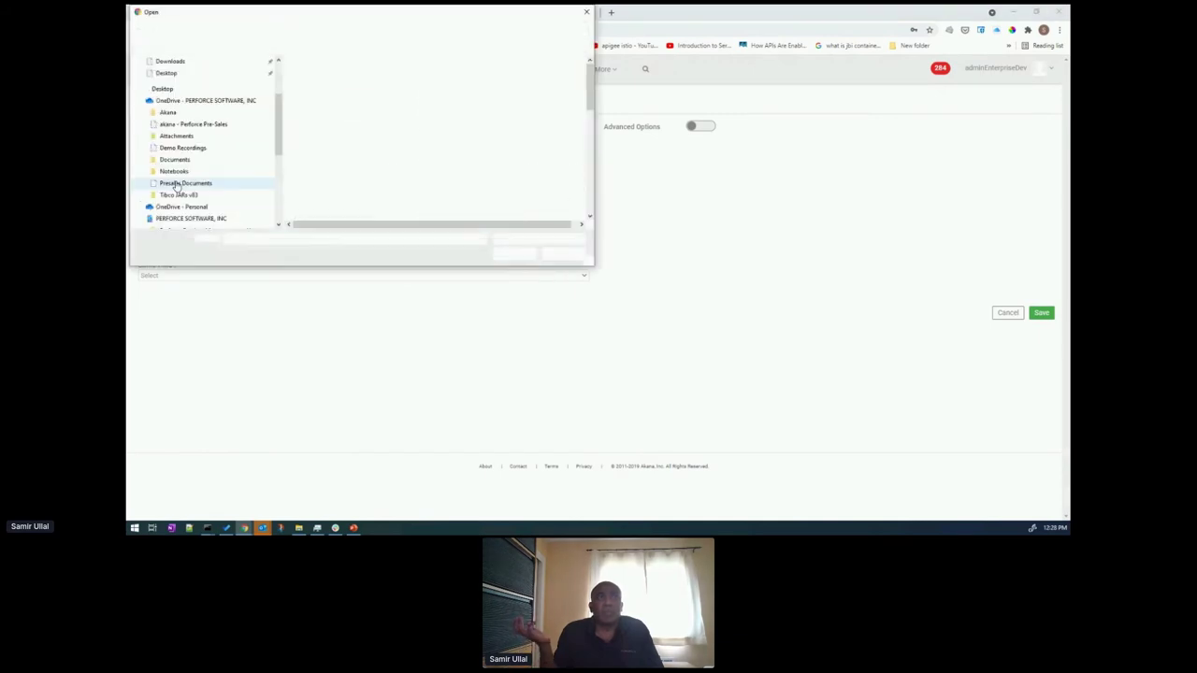
{"action": "scroll", "coordinate": [337, 182], "scroll_direction": "down", "scroll_amount": 2}
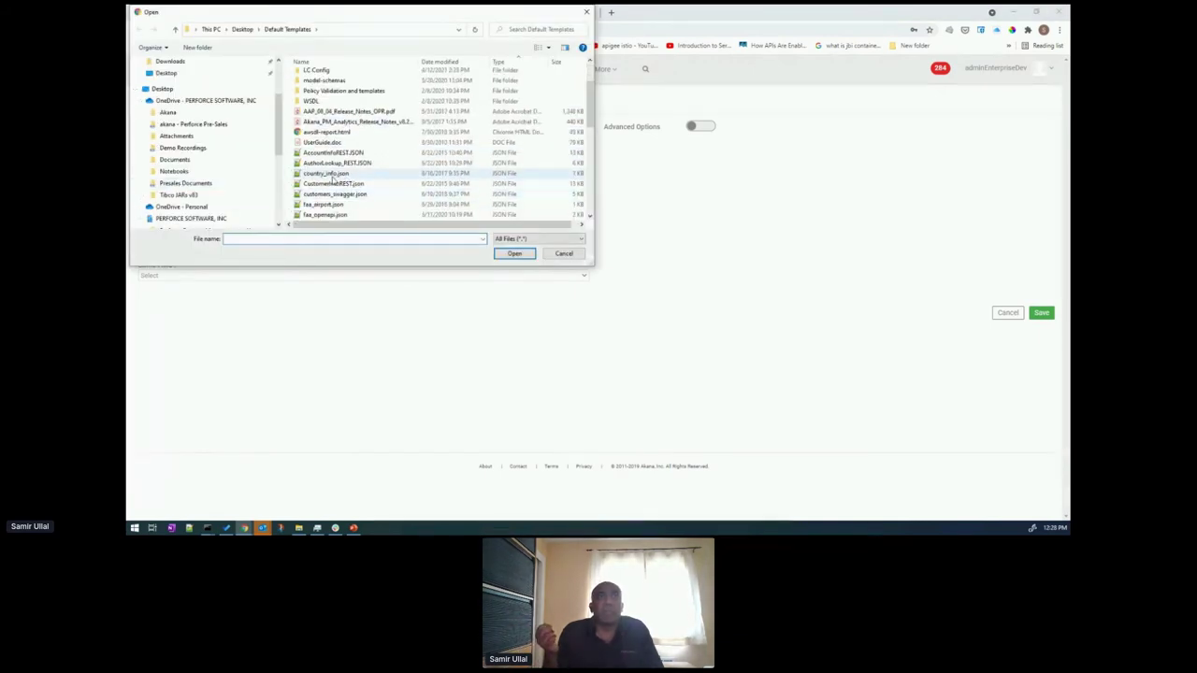
{"action": "left_click", "coordinate": [323, 203]}
{"action": "left_click", "coordinate": [514, 253]}
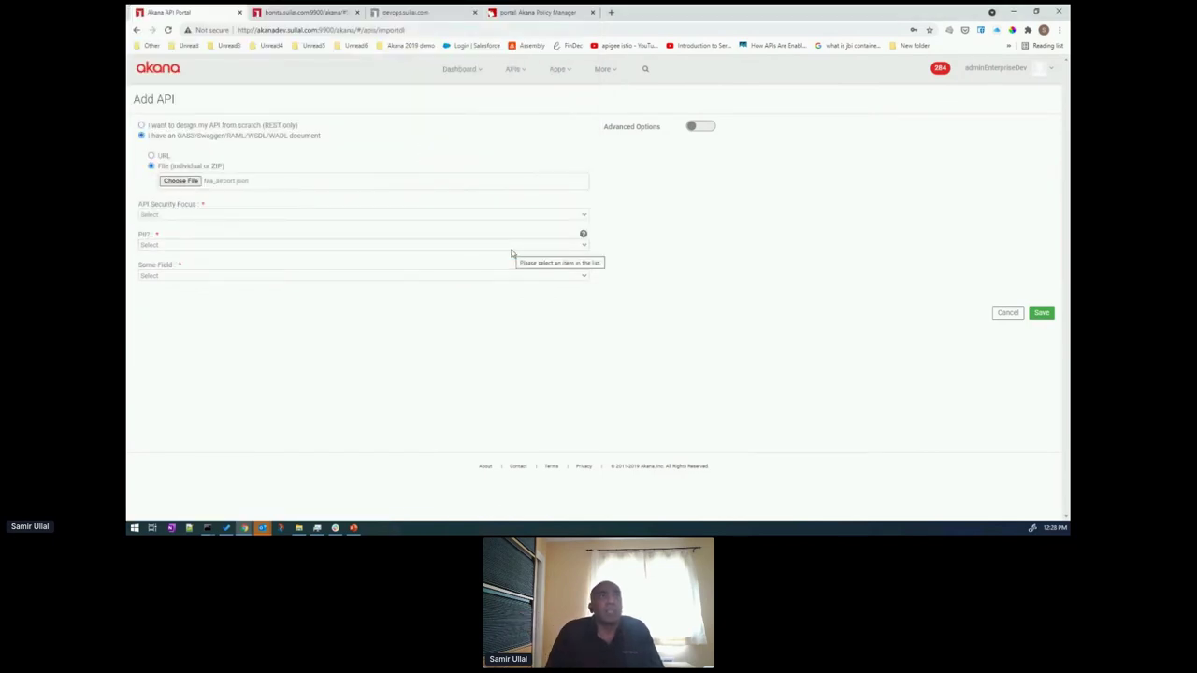
- Set API Security Focus to External, PII to No PII and Some Field to Any Value 3
{"action": "left_click", "coordinate": [148, 216]}
{"action": "left_click", "coordinate": [152, 233]}
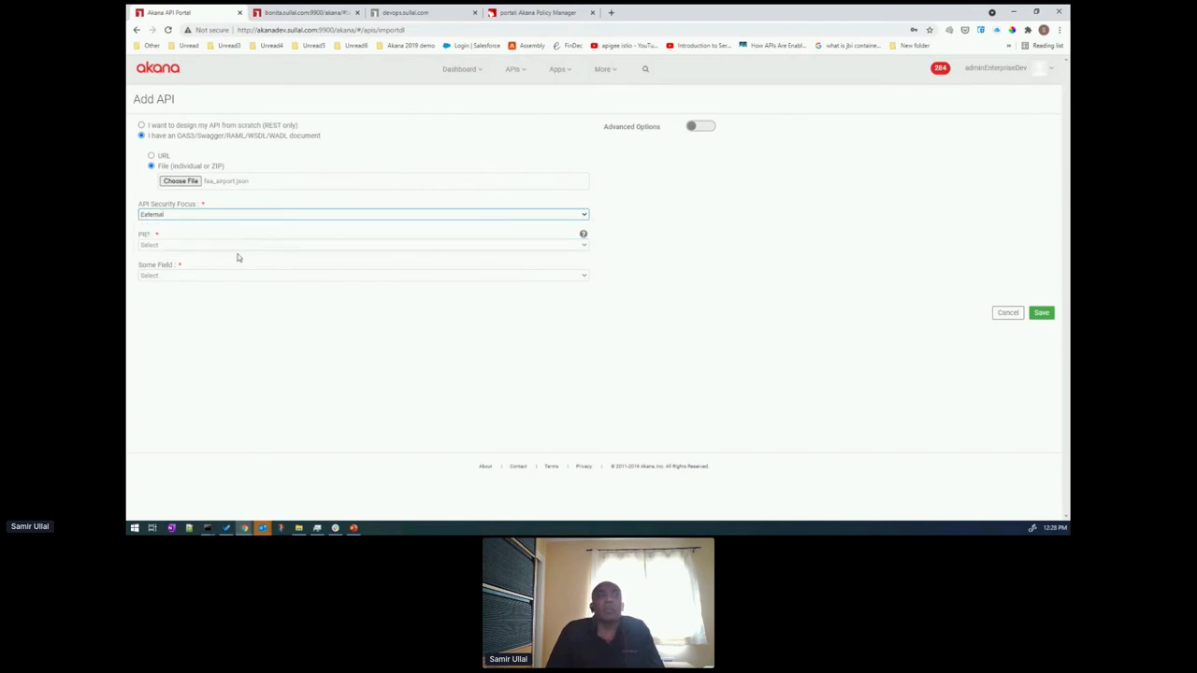
{"action": "left_click", "coordinate": [159, 245]}
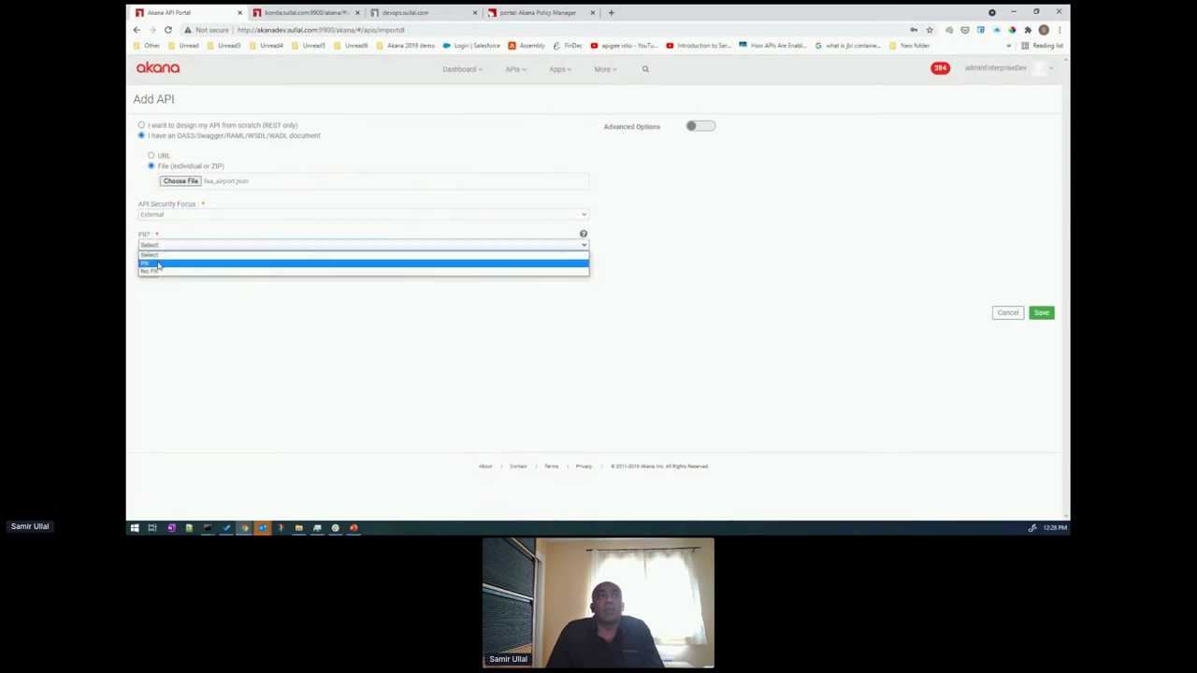
{"action": "left_click", "coordinate": [158, 272]}
{"action": "left_click", "coordinate": [157, 277]}
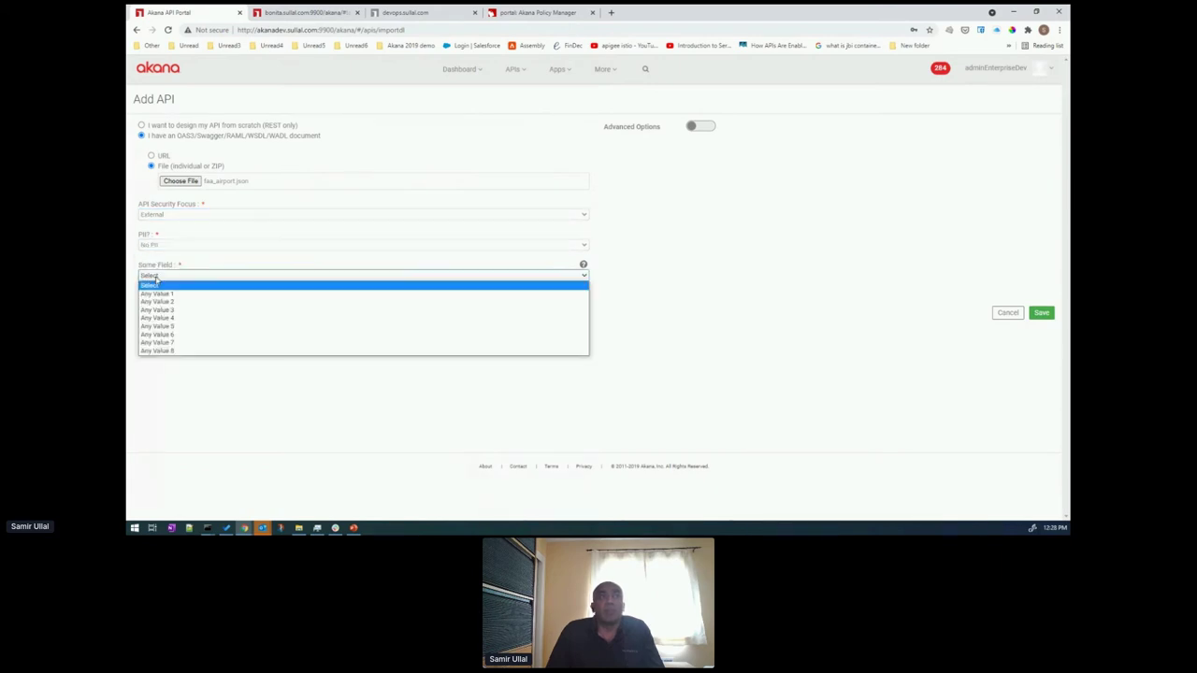
{"action": "left_click", "coordinate": [159, 306]}
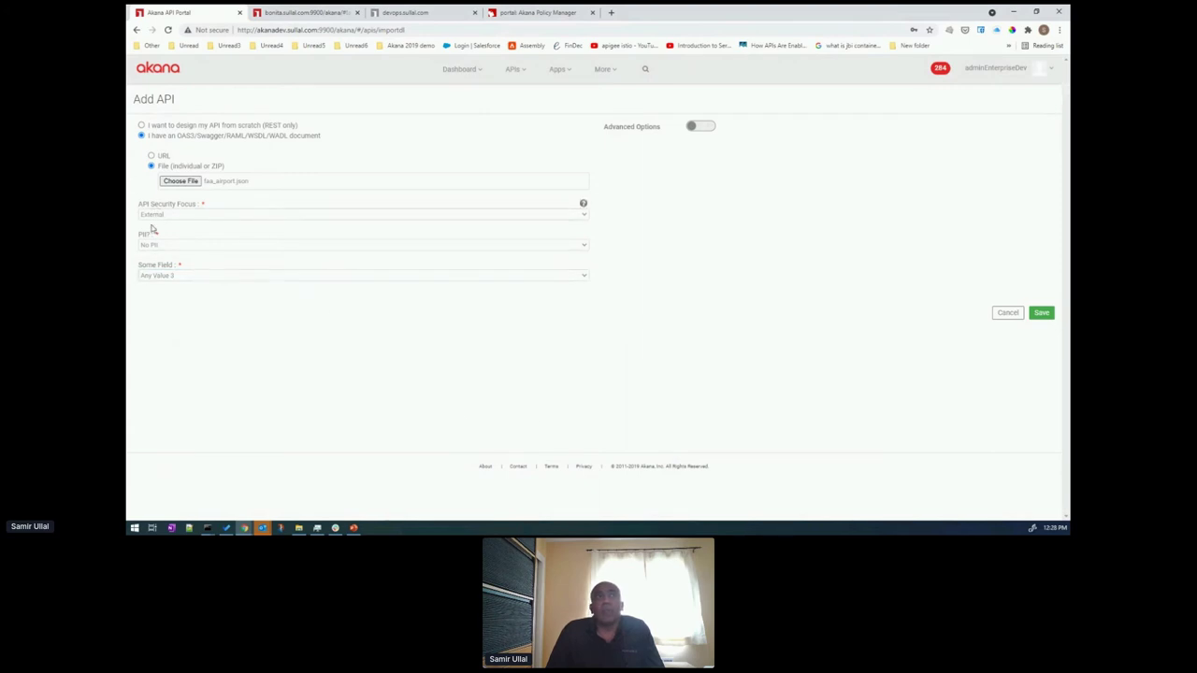
- Enable the advanced options, set the visibility to Registered Users and save the imported API
{"action": "left_click", "coordinate": [701, 128]}
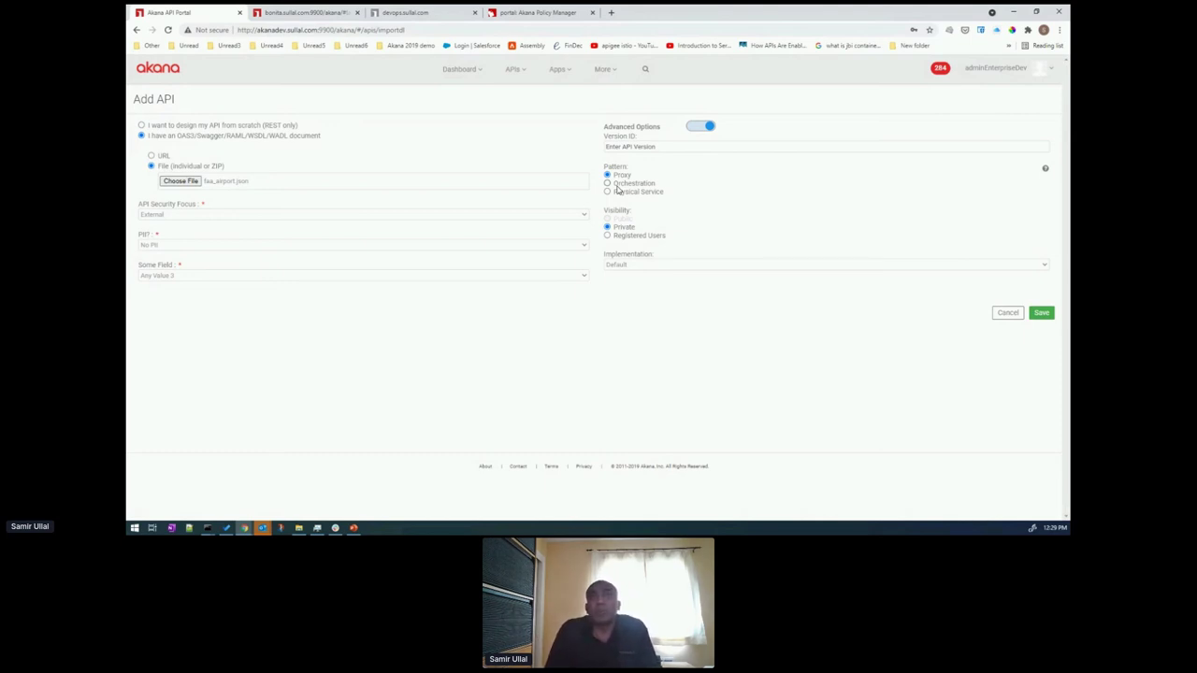
{"action": "left_click", "coordinate": [608, 235]}
{"action": "left_click", "coordinate": [1042, 314]}
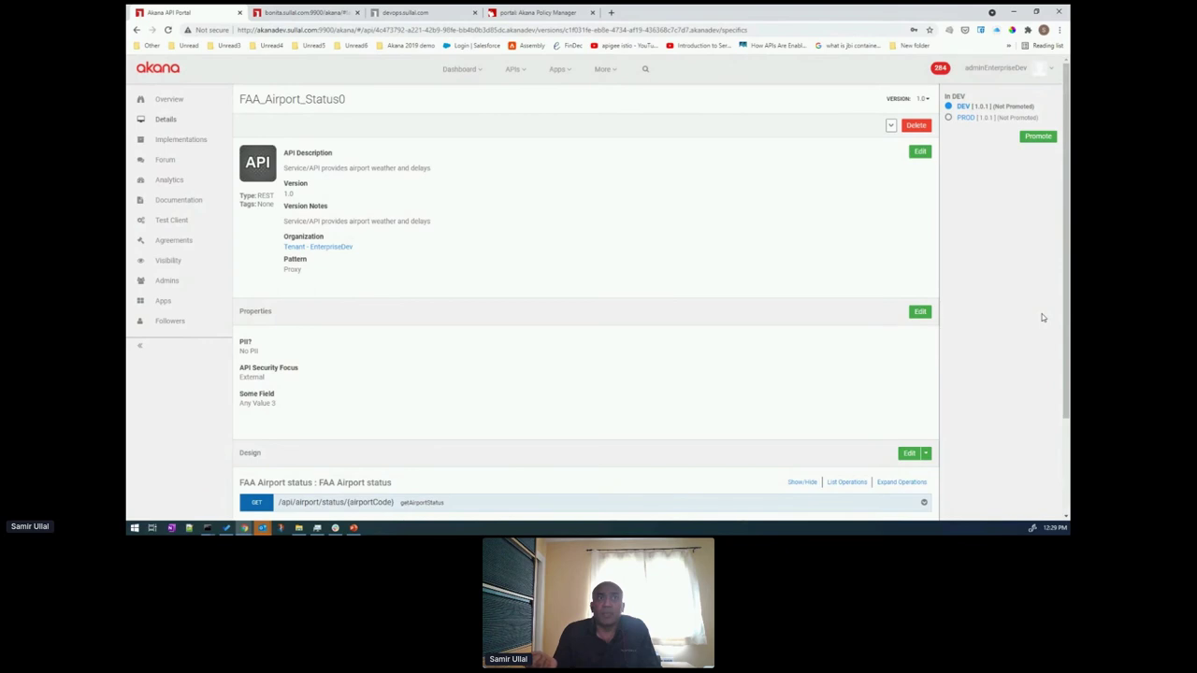
- Examine the policies attached to the imported API's Live implementation and return to the implementations list
{"action": "left_click", "coordinate": [164, 141]}
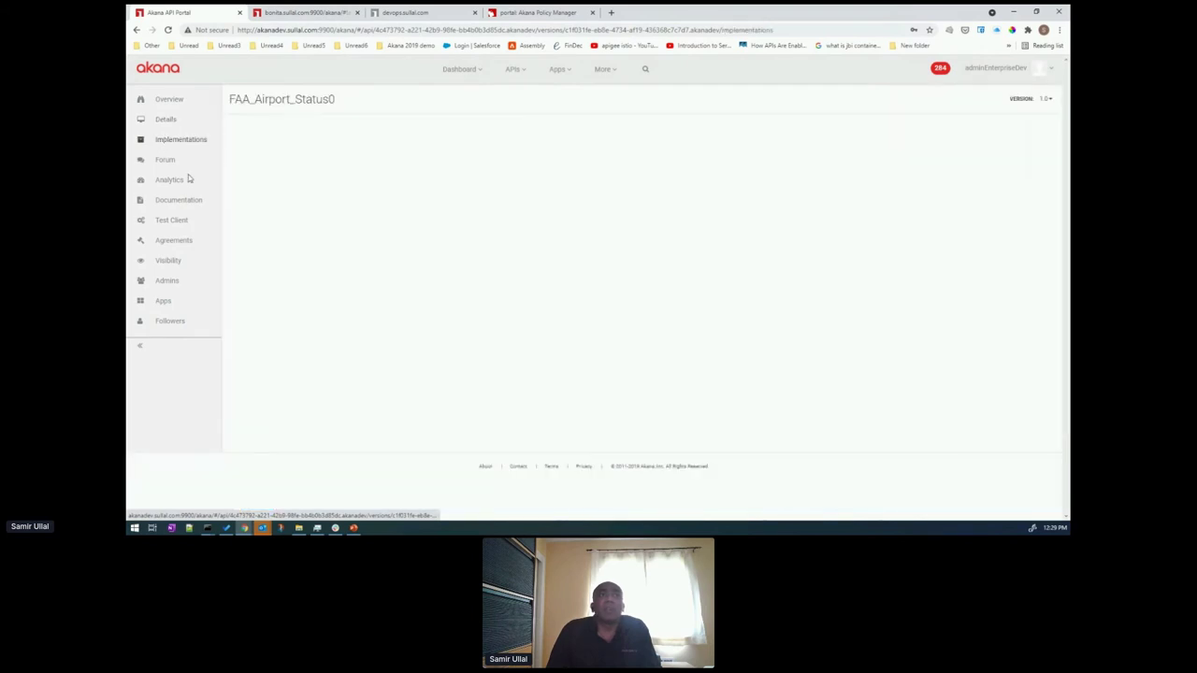
{"action": "left_click", "coordinate": [270, 161]}
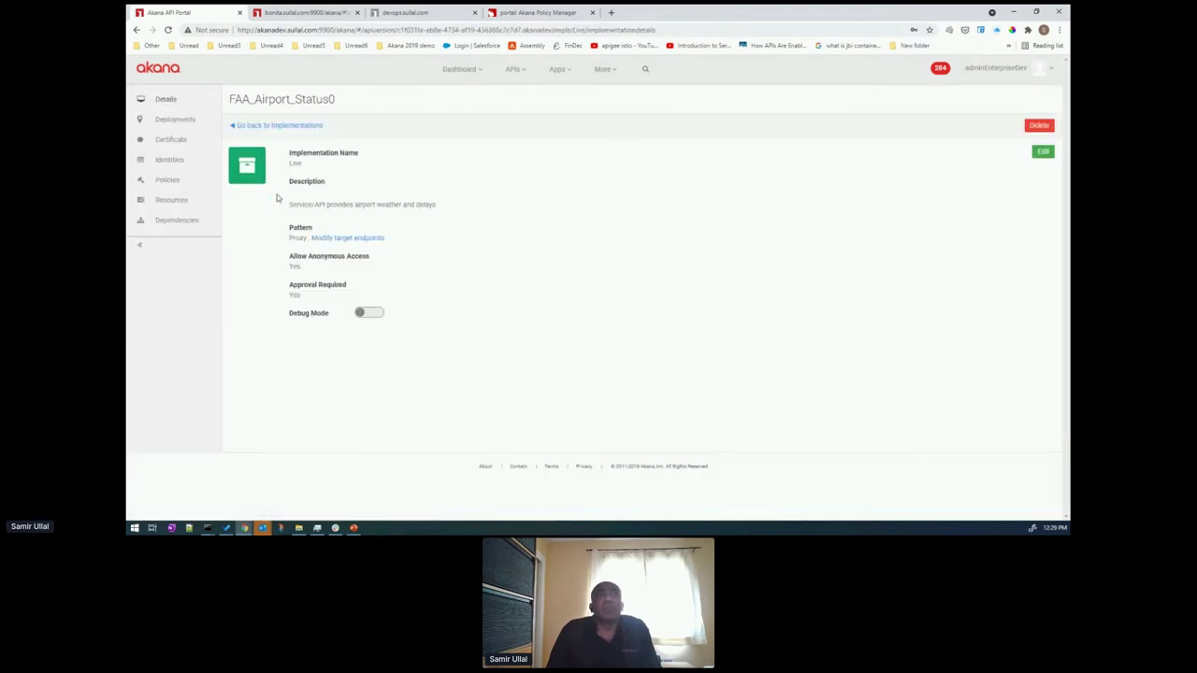
{"action": "left_click", "coordinate": [167, 181]}
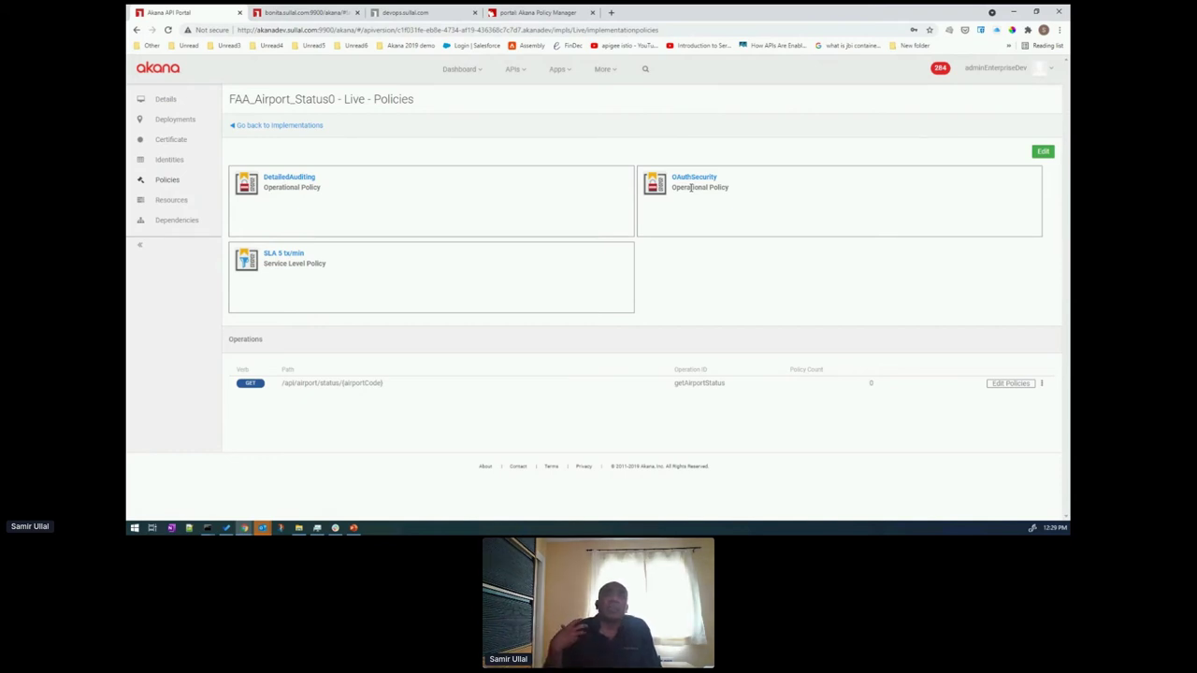
{"action": "left_click", "coordinate": [252, 128]}
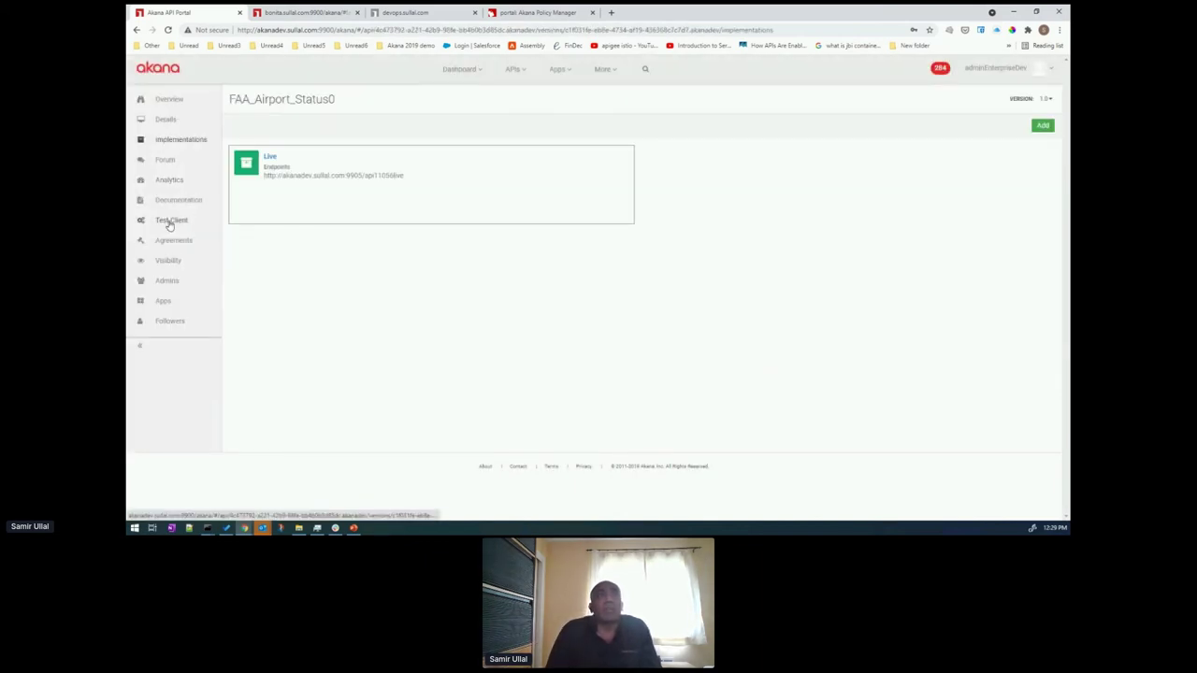
- Open the test client of FAA_Airport_Status0 and save its setup with the Anonymous app
{"action": "left_click", "coordinate": [170, 221]}
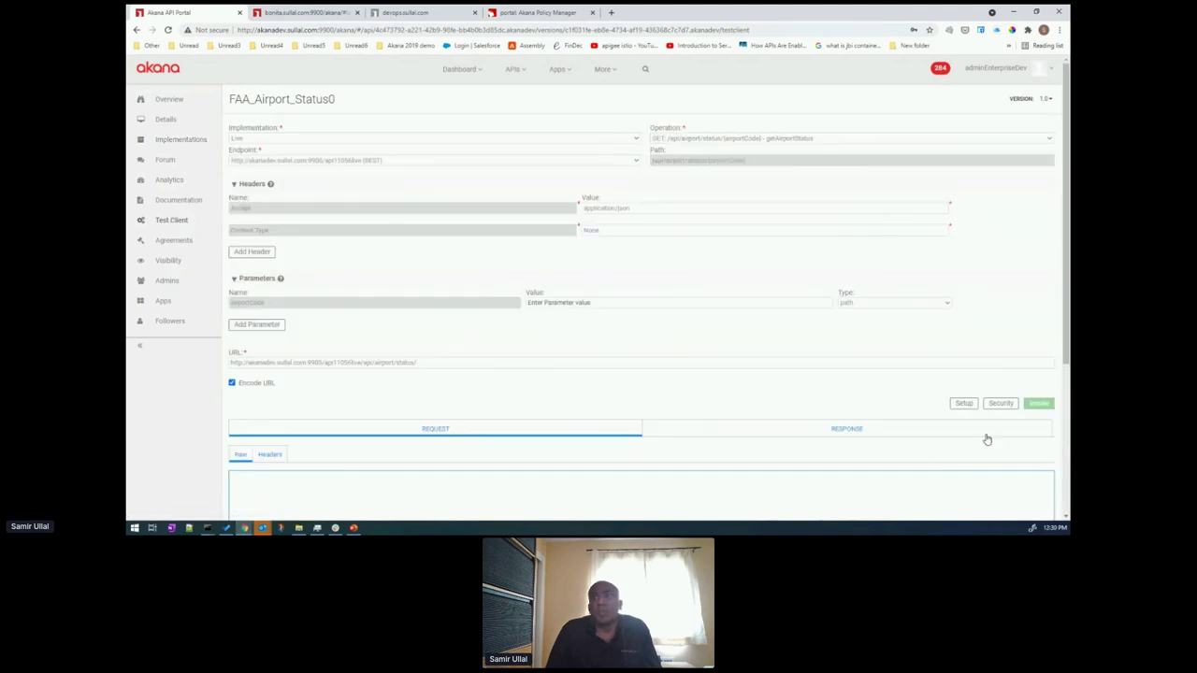
{"action": "left_click", "coordinate": [965, 403]}
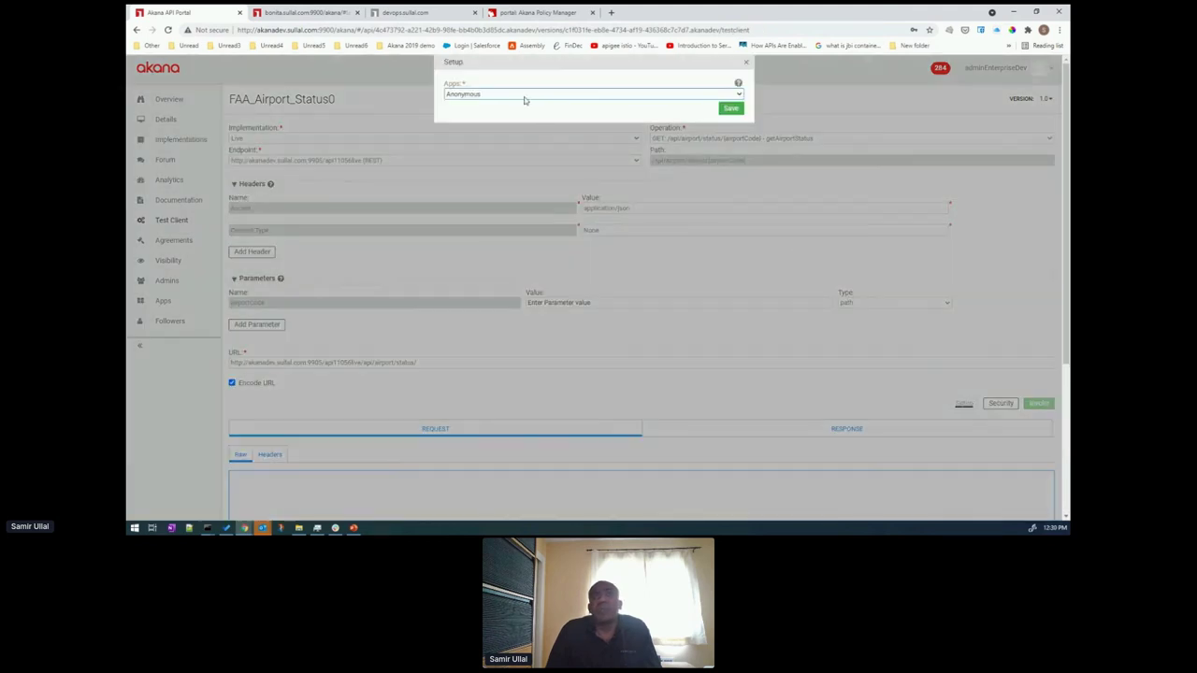
{"action": "left_click", "coordinate": [731, 109]}
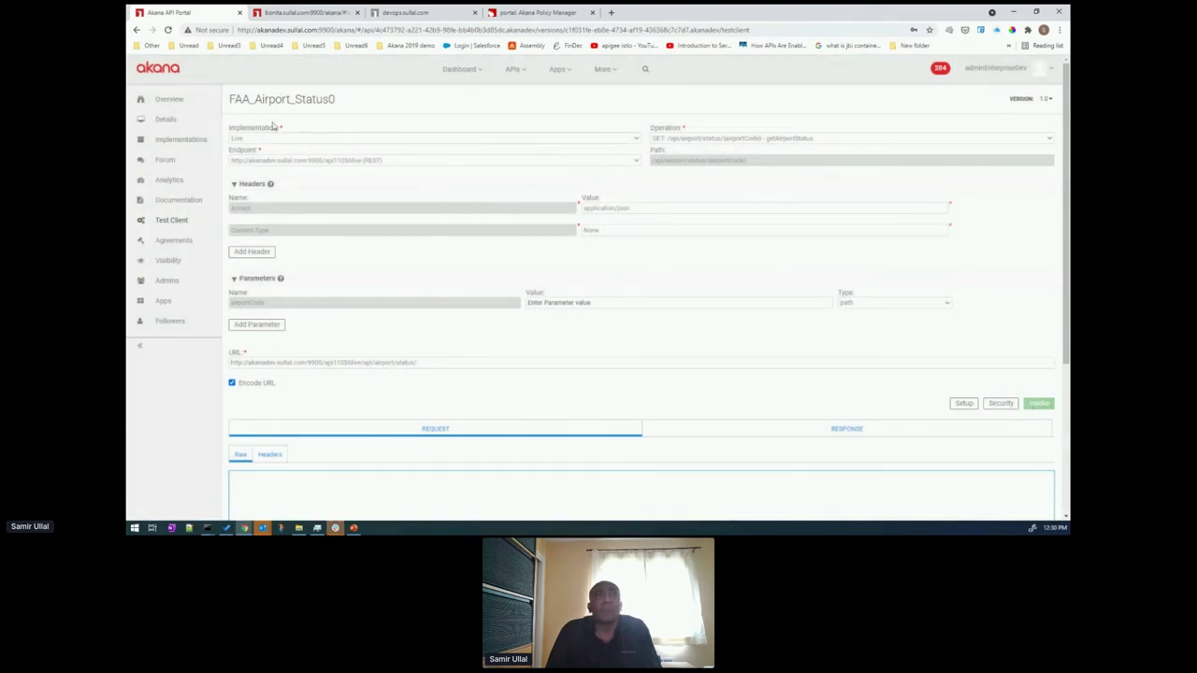
- Start an access request for FAA_Airport_Status0 from its overview, choosing Android app version 1.0 as the consuming app
{"action": "left_click", "coordinate": [164, 103]}
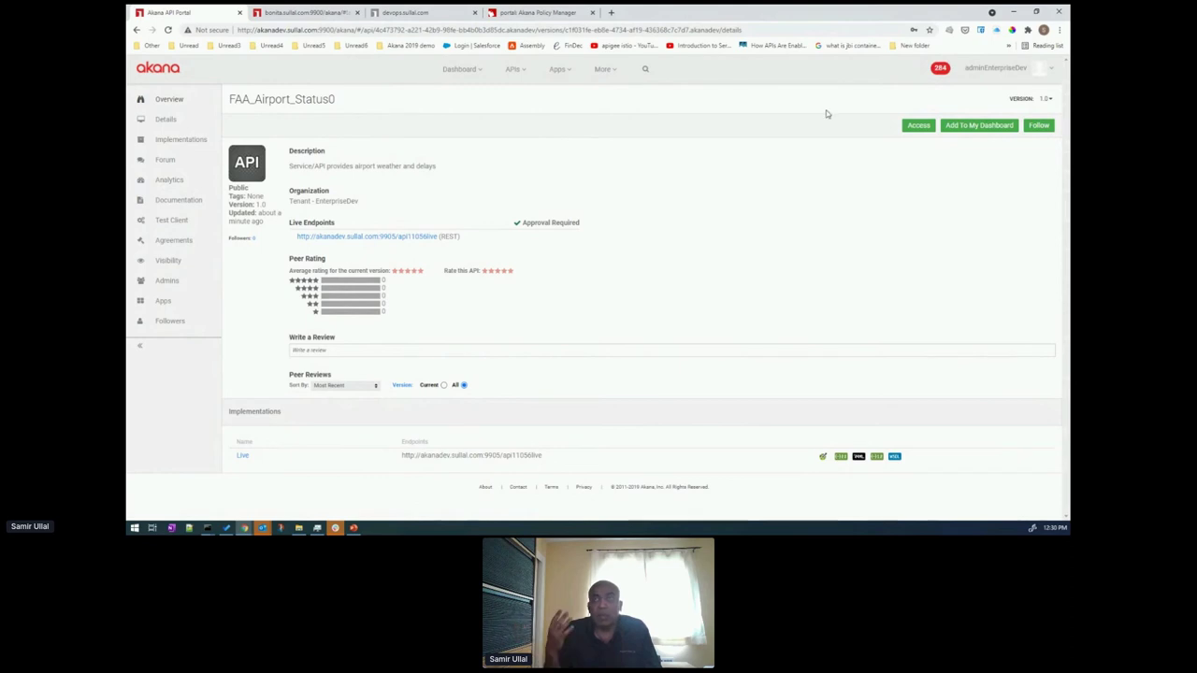
{"action": "left_click", "coordinate": [916, 125]}
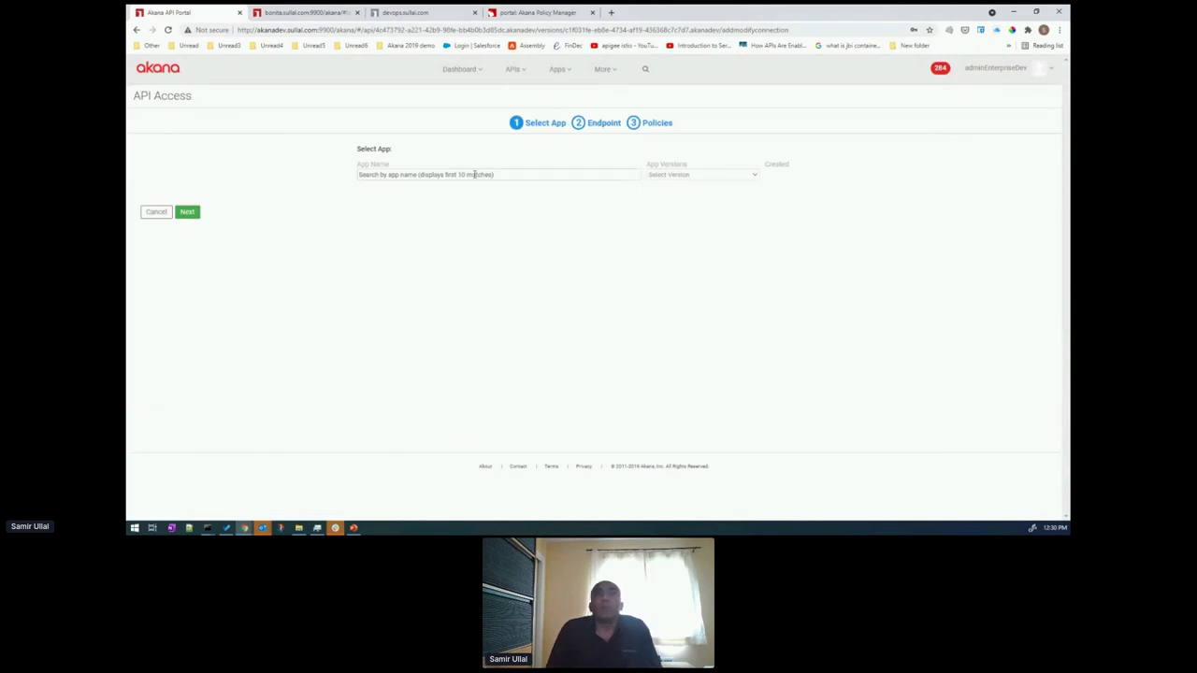
{"action": "left_click", "coordinate": [471, 174]}
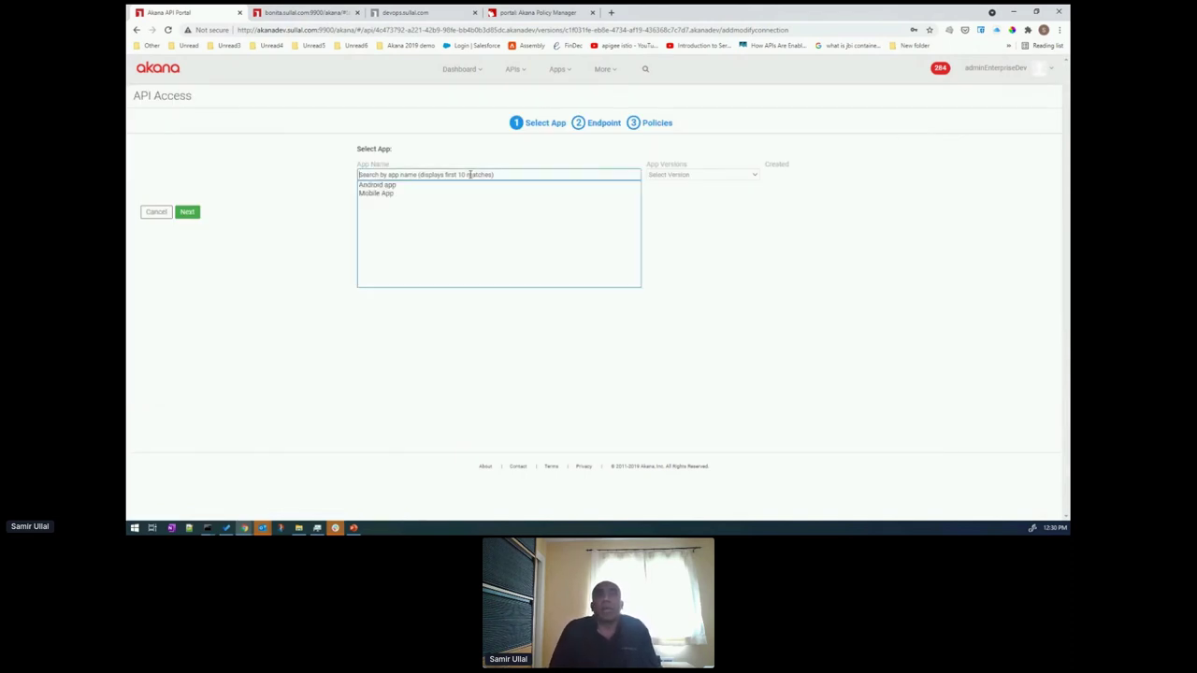
{"action": "left_click", "coordinate": [367, 185]}
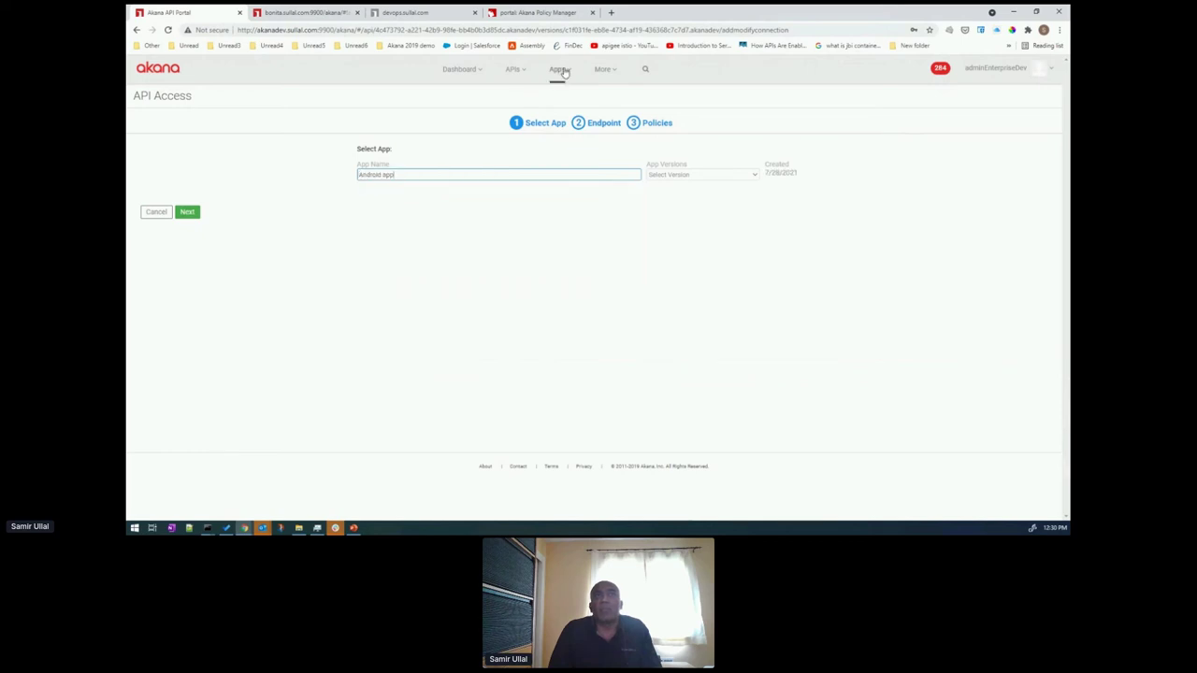
{"action": "left_click", "coordinate": [558, 69]}
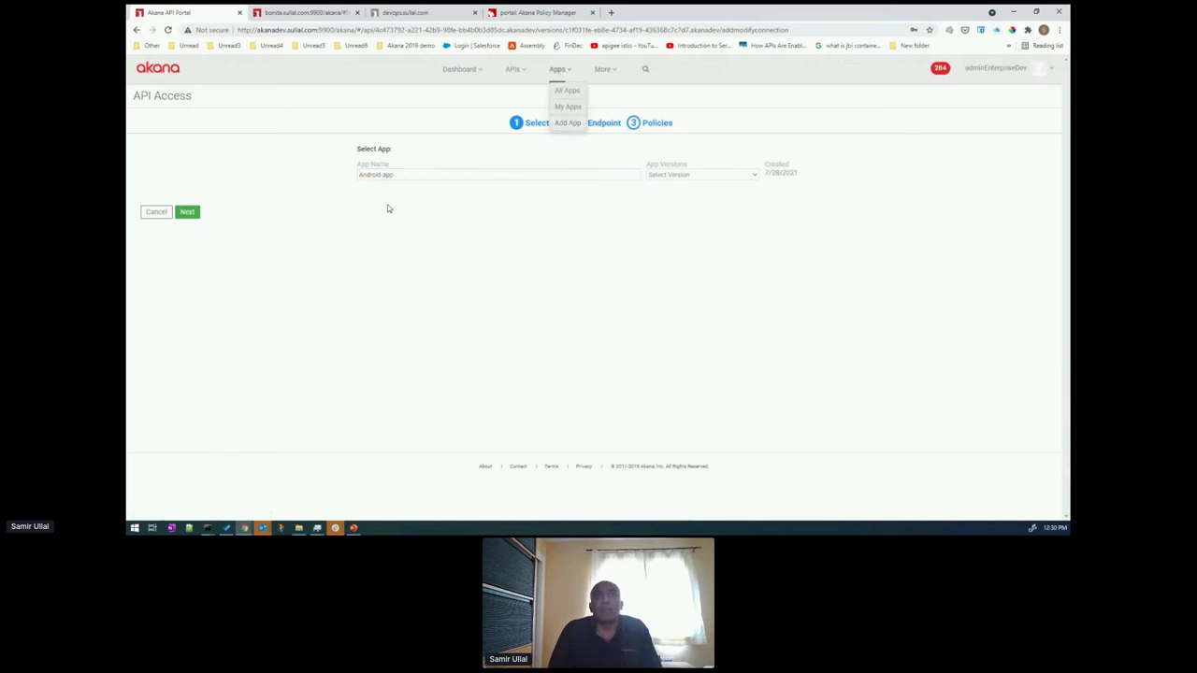
{"action": "left_click", "coordinate": [632, 196]}
{"action": "left_click", "coordinate": [662, 176]}
{"action": "left_click", "coordinate": [659, 193]}
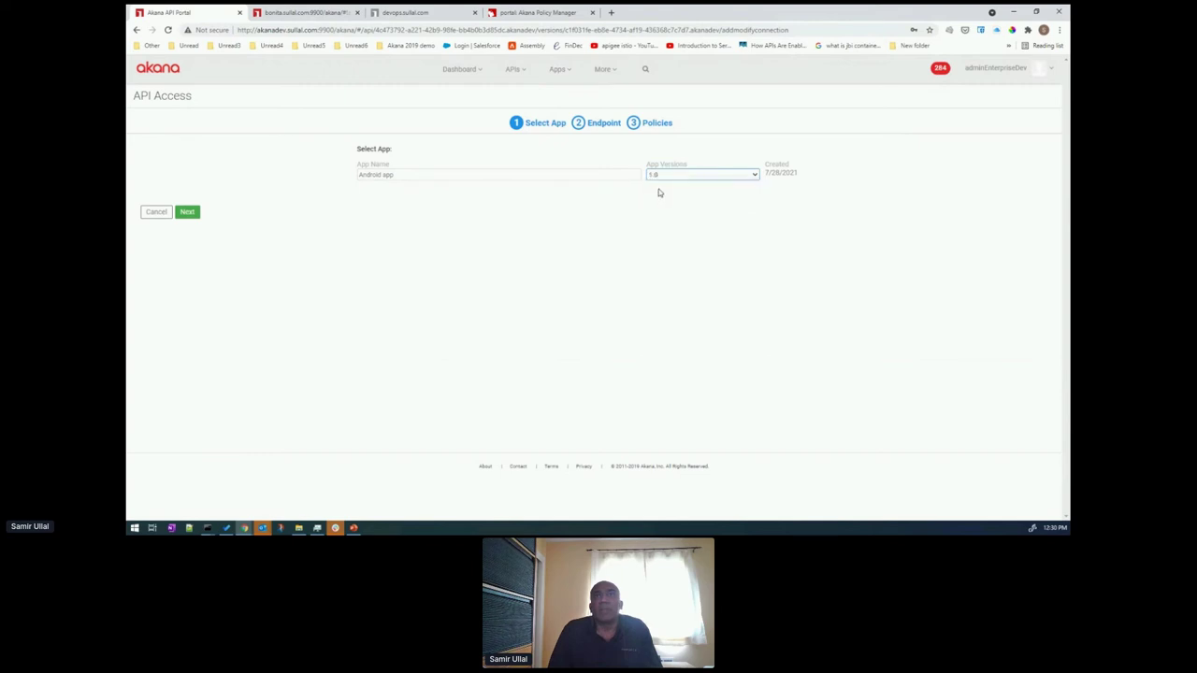
- Keep the Live environment and save the access request without selecting an SLA policy
{"action": "left_click", "coordinate": [188, 214]}
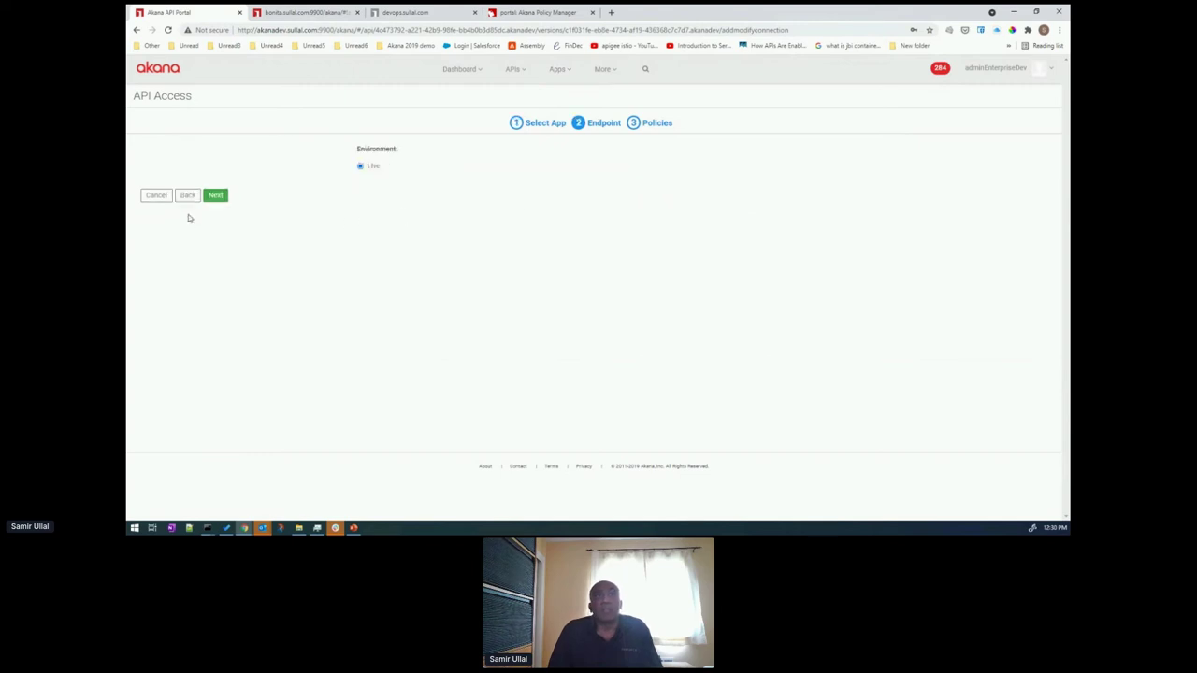
{"action": "left_click", "coordinate": [216, 196]}
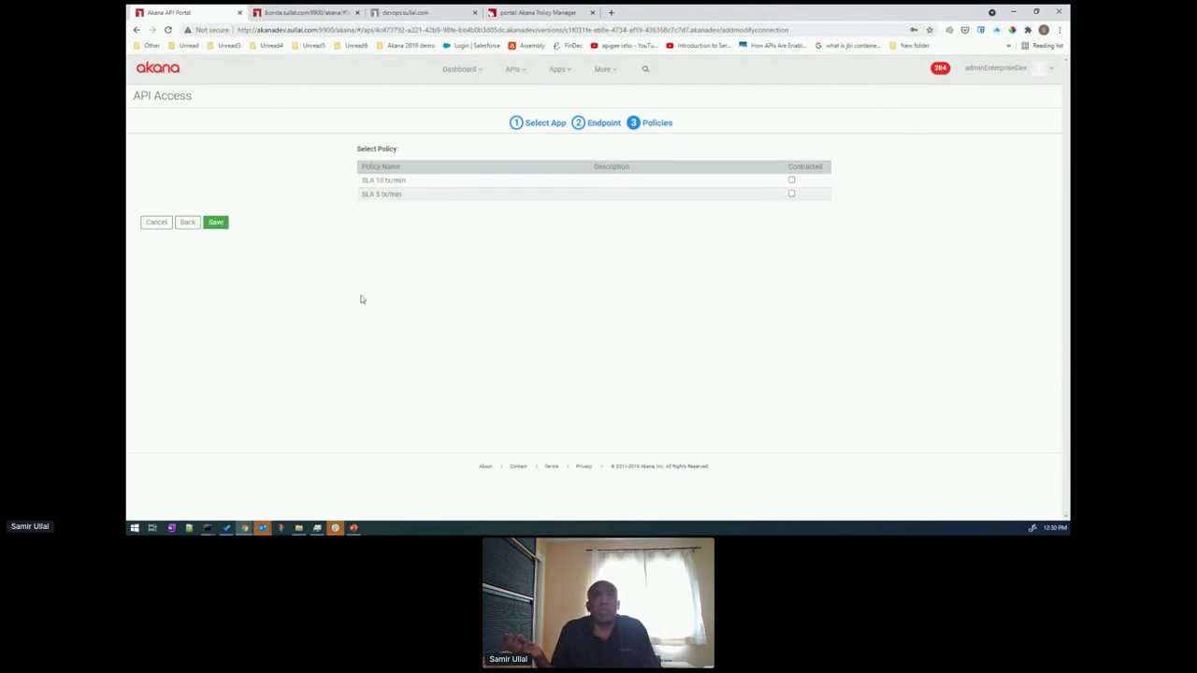
{"action": "left_click", "coordinate": [215, 224]}
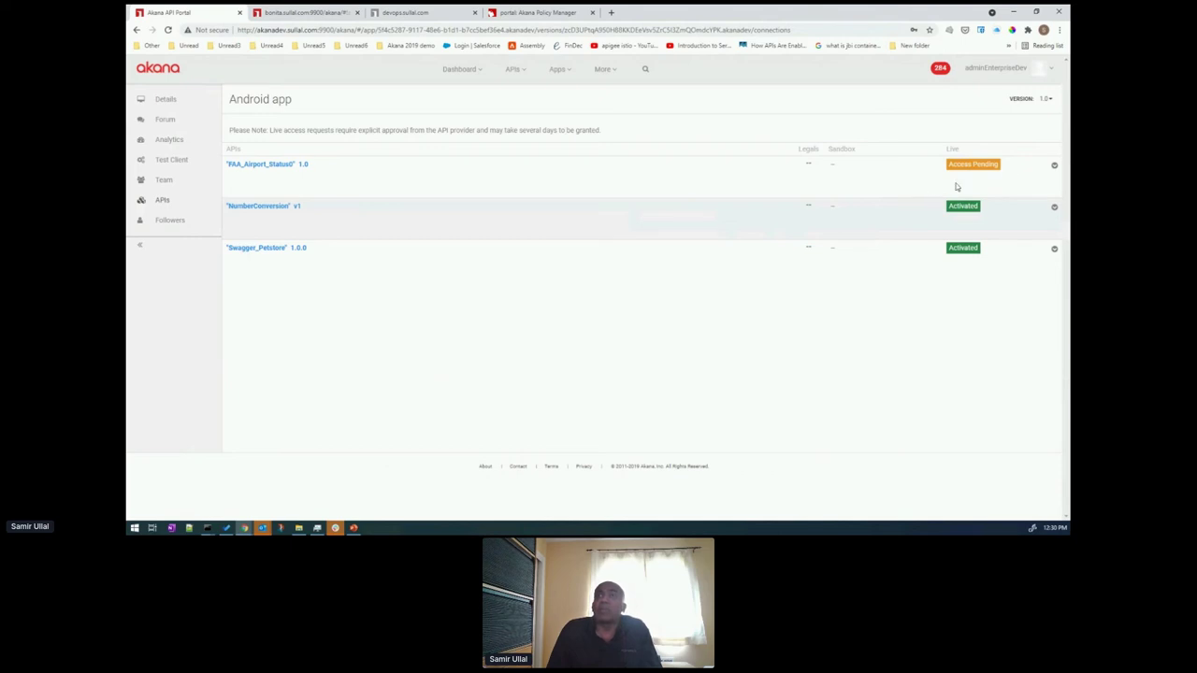
- Open the connection request for FAA_Airport_Status0, then approve and activate the Android app's access
{"action": "left_click", "coordinate": [1055, 167]}
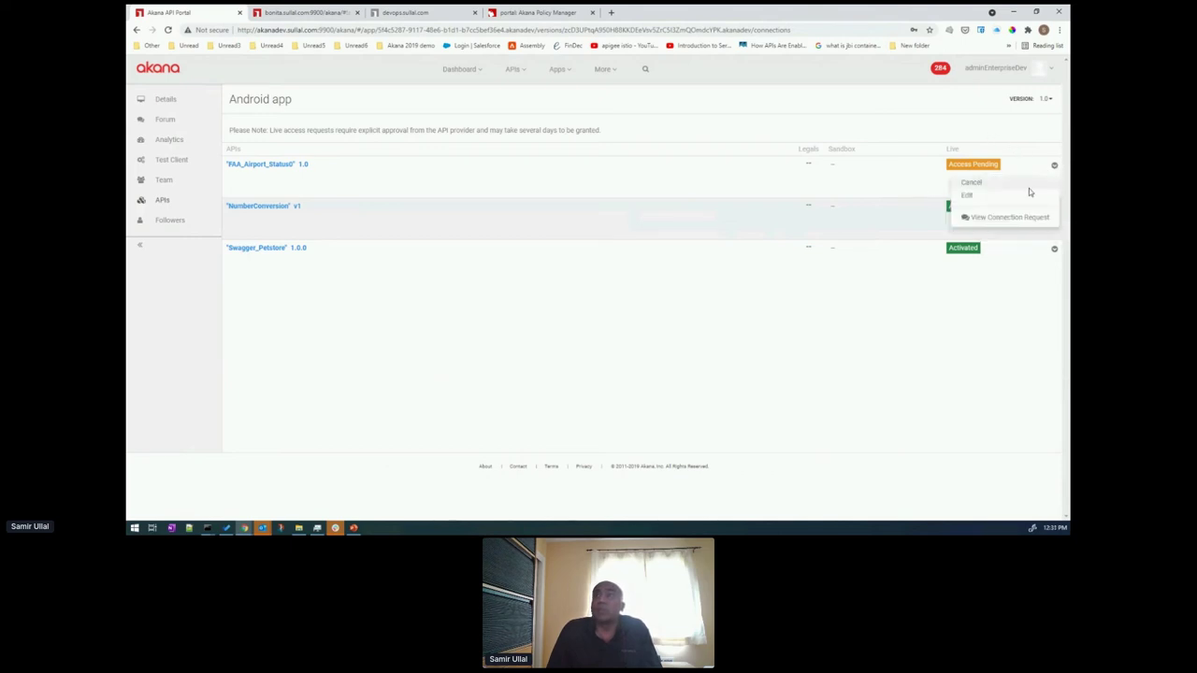
{"action": "left_click", "coordinate": [1015, 218]}
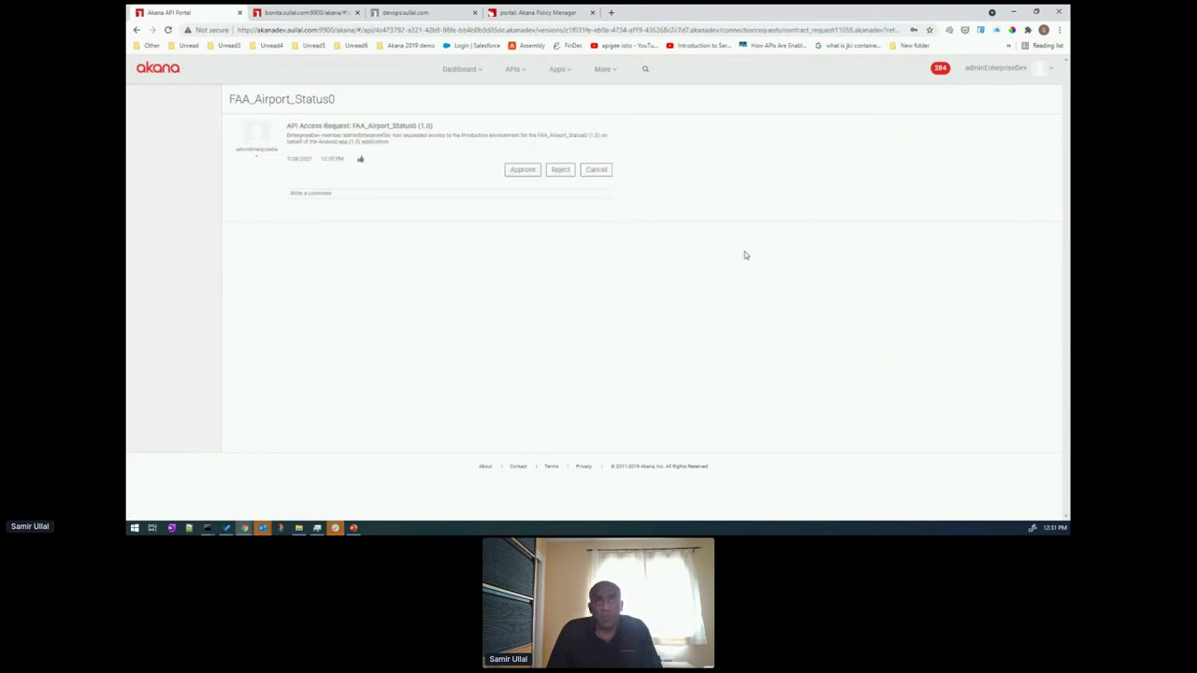
{"action": "left_click", "coordinate": [521, 169]}
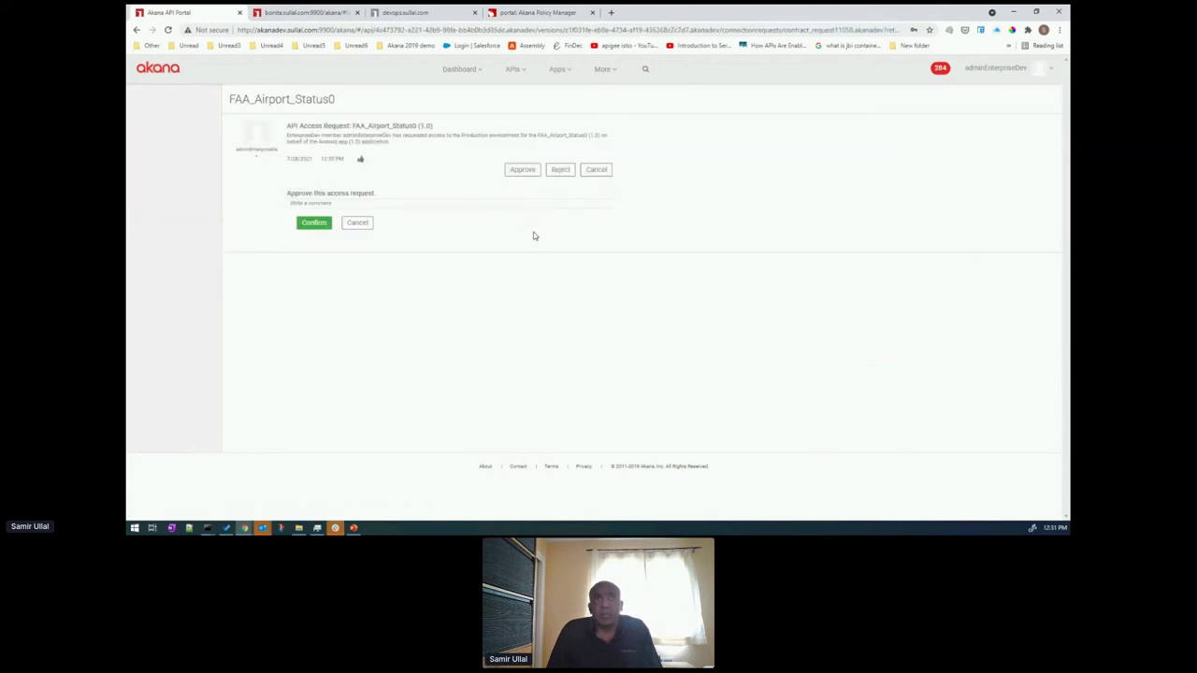
{"action": "left_click", "coordinate": [313, 225]}
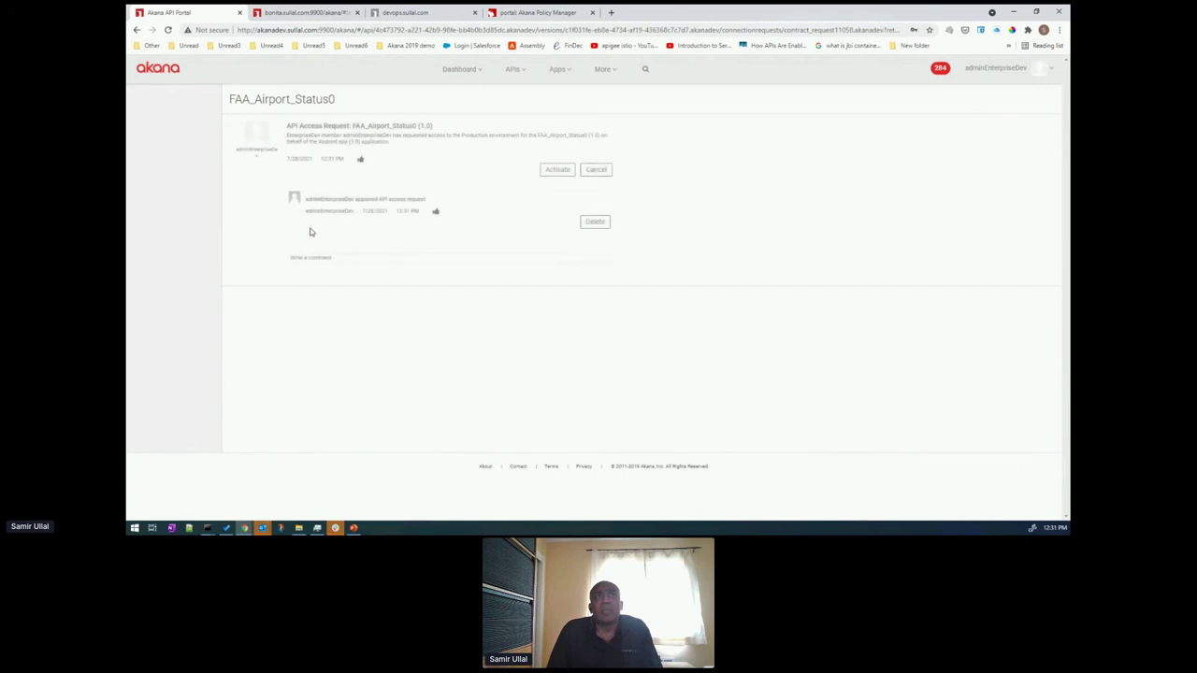
{"action": "left_click", "coordinate": [558, 170]}
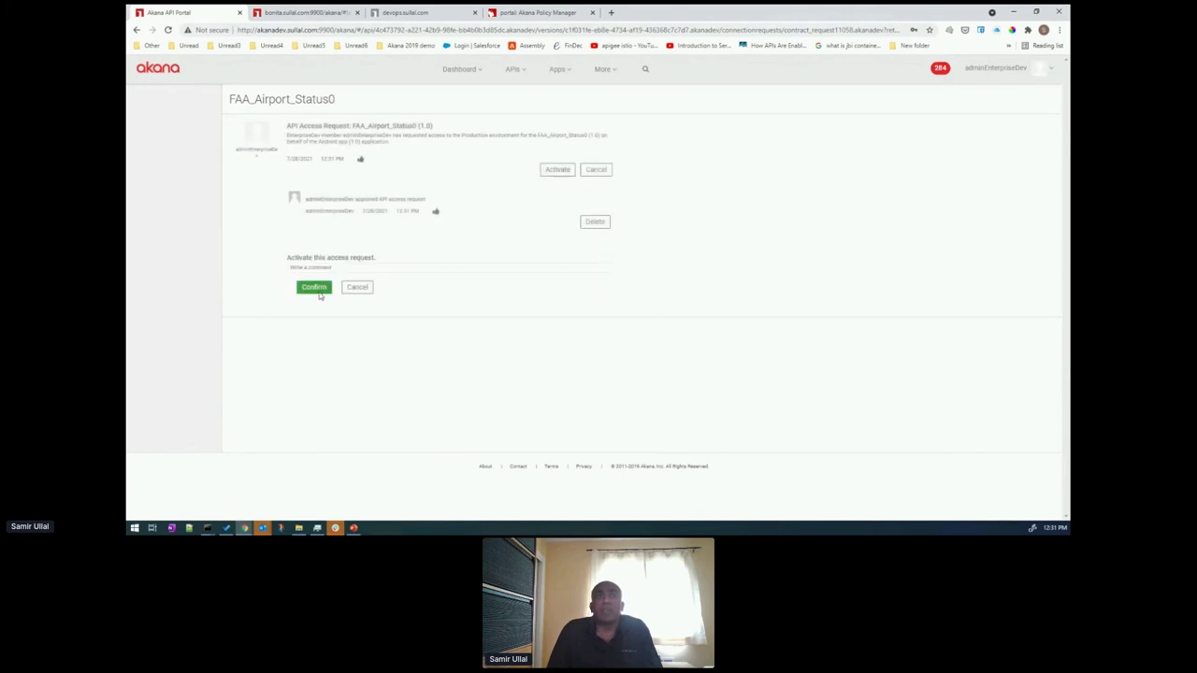
{"action": "left_click", "coordinate": [313, 287]}
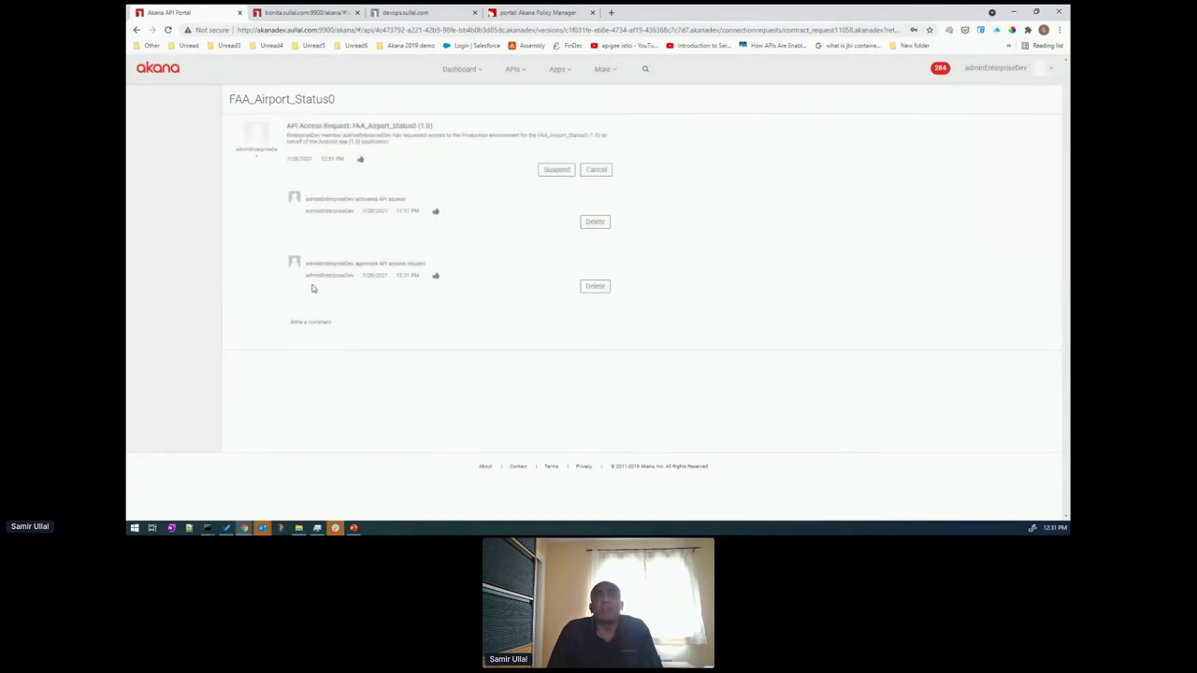
- Reopen FAA_Airport_Status0 from My APIs and save its test client setup with Android app - 1.0
{"action": "left_click", "coordinate": [519, 73]}
{"action": "left_click", "coordinate": [519, 112]}
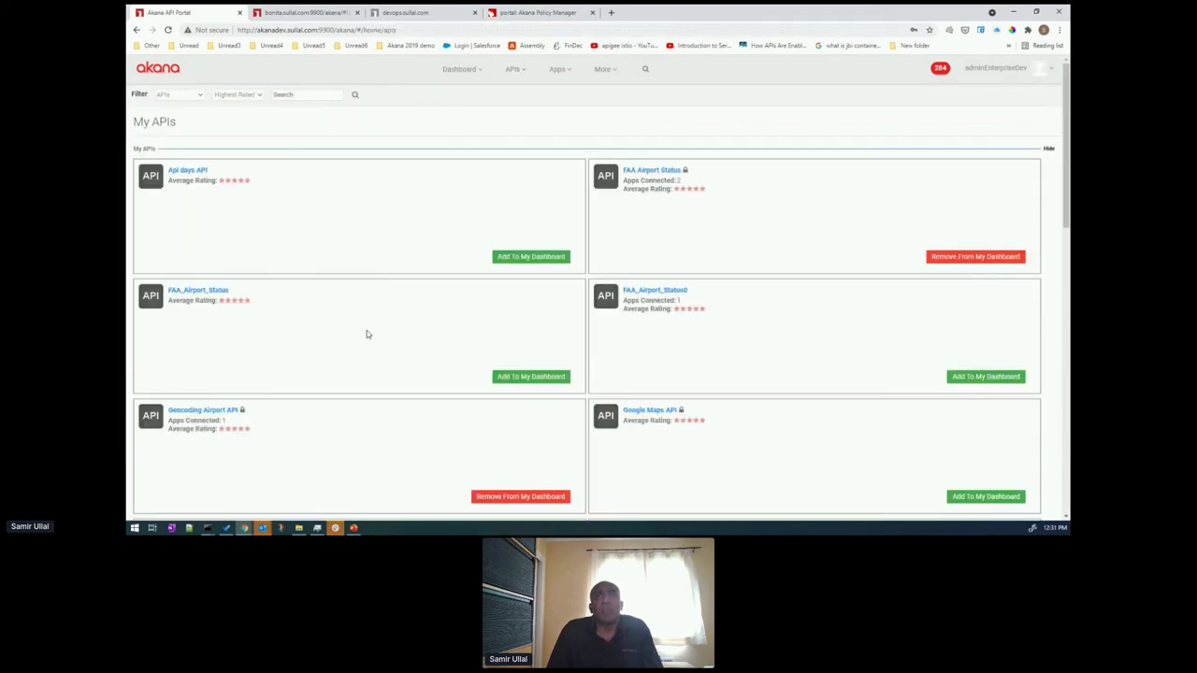
{"action": "left_click", "coordinate": [653, 291]}
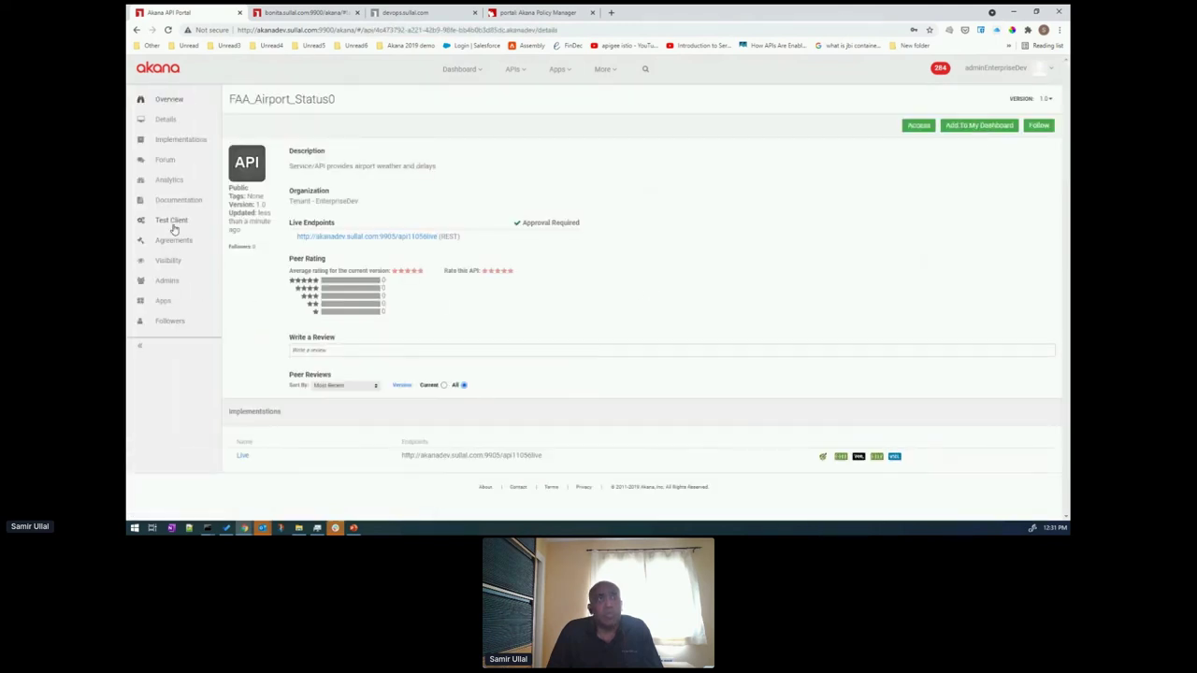
{"action": "left_click", "coordinate": [172, 222]}
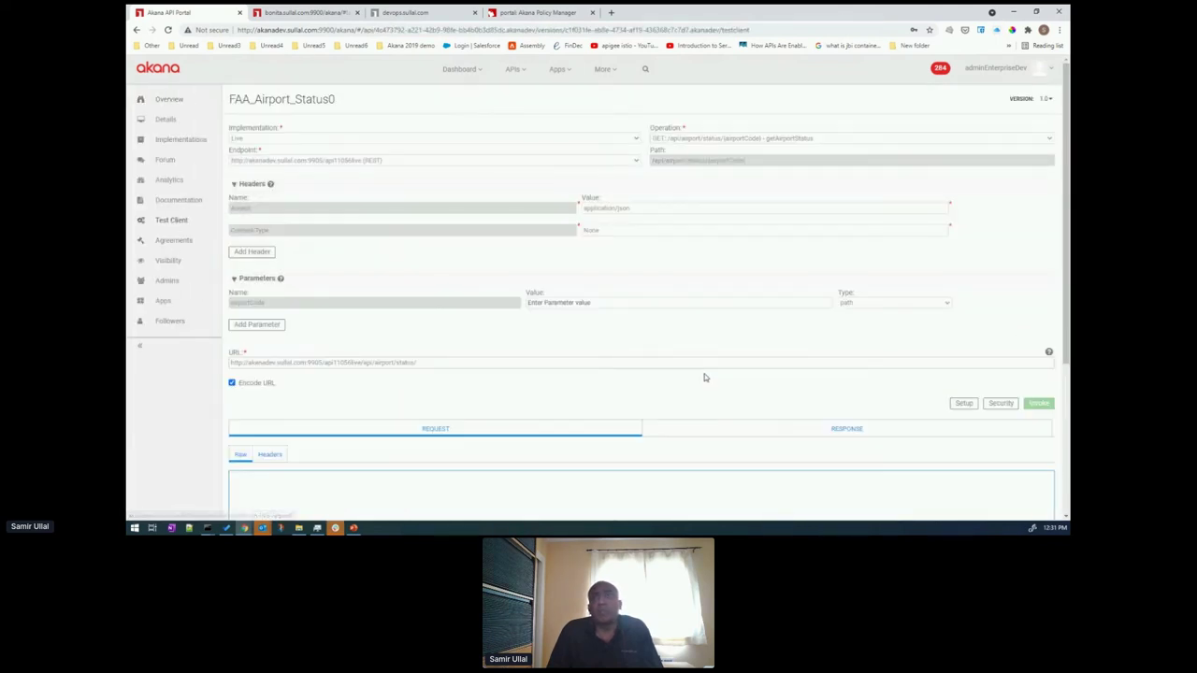
{"action": "left_click", "coordinate": [964, 403]}
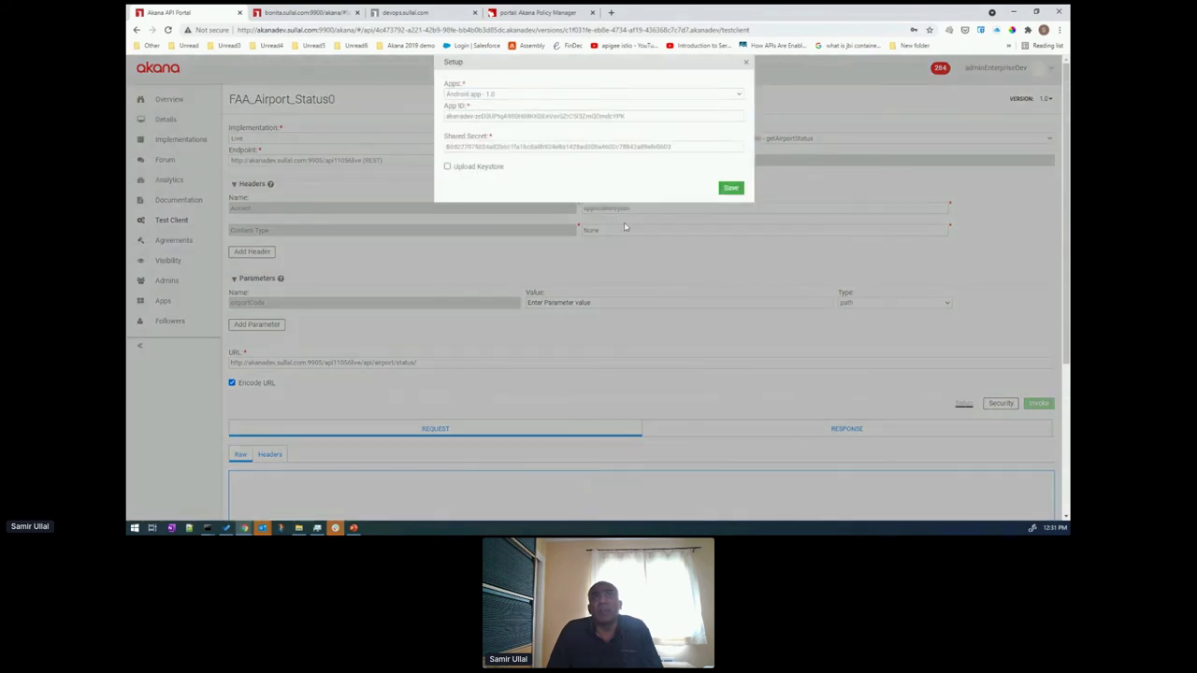
{"action": "left_click", "coordinate": [731, 188]}
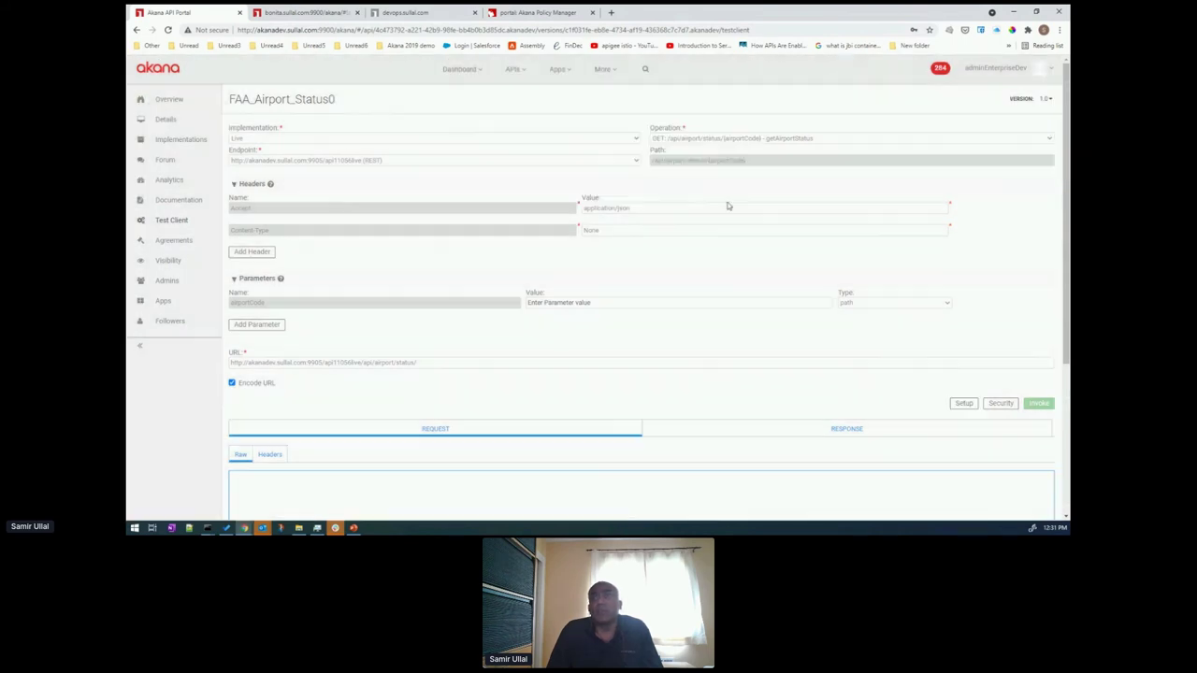
- In the test client's OAuthSecurity settings, choose the Authorization Code grant type and request a token
{"action": "left_click", "coordinate": [1000, 403]}
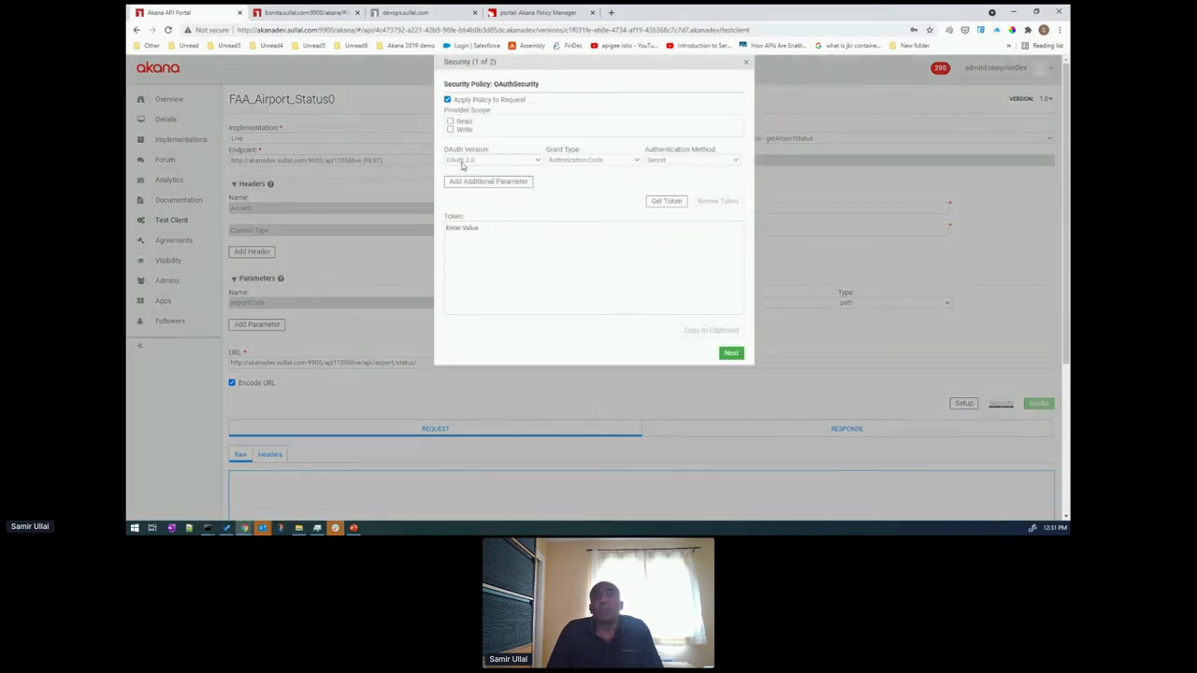
{"action": "left_click", "coordinate": [636, 161]}
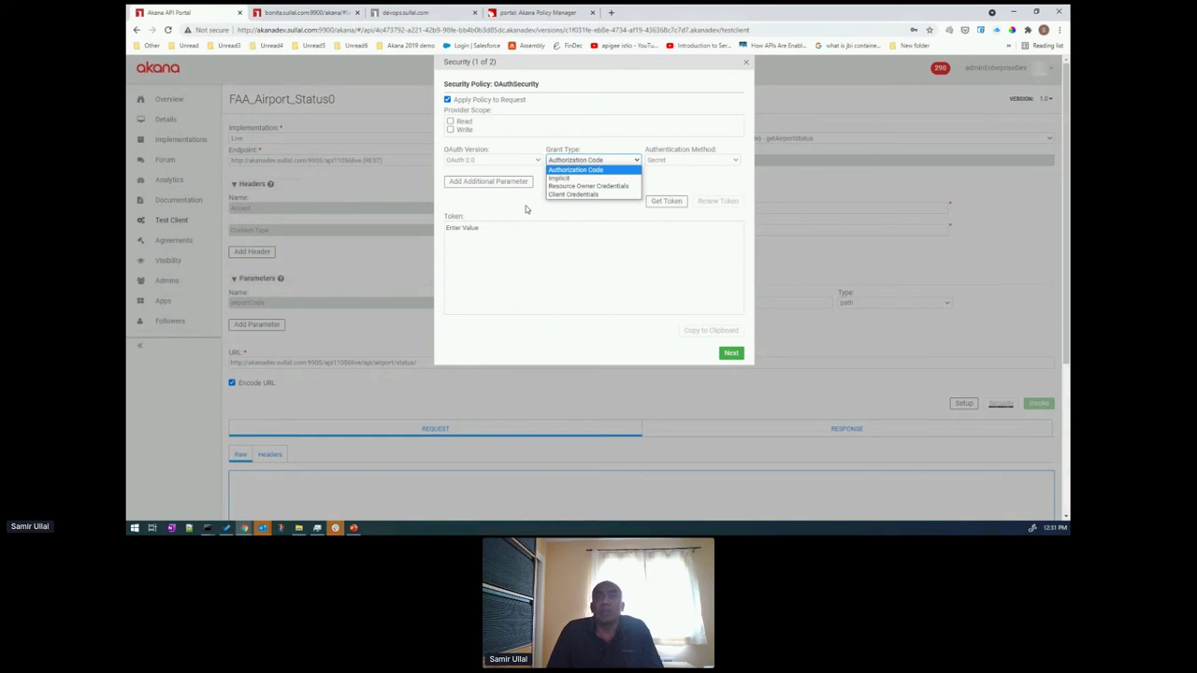
{"action": "left_click", "coordinate": [572, 194]}
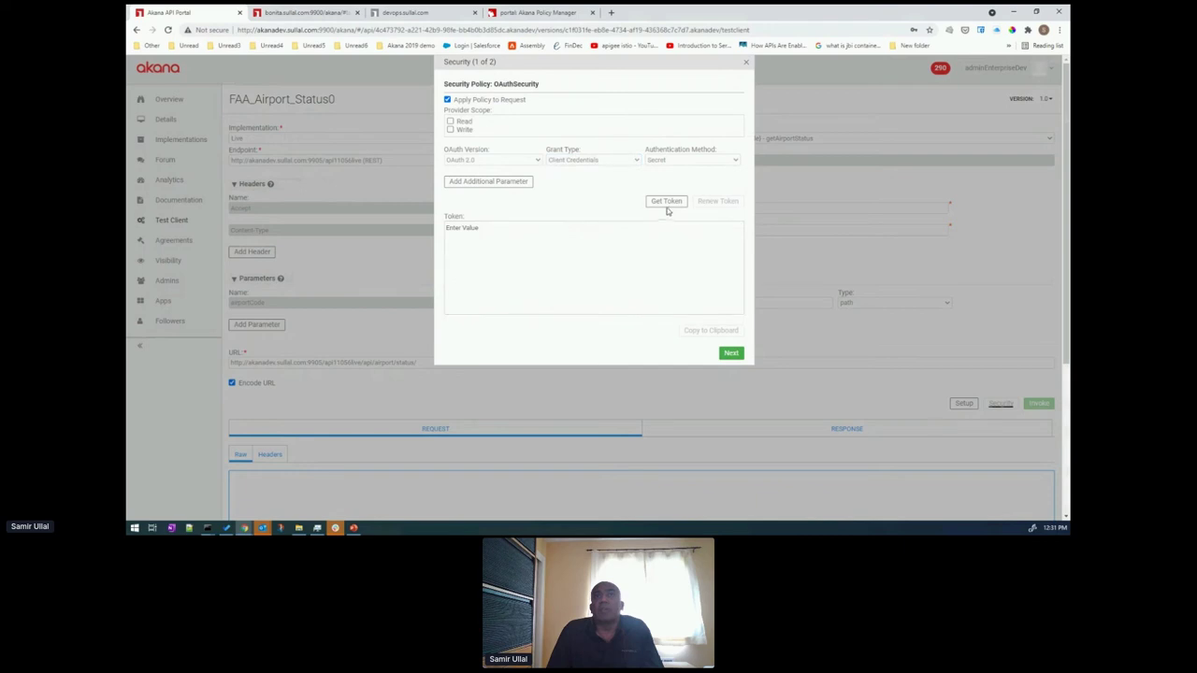
{"action": "left_click", "coordinate": [571, 160]}
{"action": "left_click", "coordinate": [567, 175]}
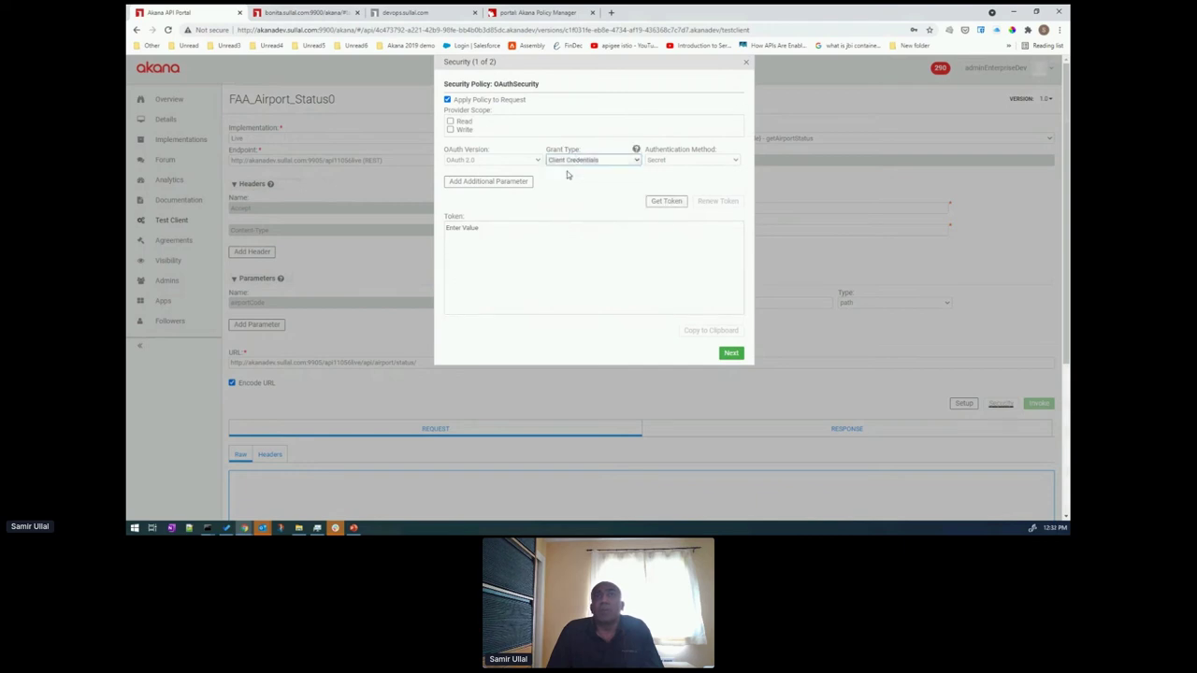
{"action": "left_click", "coordinate": [668, 201]}
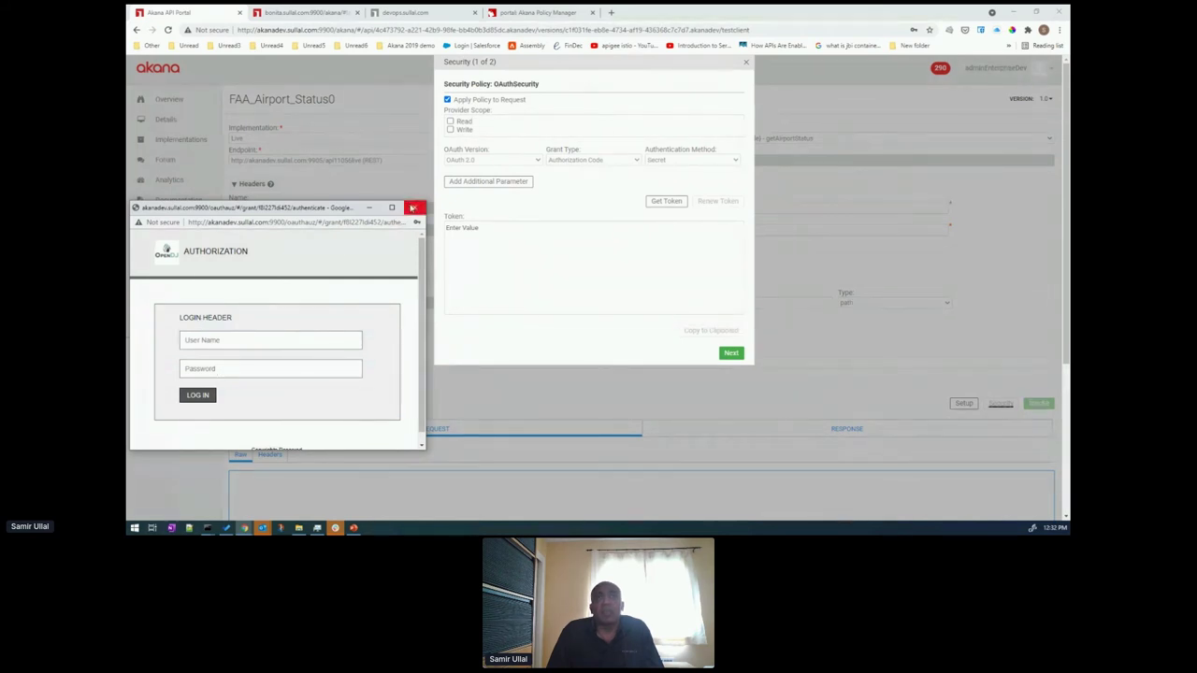
- Log in to the authorization page with the saved user name and password and authorize the Android app
{"action": "left_click", "coordinate": [246, 337]}
{"action": "left_click", "coordinate": [205, 268]}
{"action": "left_click", "coordinate": [199, 396]}
{"action": "scroll", "coordinate": [254, 336], "scroll_direction": "down", "scroll_amount": 2}
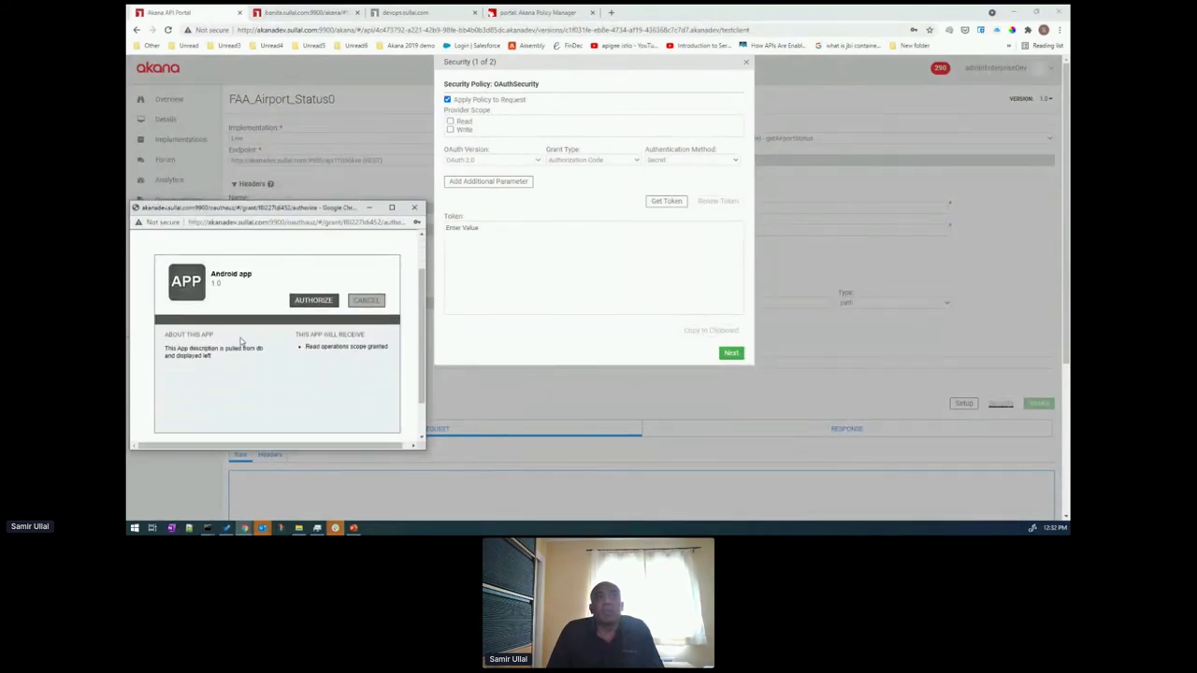
{"action": "scroll", "coordinate": [306, 293], "scroll_direction": "up", "scroll_amount": 2}
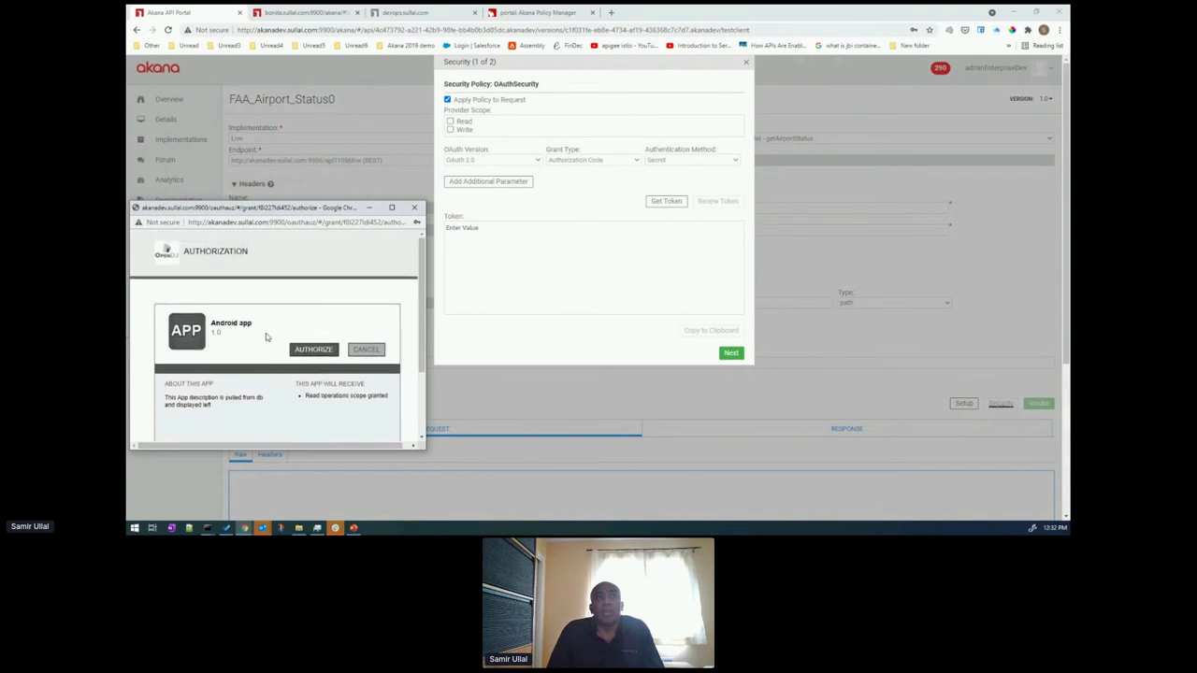
{"action": "scroll", "coordinate": [211, 351], "scroll_direction": "down", "scroll_amount": 2}
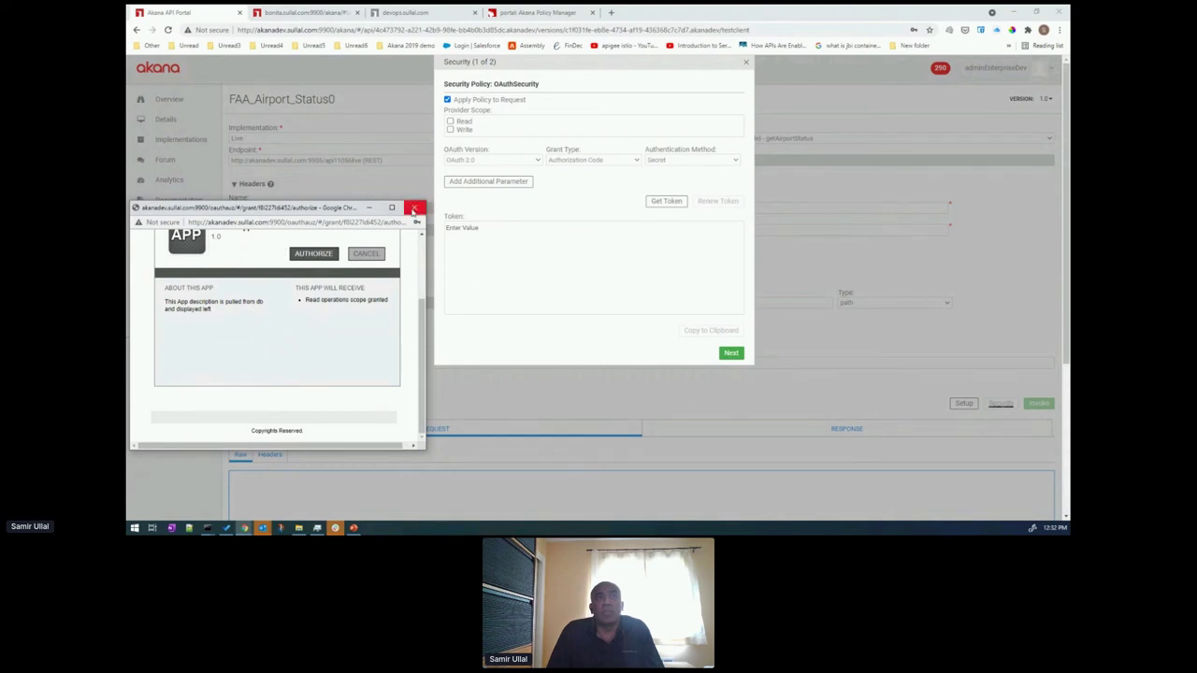
{"action": "left_click", "coordinate": [332, 255]}
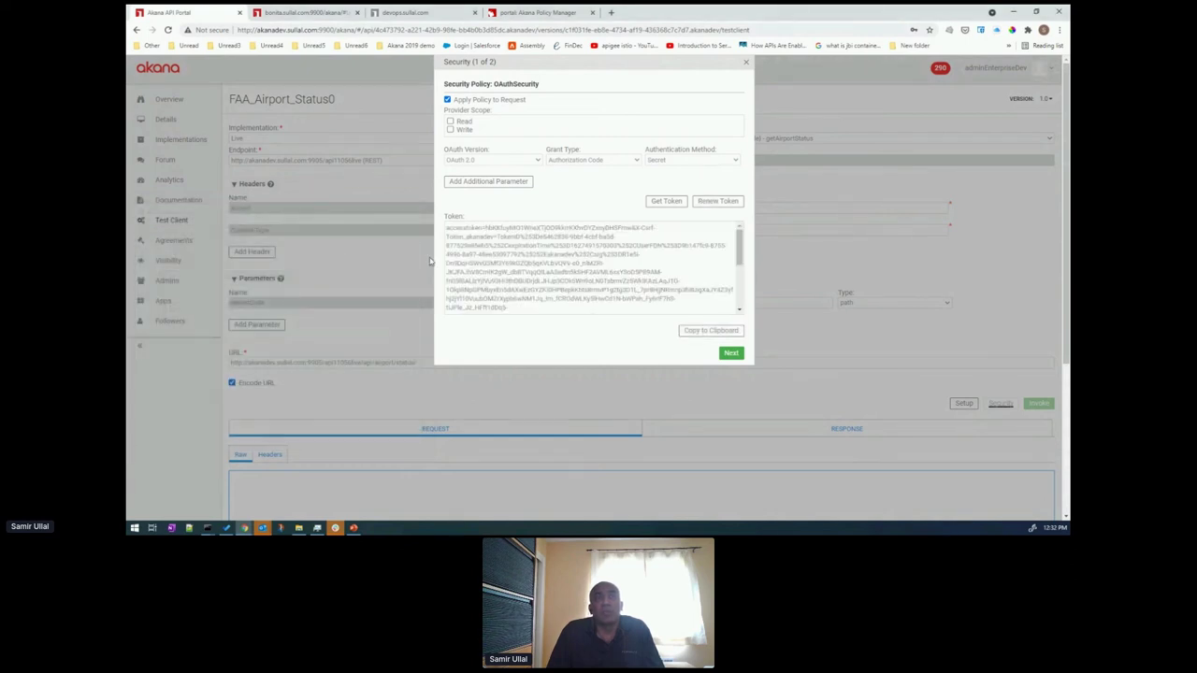
- Switch the grant type to Client Credentials, get a new token and finish the test client's security settings
{"action": "left_click", "coordinate": [606, 161]}
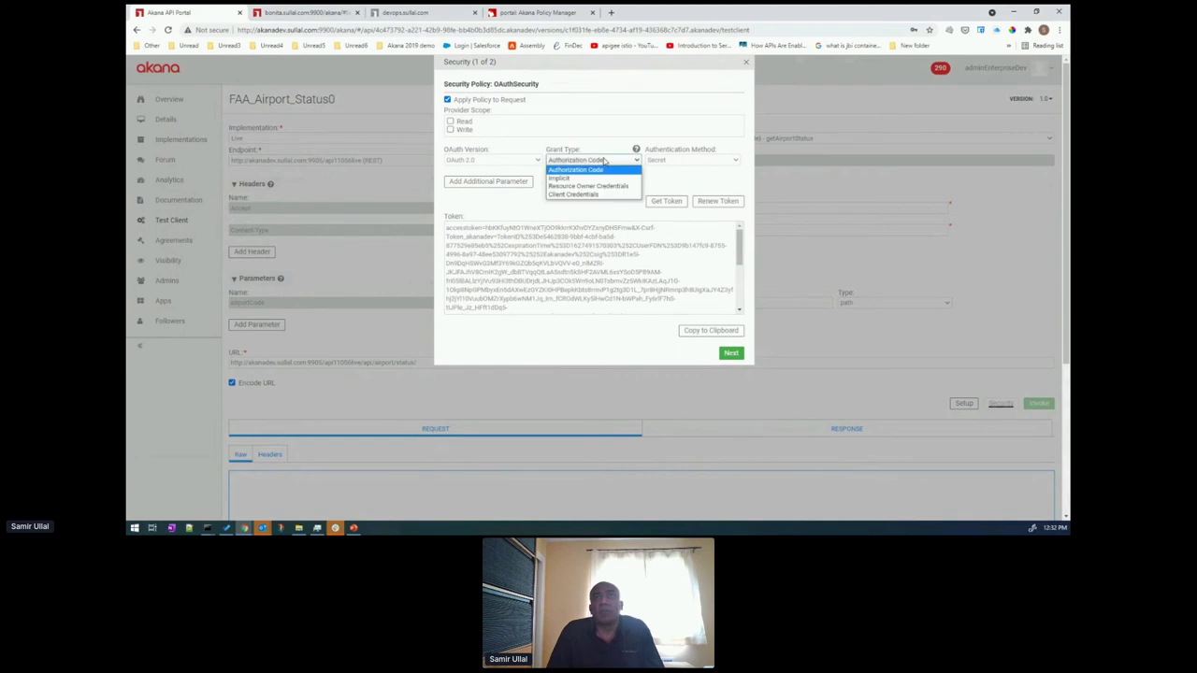
{"action": "left_click", "coordinate": [594, 199]}
{"action": "left_click", "coordinate": [657, 202]}
{"action": "left_click", "coordinate": [729, 356]}
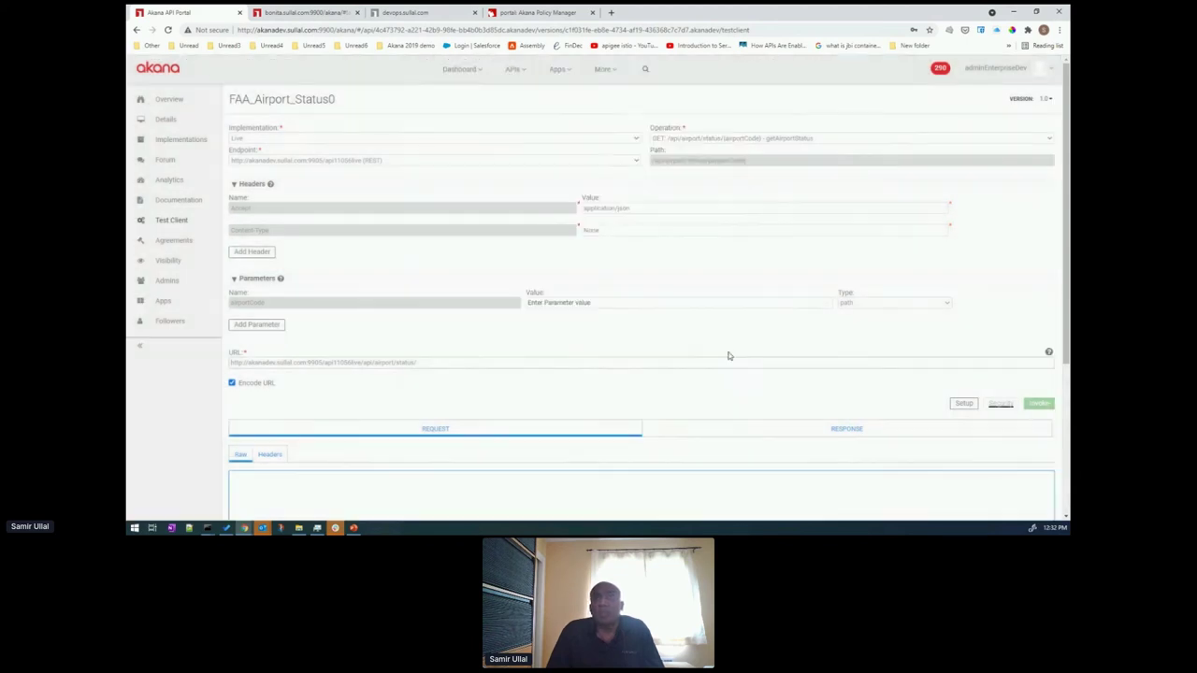
{"action": "left_click", "coordinate": [729, 266]}
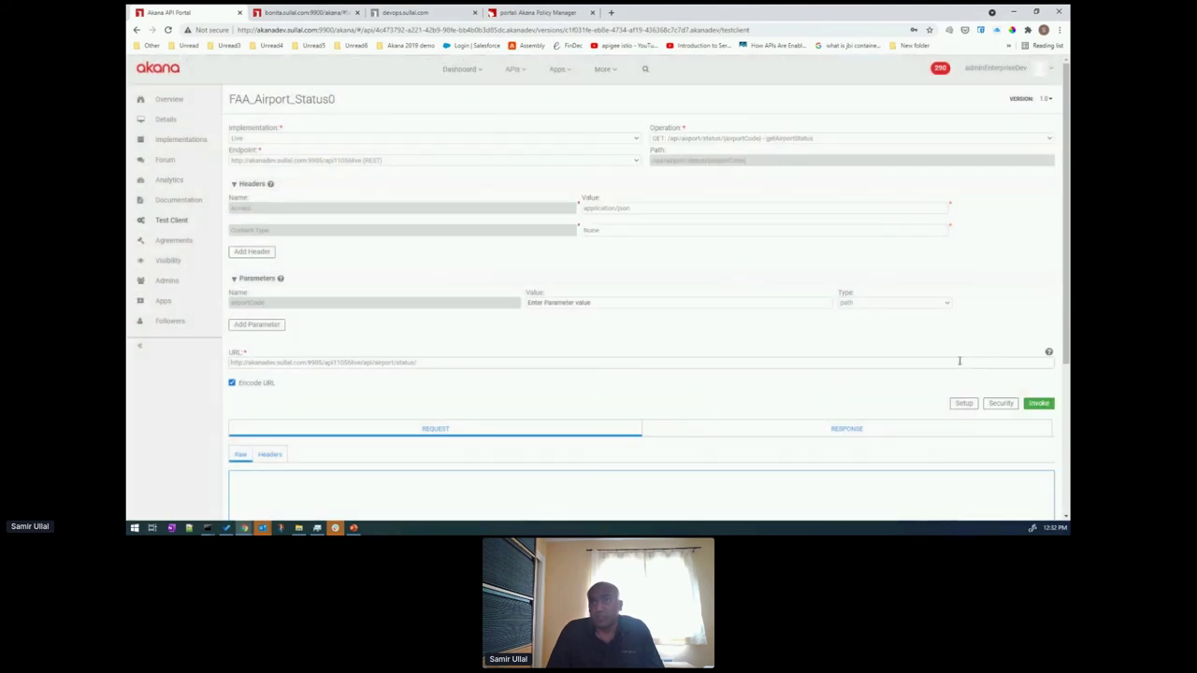
- Switch to the bonita developer portal, list all APIs and open the details of FAA_Airport_Status0
{"action": "left_click", "coordinate": [546, 301]}
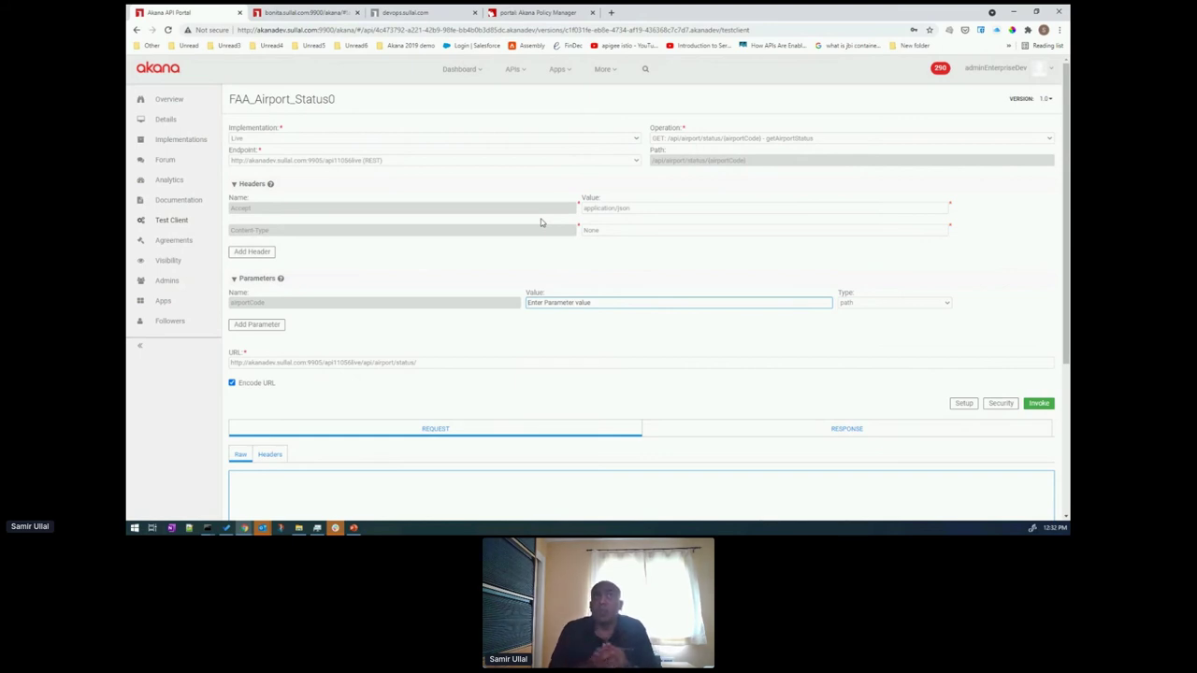
{"action": "left_click", "coordinate": [281, 12]}
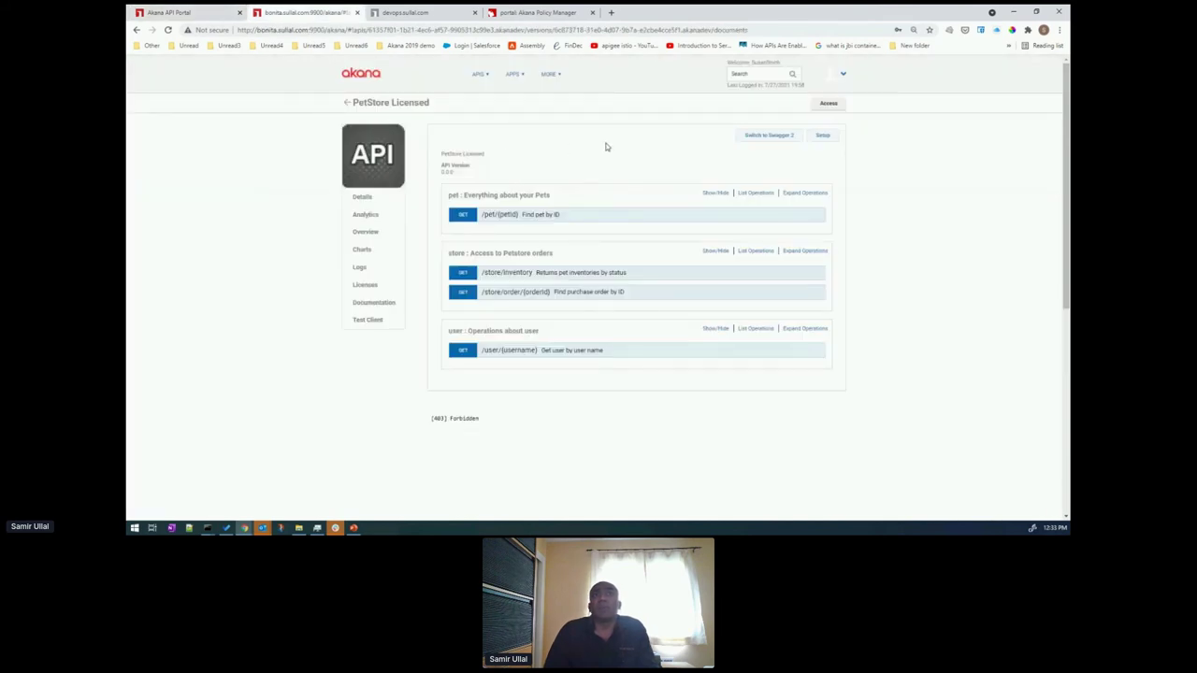
{"action": "left_click", "coordinate": [482, 74]}
{"action": "left_click", "coordinate": [479, 86]}
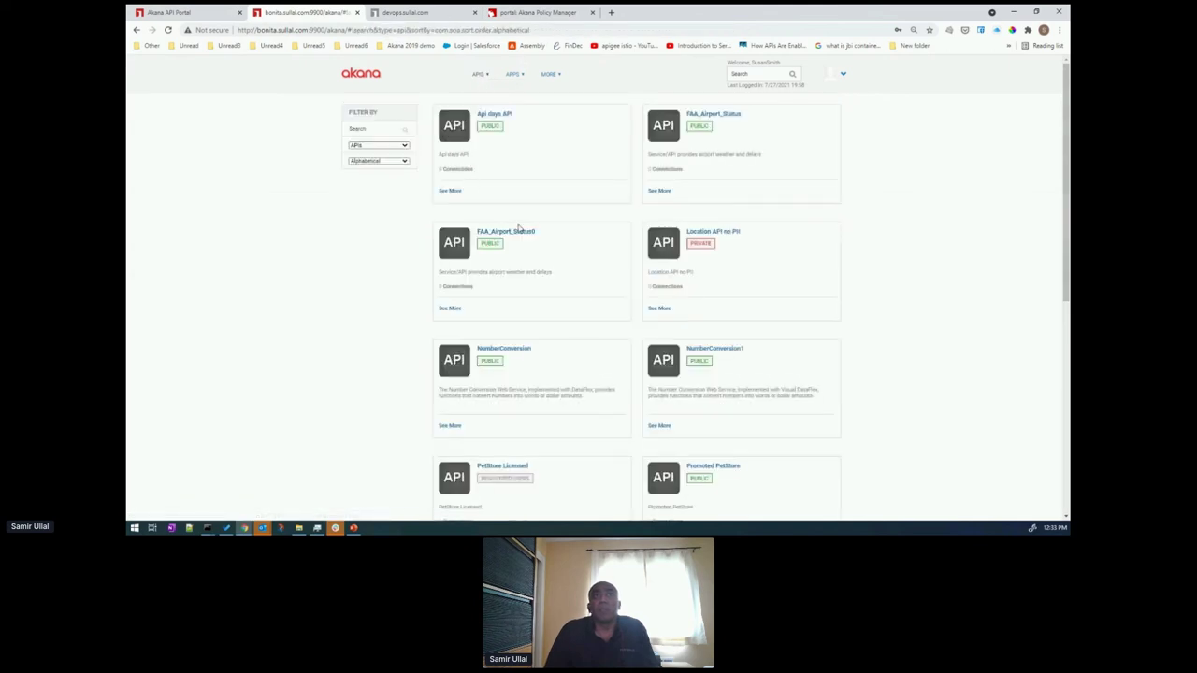
{"action": "left_click", "coordinate": [516, 234]}
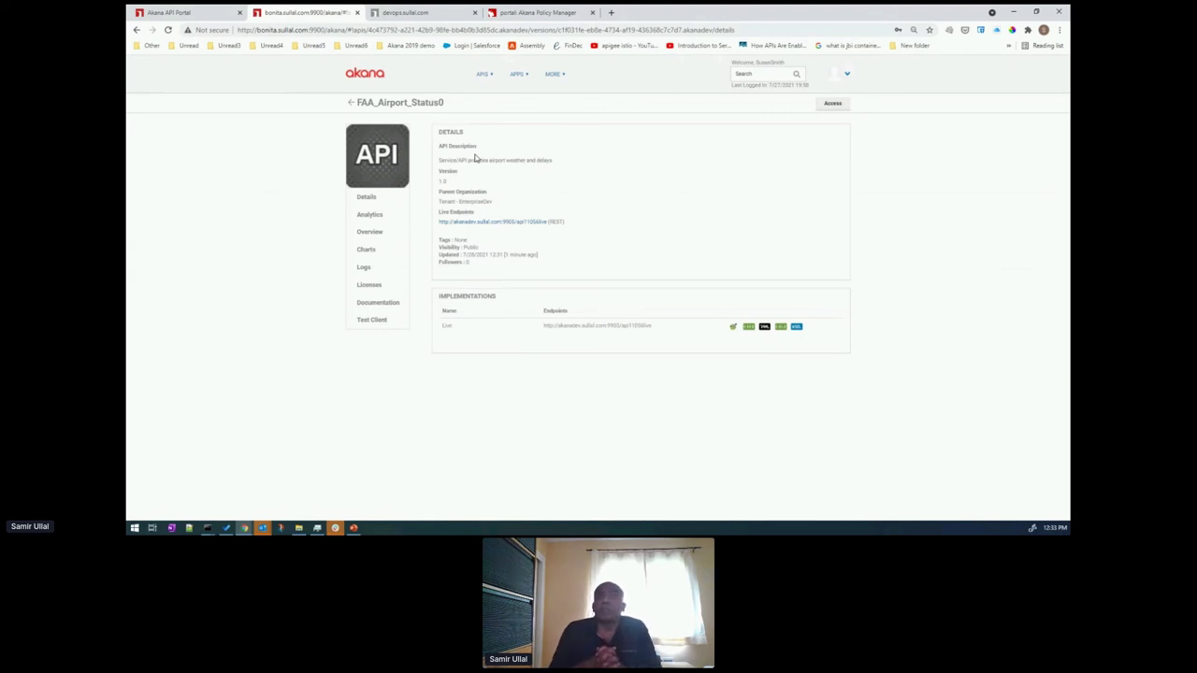
{"action": "left_click", "coordinate": [191, 9]}
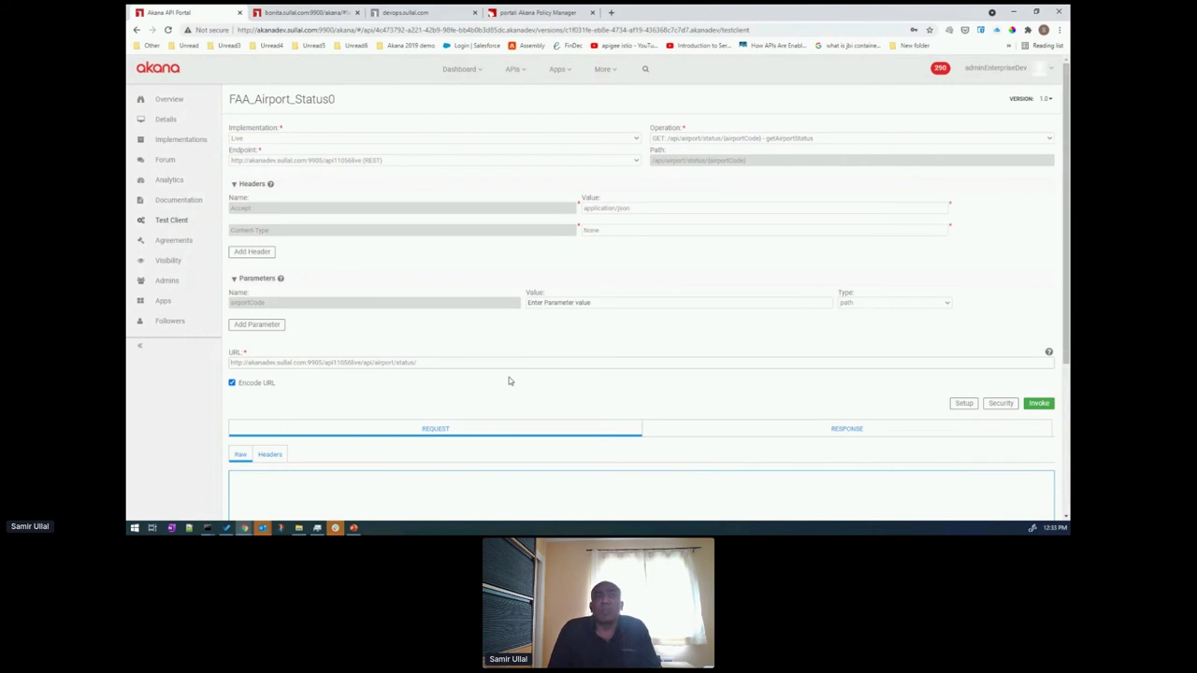
{"action": "left_click", "coordinate": [292, 13]}
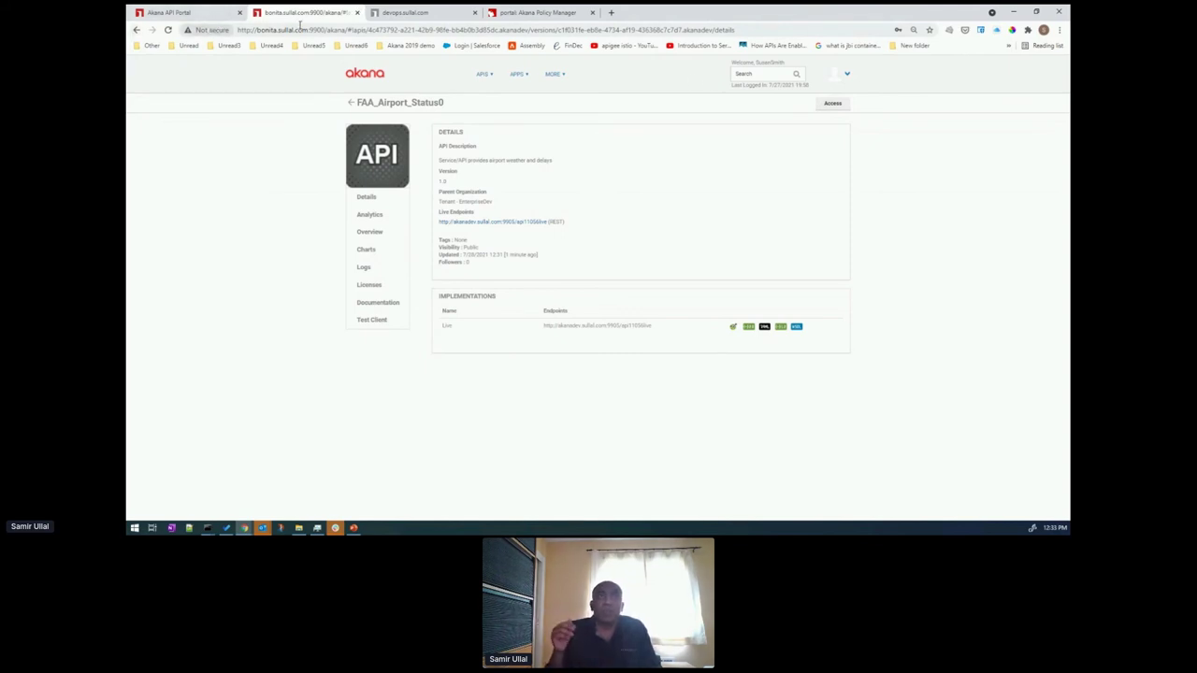
{"action": "left_click", "coordinate": [400, 13]}
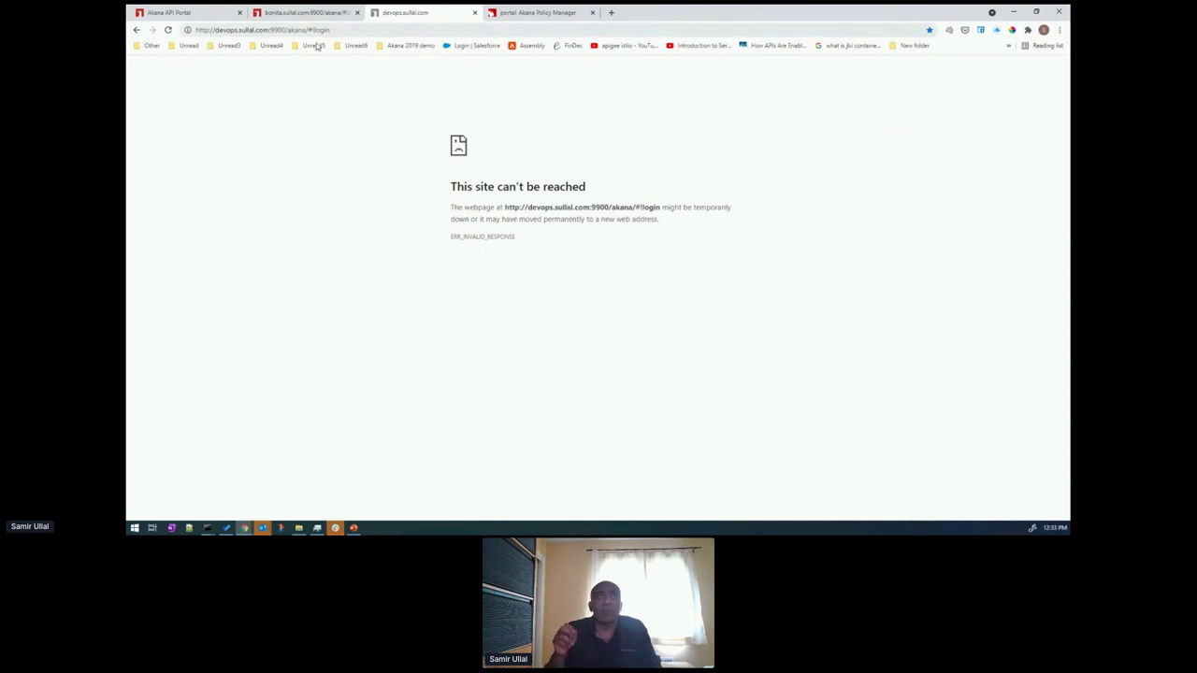
{"action": "left_click", "coordinate": [280, 15]}
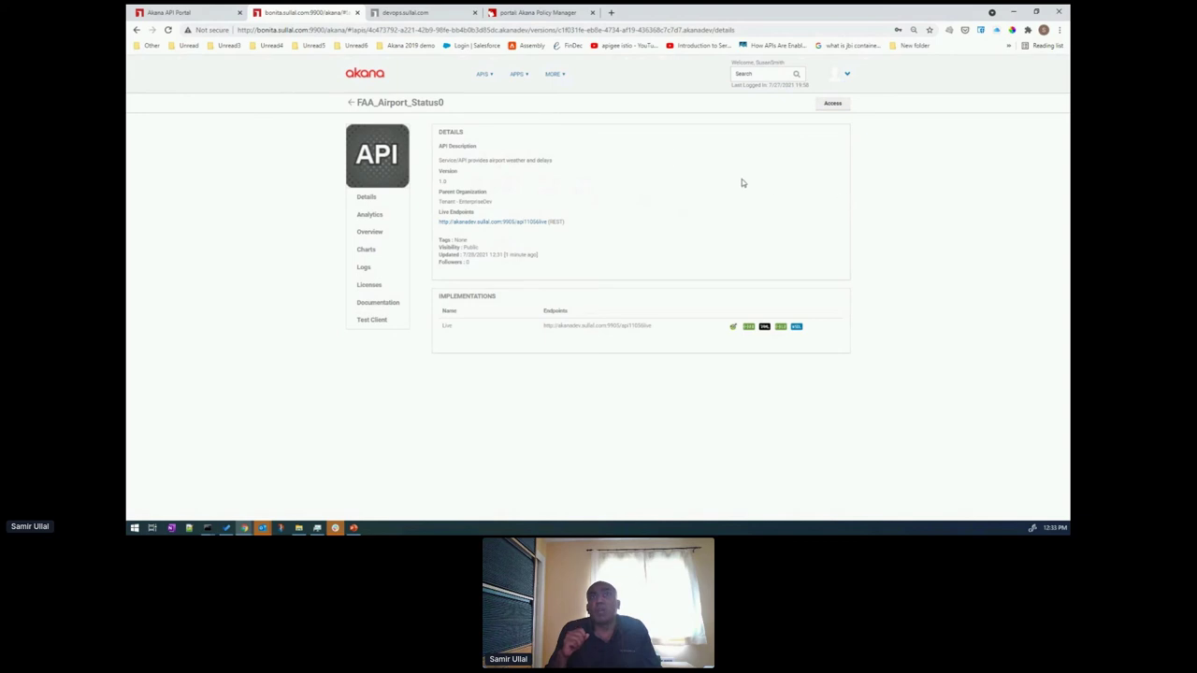
{"action": "left_click", "coordinate": [493, 79]}
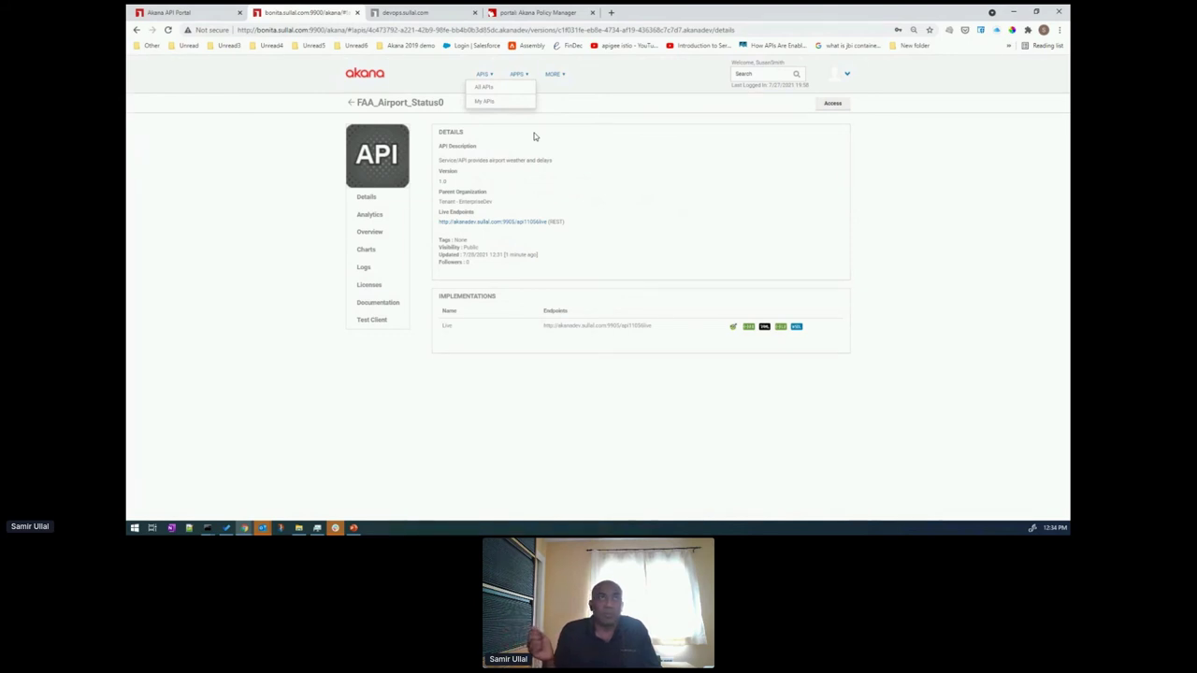
{"action": "left_click", "coordinate": [223, 12]}
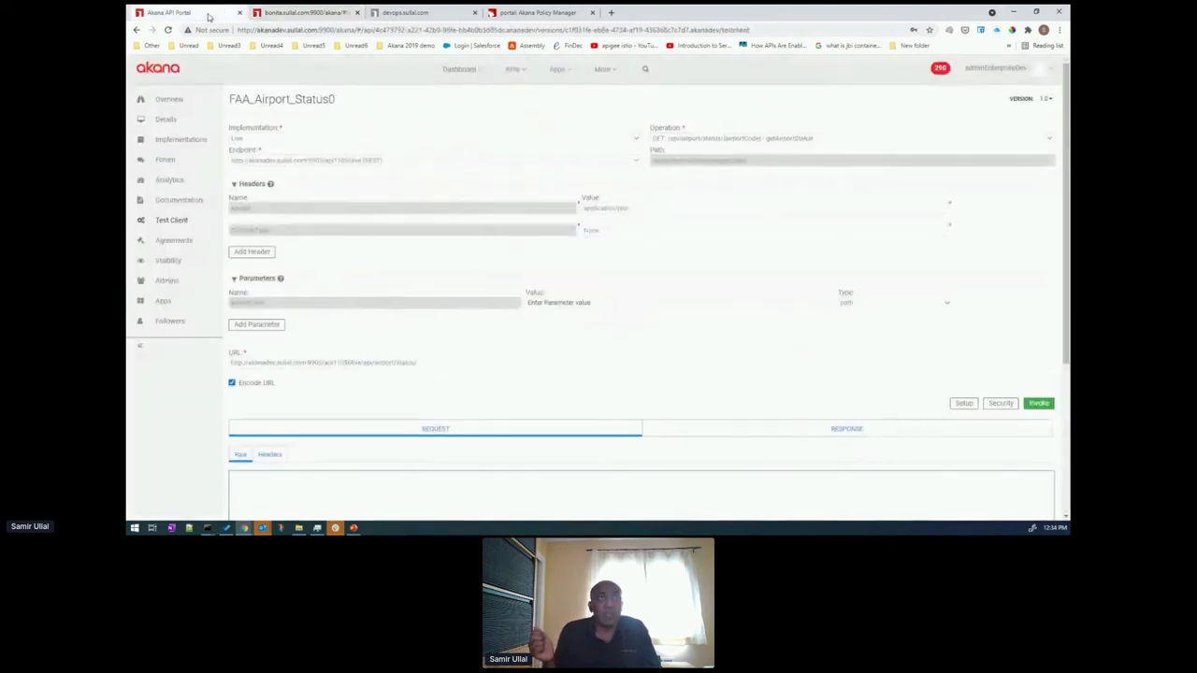
- Open the details of FAA_Airport_Status0 in the development portal and promote the API from DEV to PROD
{"action": "left_click", "coordinate": [166, 119]}
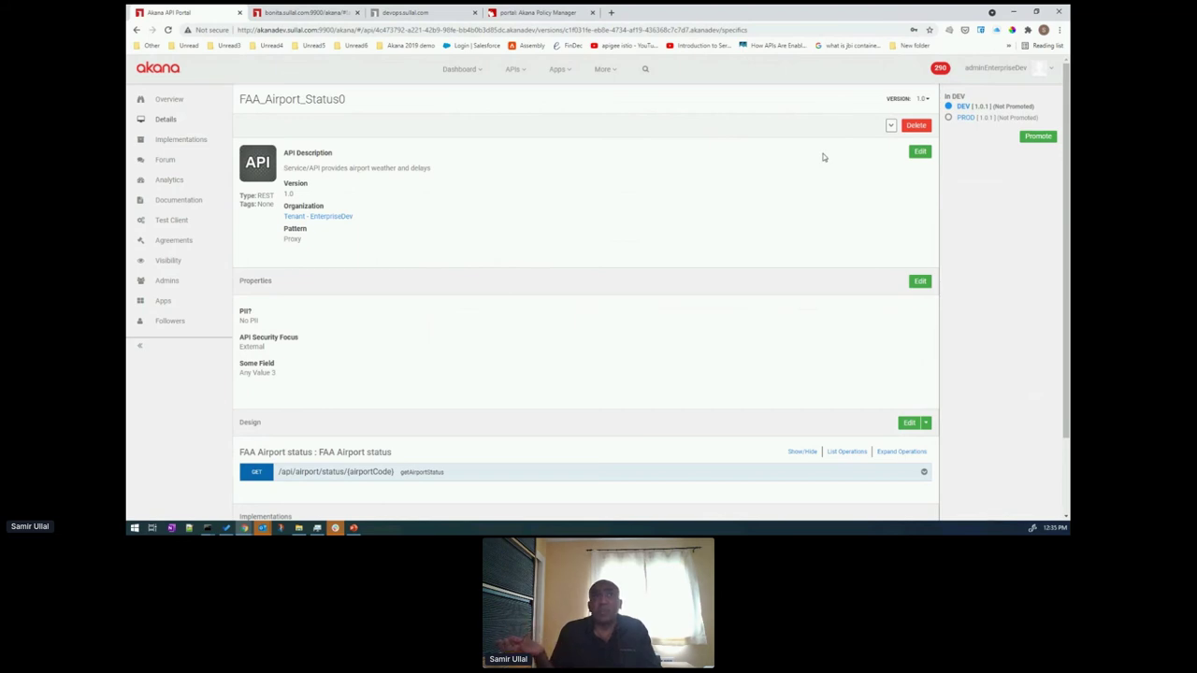
{"action": "left_click", "coordinate": [1051, 138]}
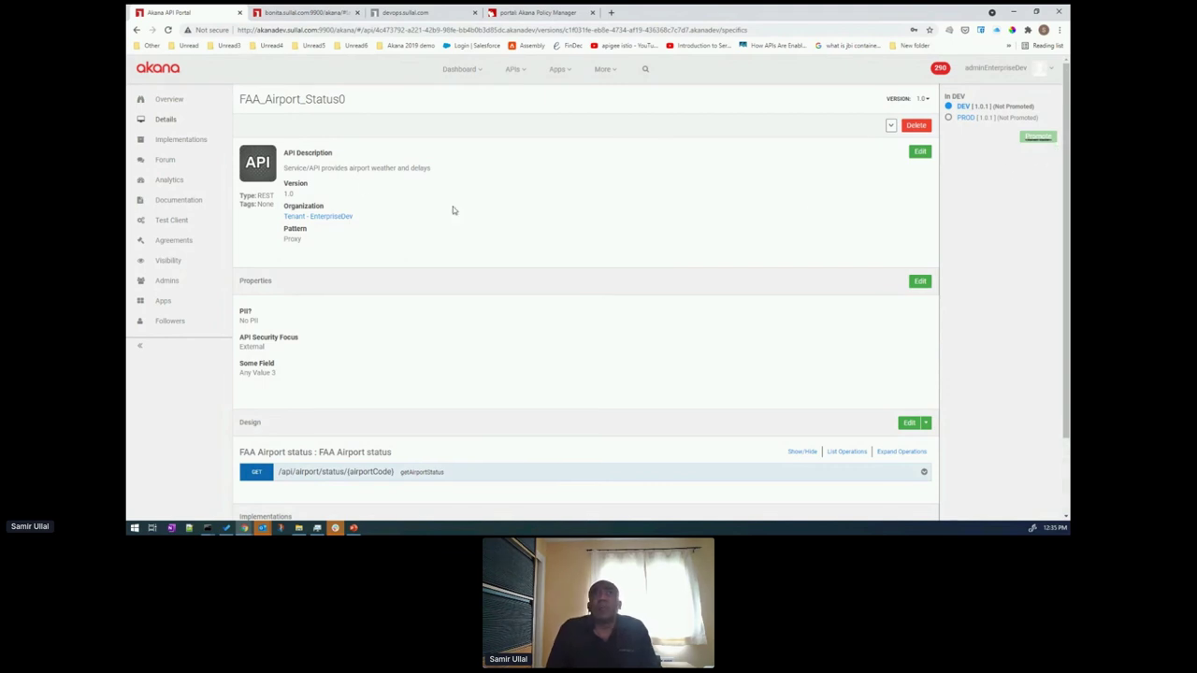
{"action": "left_click_drag", "start_coordinate": [262, 98], "coordinate": [358, 103]}
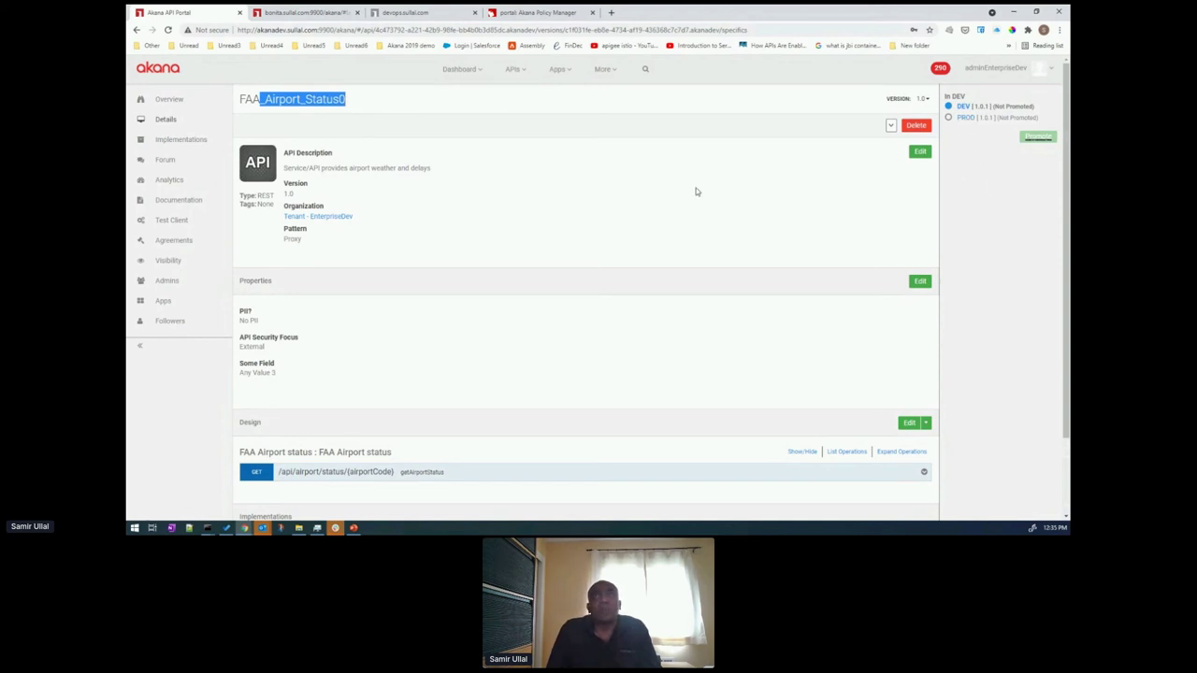
{"action": "left_click", "coordinate": [956, 210]}
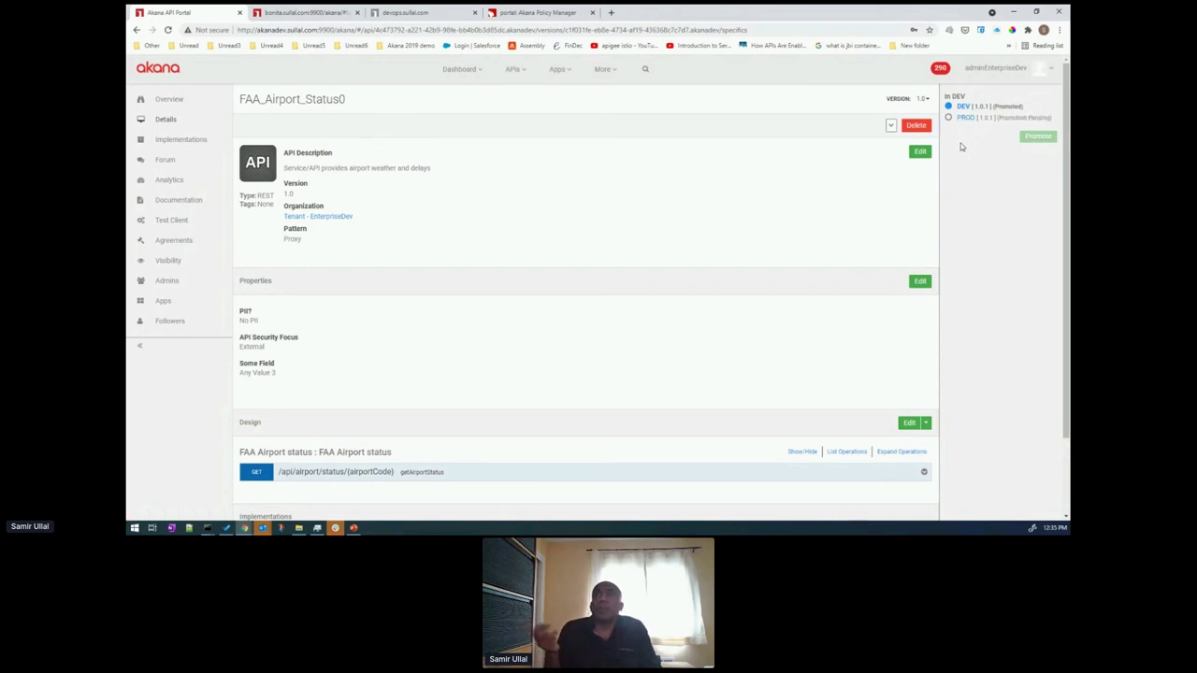
{"action": "left_click_drag", "start_coordinate": [1000, 119], "coordinate": [1046, 135]}
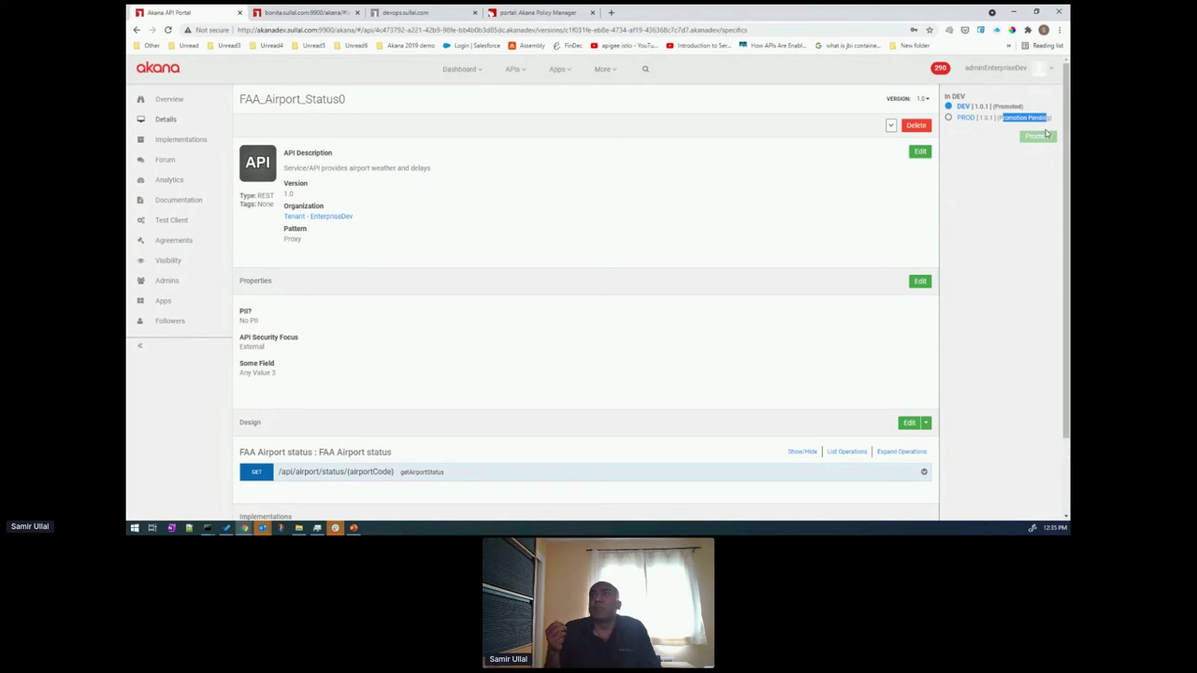
- Reload the devops portal and log in with the saved administrator e-mail and password
{"action": "left_click", "coordinate": [436, 17]}
{"action": "left_click", "coordinate": [169, 29]}
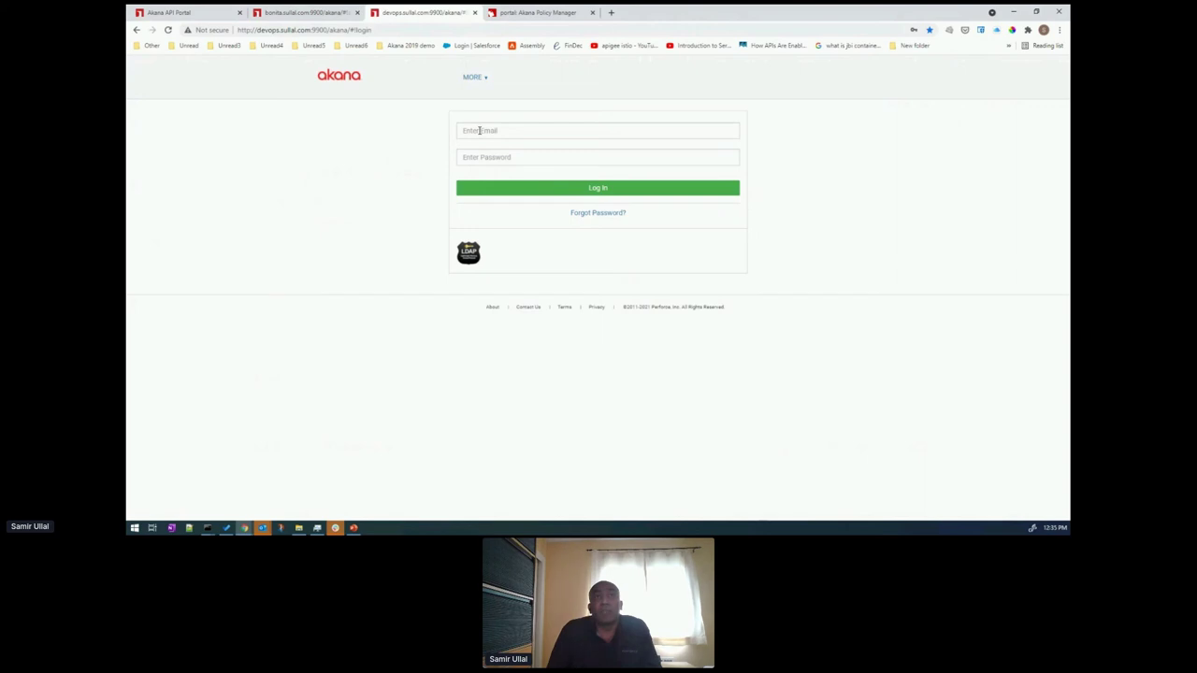
{"action": "left_click", "coordinate": [475, 130]}
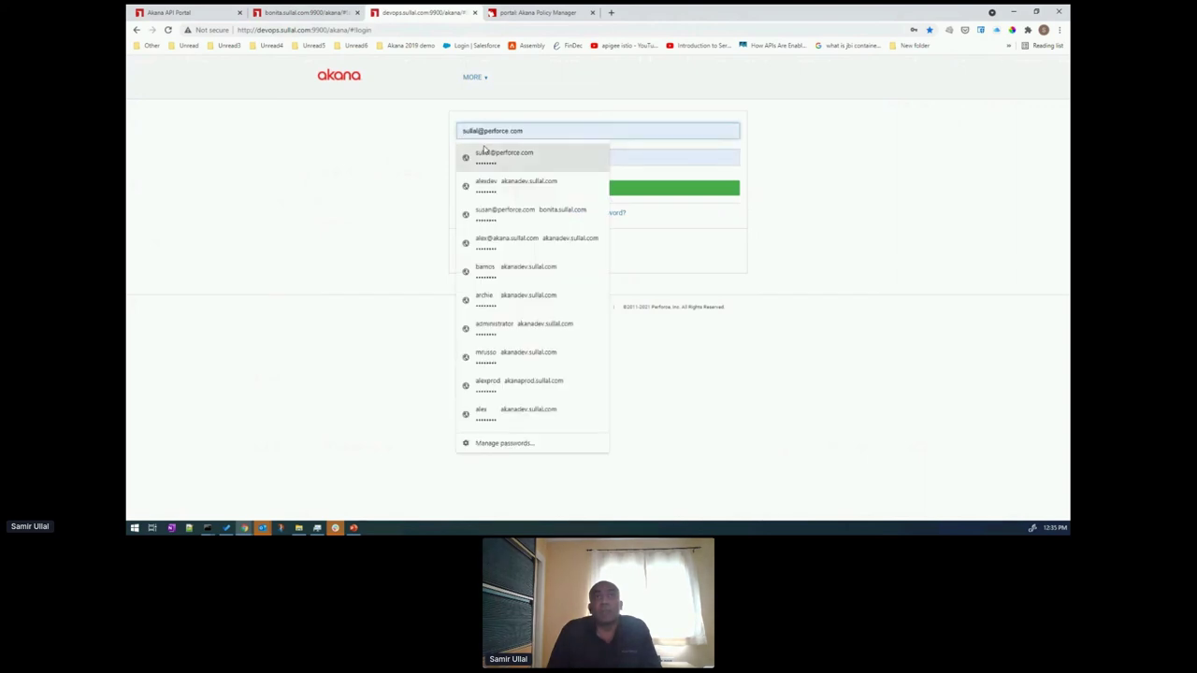
{"action": "left_click", "coordinate": [485, 153]}
{"action": "left_click", "coordinate": [593, 189]}
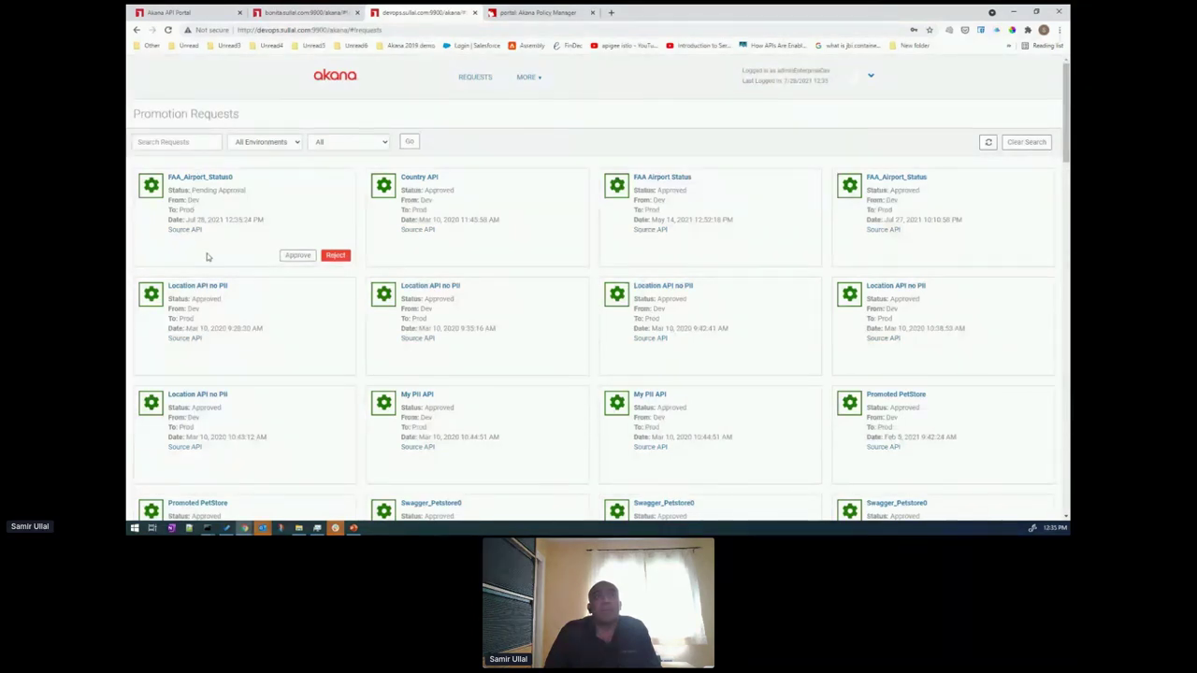
- Open the pending FAA_Airport_Status0 promotion request, review its required role and approve it
{"action": "left_click", "coordinate": [187, 179]}
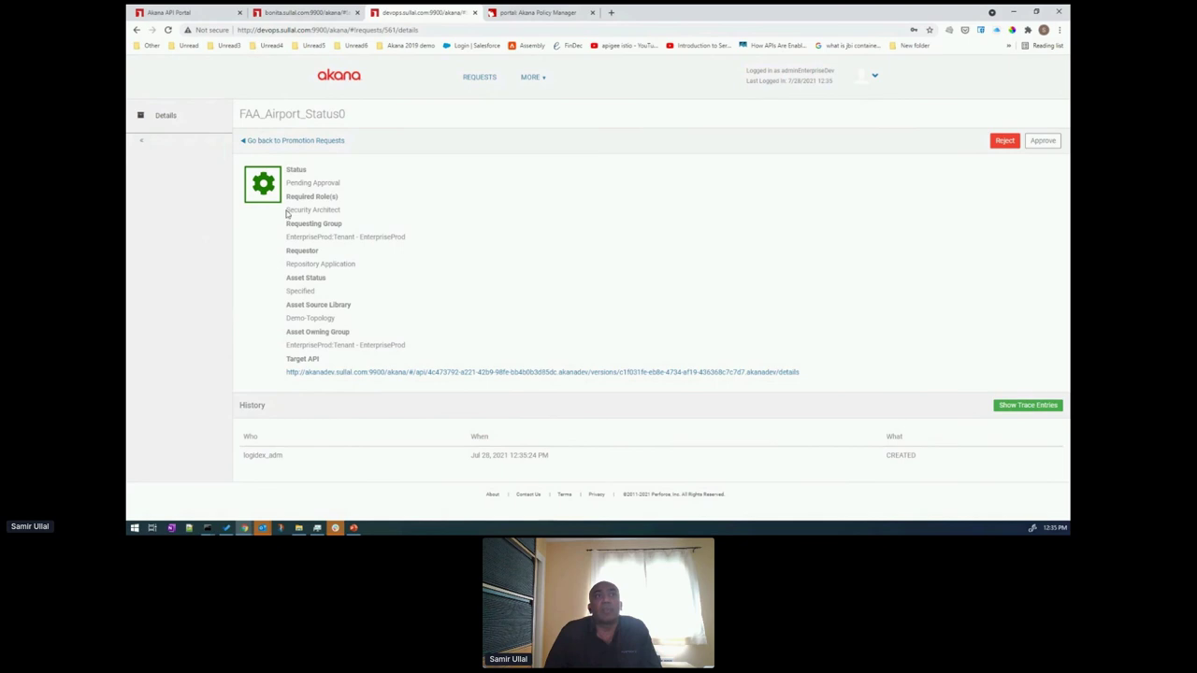
{"action": "left_click_drag", "start_coordinate": [286, 212], "coordinate": [343, 218]}
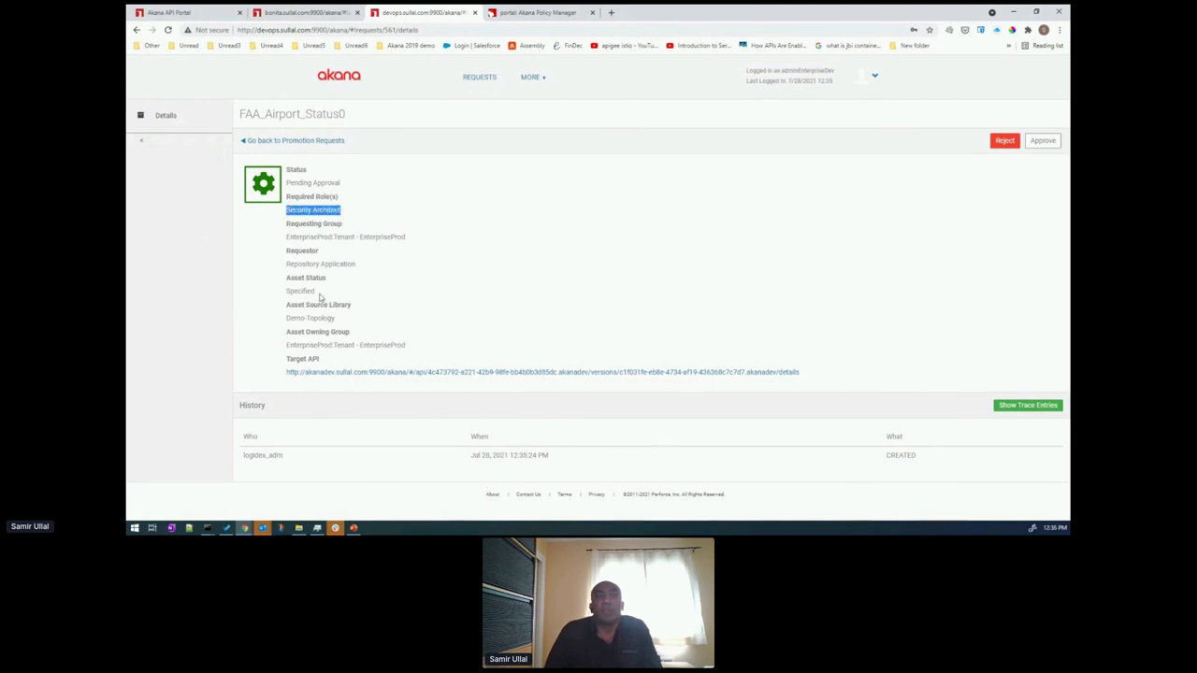
{"action": "left_click", "coordinate": [333, 218]}
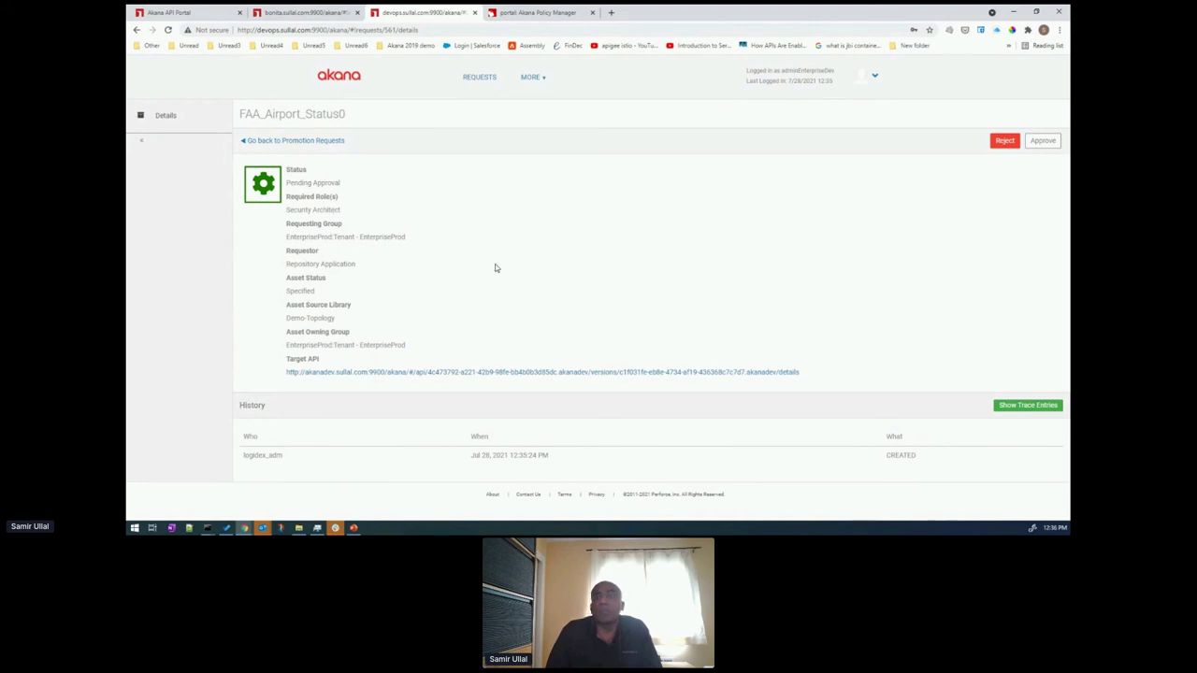
{"action": "left_click", "coordinate": [1043, 140]}
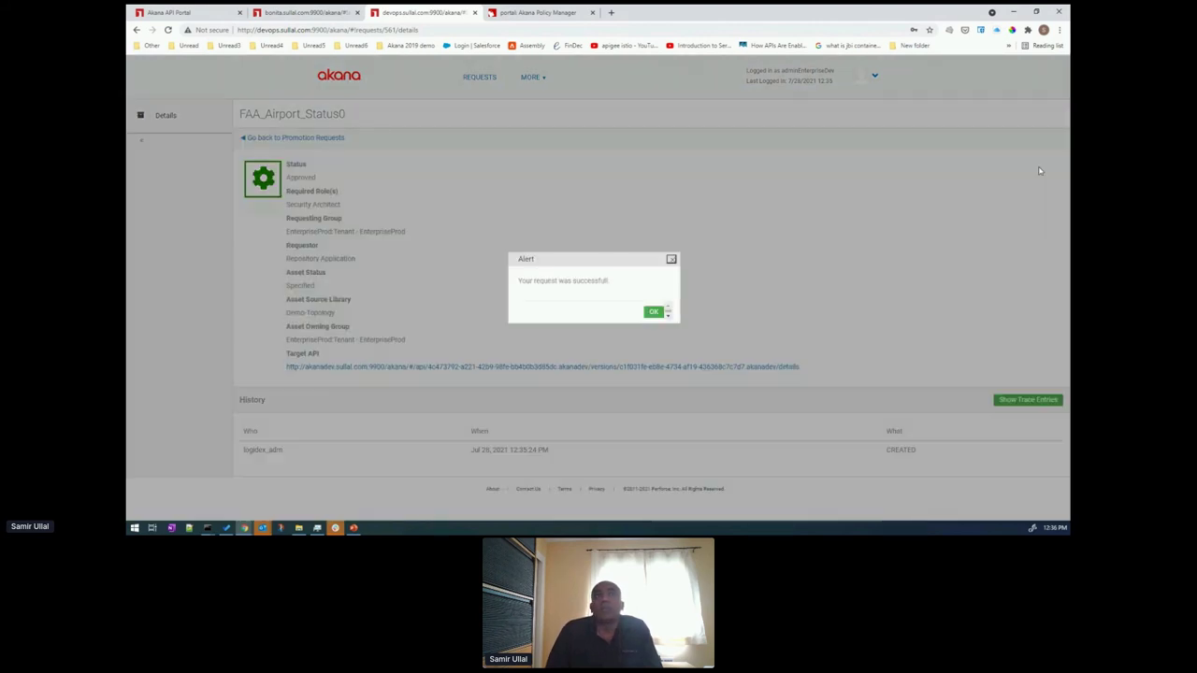
{"action": "left_click", "coordinate": [656, 314]}
- Check the promotion status of FAA_Airport_Status0 in the development portal and in the devops promotion requests list
{"action": "left_click", "coordinate": [187, 13]}
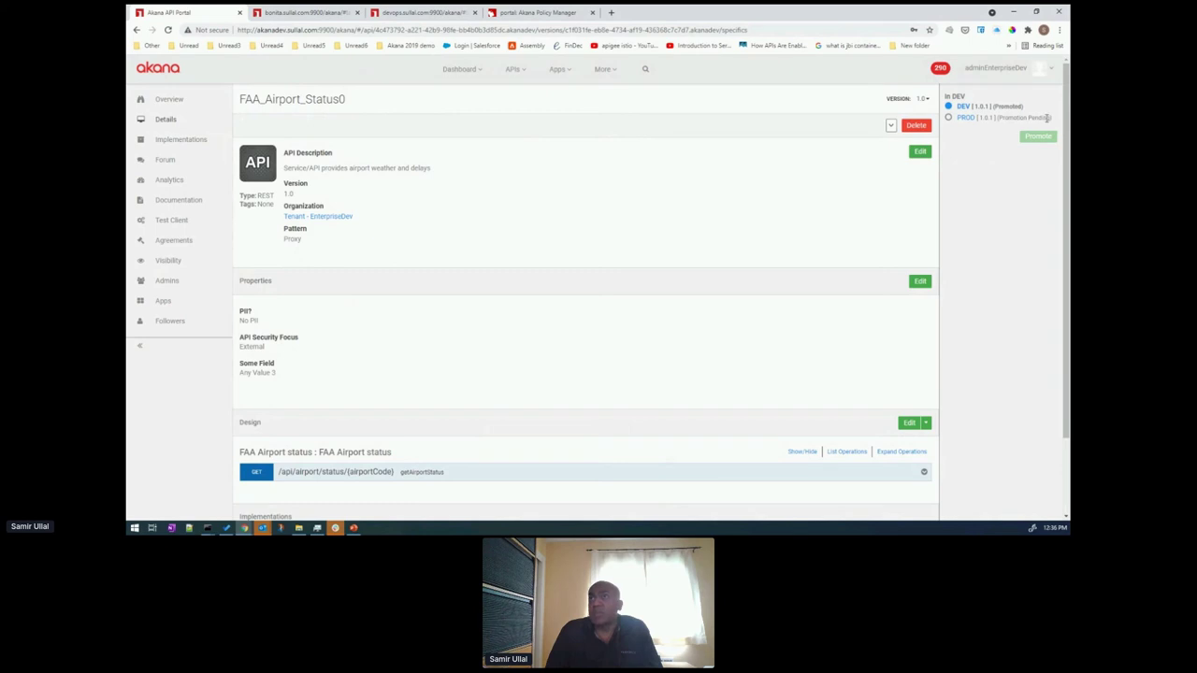
{"action": "left_click", "coordinate": [432, 13]}
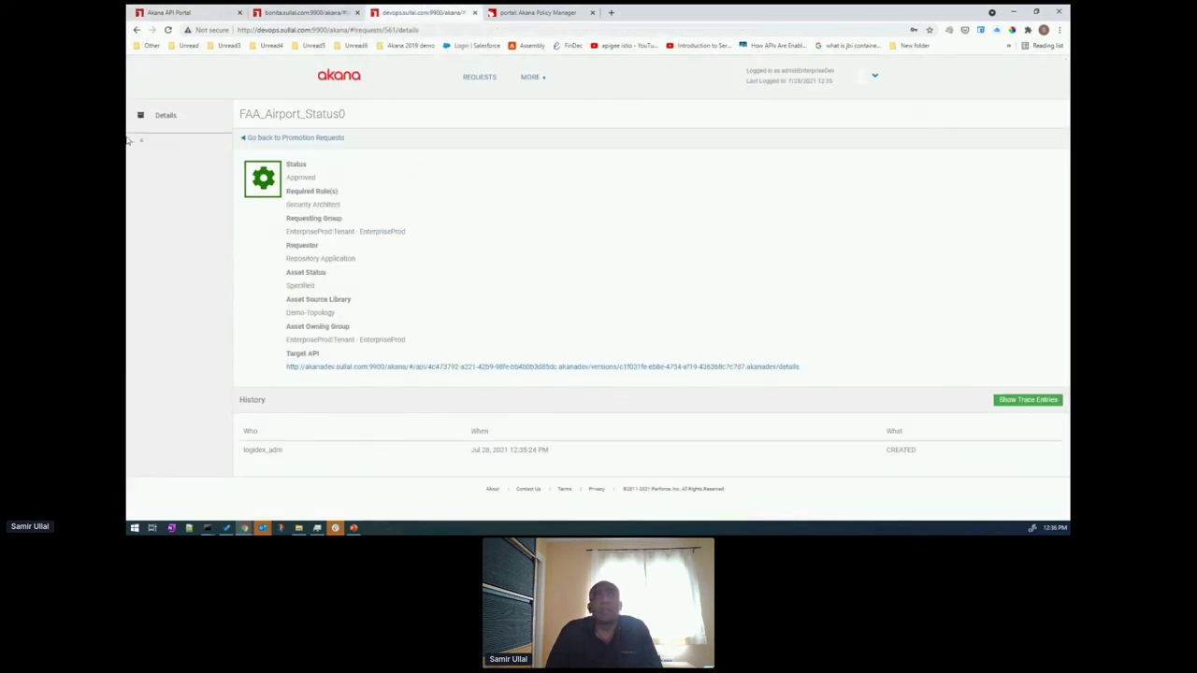
{"action": "left_click", "coordinate": [468, 77]}
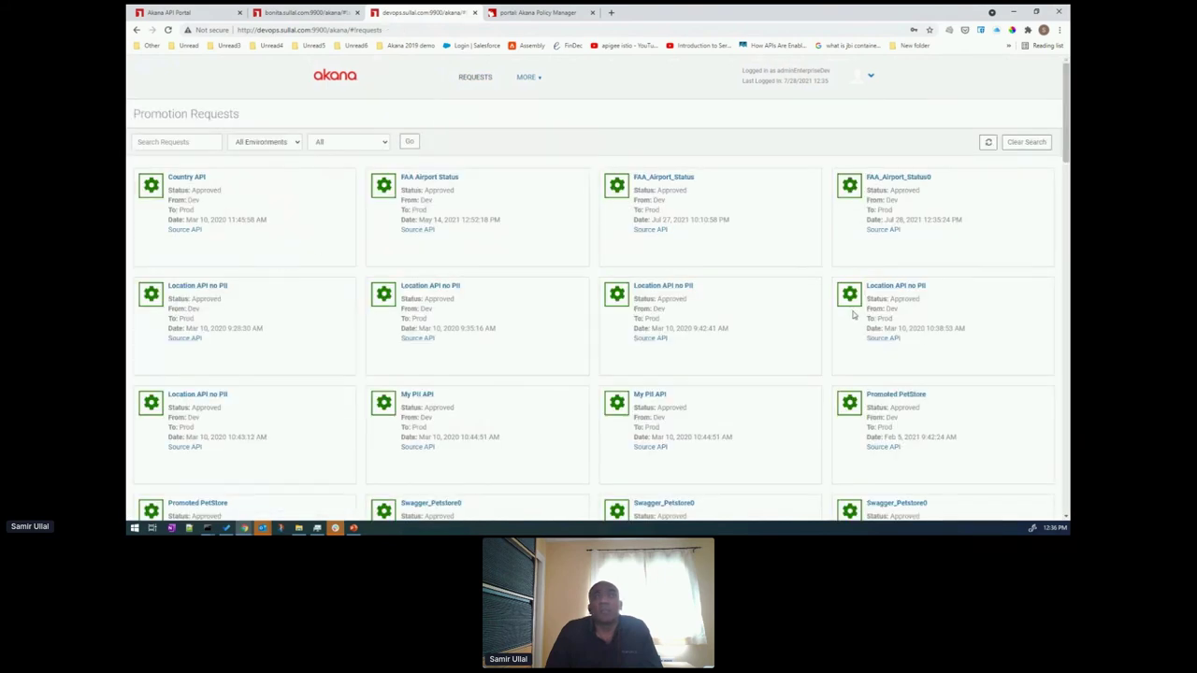
{"action": "key", "text": "ctrl+1"}
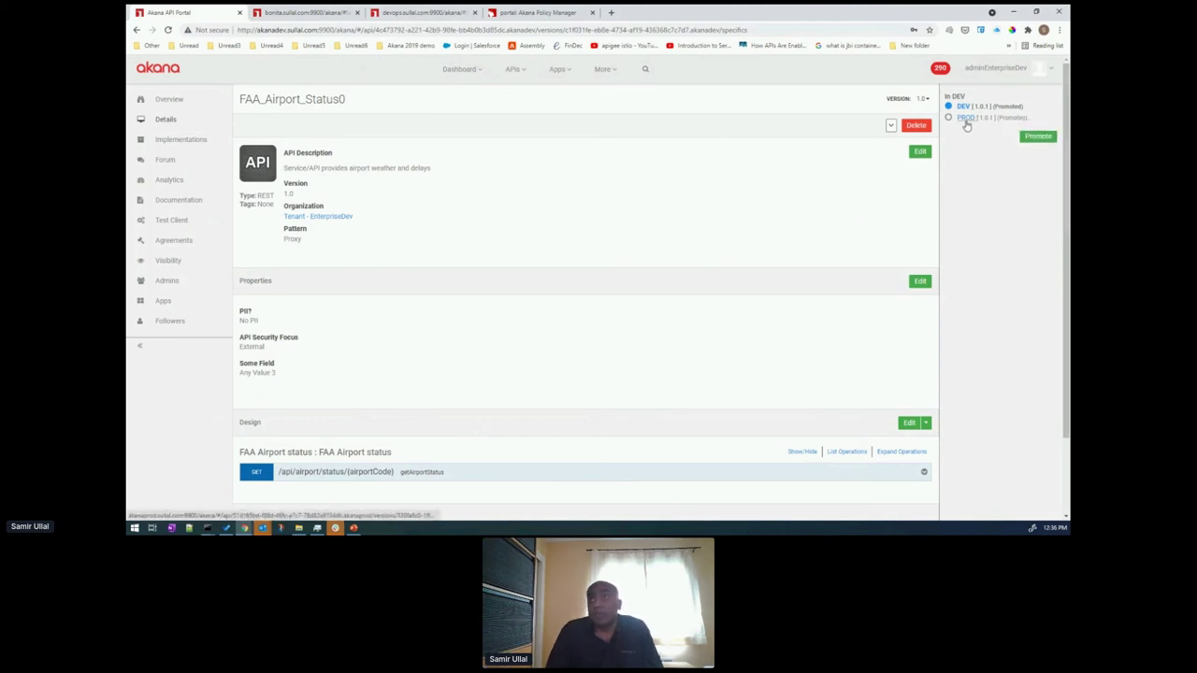
- Open the PROD copy of FAA_Airport_Status0 and log in to the production portal with the saved user name and password
{"action": "left_click", "coordinate": [966, 119]}
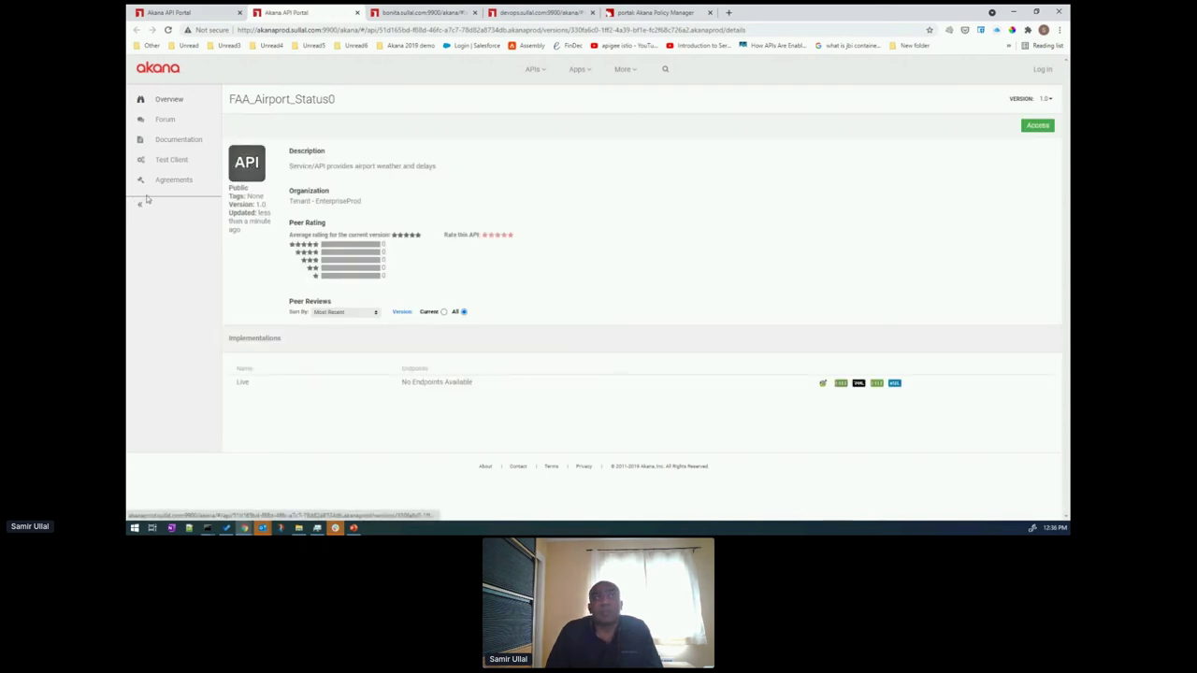
{"action": "left_click", "coordinate": [1043, 70]}
{"action": "left_click", "coordinate": [561, 106]}
{"action": "left_click", "coordinate": [552, 131]}
{"action": "left_click", "coordinate": [578, 159]}
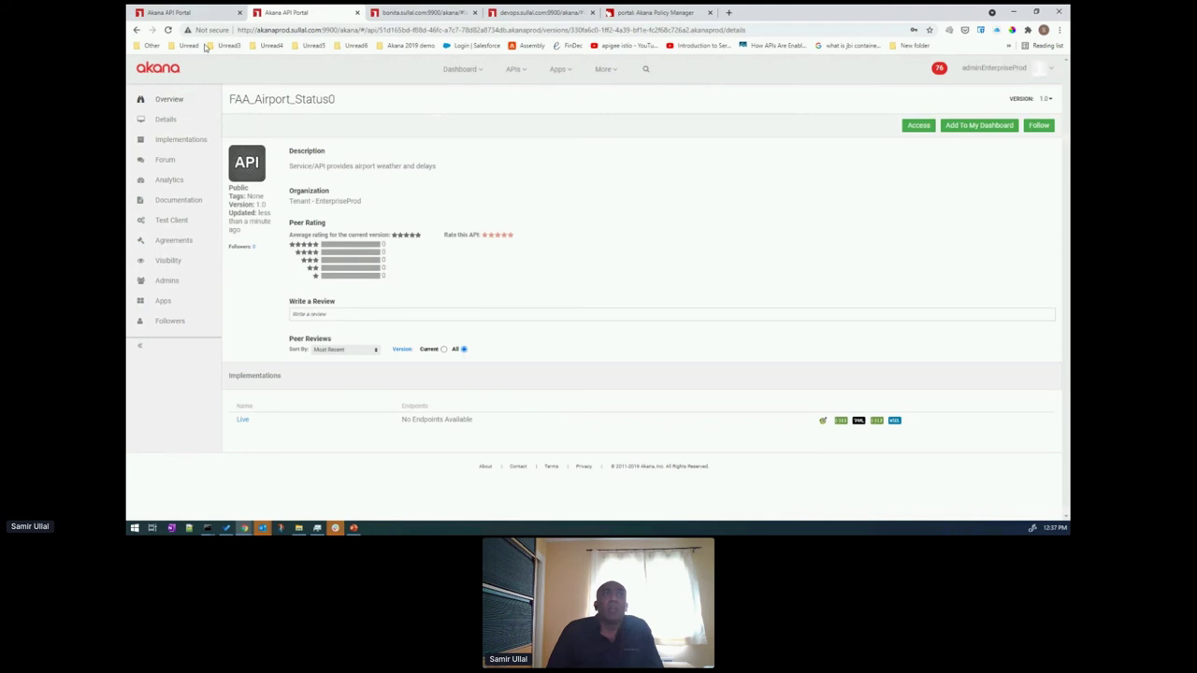
- Examine the OAuth Dev provider in the development FAA_Airport_Status0 API's OAuth details and return to its production copy
{"action": "left_click", "coordinate": [183, 14]}
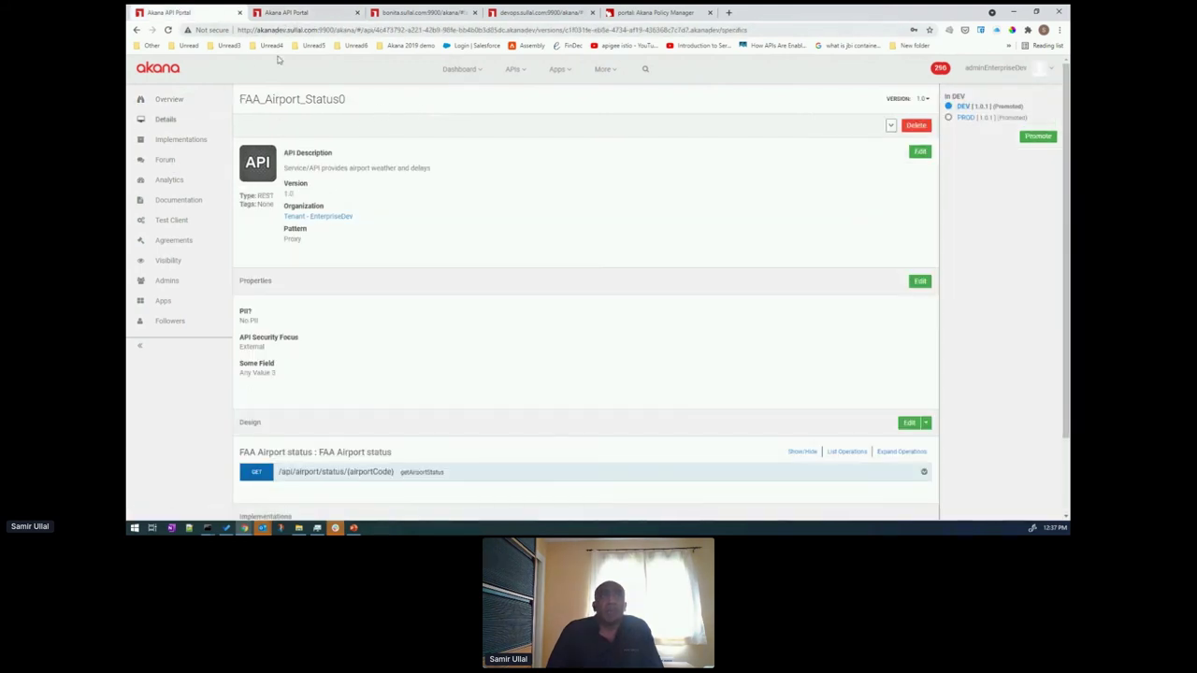
{"action": "left_click", "coordinate": [164, 120]}
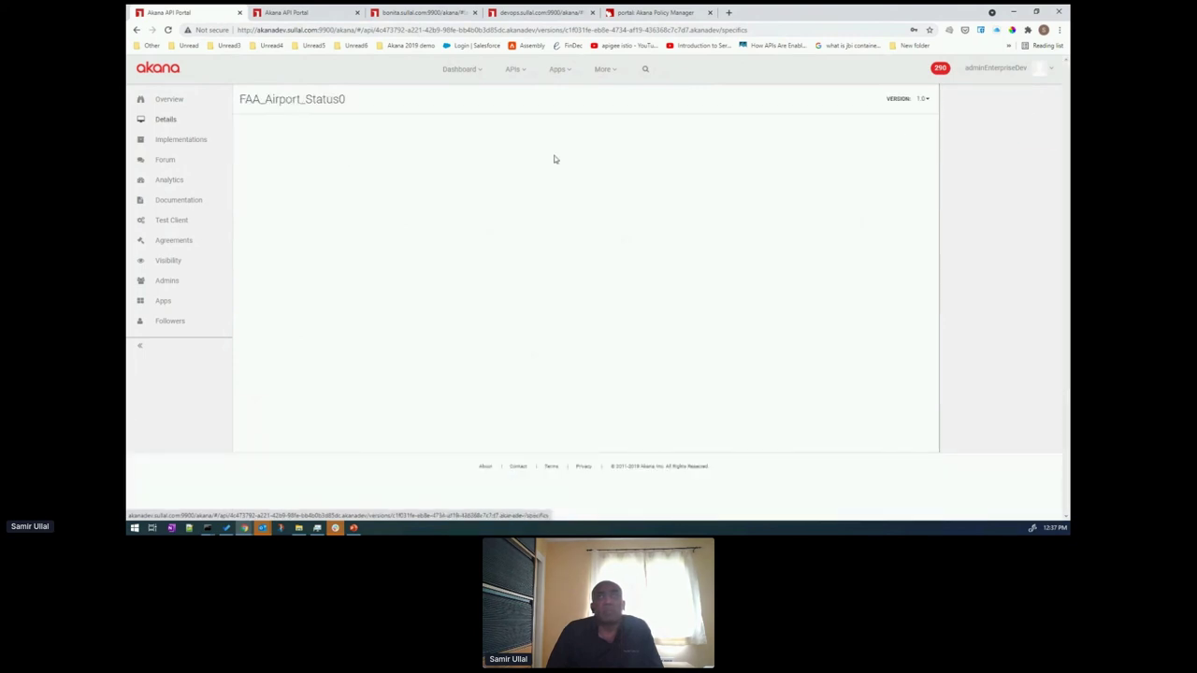
{"action": "left_click", "coordinate": [892, 126]}
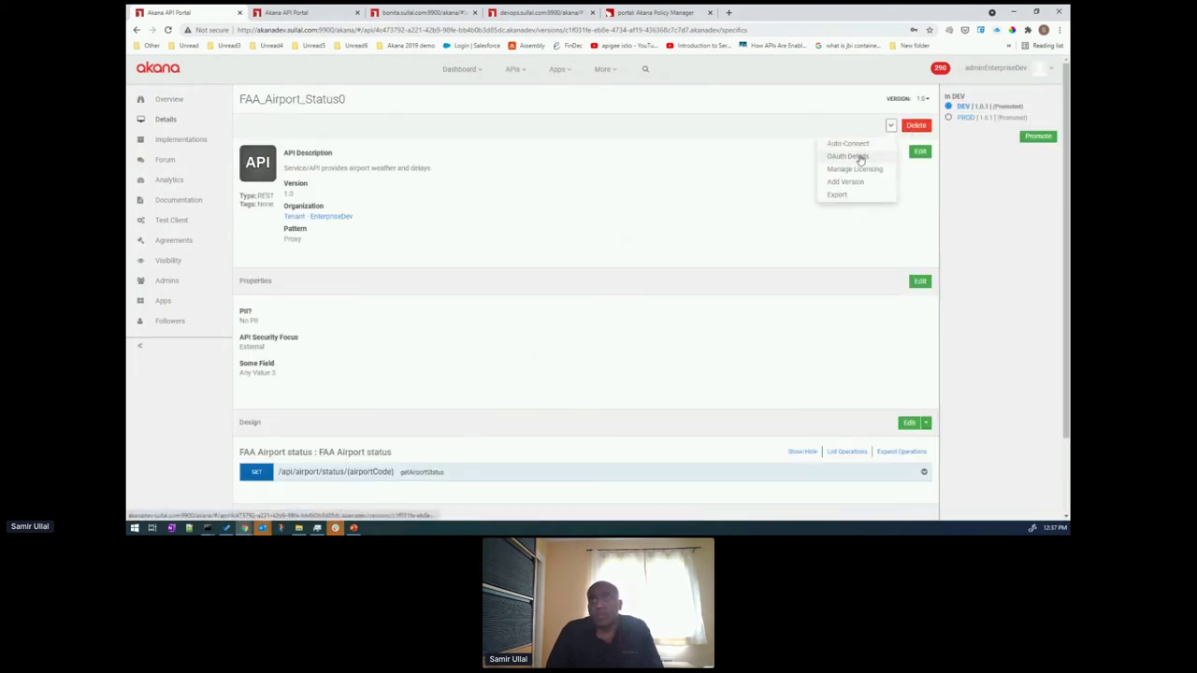
{"action": "left_click", "coordinate": [857, 155]}
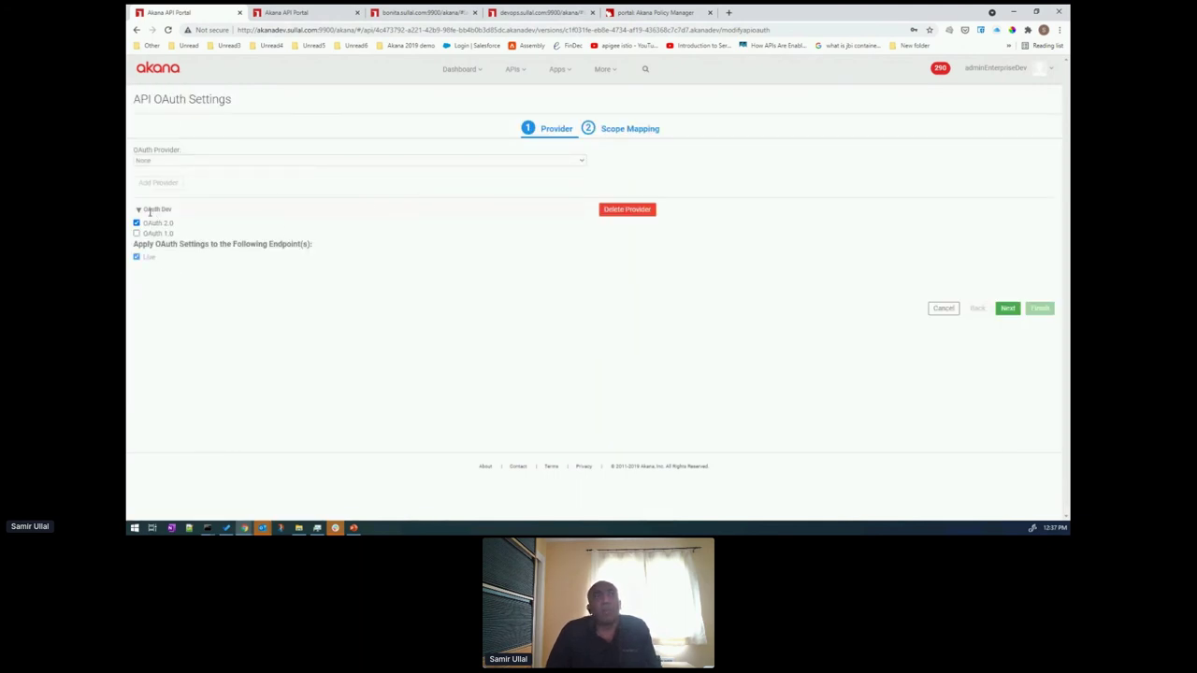
{"action": "left_click_drag", "start_coordinate": [173, 213], "coordinate": [142, 211]}
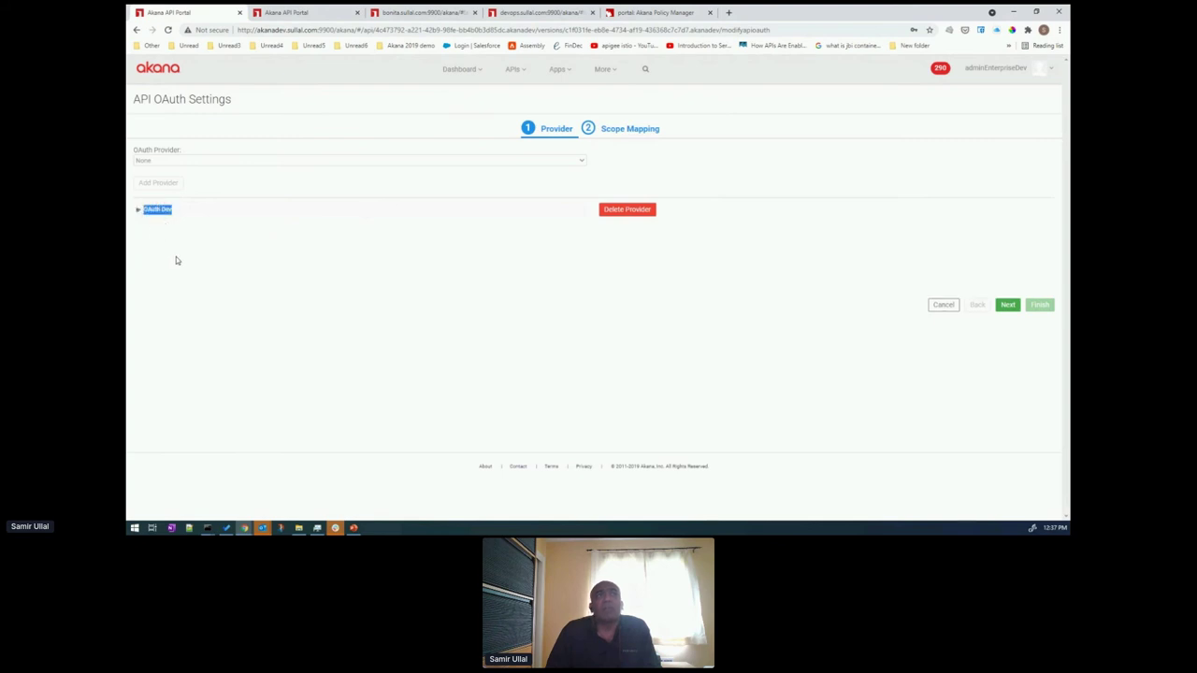
{"action": "left_click", "coordinate": [139, 210]}
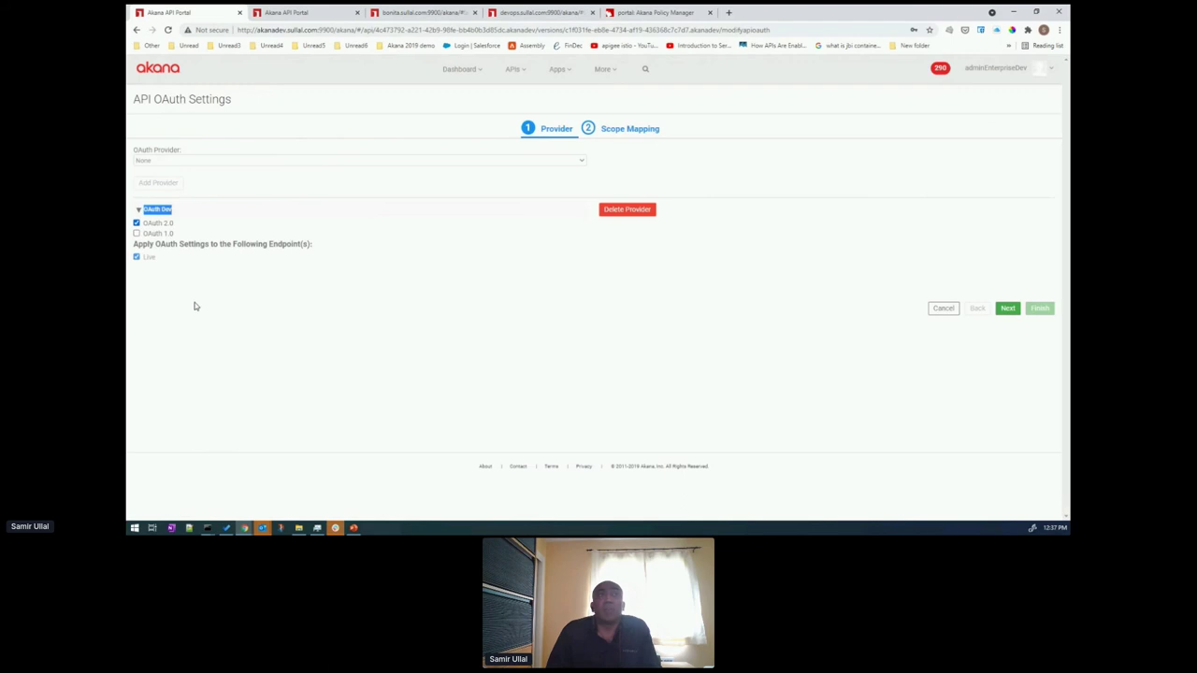
{"action": "left_click", "coordinate": [283, 11]}
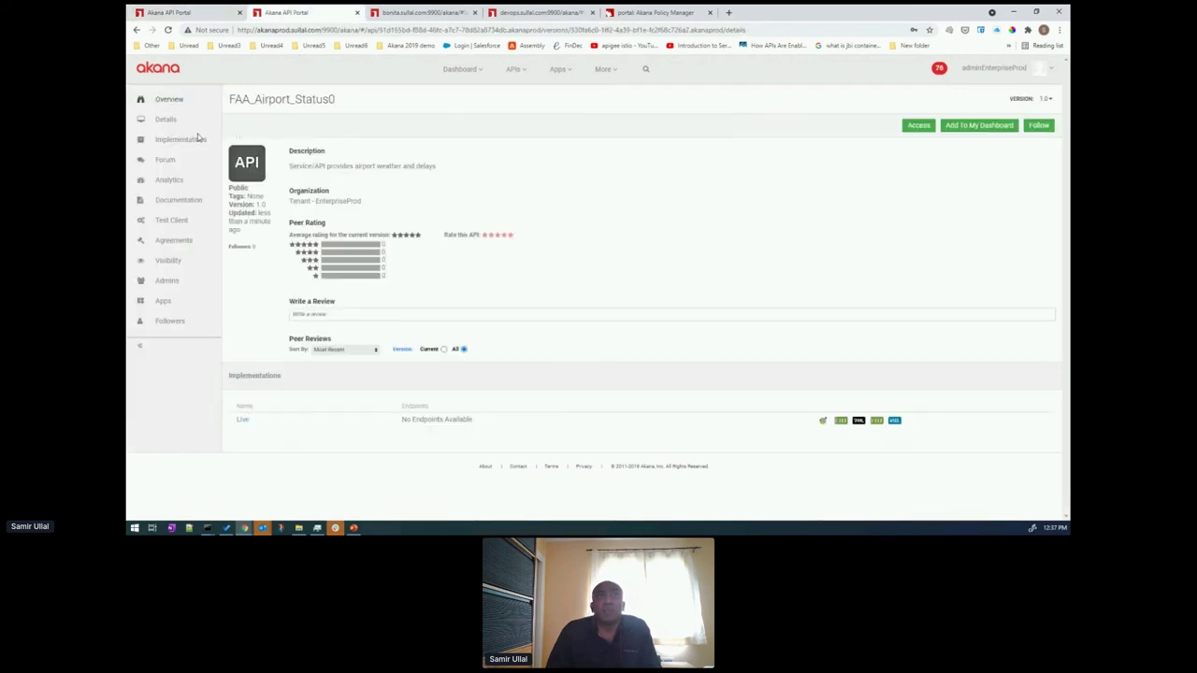
- Examine the OAuth Prod provider in the production FAA_Airport_Status0 API's OAuth details and compare it with the development API's provider
{"action": "left_click", "coordinate": [165, 119]}
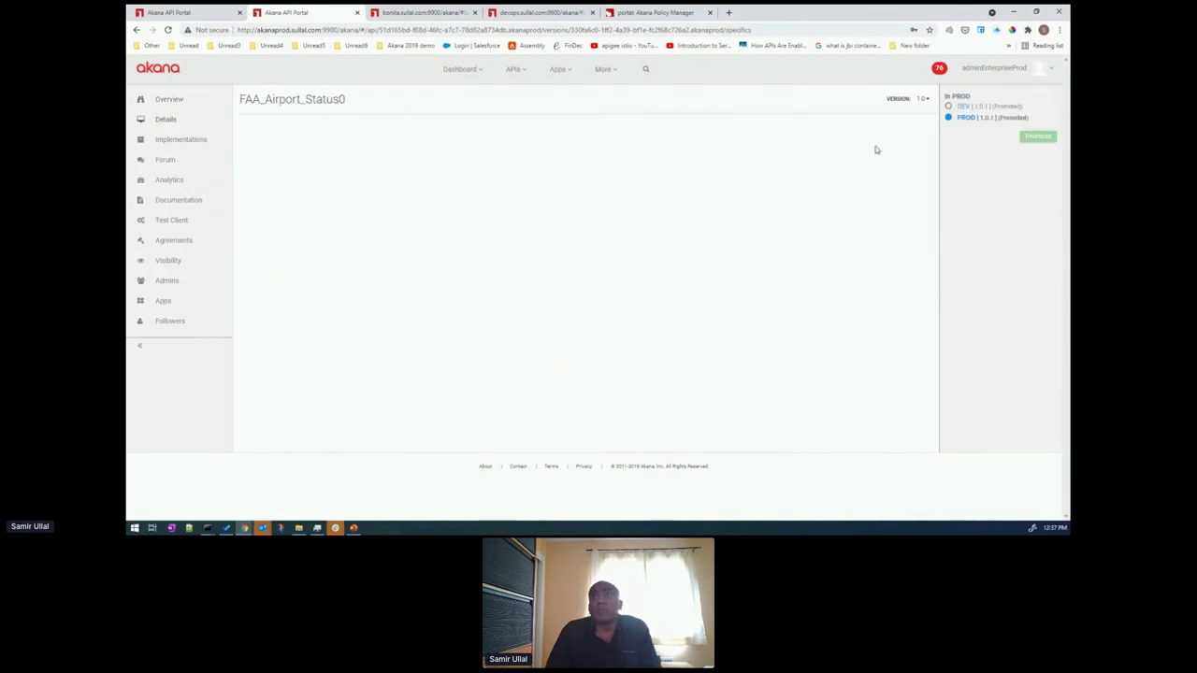
{"action": "left_click", "coordinate": [891, 125]}
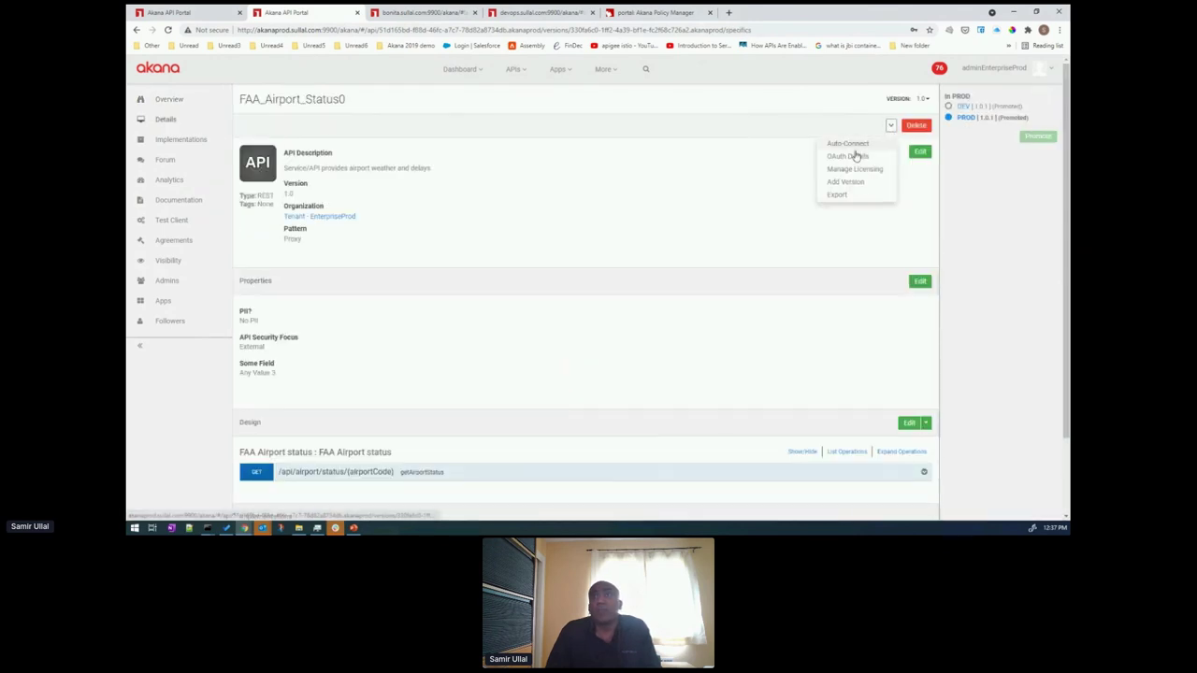
{"action": "left_click", "coordinate": [856, 156]}
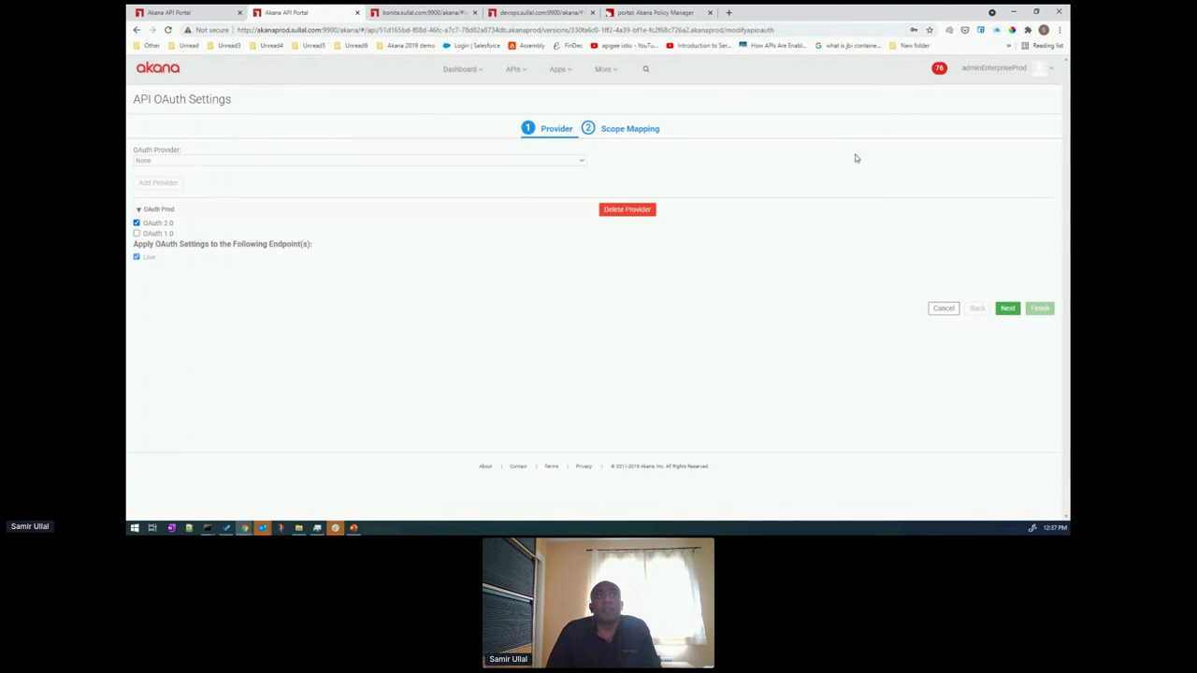
{"action": "left_click_drag", "start_coordinate": [172, 213], "coordinate": [142, 212]}
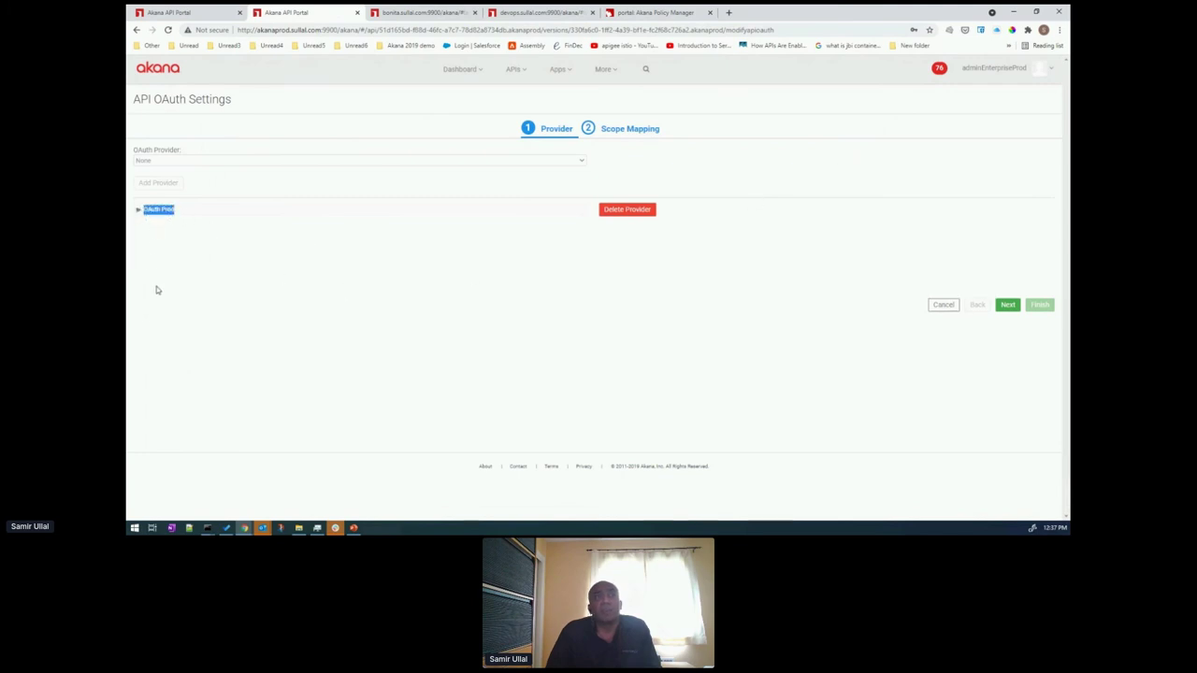
{"action": "left_click", "coordinate": [139, 210]}
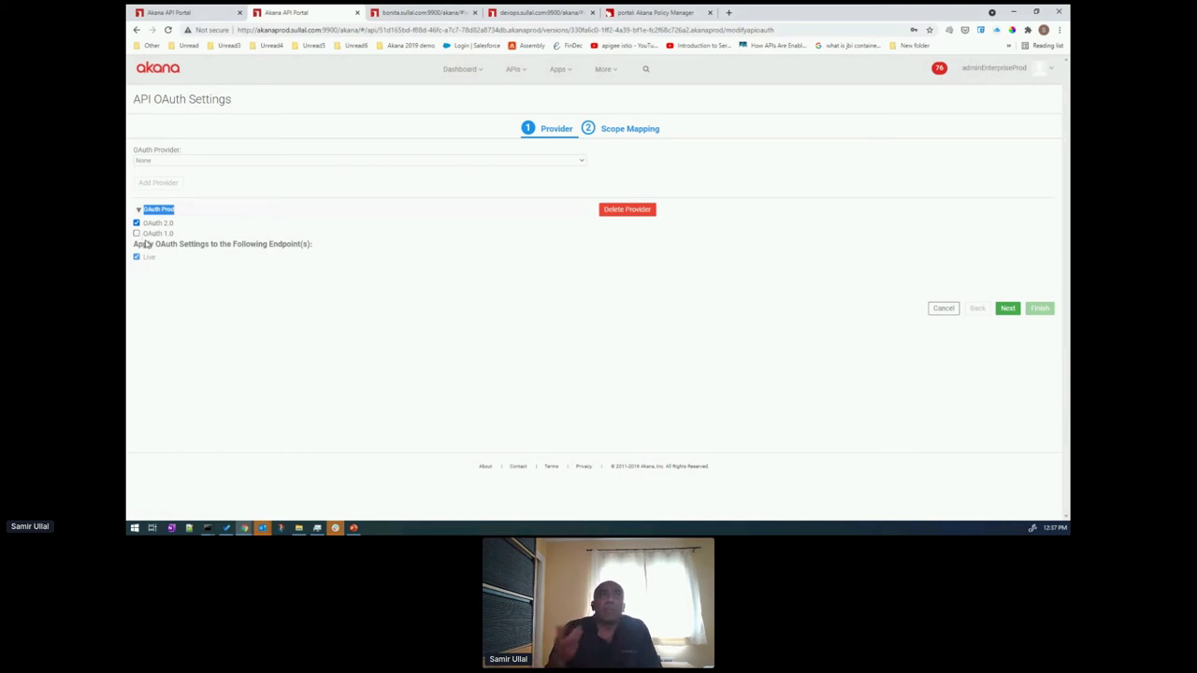
{"action": "left_click", "coordinate": [203, 15]}
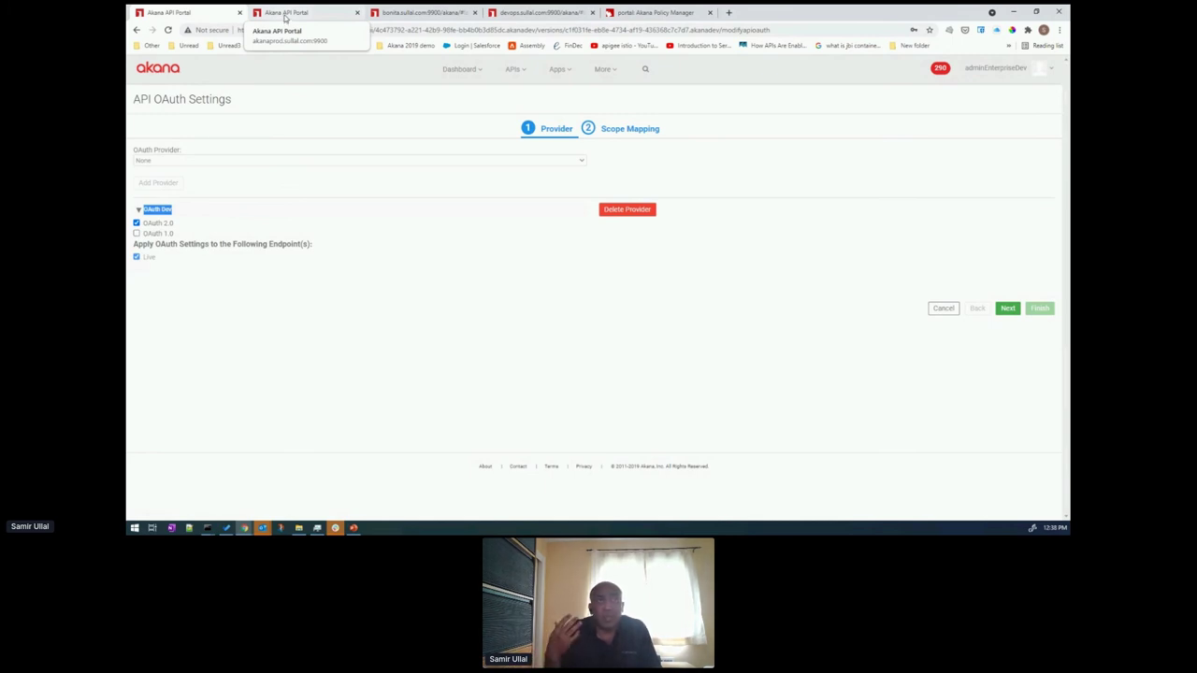
- Open the Tenant - EnterpriseDev organization in the development portal and look through its list of policies
{"action": "left_click", "coordinate": [420, 12]}
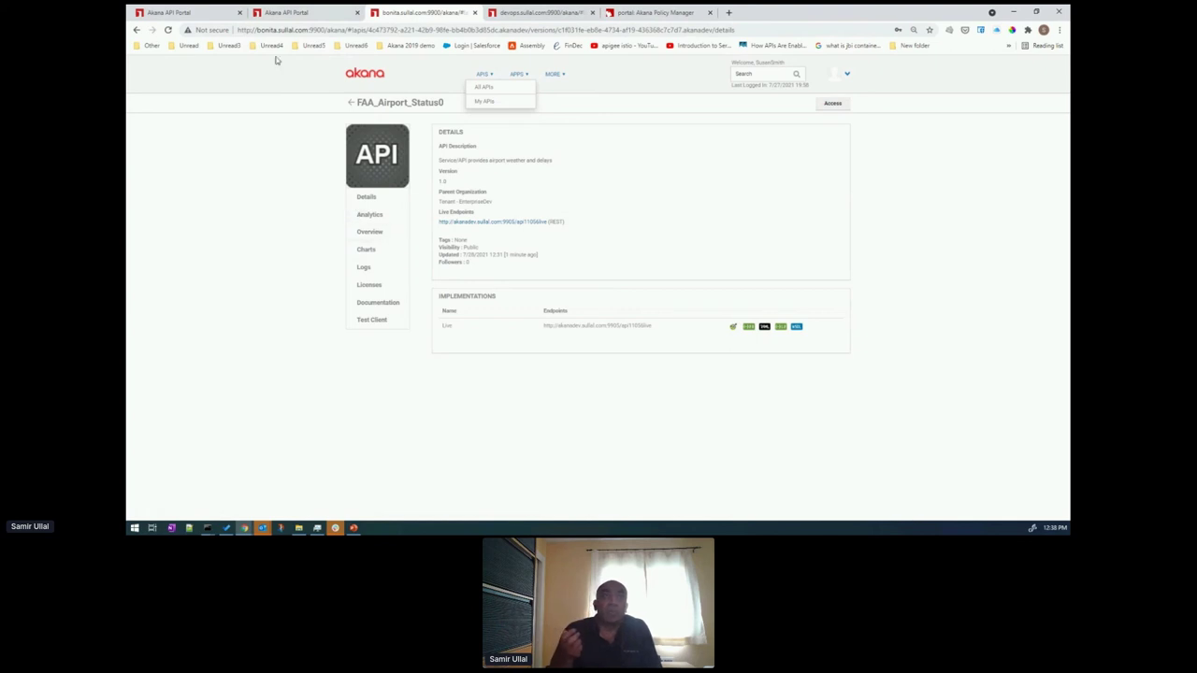
{"action": "left_click", "coordinate": [197, 13]}
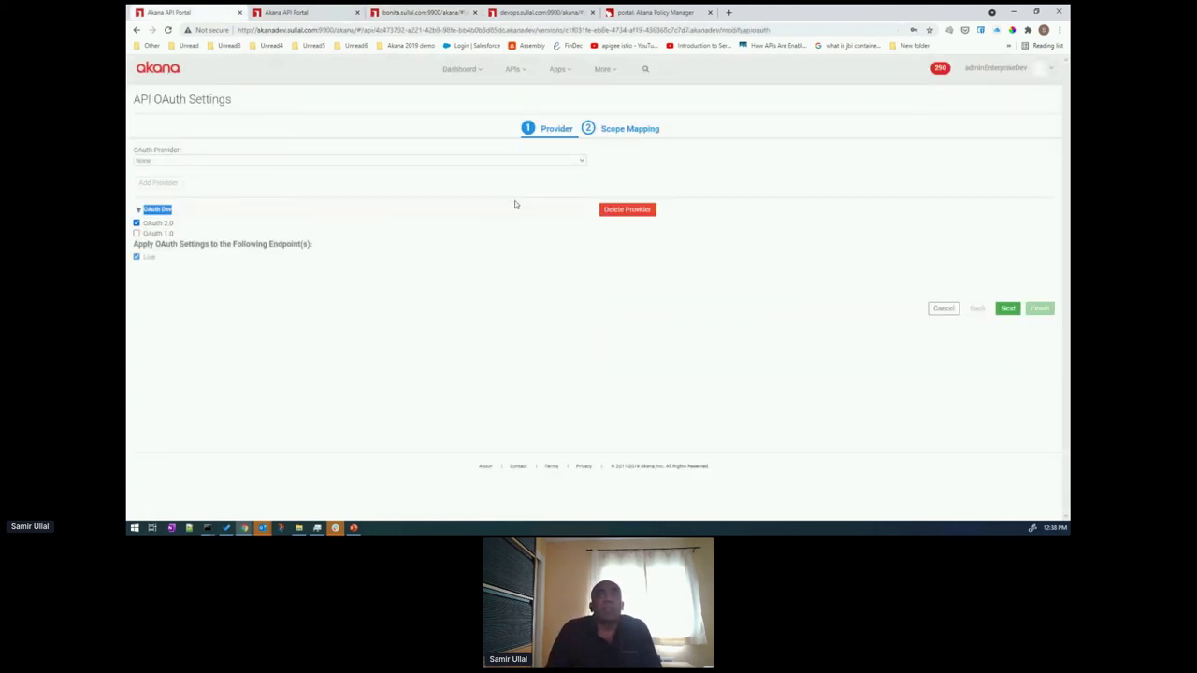
{"action": "left_click", "coordinate": [601, 72]}
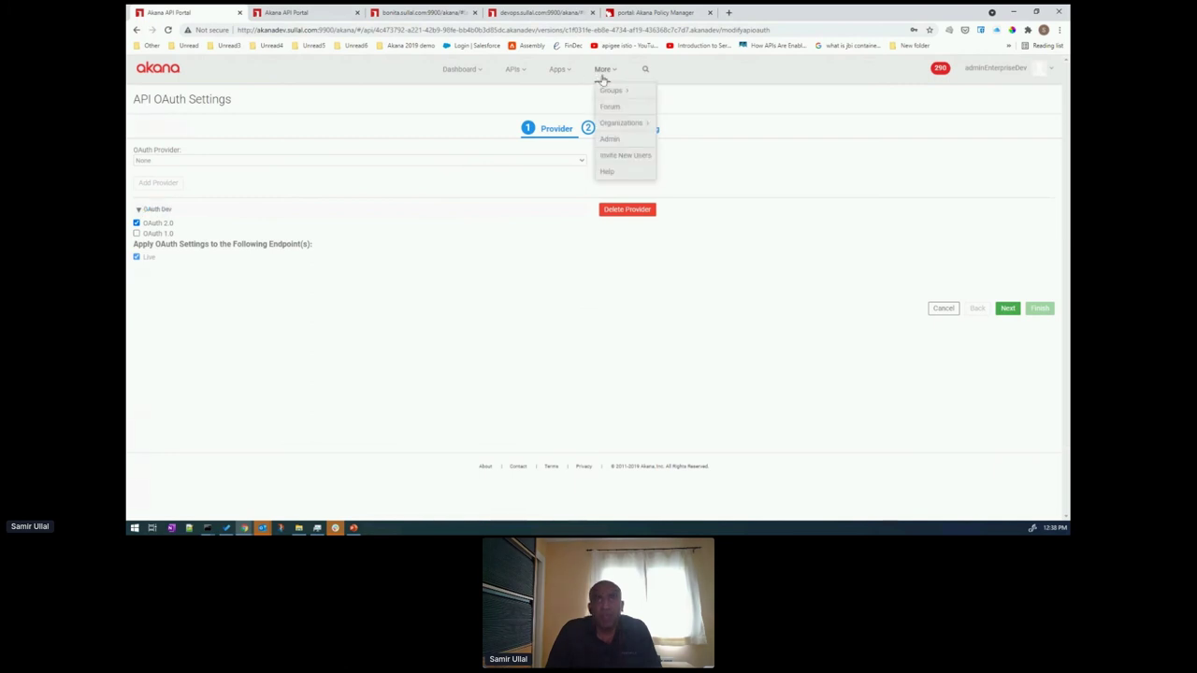
{"action": "mouse_move", "coordinate": [617, 126]}
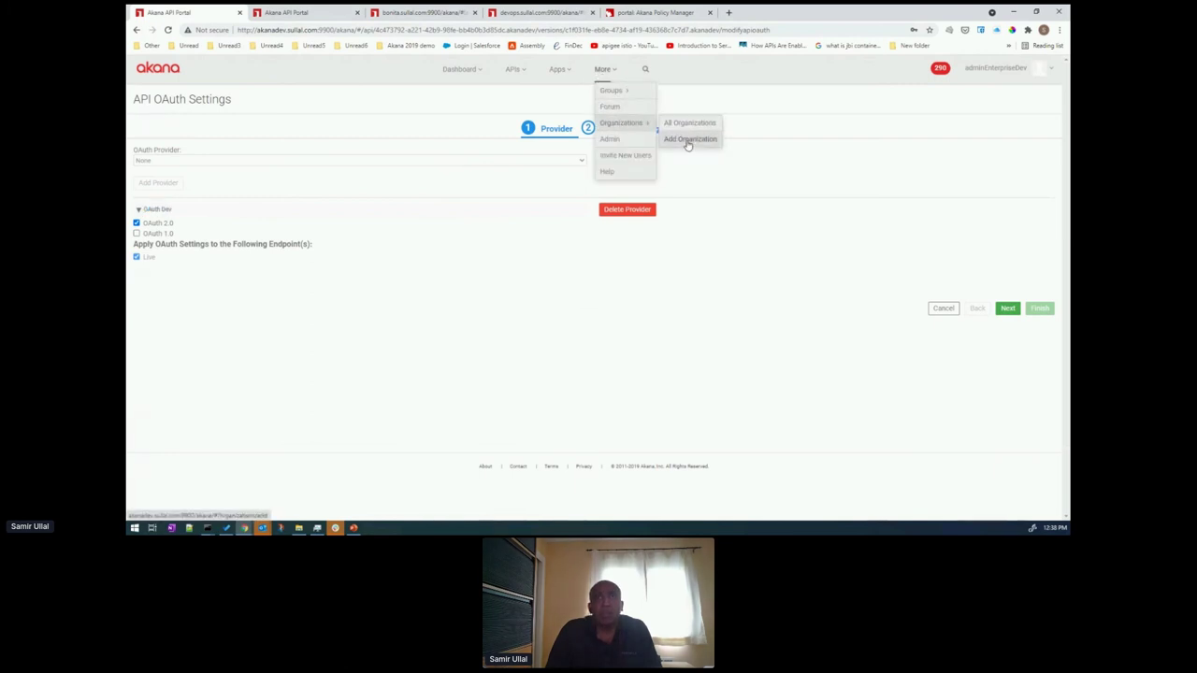
{"action": "left_click", "coordinate": [687, 123]}
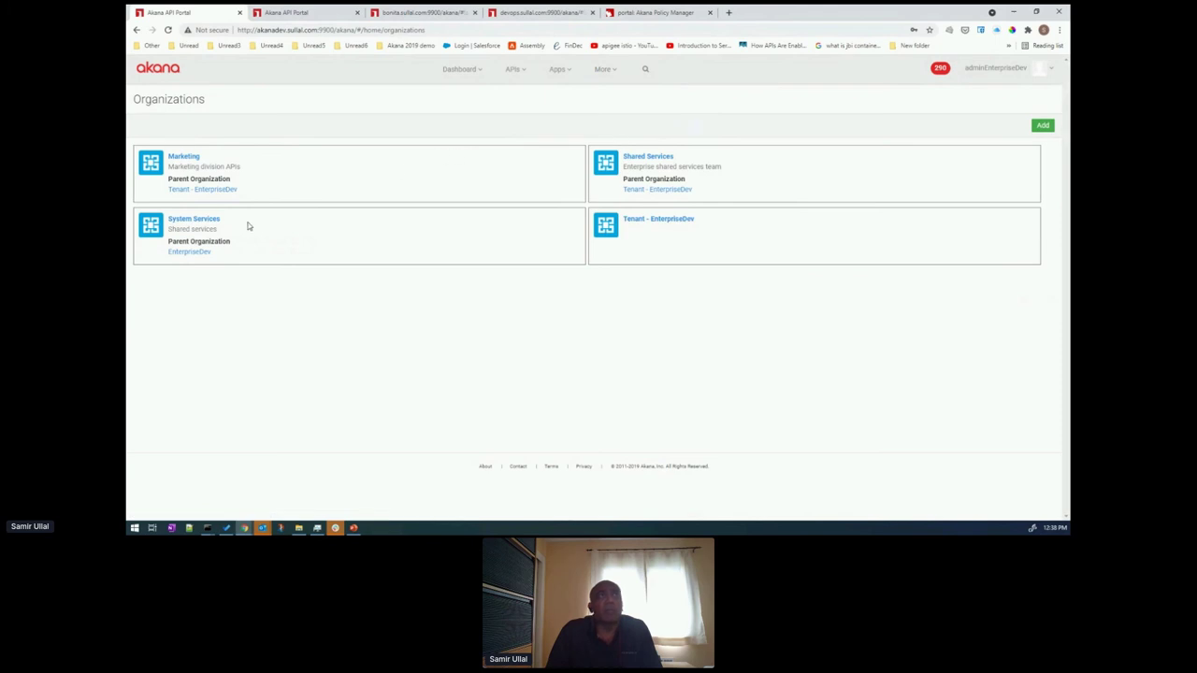
{"action": "left_click", "coordinate": [645, 219]}
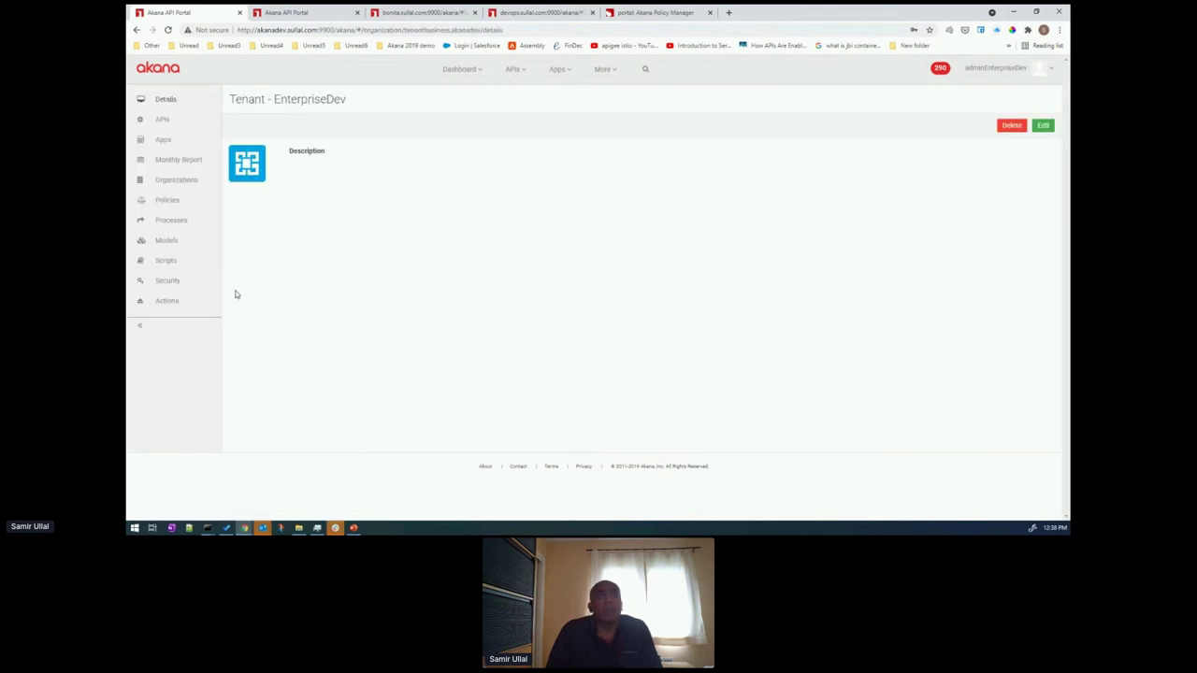
{"action": "left_click", "coordinate": [169, 202]}
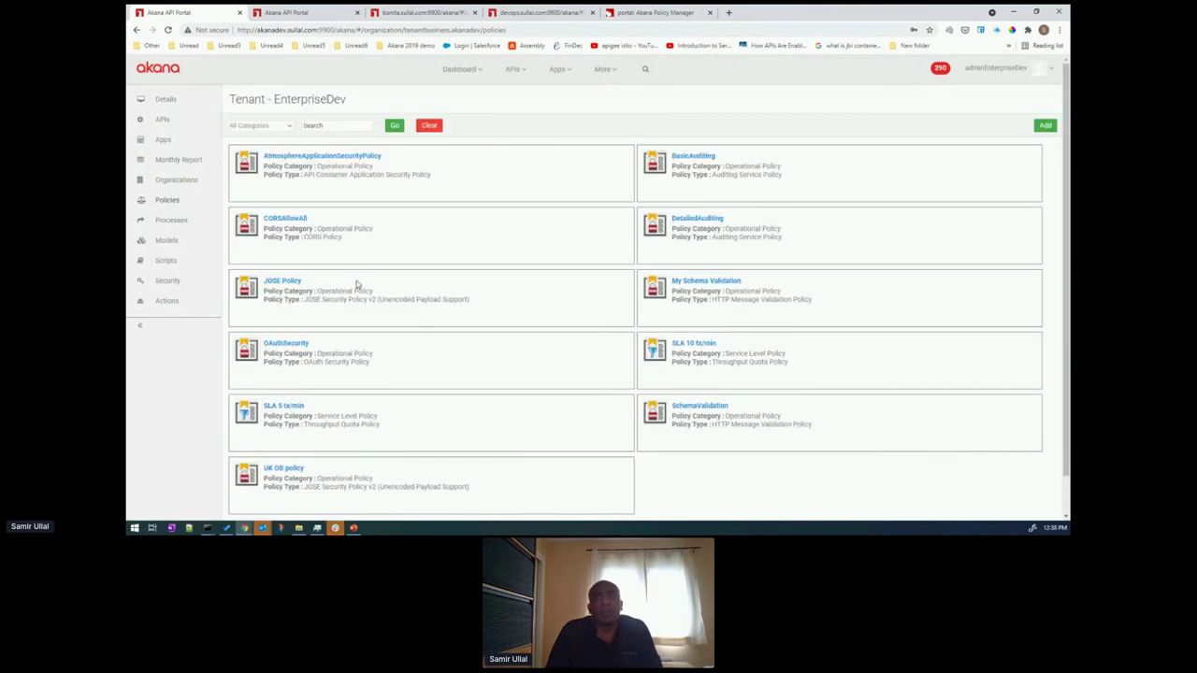
{"action": "scroll", "coordinate": [398, 302], "scroll_direction": "down", "scroll_amount": 1}
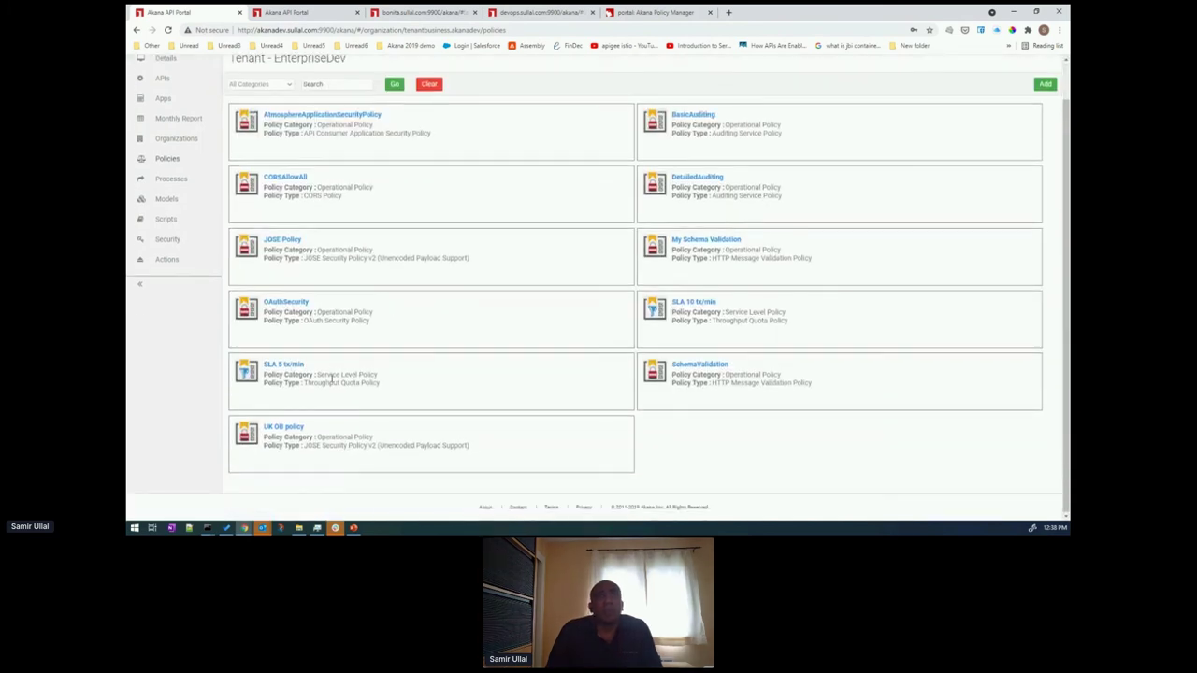
{"action": "scroll", "coordinate": [330, 373], "scroll_direction": "up", "scroll_amount": 1}
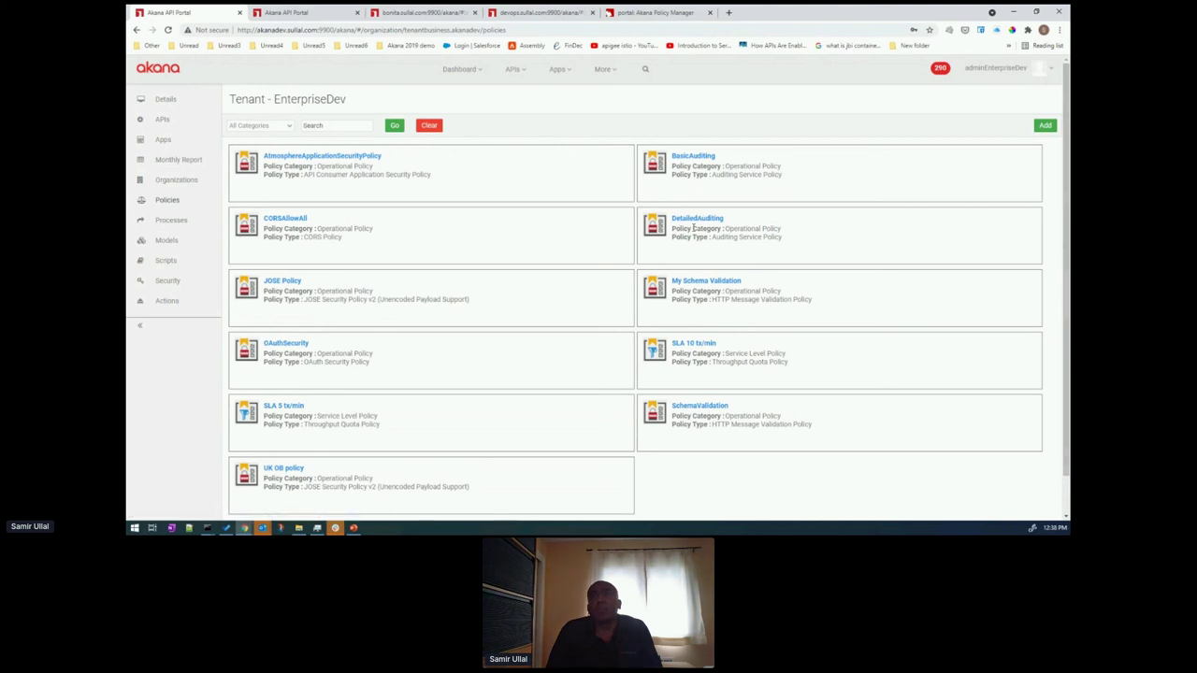
- Examine the DetailedAuditing policy's category, type and auditing options, then return to the organization's policies
{"action": "left_click_drag", "start_coordinate": [726, 167], "coordinate": [776, 166]}
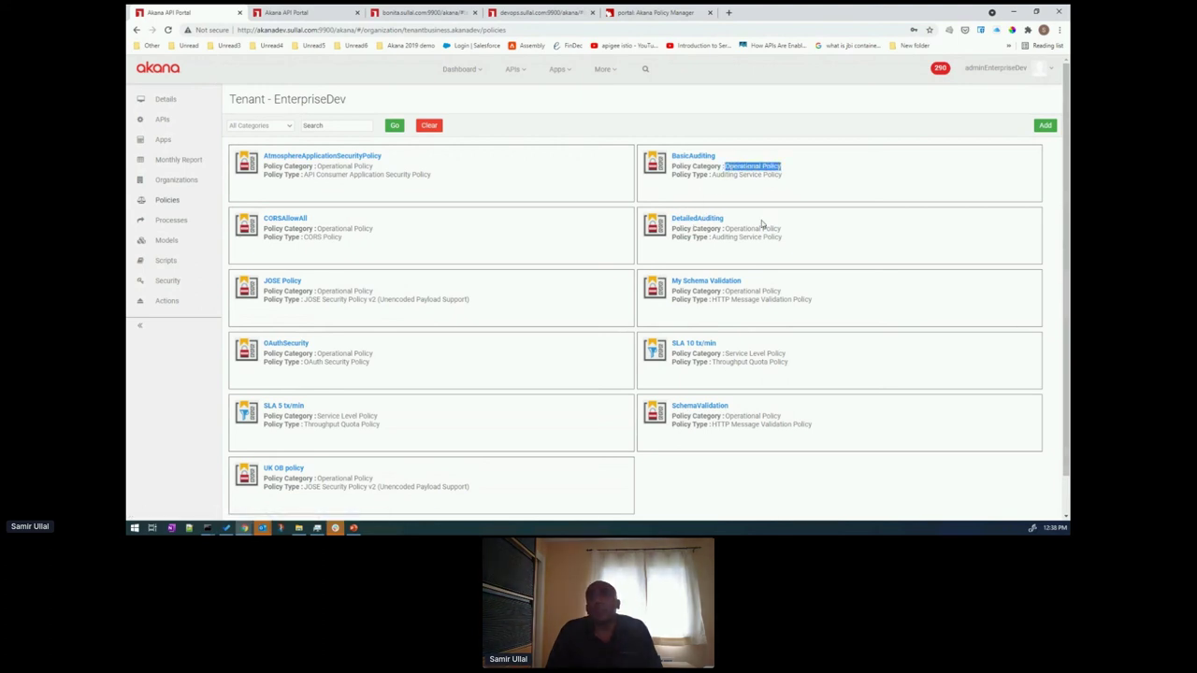
{"action": "left_click_drag", "start_coordinate": [782, 238], "coordinate": [713, 216]}
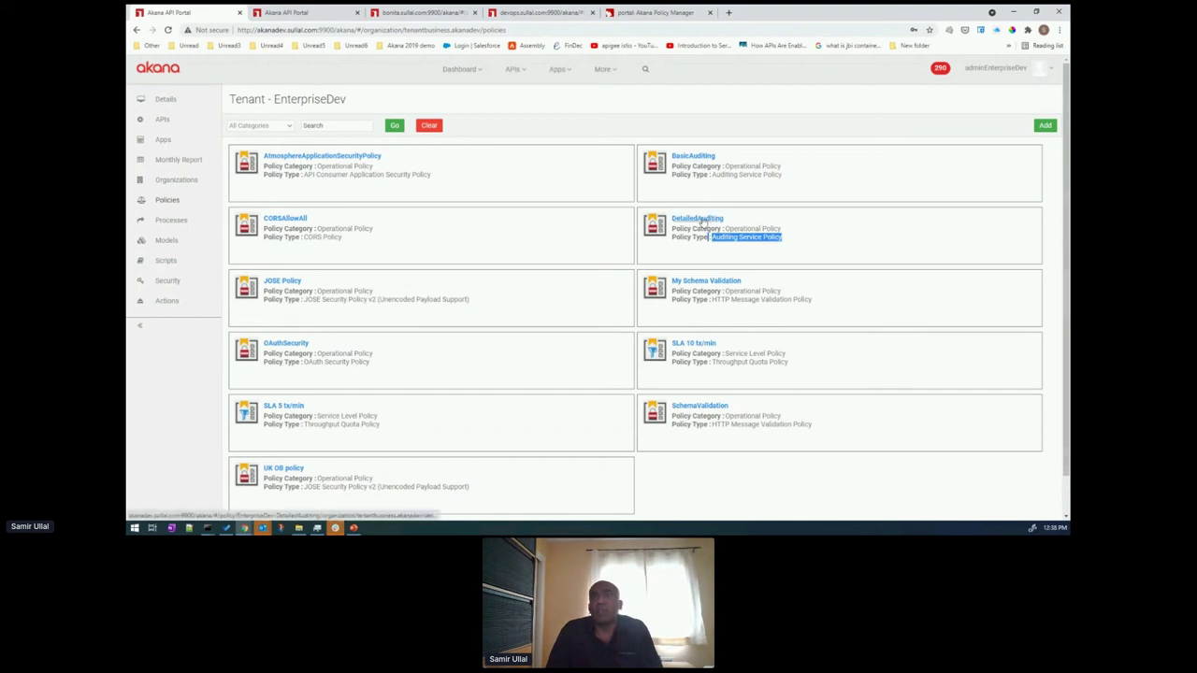
{"action": "left_click", "coordinate": [701, 220]}
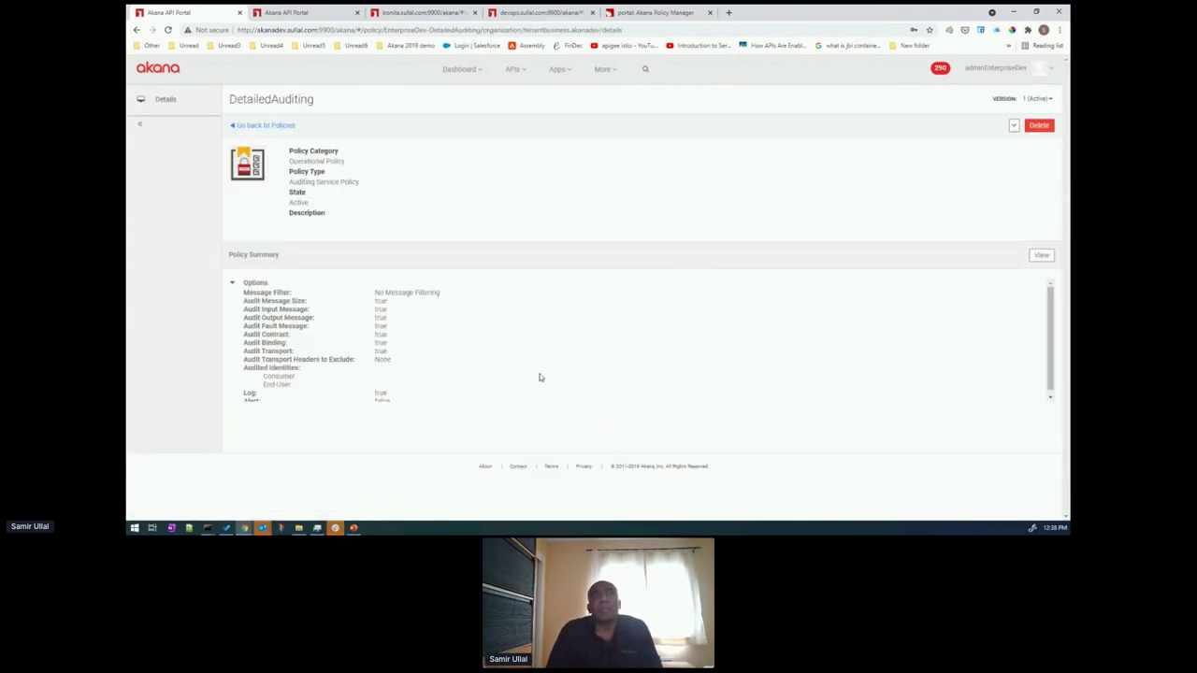
{"action": "left_click", "coordinate": [1038, 254]}
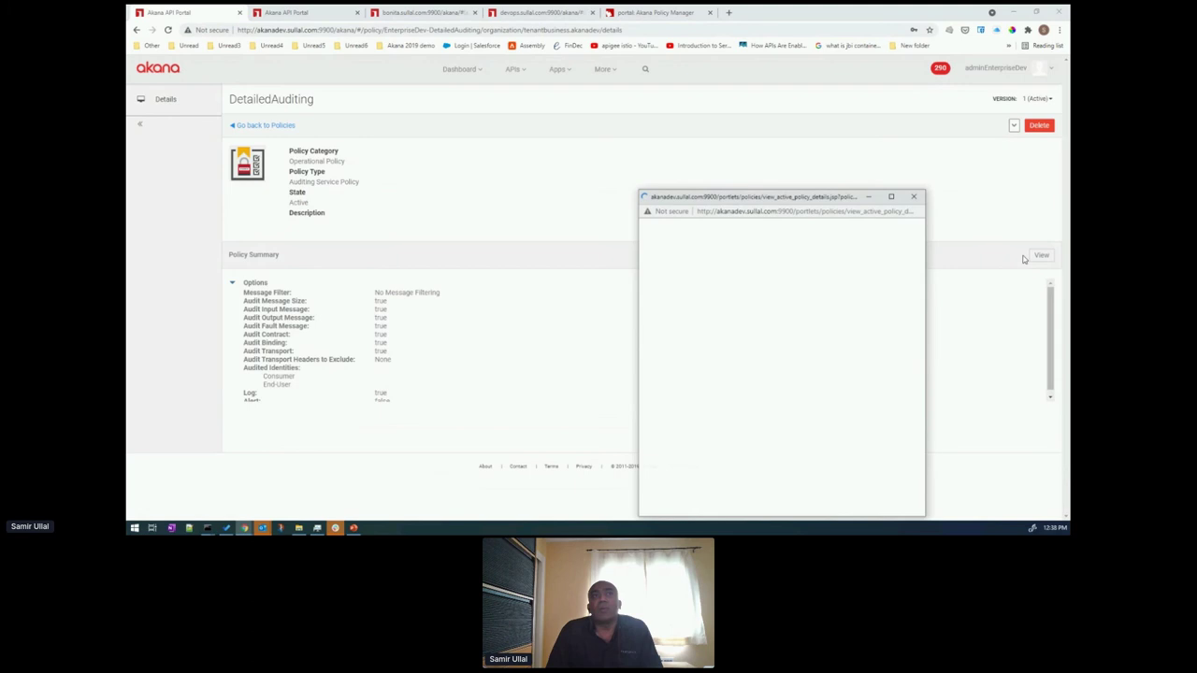
{"action": "left_click_drag", "start_coordinate": [764, 203], "coordinate": [694, 107]}
{"action": "scroll", "coordinate": [679, 245], "scroll_direction": "down", "scroll_amount": 2}
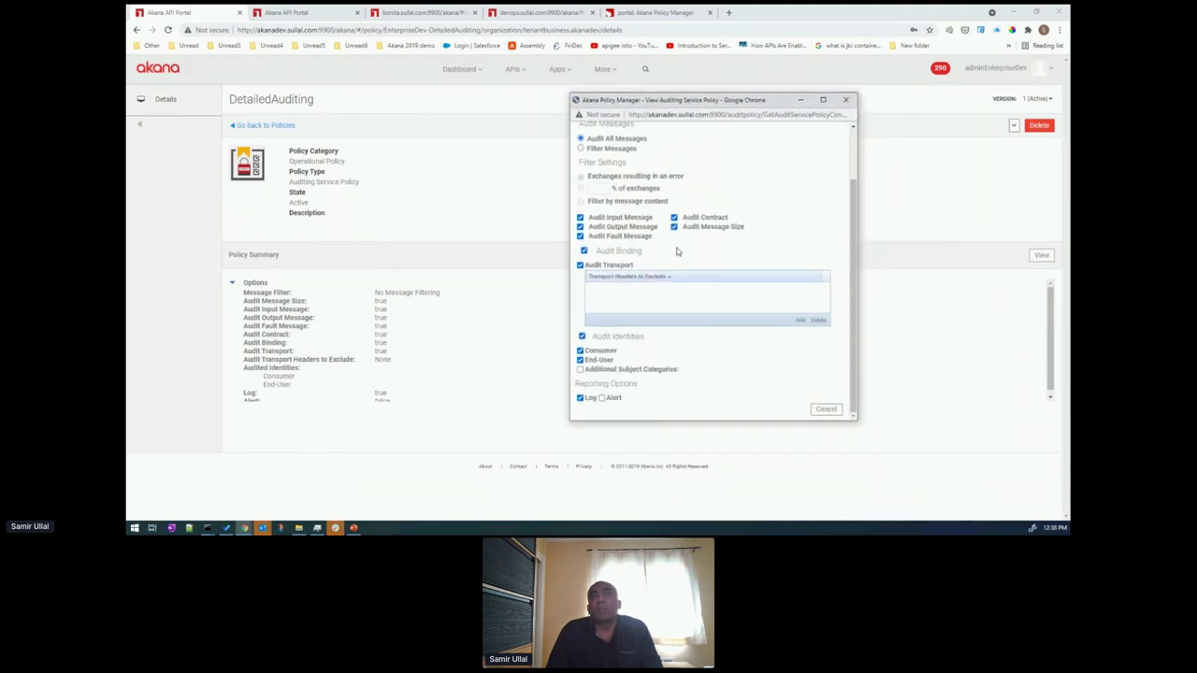
{"action": "scroll", "coordinate": [677, 250], "scroll_direction": "up", "scroll_amount": 1}
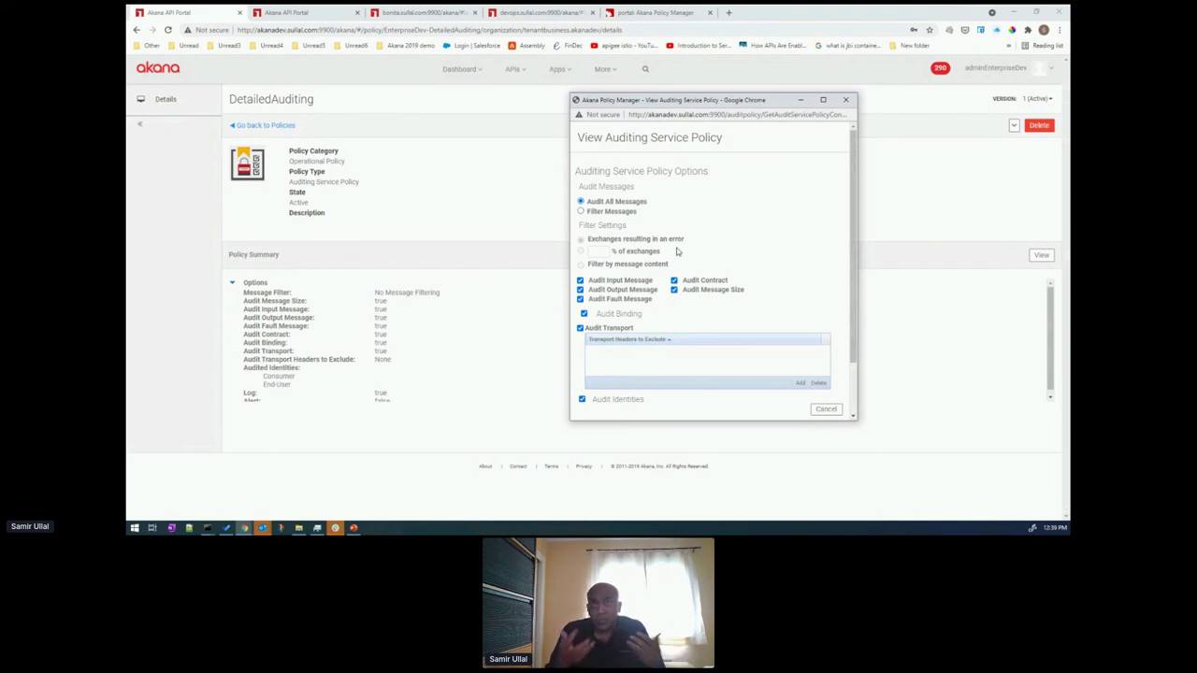
{"action": "left_click", "coordinate": [826, 409]}
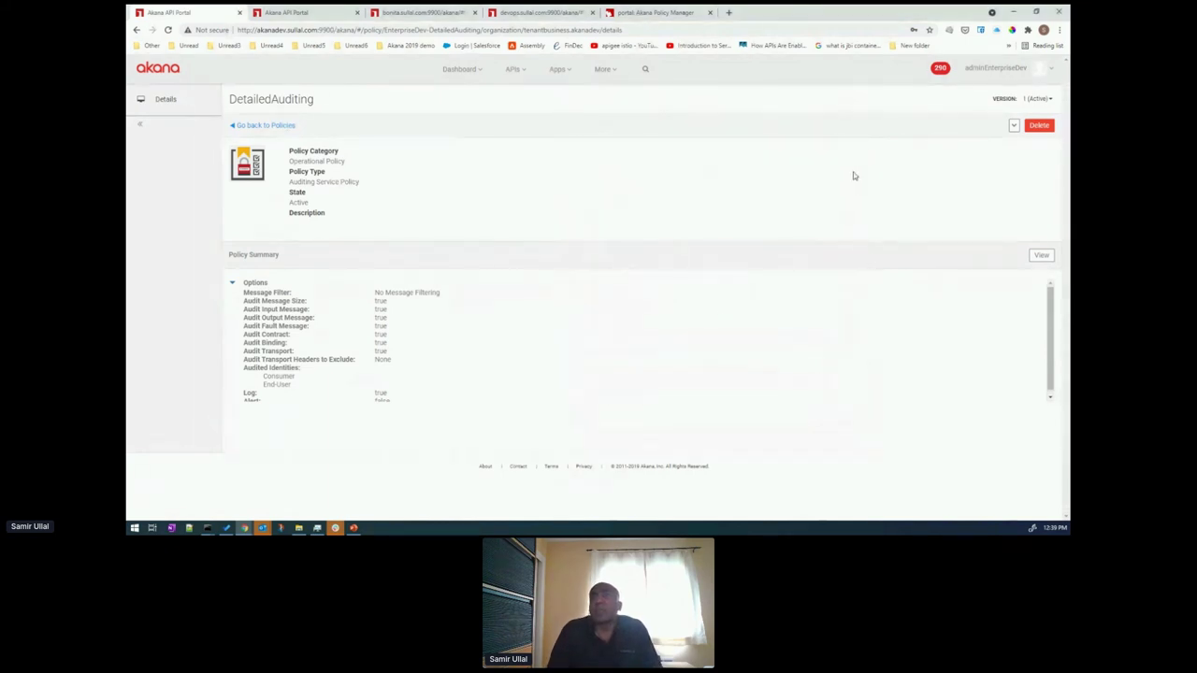
{"action": "left_click", "coordinate": [253, 125]}
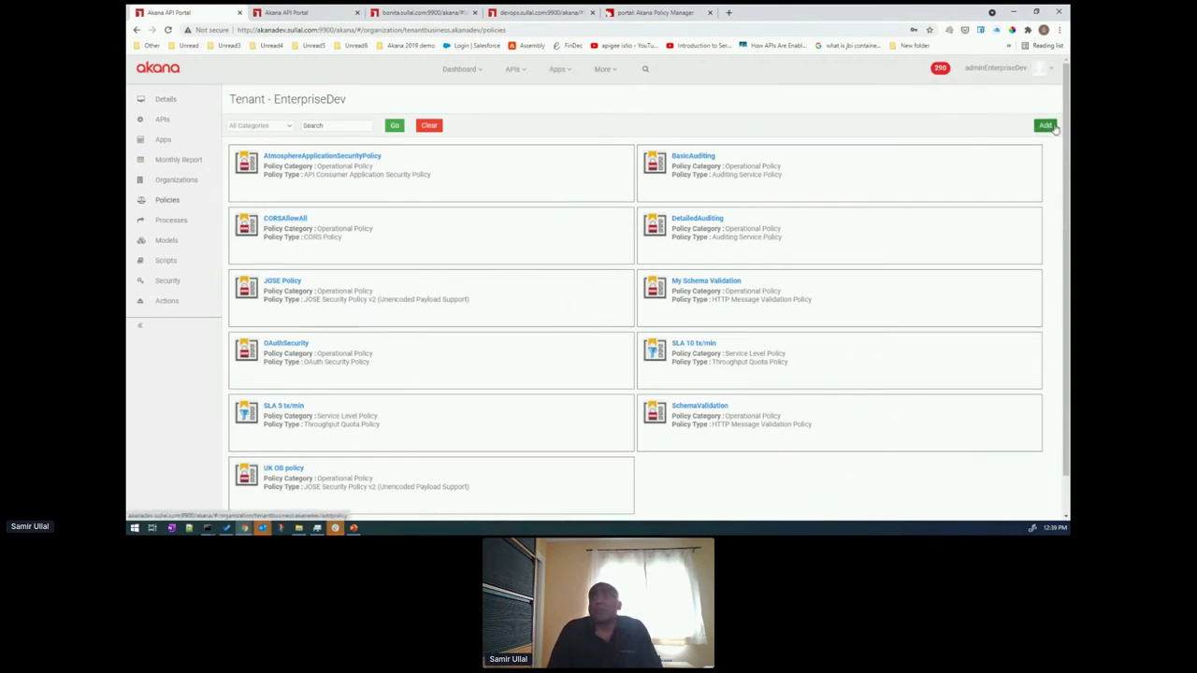
- Start a new policy for Tenant - EnterpriseDev named "API days policy" with the category Operational Policy
{"action": "left_click", "coordinate": [1045, 125]}
{"action": "left_click", "coordinate": [177, 135]}
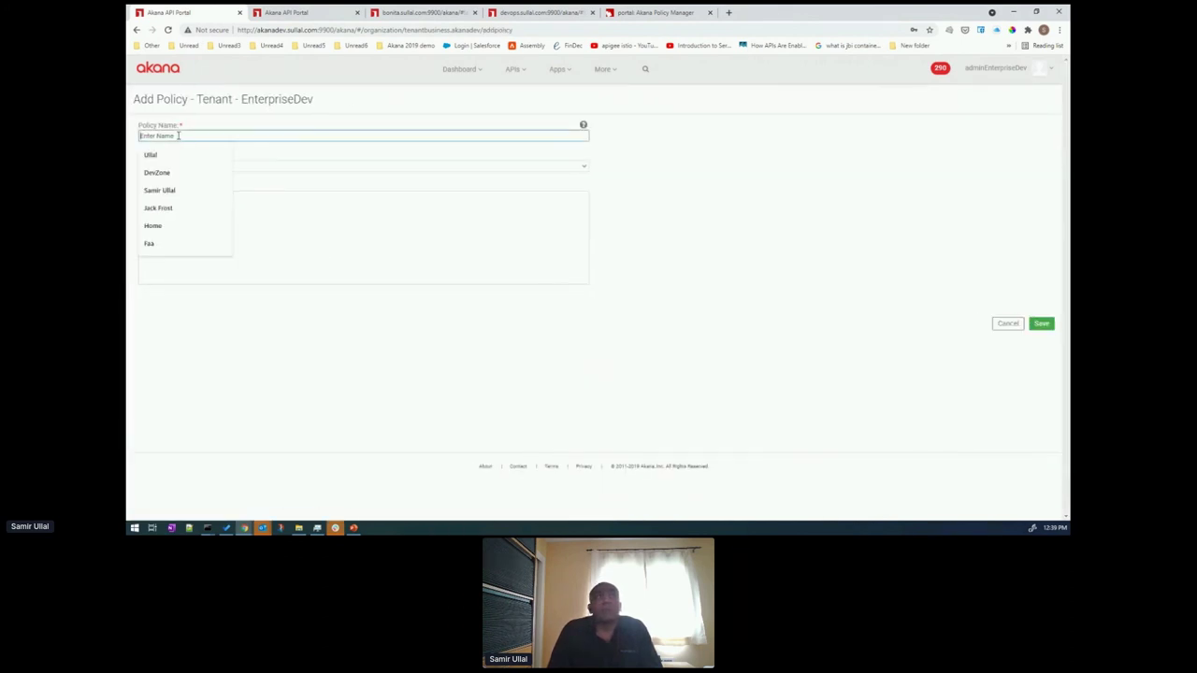
{"action": "type", "text": "API"}
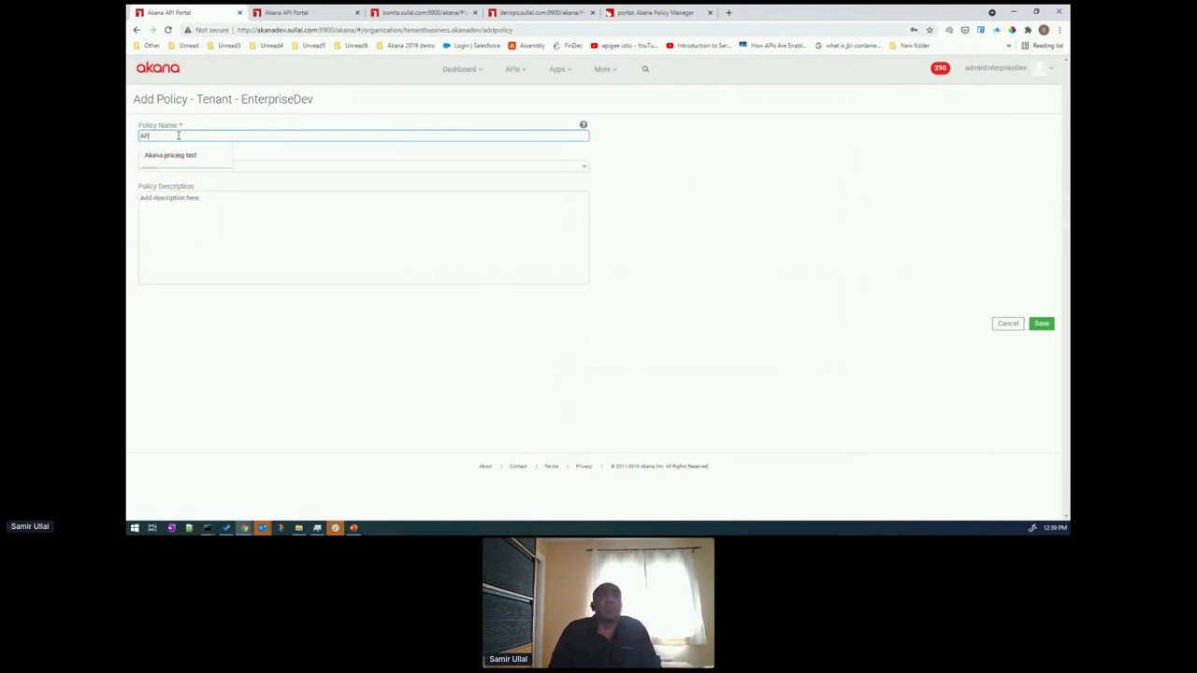
{"action": "type", "text": " days policy"}
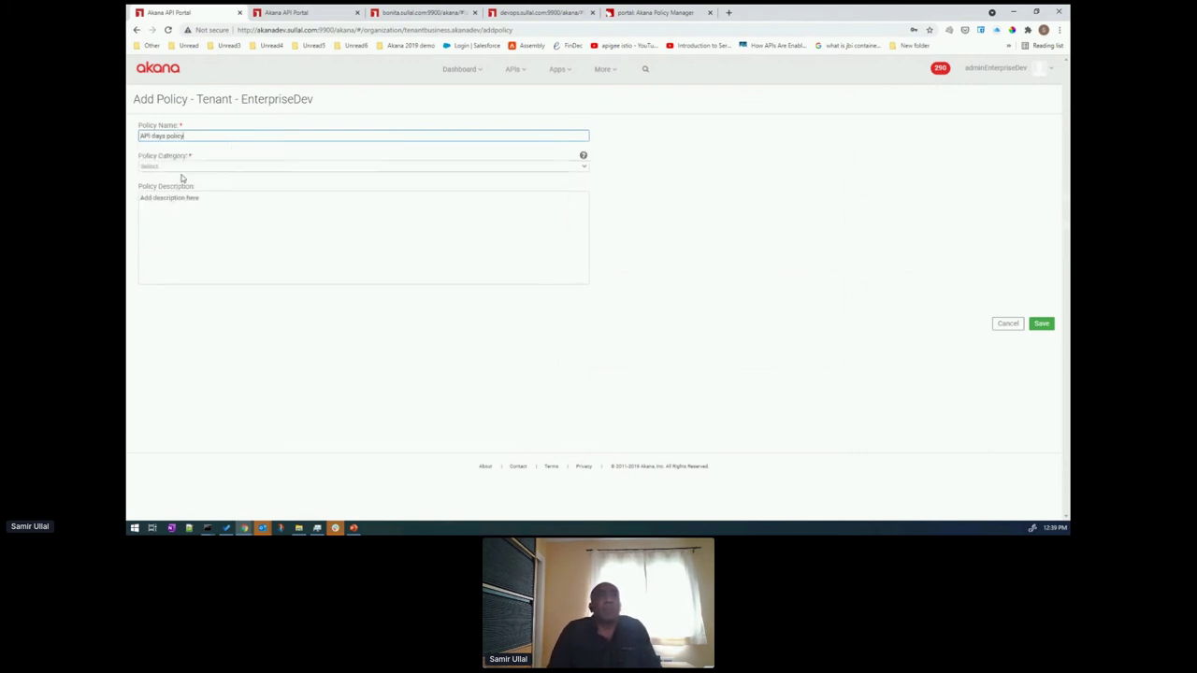
{"action": "left_click", "coordinate": [186, 167]}
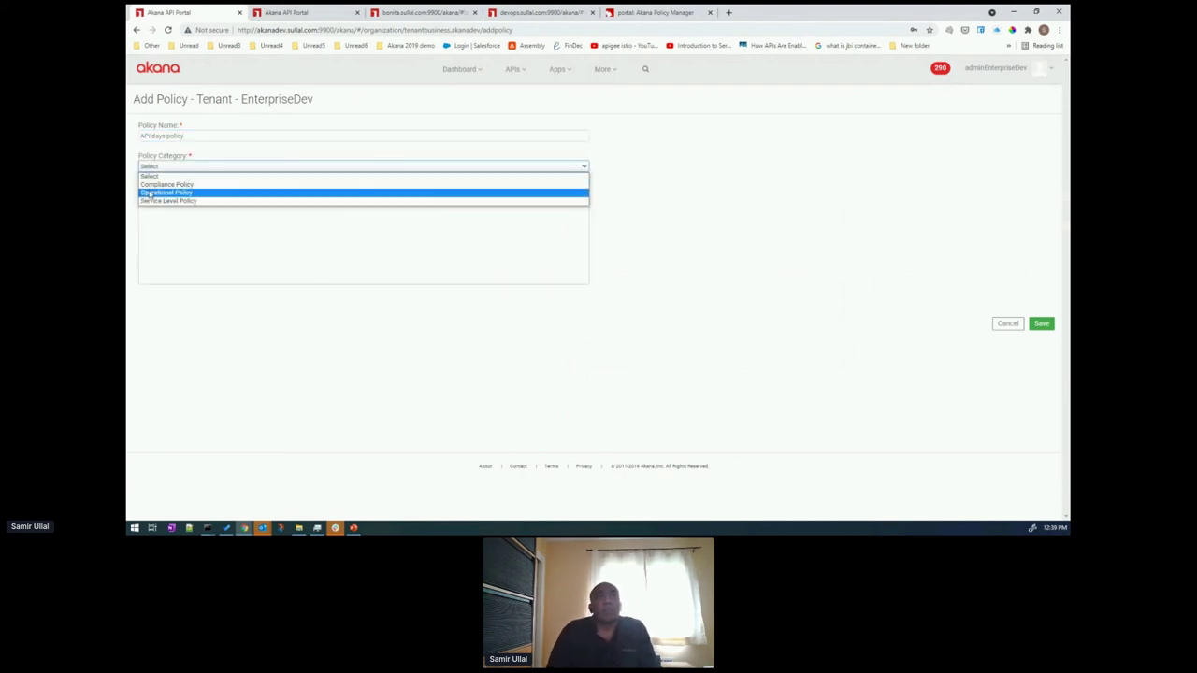
{"action": "left_click", "coordinate": [149, 193]}
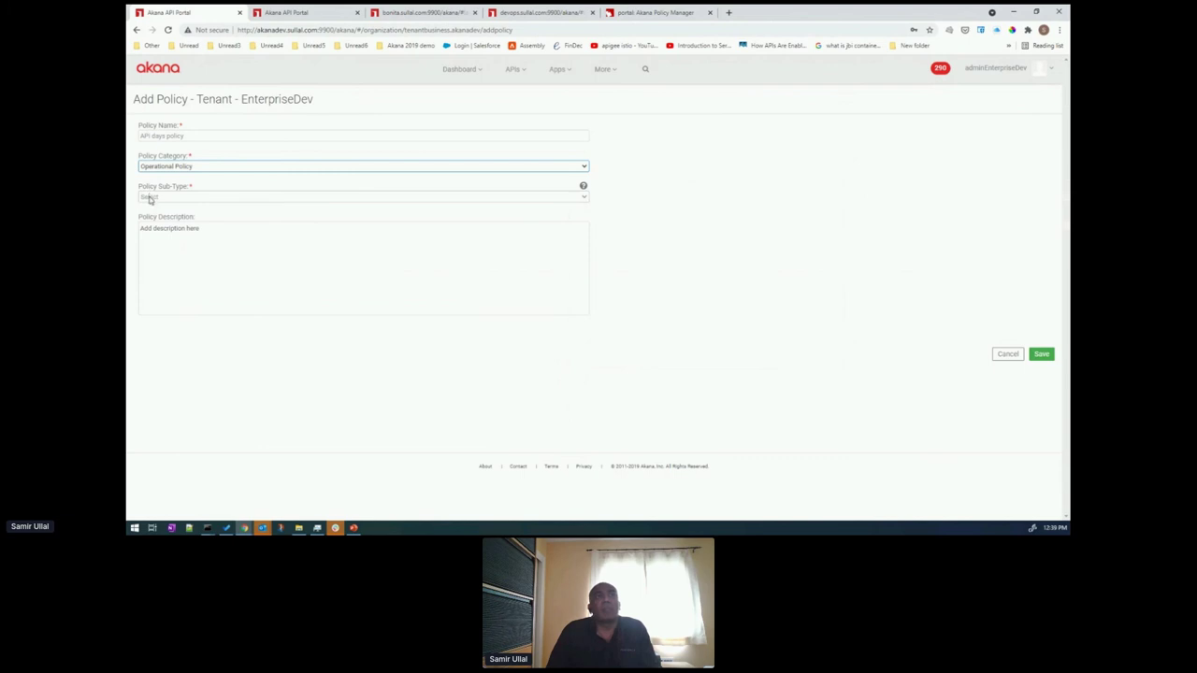
- Look through the sub-types available for an operational policy and cancel the new policy without saving it
{"action": "left_click", "coordinate": [149, 197]}
{"action": "scroll", "coordinate": [259, 247], "scroll_direction": "down", "scroll_amount": 10}
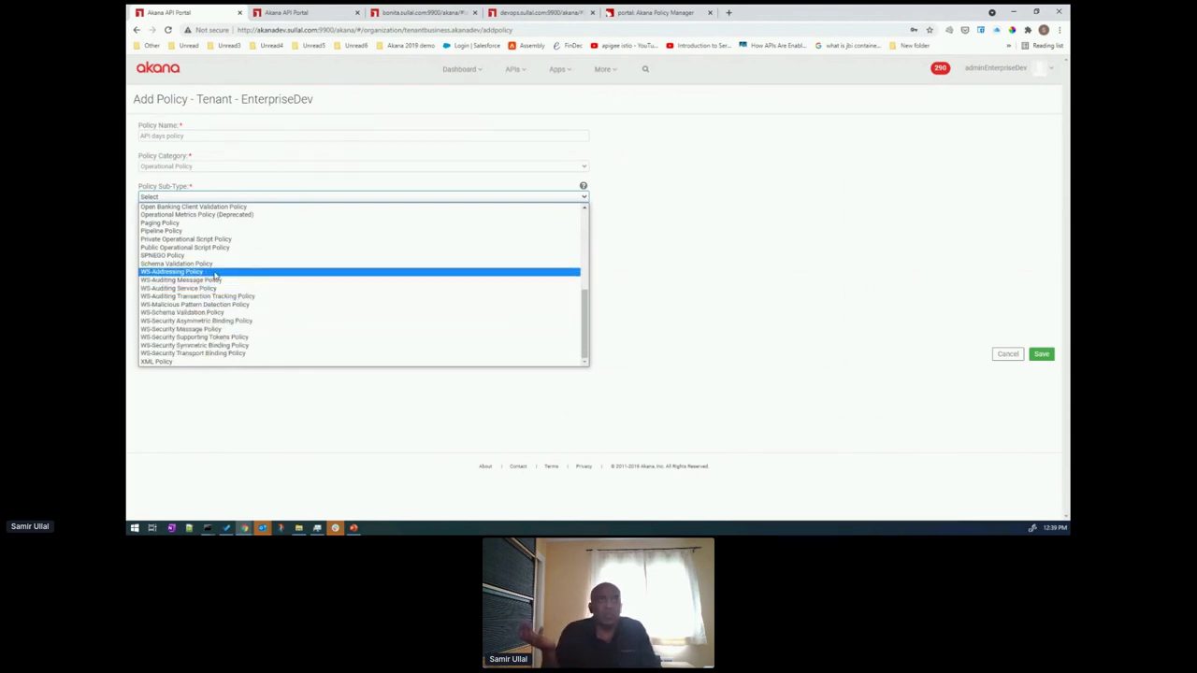
{"action": "scroll", "coordinate": [214, 275], "scroll_direction": "up", "scroll_amount": 3}
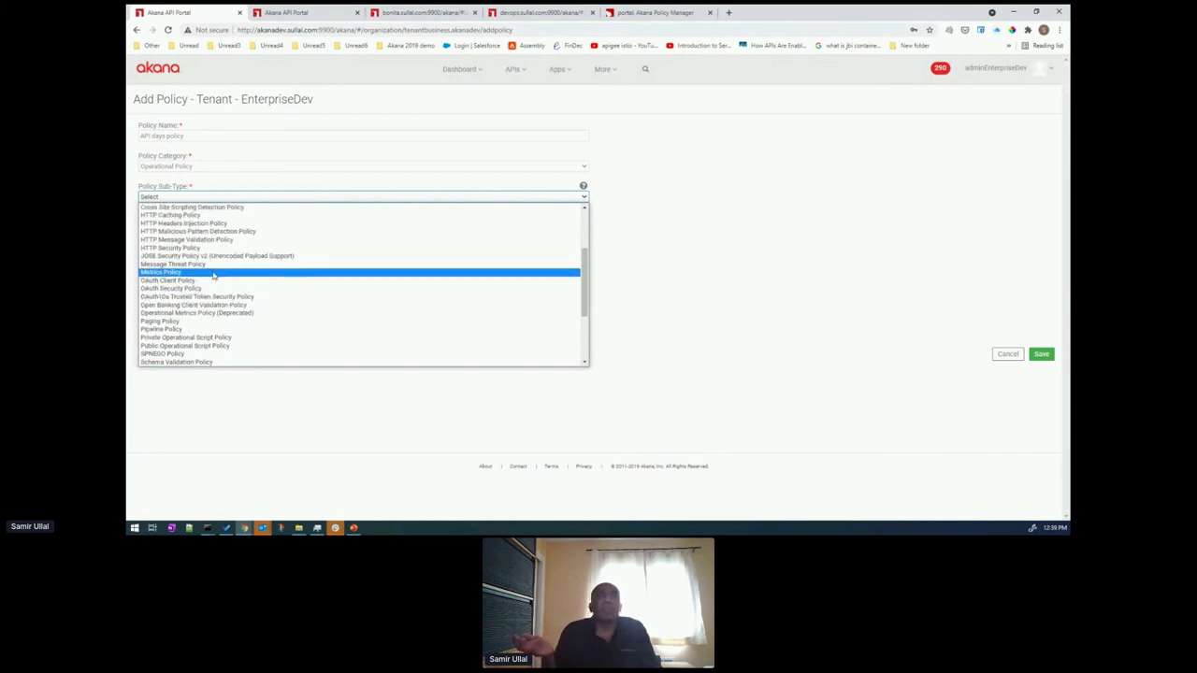
{"action": "scroll", "coordinate": [214, 275], "scroll_direction": "up", "scroll_amount": 3}
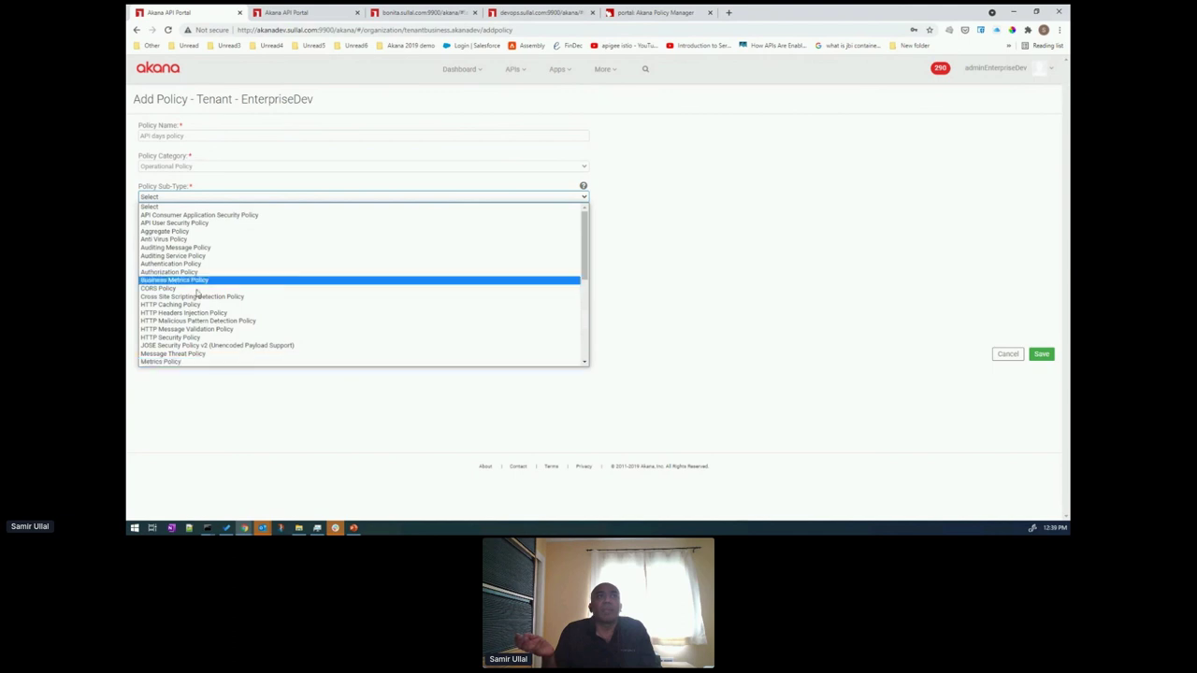
{"action": "scroll", "coordinate": [192, 290], "scroll_direction": "down", "scroll_amount": 4}
{"action": "scroll", "coordinate": [172, 299], "scroll_direction": "up", "scroll_amount": 2}
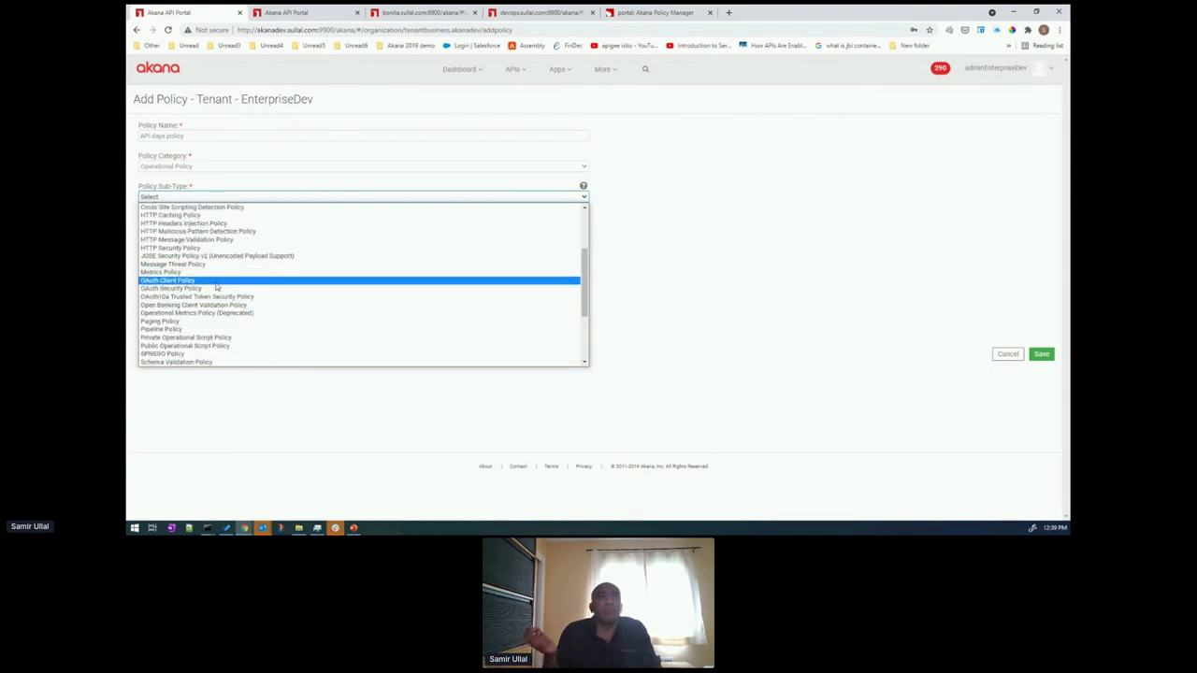
{"action": "scroll", "coordinate": [214, 286], "scroll_direction": "up", "scroll_amount": 3}
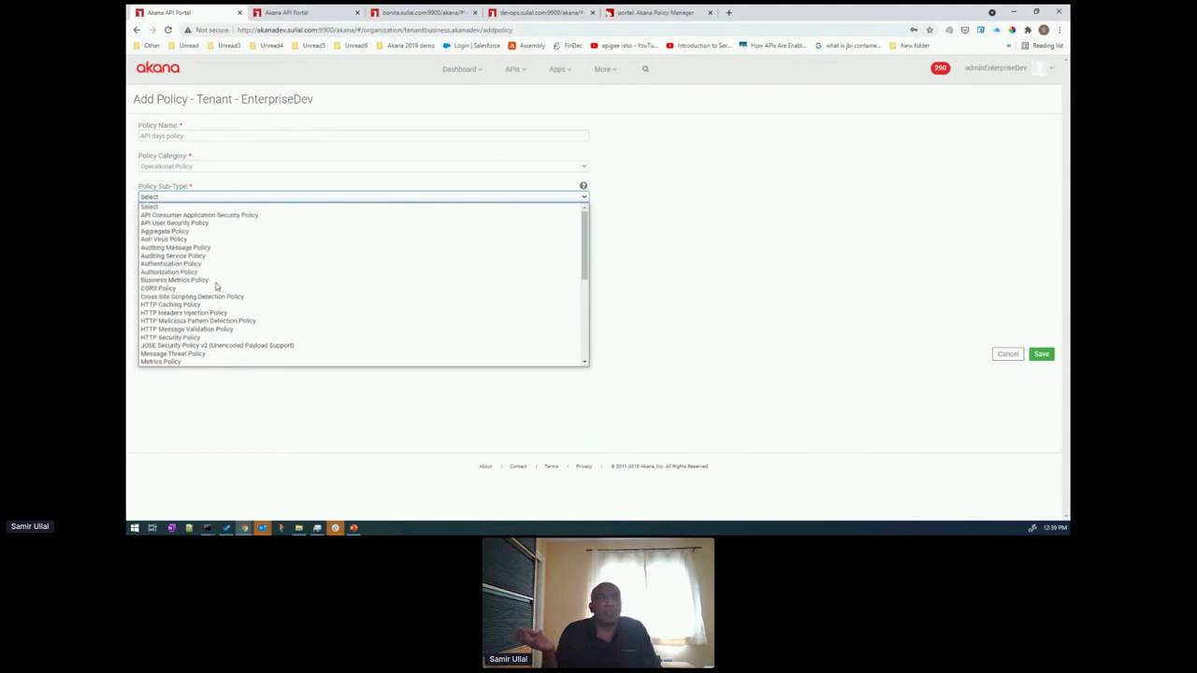
{"action": "left_click", "coordinate": [414, 198]}
{"action": "left_click", "coordinate": [600, 130]}
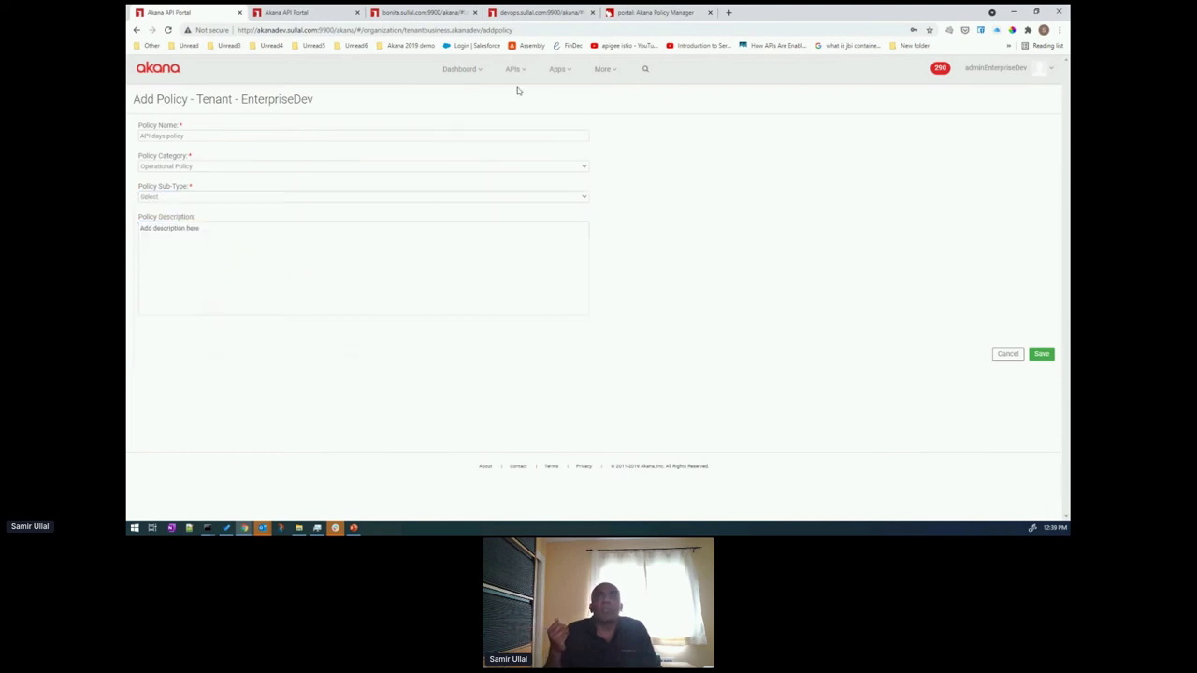
{"action": "left_click", "coordinate": [1005, 356]}
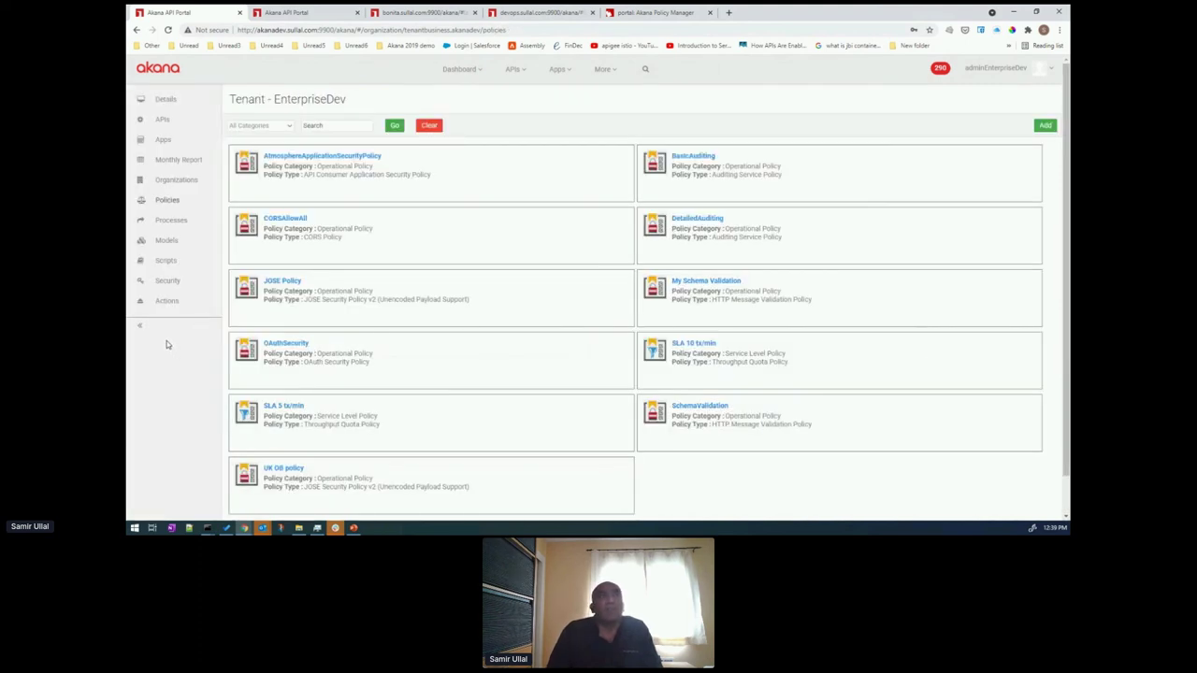
- Open the models of Tenant - EnterpriseDev and examine the JSON schema of the Category model
{"action": "left_click", "coordinate": [165, 242]}
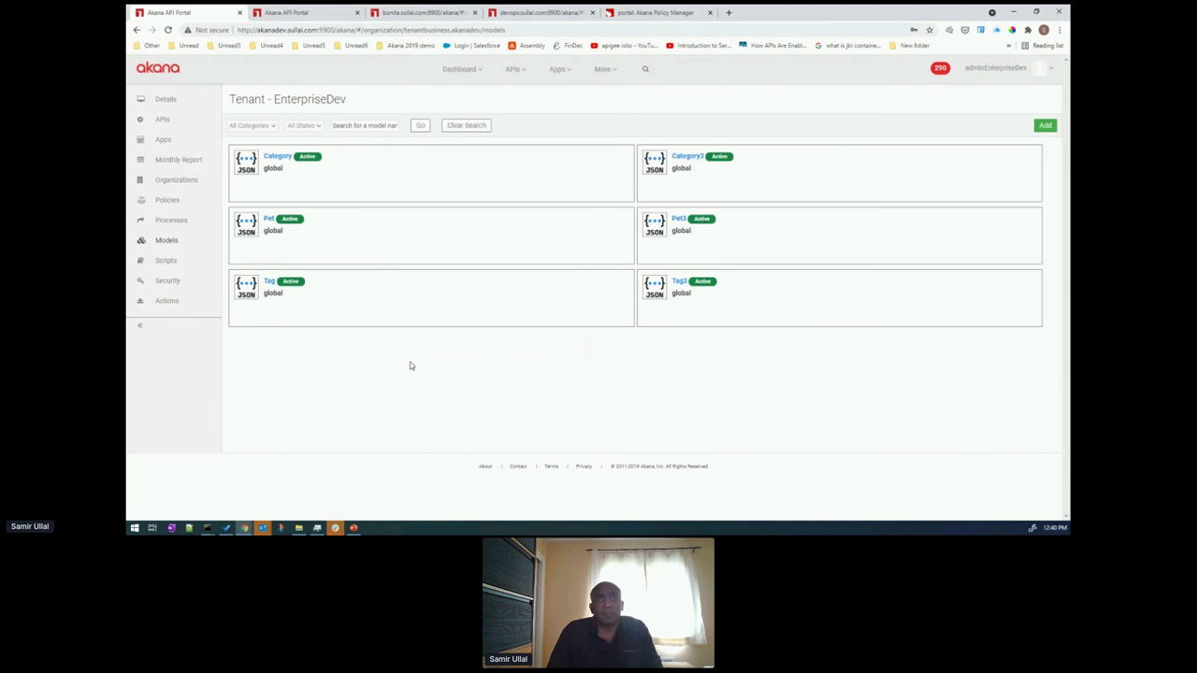
{"action": "left_click", "coordinate": [284, 157]}
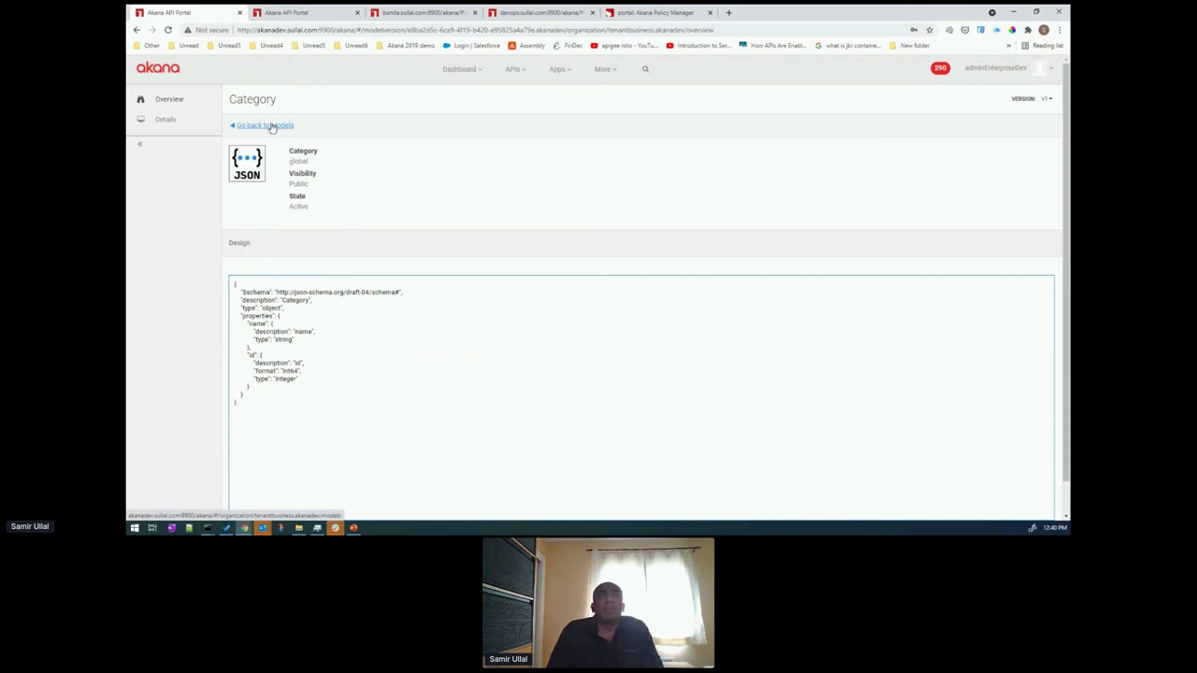
- Open the portal's administration area and display its list of security domains
{"action": "left_click", "coordinate": [602, 72]}
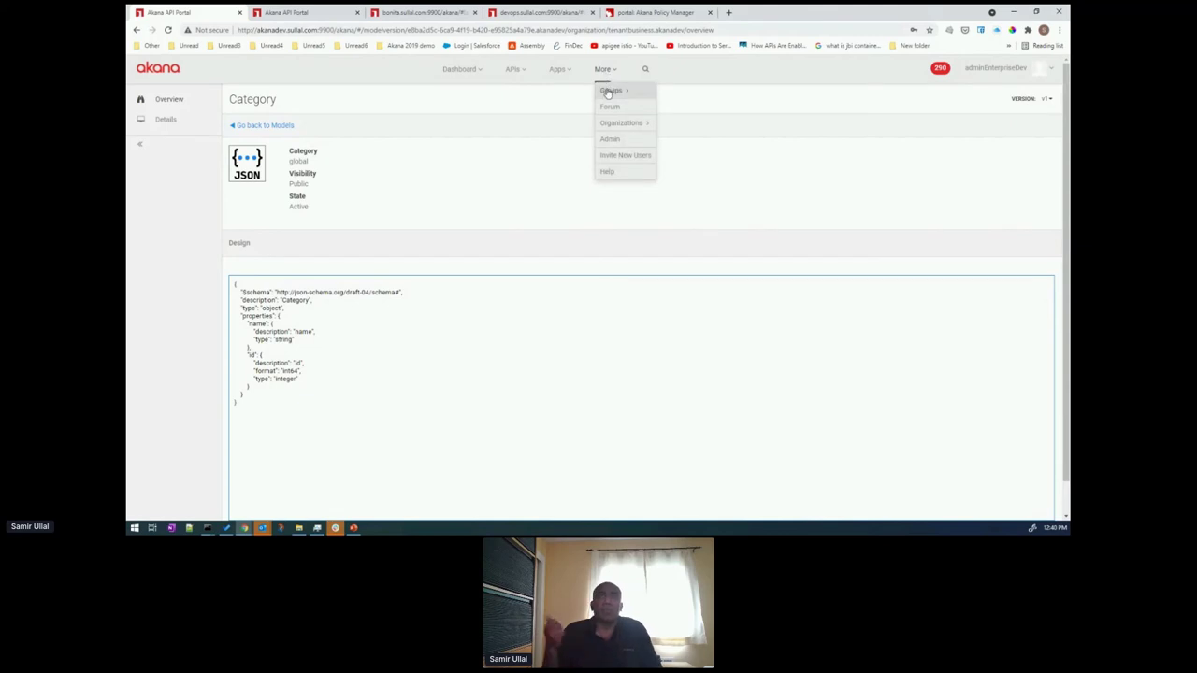
{"action": "left_click", "coordinate": [609, 140]}
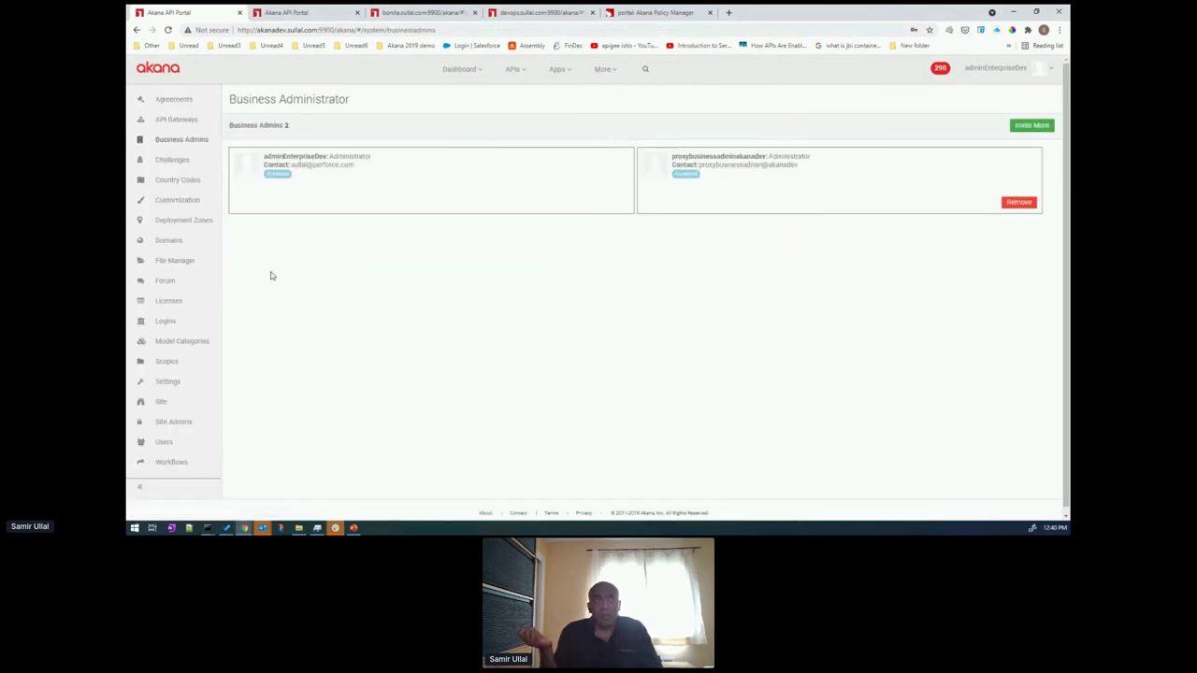
{"action": "left_click", "coordinate": [174, 245]}
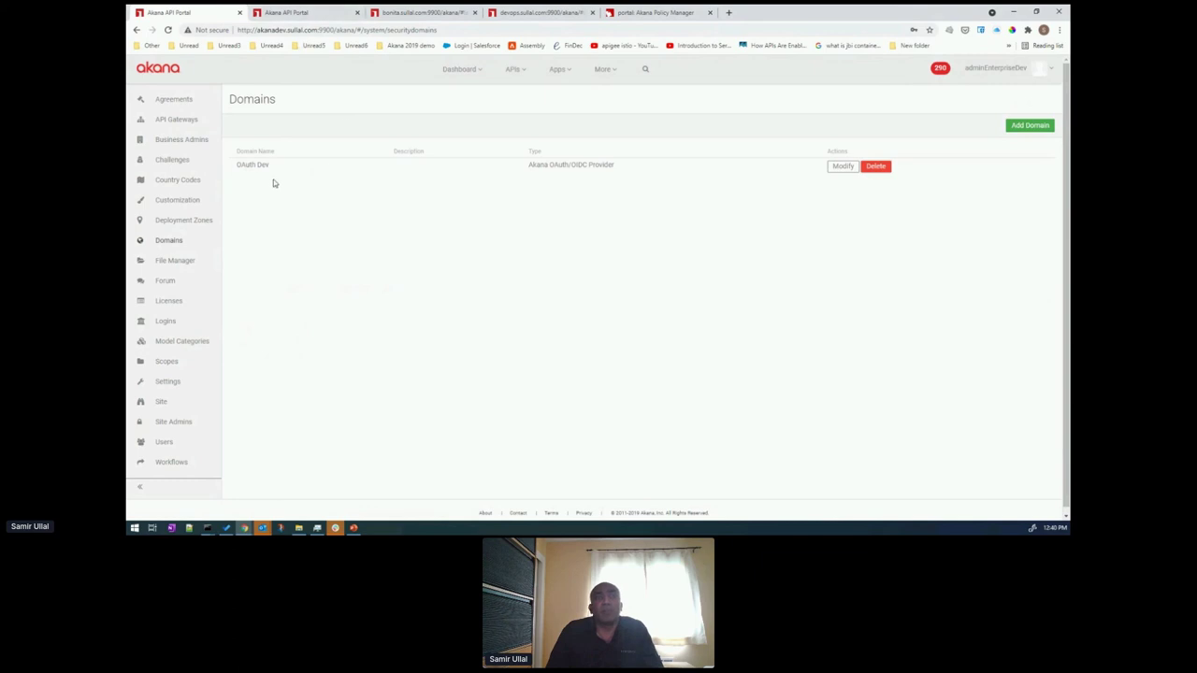
- Examine the OAuth Dev provider's grant types, token and OpenID Connect settings, then cancel the edit without saving
{"action": "left_click", "coordinate": [844, 166]}
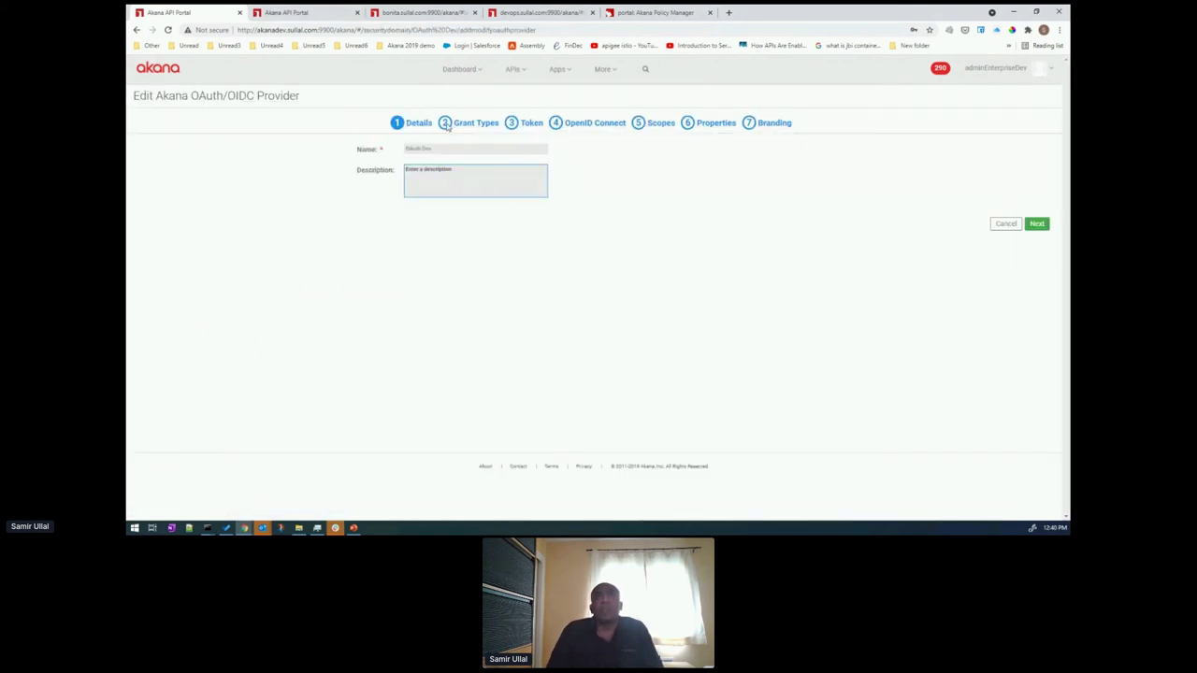
{"action": "left_click", "coordinate": [446, 126]}
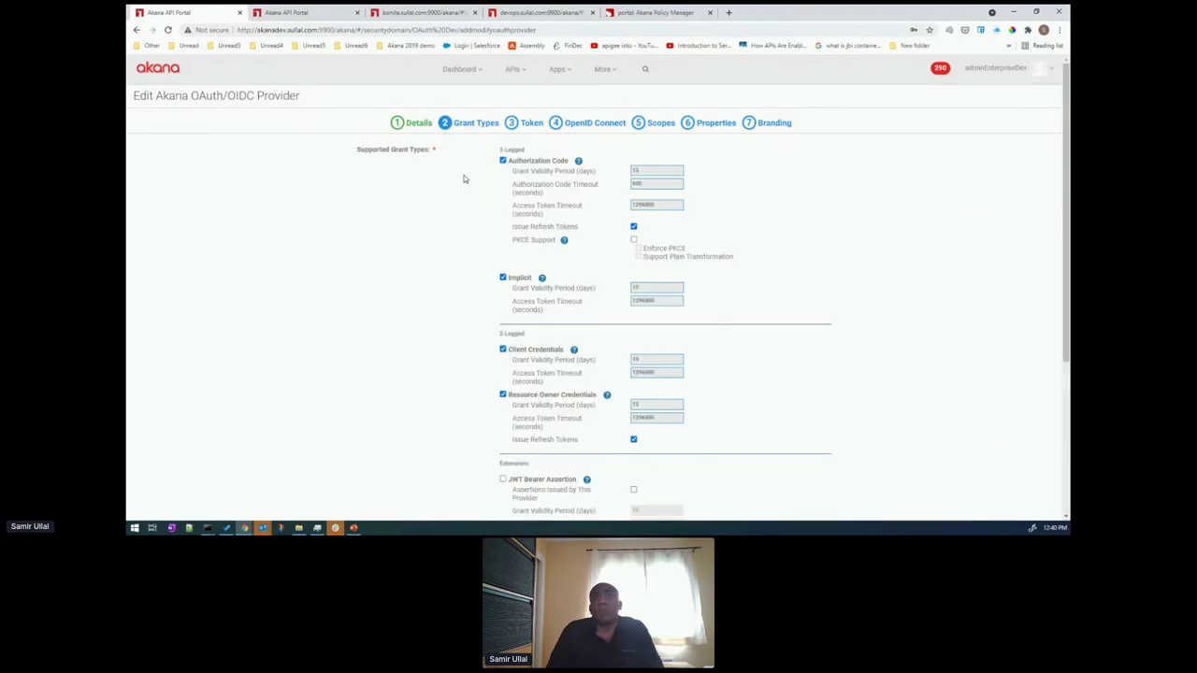
{"action": "scroll", "coordinate": [487, 224], "scroll_direction": "down", "scroll_amount": 5}
{"action": "scroll", "coordinate": [492, 234], "scroll_direction": "up", "scroll_amount": 5}
{"action": "scroll", "coordinate": [512, 131], "scroll_direction": "down", "scroll_amount": 5}
{"action": "scroll", "coordinate": [515, 126], "scroll_direction": "up", "scroll_amount": 5}
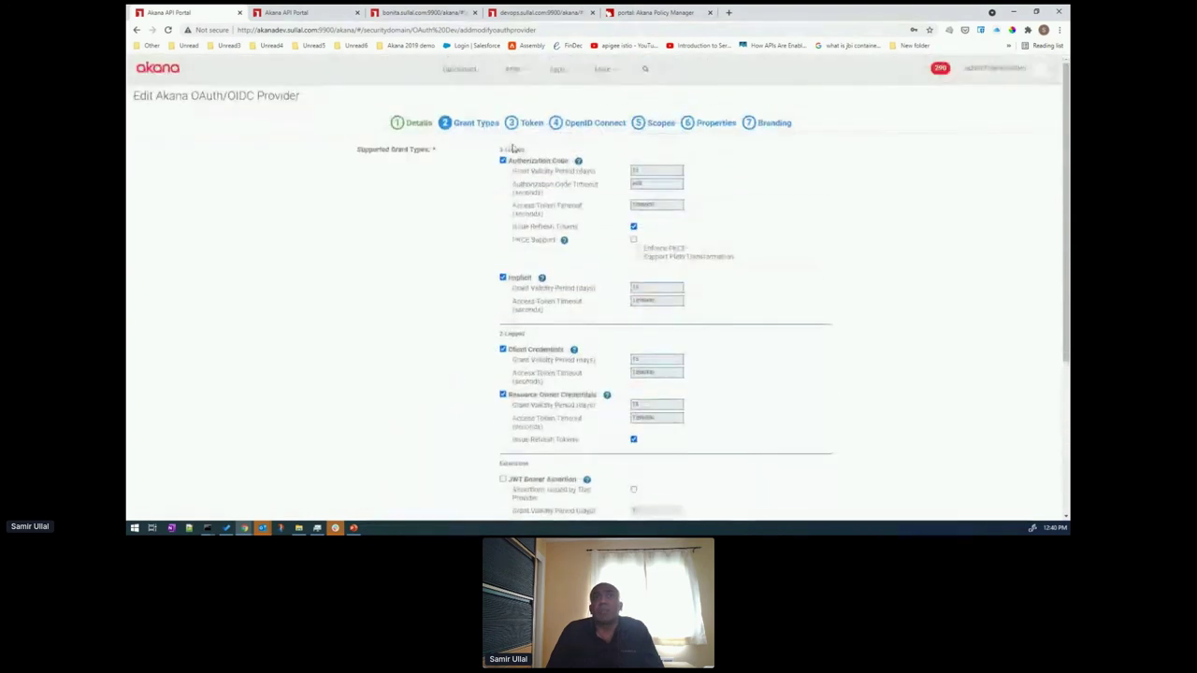
{"action": "scroll", "coordinate": [520, 113], "scroll_direction": "down", "scroll_amount": 1}
{"action": "left_click", "coordinate": [514, 75]}
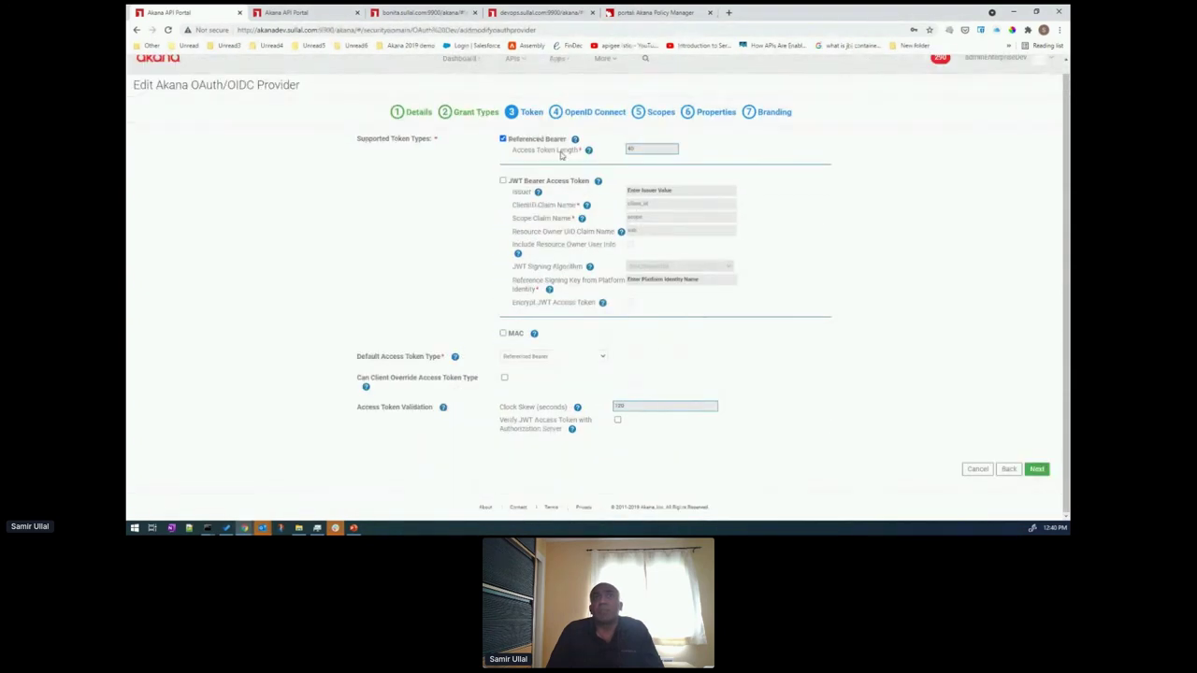
{"action": "left_click", "coordinate": [556, 112]}
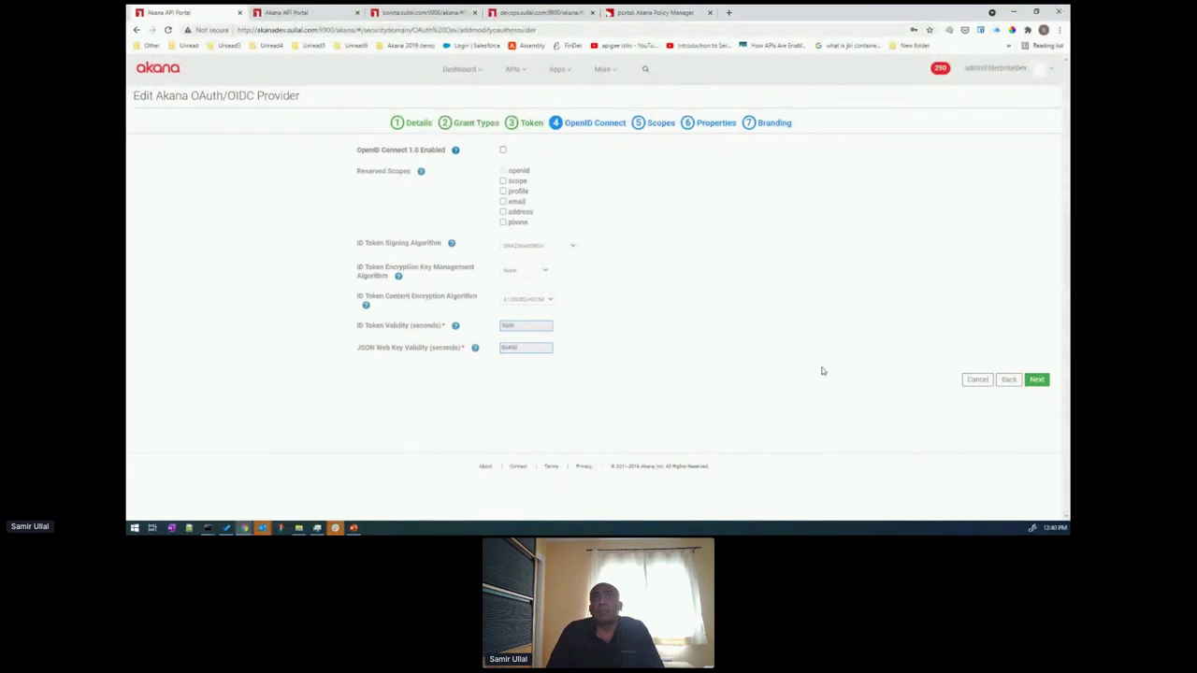
{"action": "left_click", "coordinate": [984, 380]}
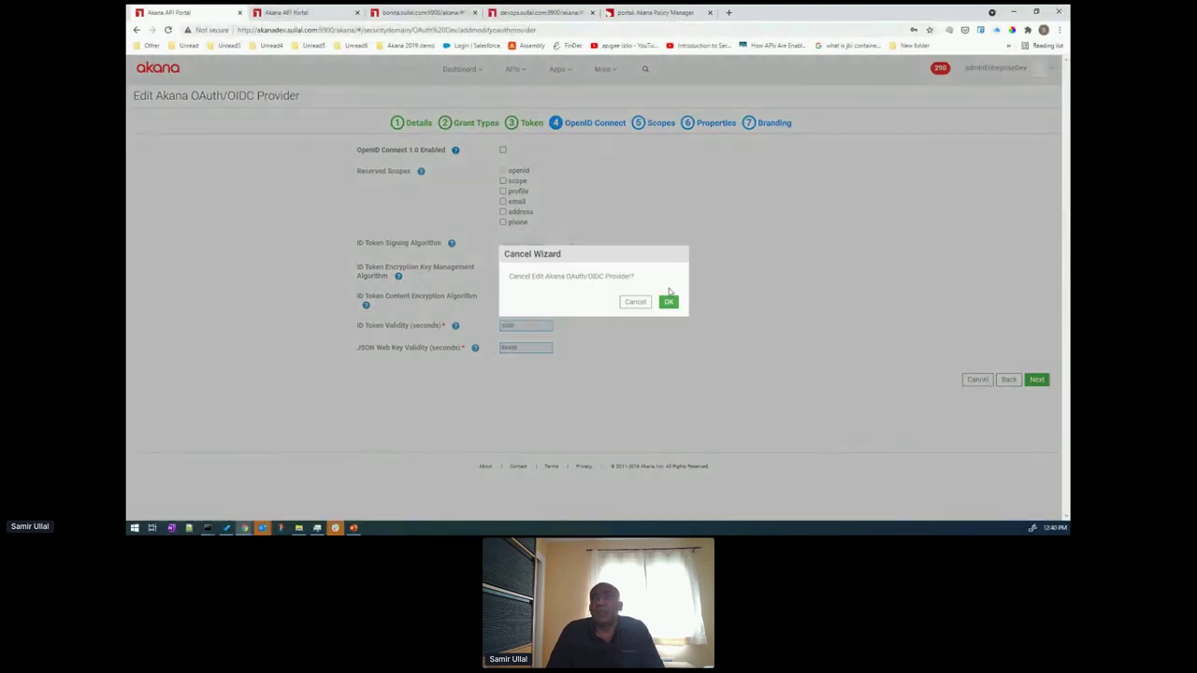
{"action": "left_click", "coordinate": [669, 302]}
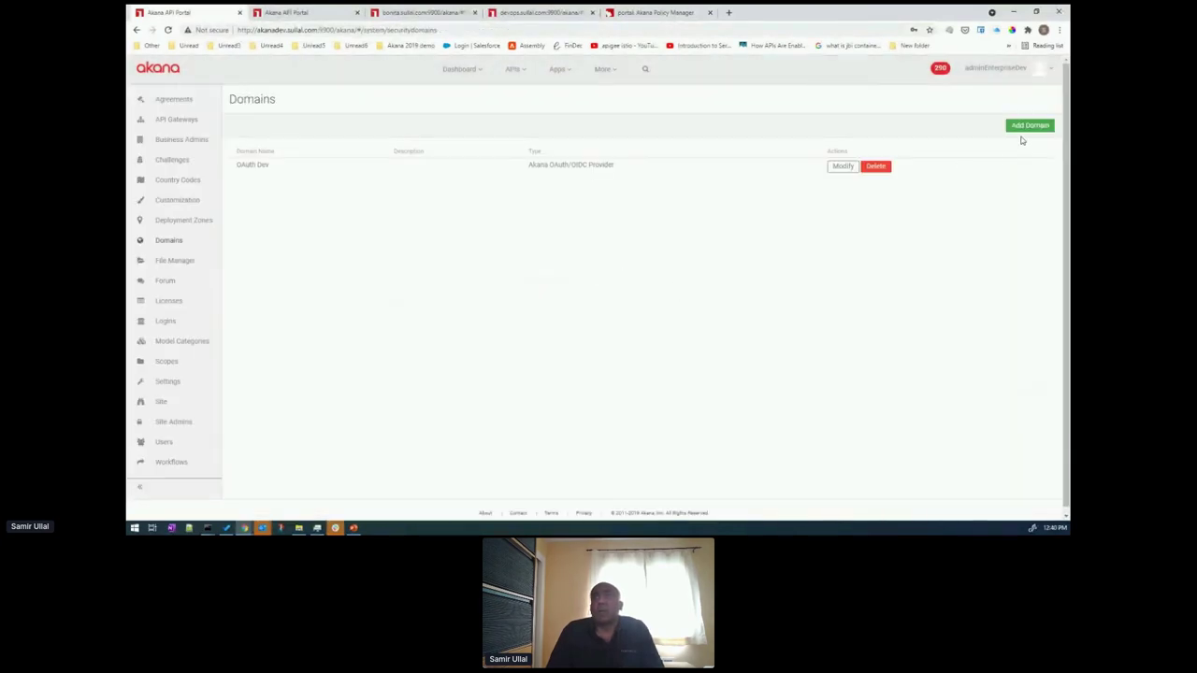
- Check which domain types are offered for a new domain and cancel without adding one
{"action": "left_click", "coordinate": [1027, 125]}
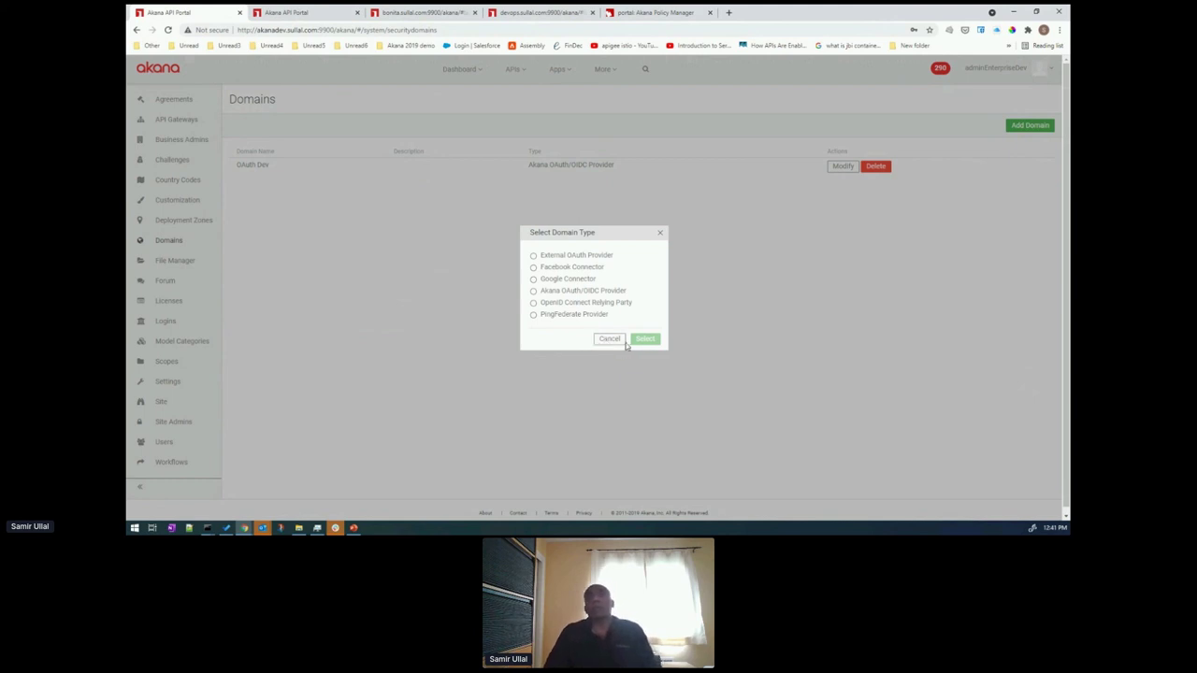
{"action": "left_click", "coordinate": [615, 341]}
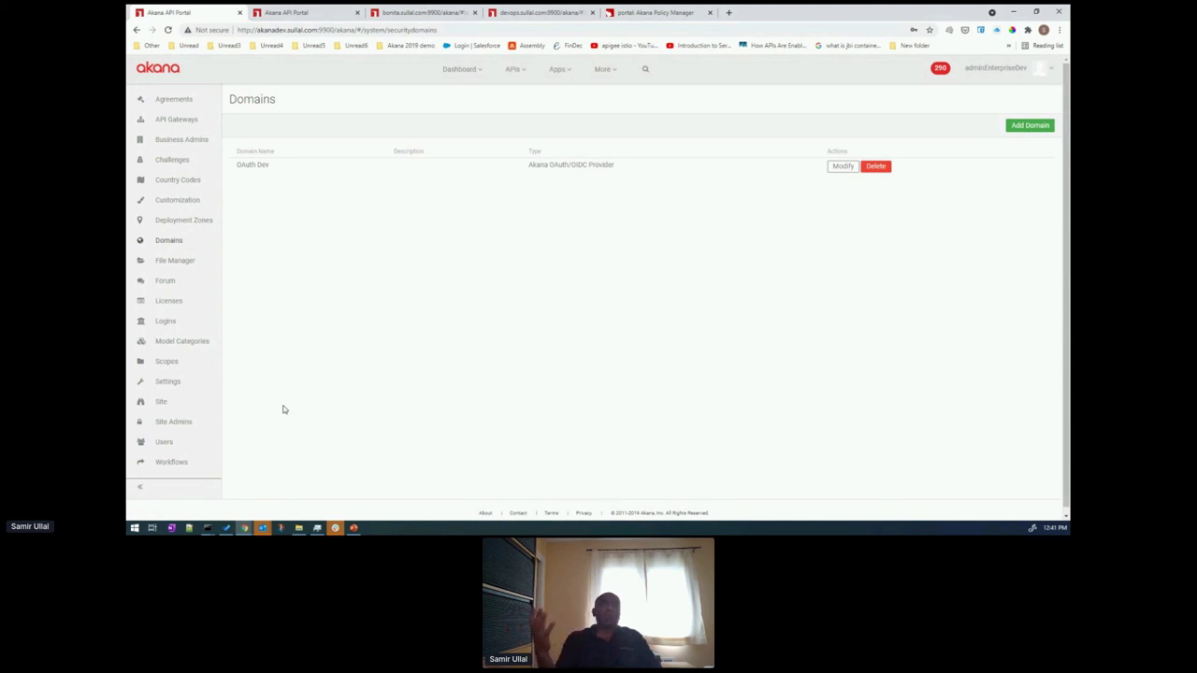
- Open the Geocoding Airport API from My APIs and bring up its test client
{"action": "left_click", "coordinate": [511, 70]}
{"action": "left_click", "coordinate": [515, 110]}
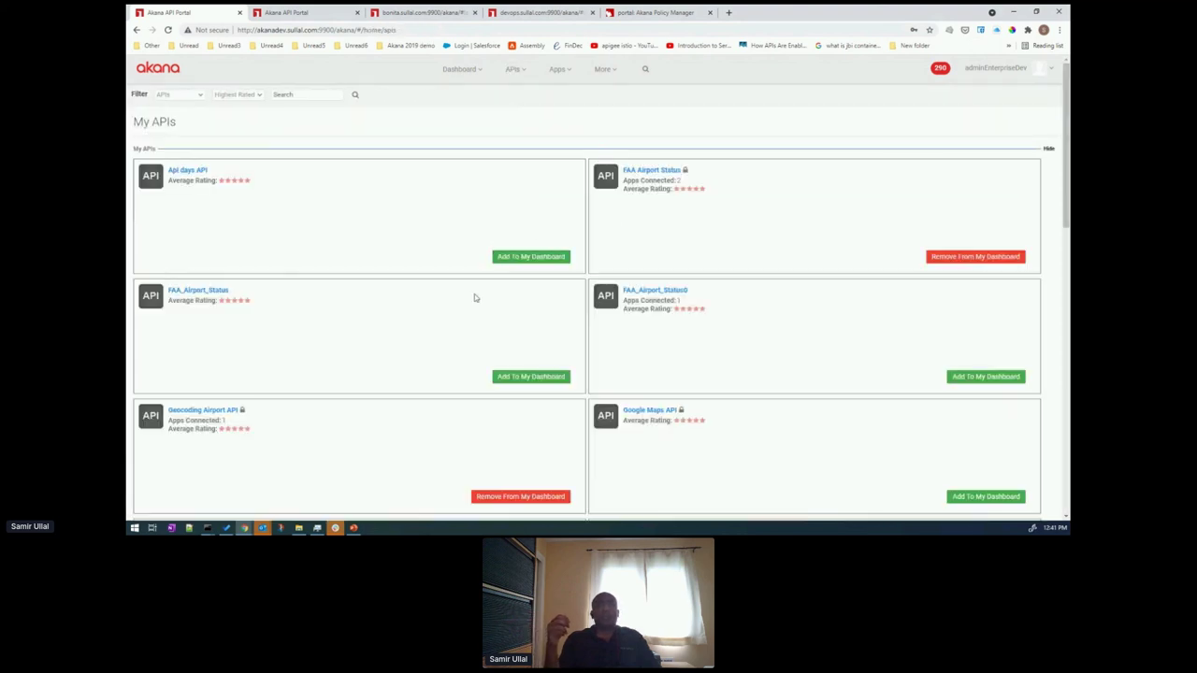
{"action": "left_click", "coordinate": [185, 411]}
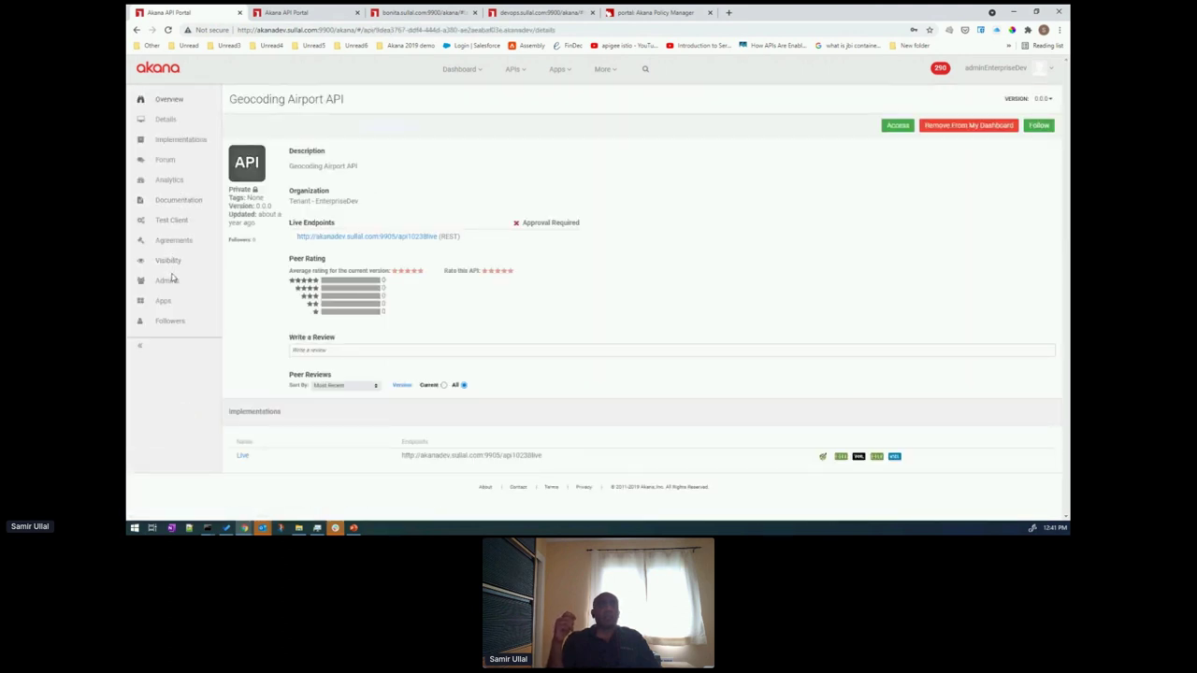
{"action": "left_click", "coordinate": [169, 222]}
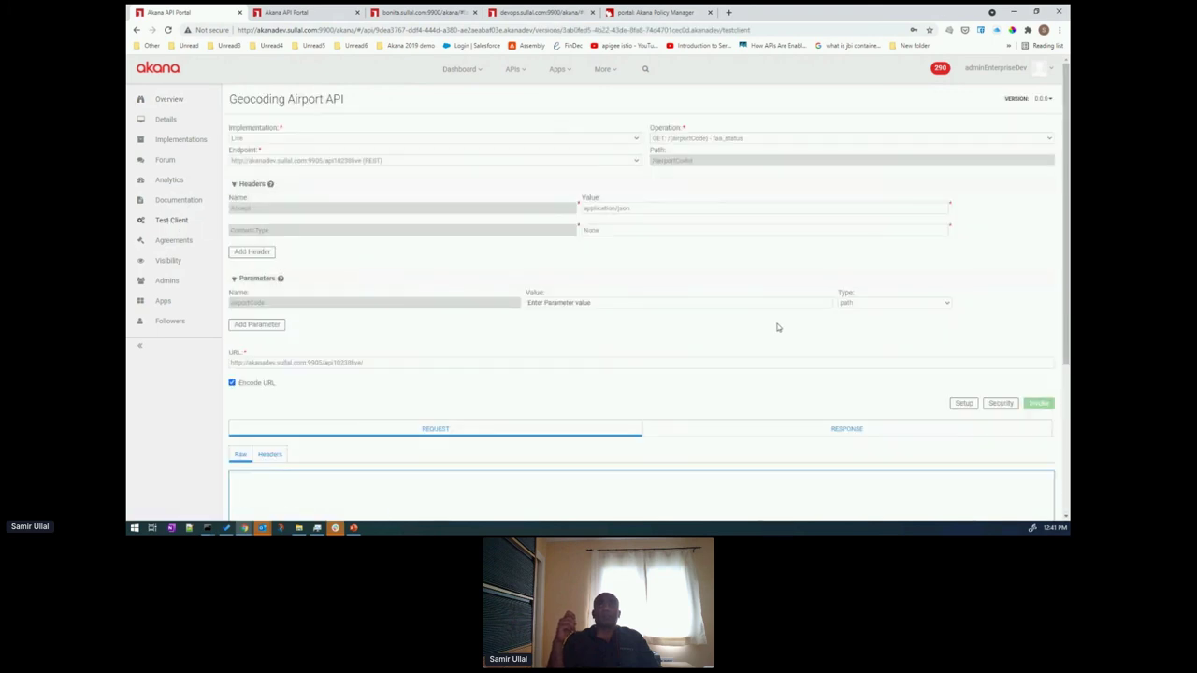
- Set the airportCode parameter to lax and save Mobile App - 1.0 as the app for the test call
{"action": "left_click", "coordinate": [557, 304]}
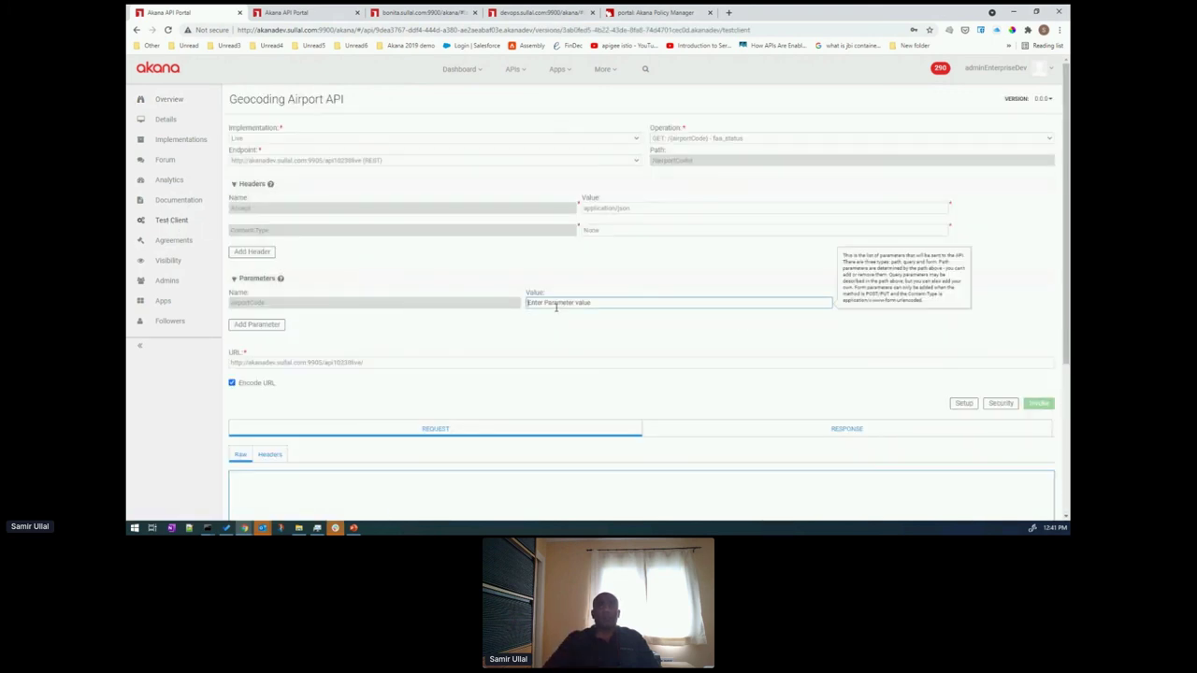
{"action": "type", "text": "lax"}
{"action": "left_click", "coordinate": [557, 318]}
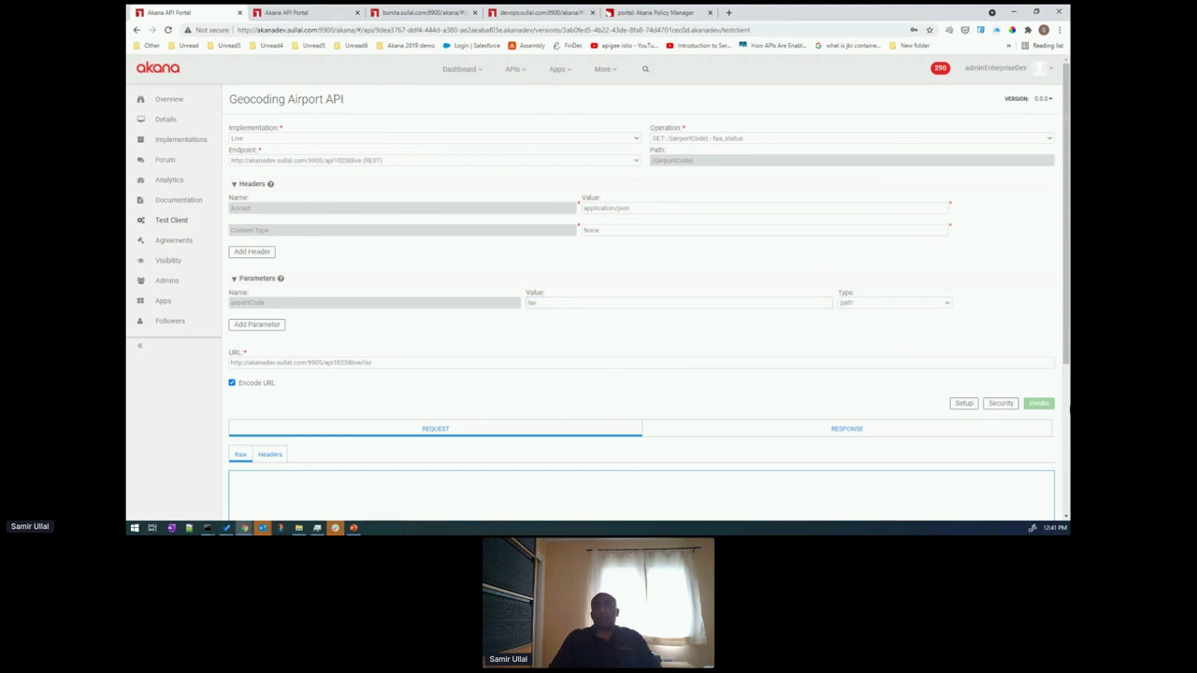
{"action": "left_click", "coordinate": [964, 404]}
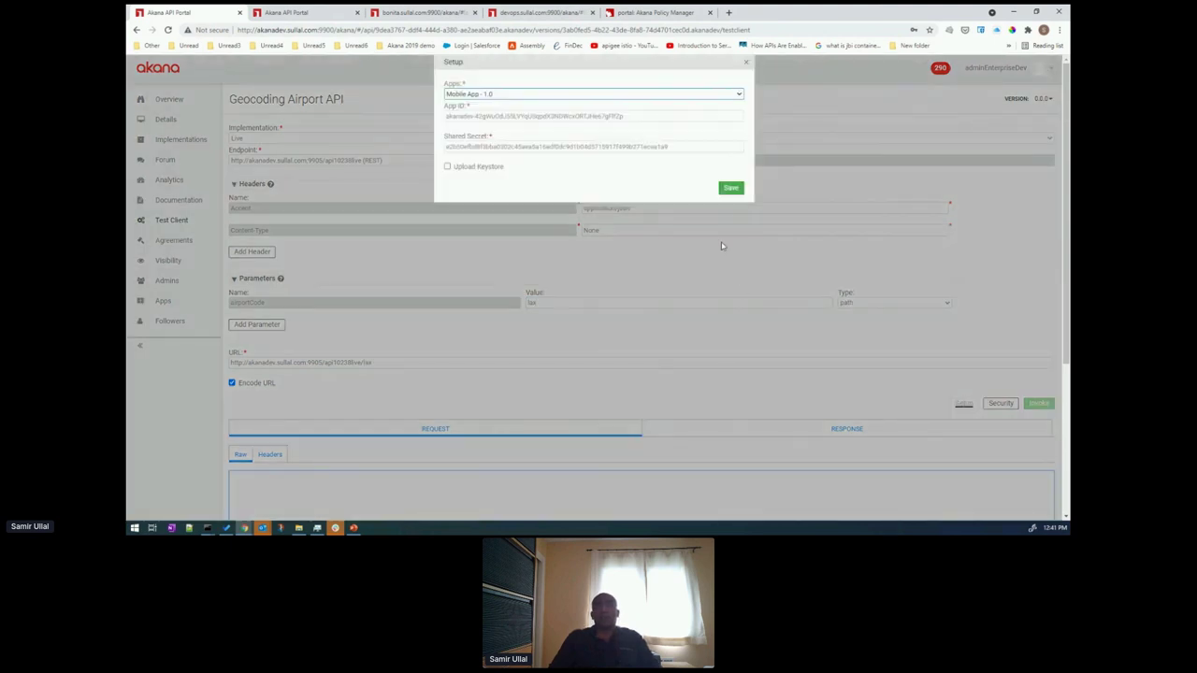
{"action": "left_click", "coordinate": [730, 188]}
- Invoke the fa­a_status operation repeatedly to test the throughput limit and read the returned response
{"action": "left_click", "coordinate": [1037, 403]}
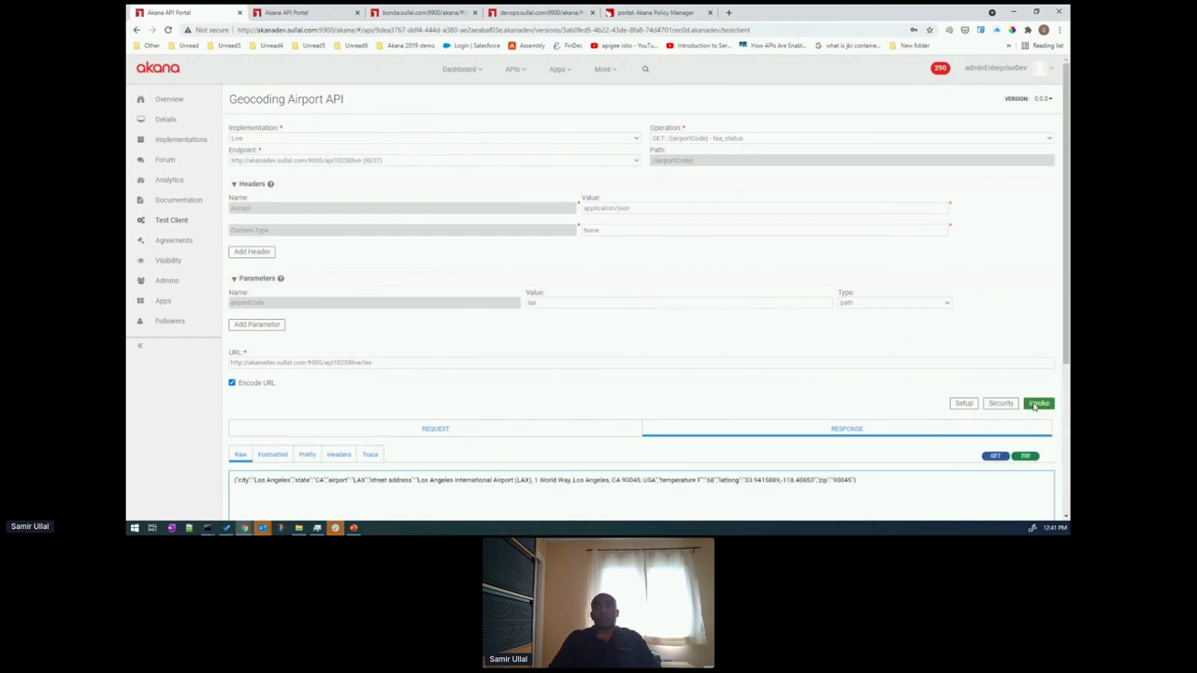
{"action": "left_click", "coordinate": [1037, 403]}
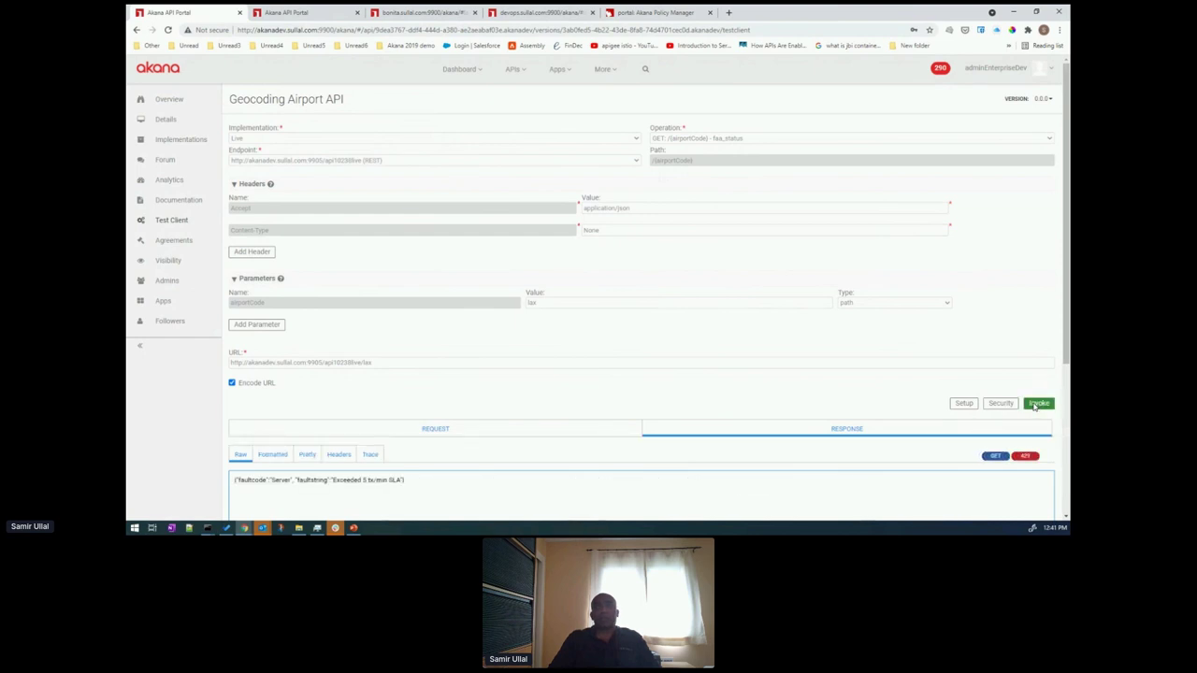
{"action": "scroll", "coordinate": [444, 497], "scroll_direction": "down", "scroll_amount": 1}
{"action": "left_click_drag", "start_coordinate": [316, 431], "coordinate": [418, 431]}
{"action": "left_click", "coordinate": [463, 470]}
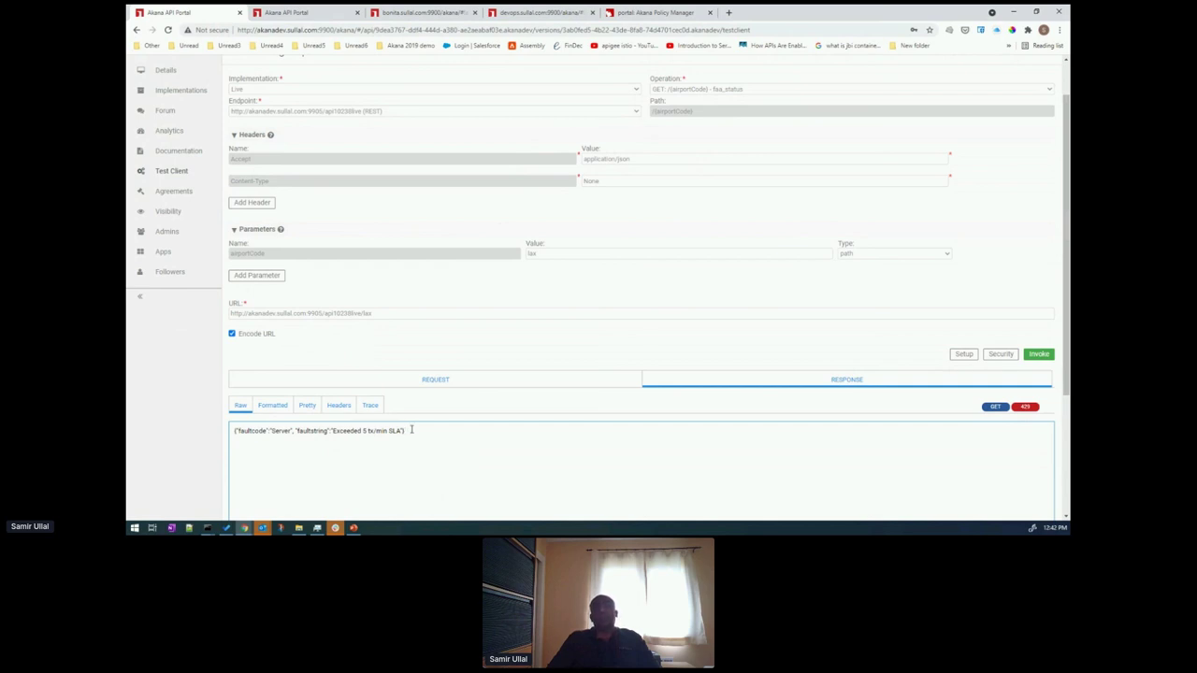
{"action": "scroll", "coordinate": [411, 430], "scroll_direction": "up", "scroll_amount": 1}
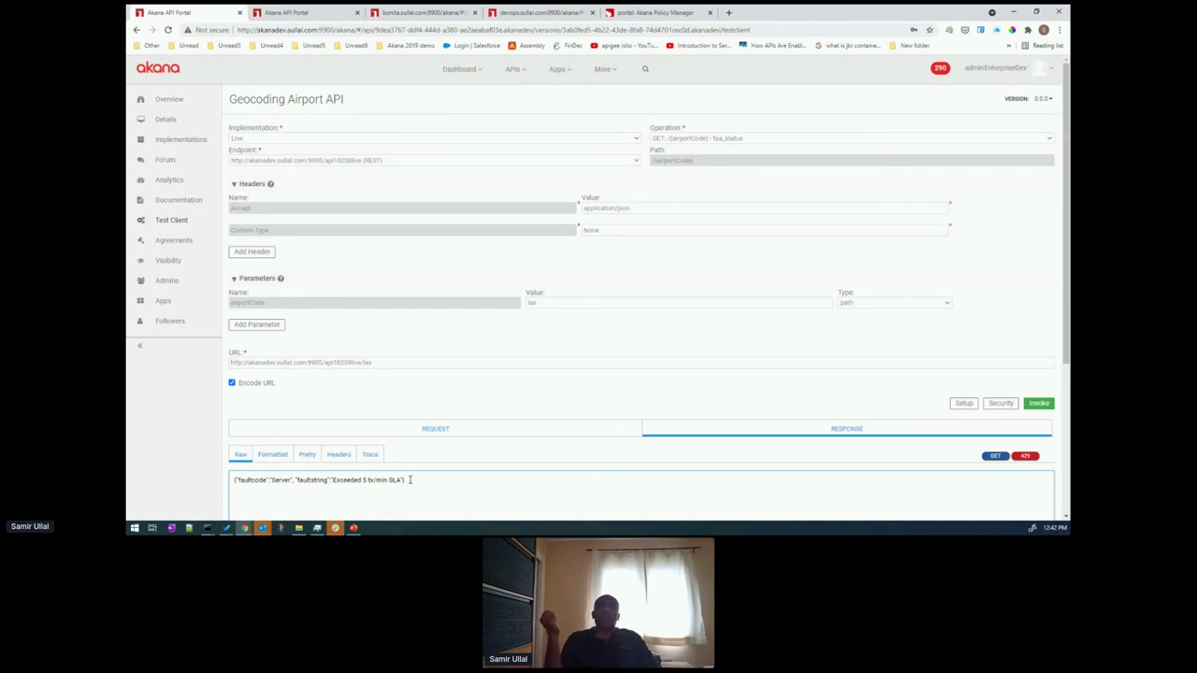
- Check the implementation names available for a new Geocoding Airport API implementation and cancel without saving
{"action": "left_click", "coordinate": [187, 141]}
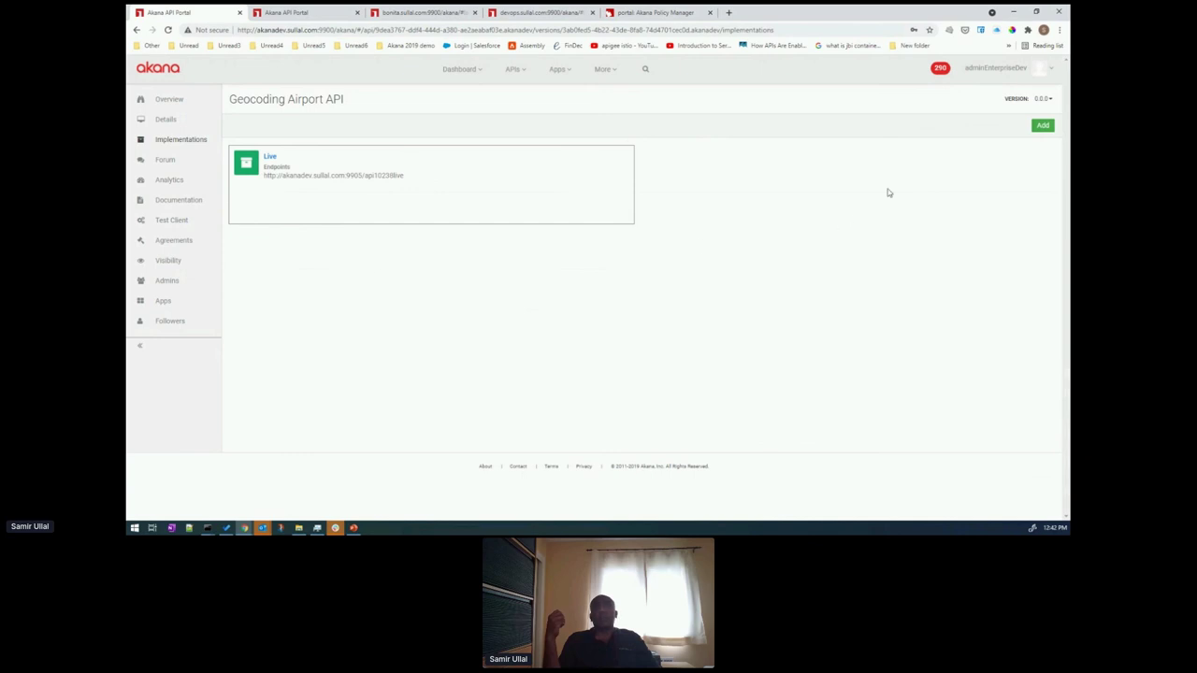
{"action": "left_click", "coordinate": [1042, 125]}
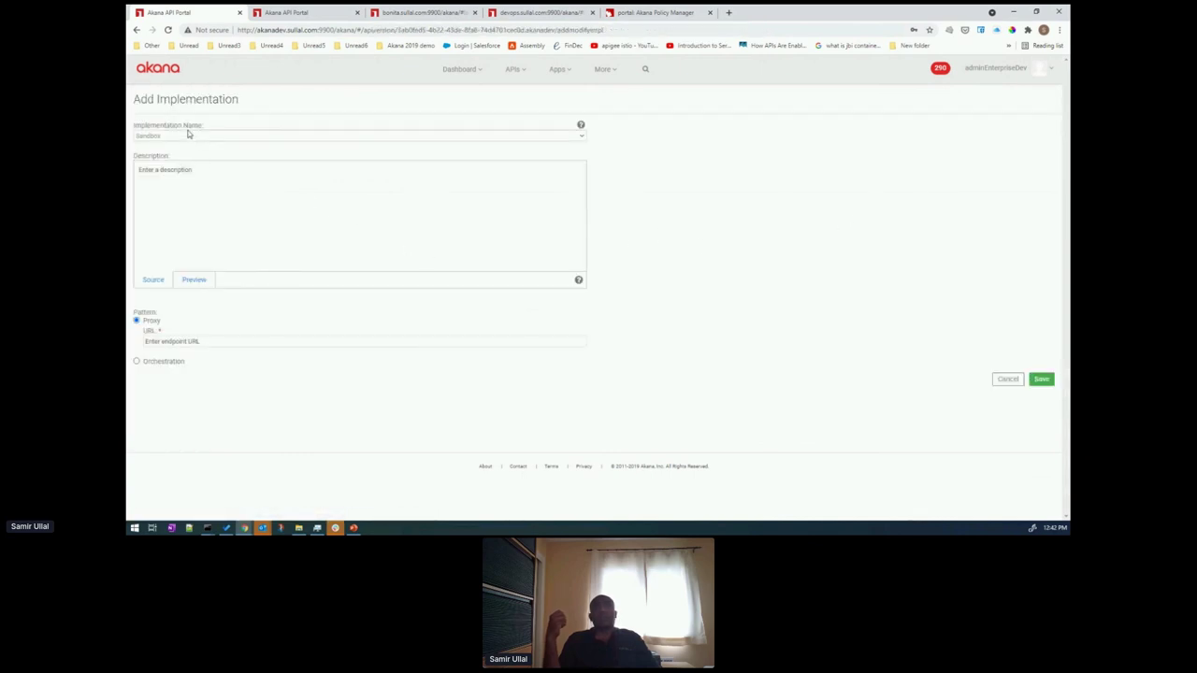
{"action": "left_click", "coordinate": [193, 139]}
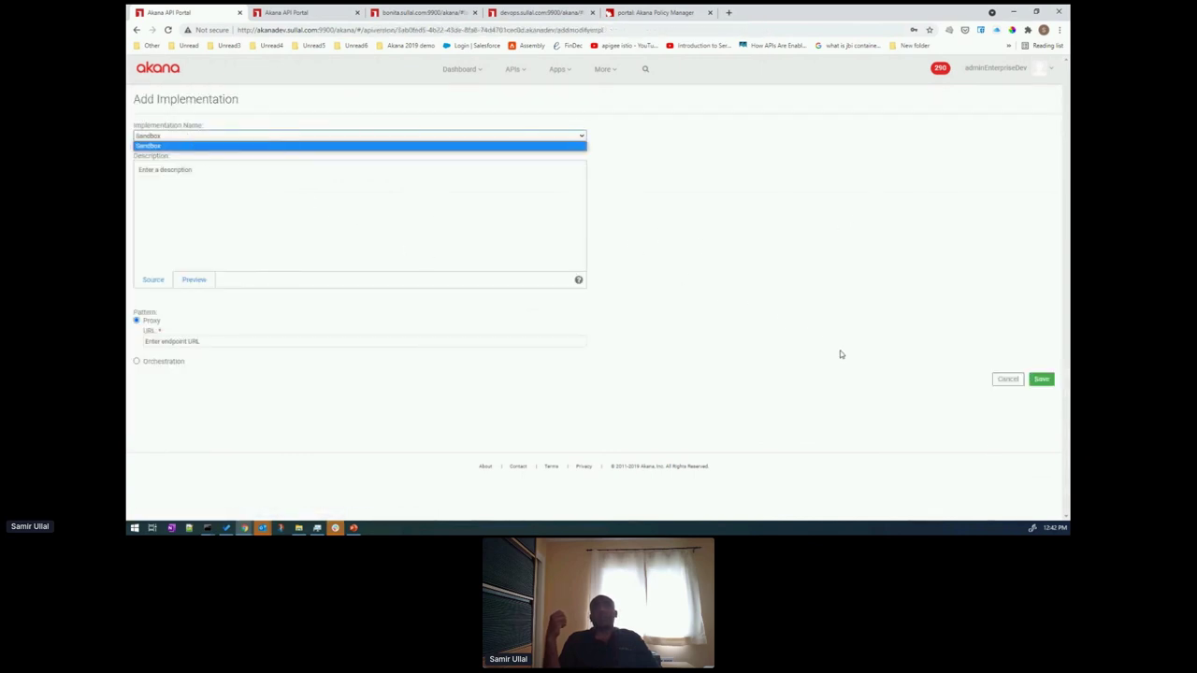
{"action": "left_click", "coordinate": [1006, 384]}
{"action": "left_click", "coordinate": [1007, 382]}
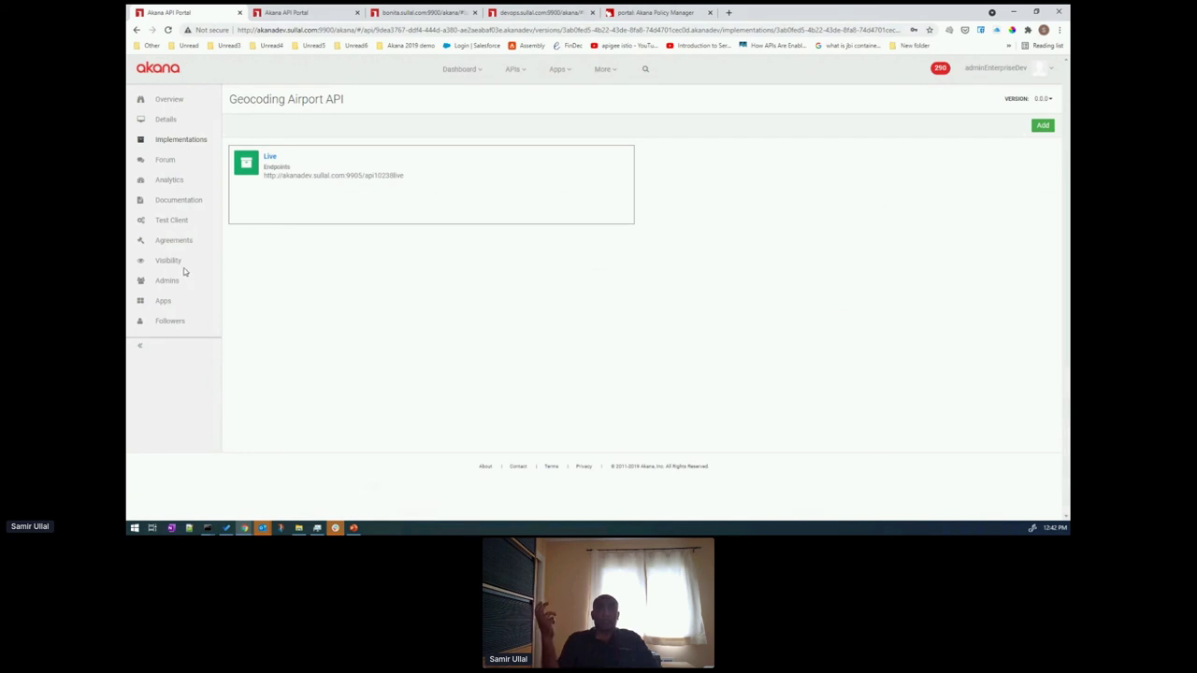
- Open the Geocoding Airport API's analytics logs and expand the most recent Mobile App call with status 200
{"action": "left_click", "coordinate": [167, 181]}
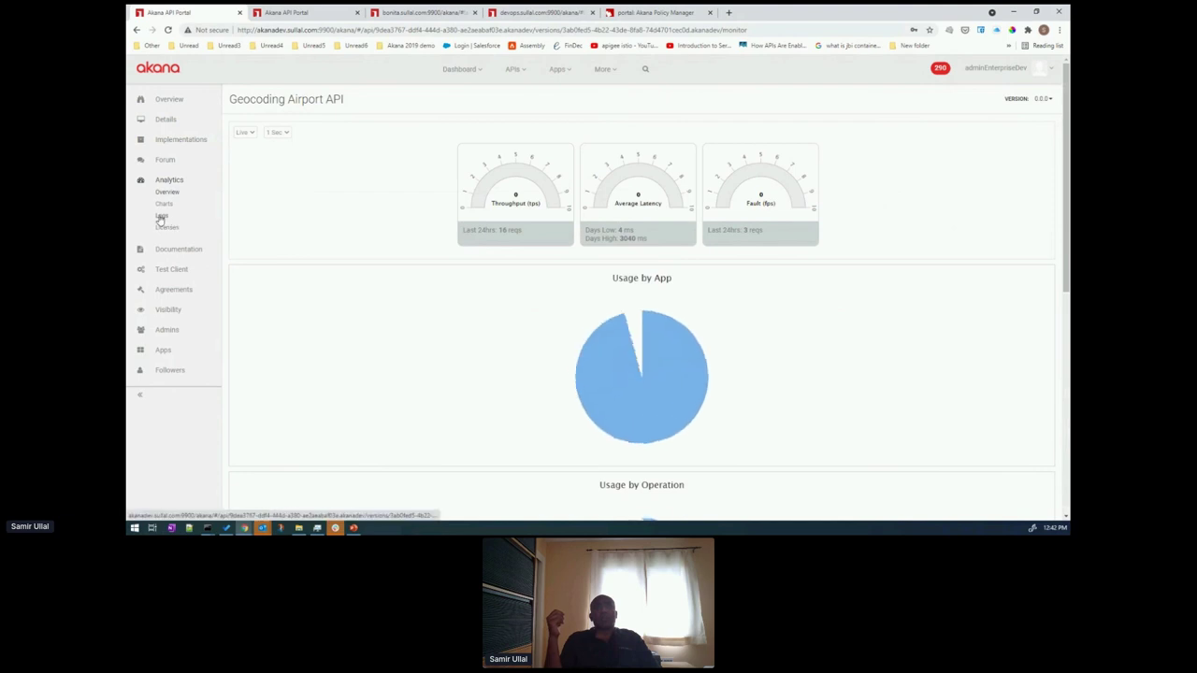
{"action": "left_click", "coordinate": [163, 217]}
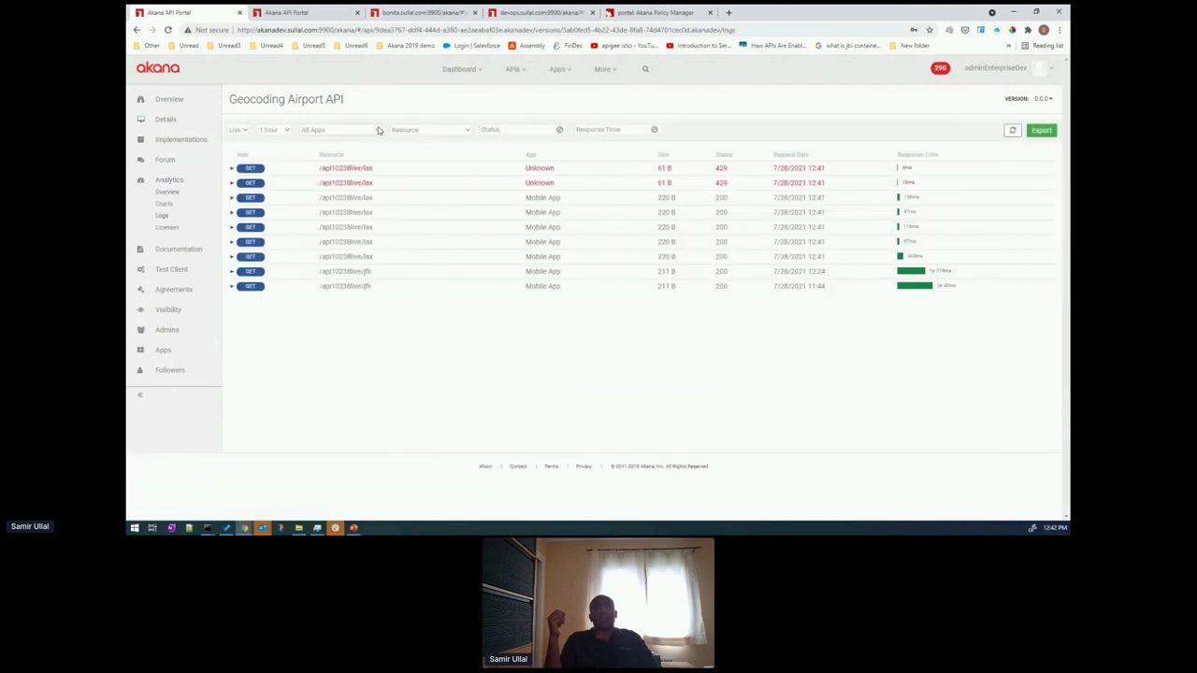
{"action": "left_click", "coordinate": [232, 198]}
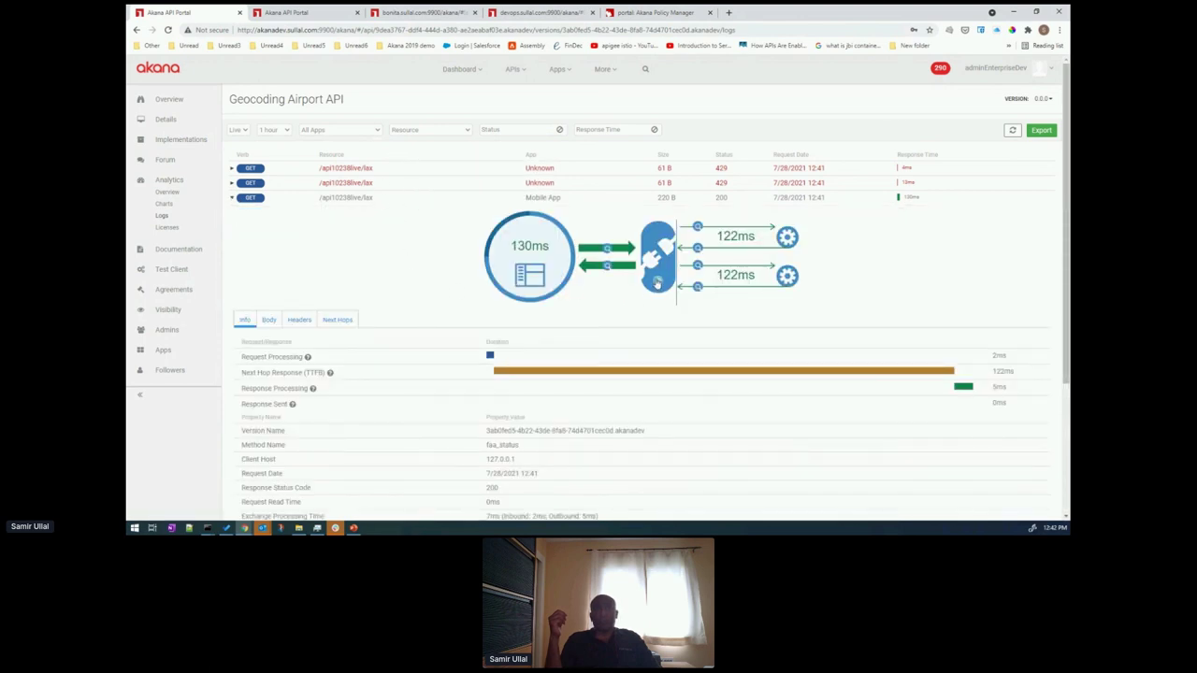
- Examine the logged call's body records, from the throughput quota enforcement through the getCityName and createResponse messages
{"action": "left_click", "coordinate": [268, 319]}
{"action": "scroll", "coordinate": [449, 339], "scroll_direction": "down", "scroll_amount": 1}
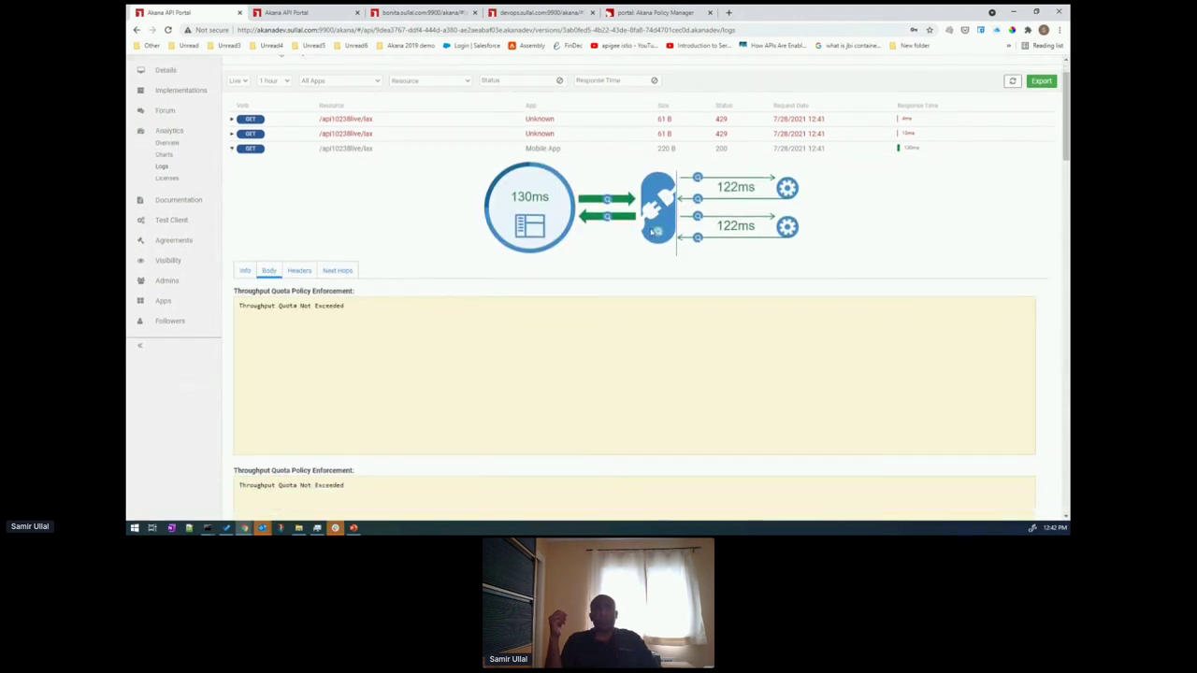
{"action": "scroll", "coordinate": [516, 268], "scroll_direction": "down", "scroll_amount": 5}
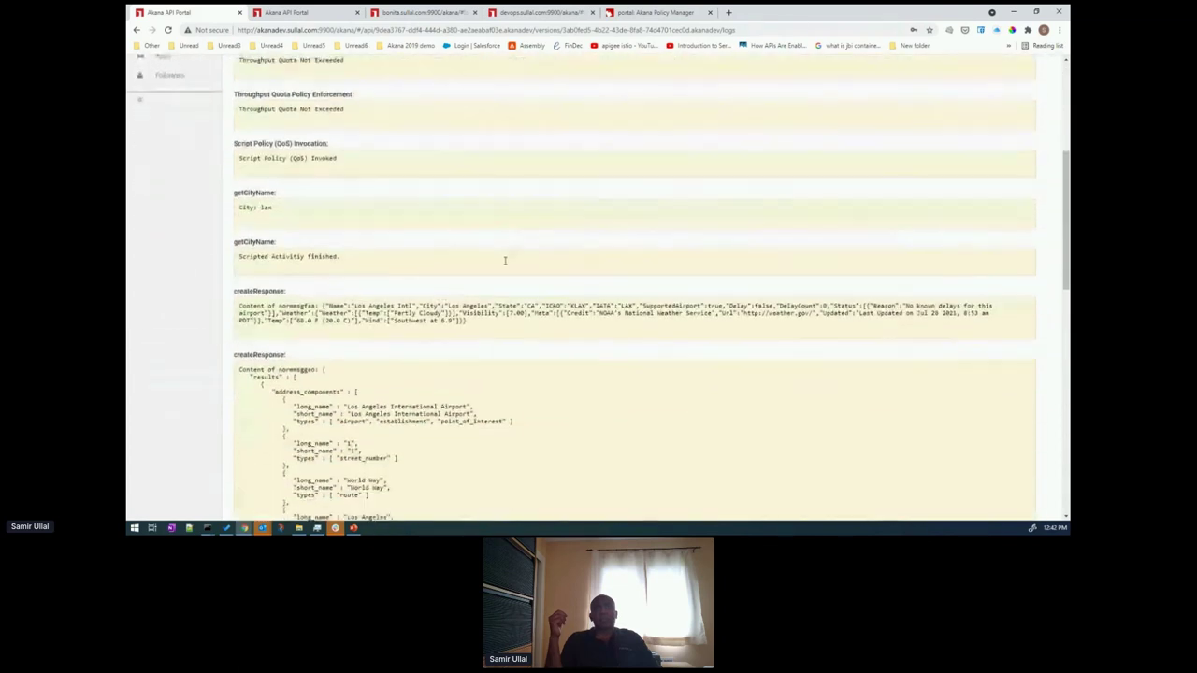
{"action": "scroll", "coordinate": [406, 182], "scroll_direction": "down", "scroll_amount": 8}
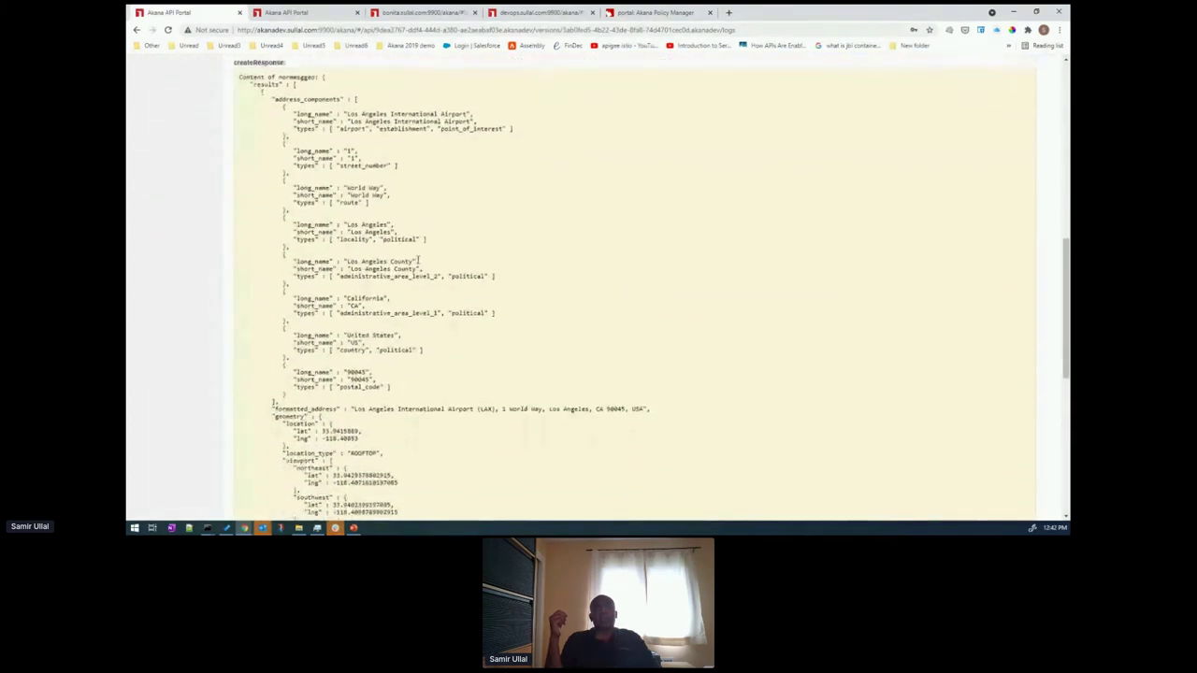
{"action": "scroll", "coordinate": [425, 290], "scroll_direction": "down", "scroll_amount": 2}
{"action": "scroll", "coordinate": [425, 288], "scroll_direction": "up", "scroll_amount": 3}
{"action": "scroll", "coordinate": [426, 288], "scroll_direction": "up", "scroll_amount": 3}
{"action": "scroll", "coordinate": [426, 287], "scroll_direction": "up", "scroll_amount": 2}
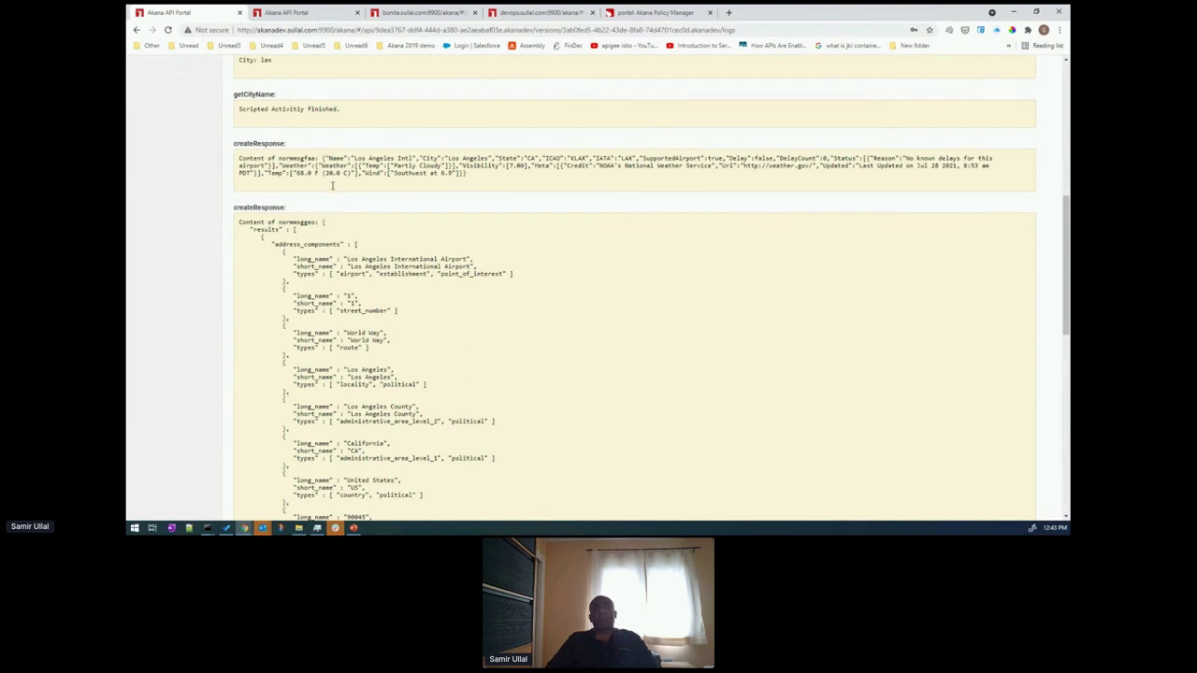
- Check the pattern and visibility choices in the advanced options for adding a new API and cancel without saving
{"action": "scroll", "coordinate": [332, 186], "scroll_direction": "up", "scroll_amount": 8}
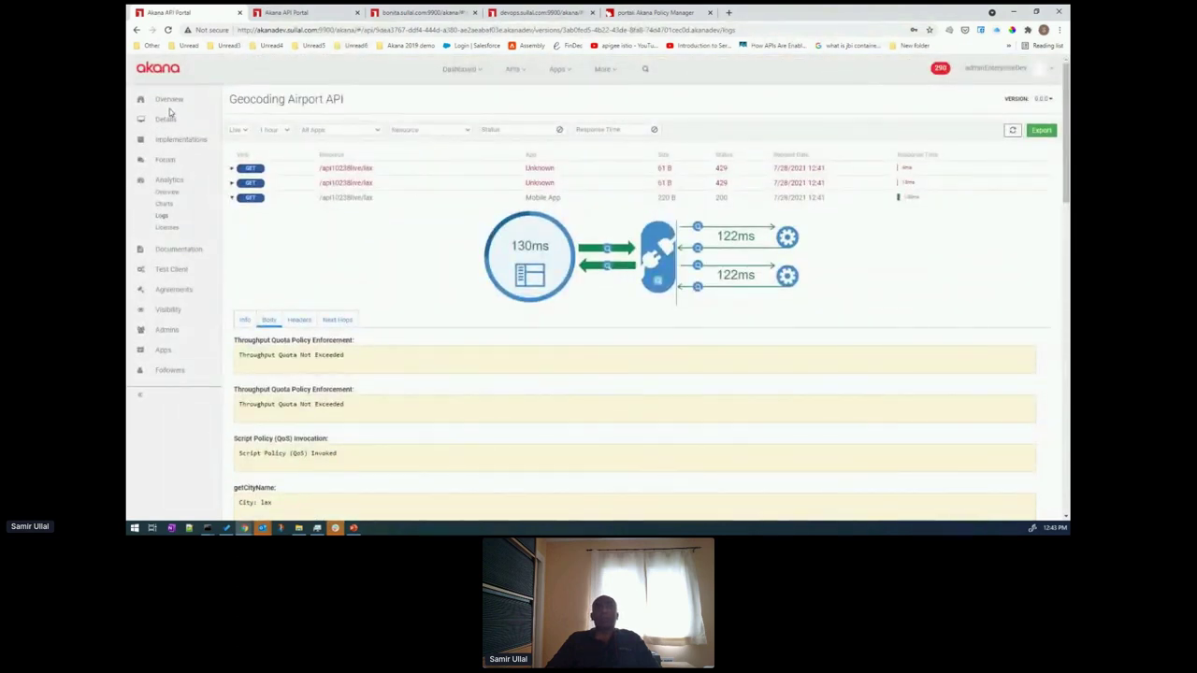
{"action": "left_click", "coordinate": [512, 69]}
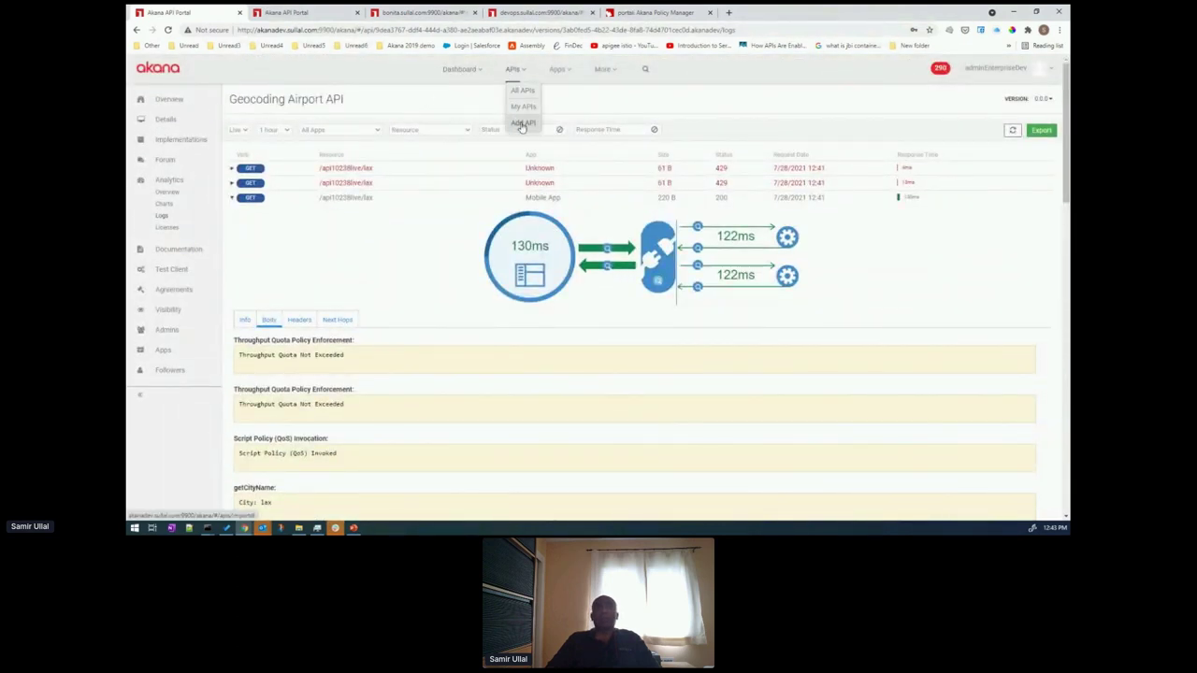
{"action": "left_click", "coordinate": [522, 125]}
{"action": "left_click", "coordinate": [708, 126]}
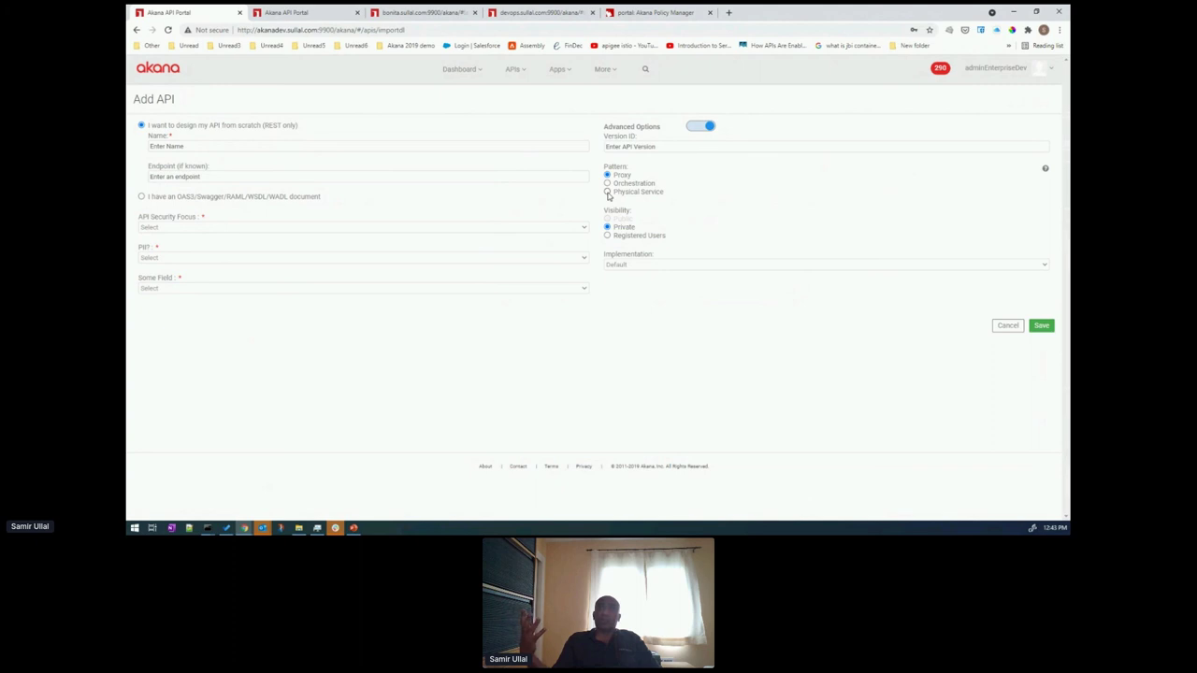
{"action": "left_click", "coordinate": [1011, 327]}
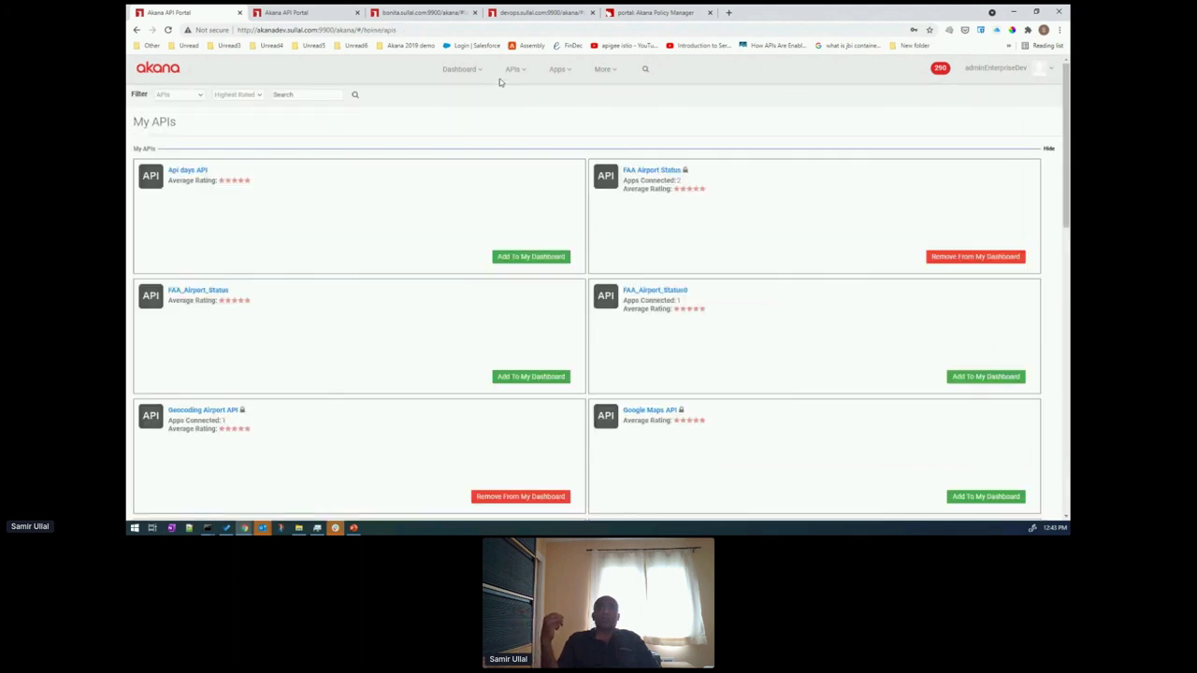
- Open the Geocoding Airport API's details and bring up the Live faa_status operation's process for editing
{"action": "scroll", "coordinate": [241, 418], "scroll_direction": "down", "scroll_amount": 2}
{"action": "left_click", "coordinate": [216, 315]}
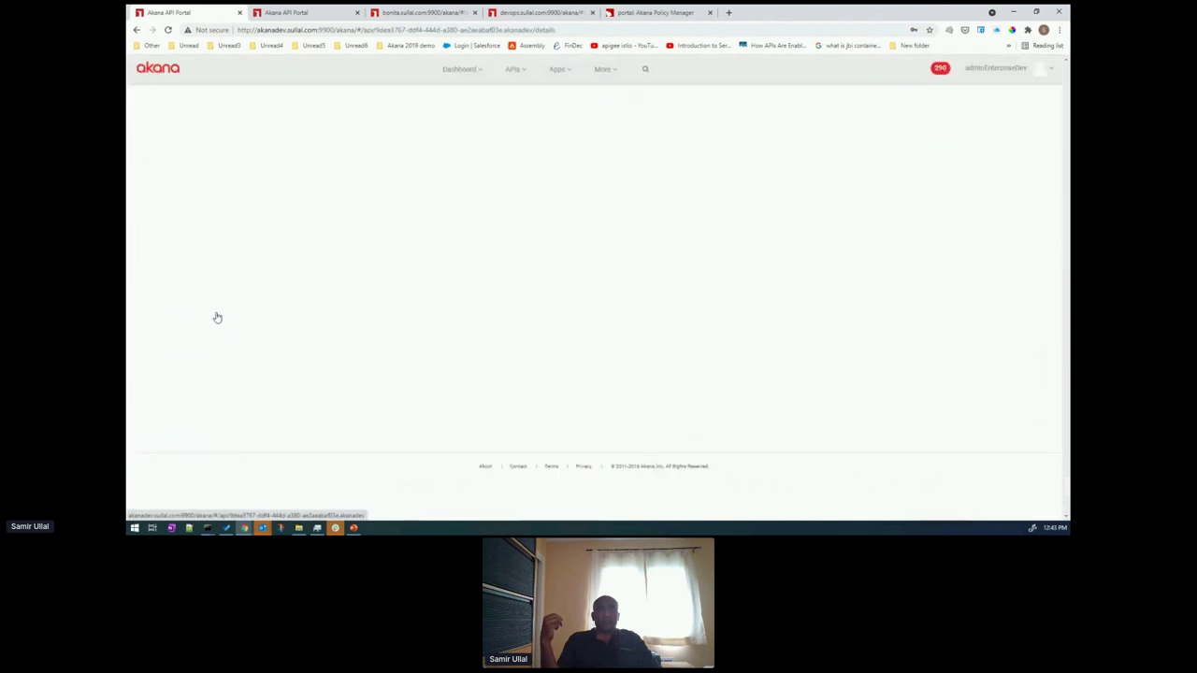
{"action": "left_click", "coordinate": [165, 120]}
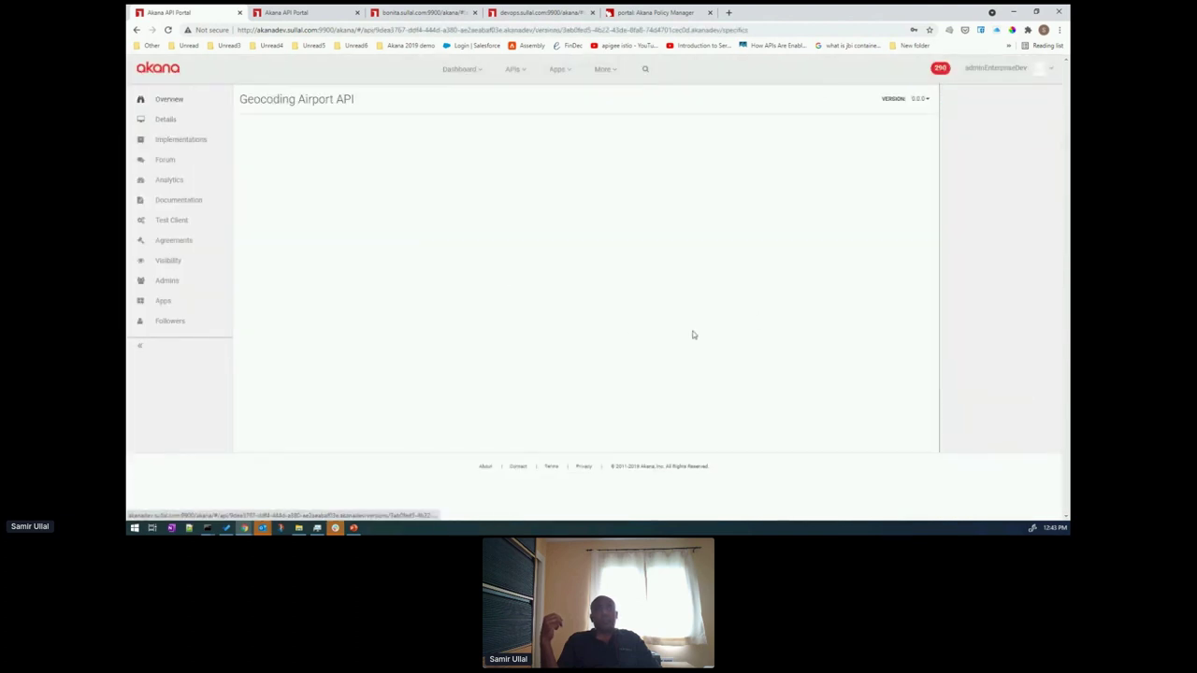
{"action": "scroll", "coordinate": [842, 383], "scroll_direction": "down", "scroll_amount": 1}
{"action": "left_click", "coordinate": [925, 430]}
{"action": "left_click", "coordinate": [882, 440]}
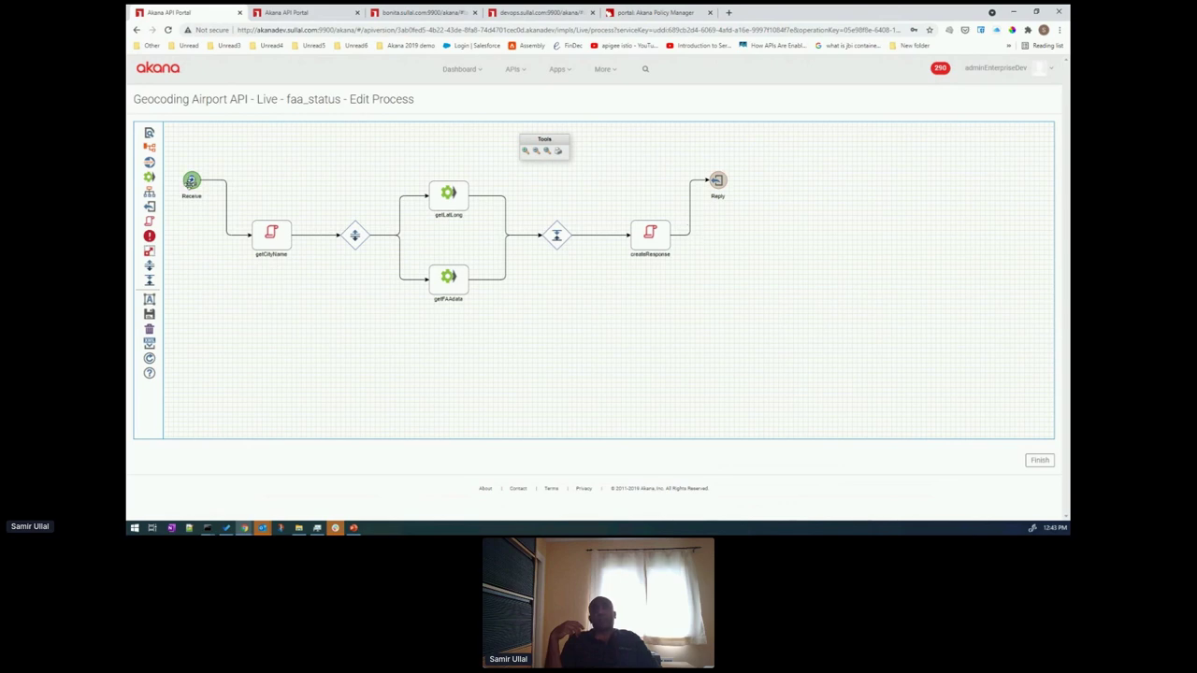
- Review the getCityName and getFAAdata activities, view the createResponse activity's script, and close it without saving
{"action": "left_click", "coordinate": [271, 245]}
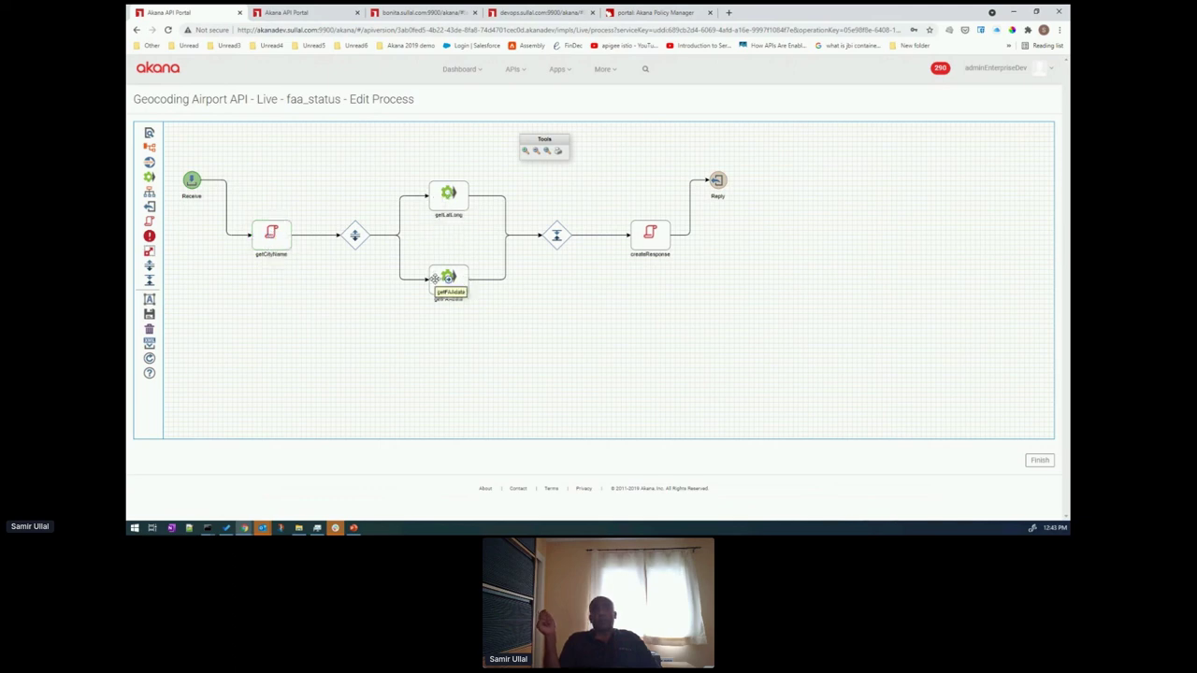
{"action": "left_click", "coordinate": [435, 278]}
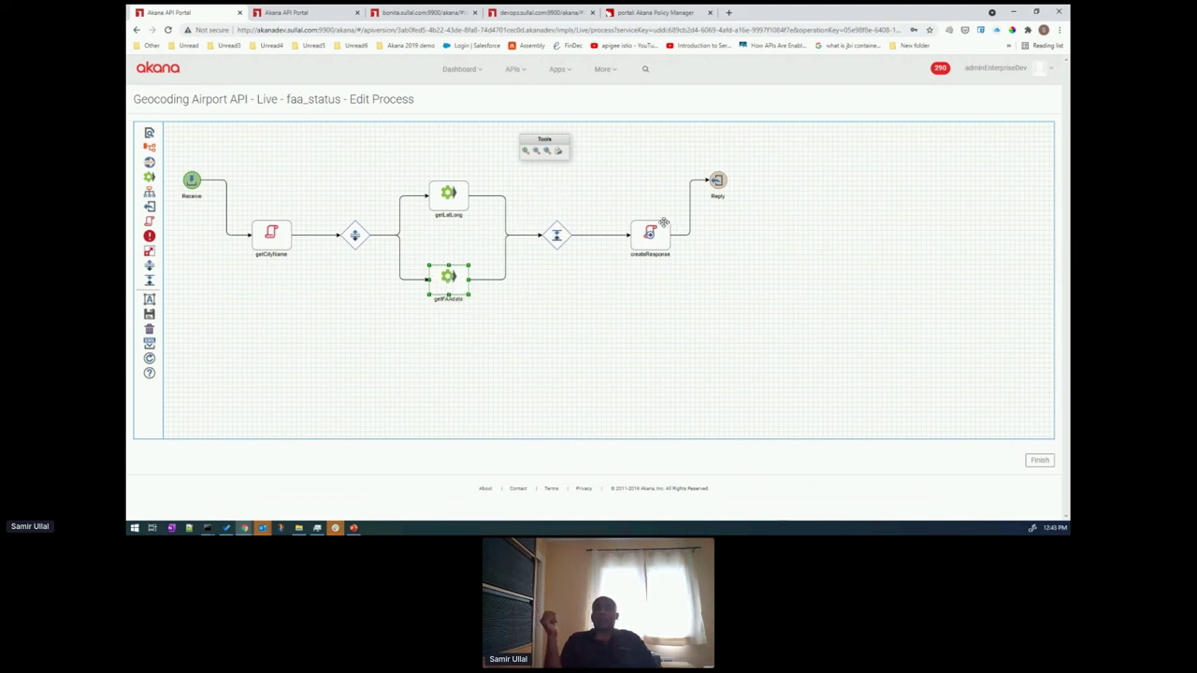
{"action": "double_click", "coordinate": [659, 235]}
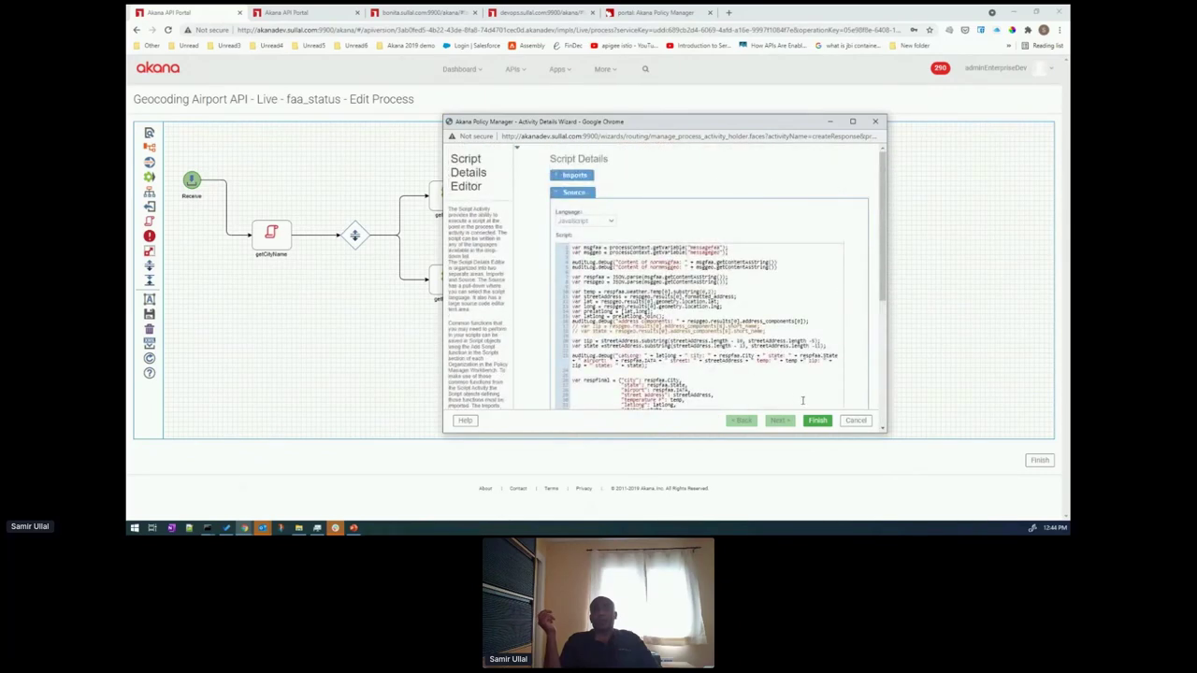
{"action": "left_click", "coordinate": [855, 421]}
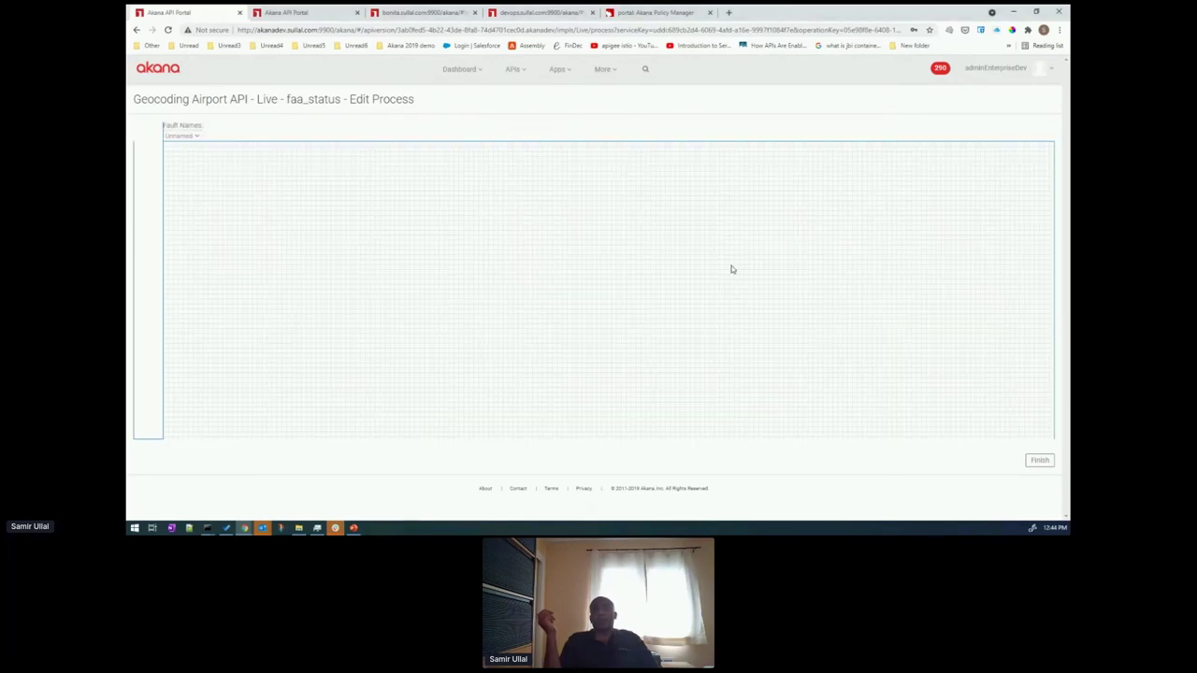